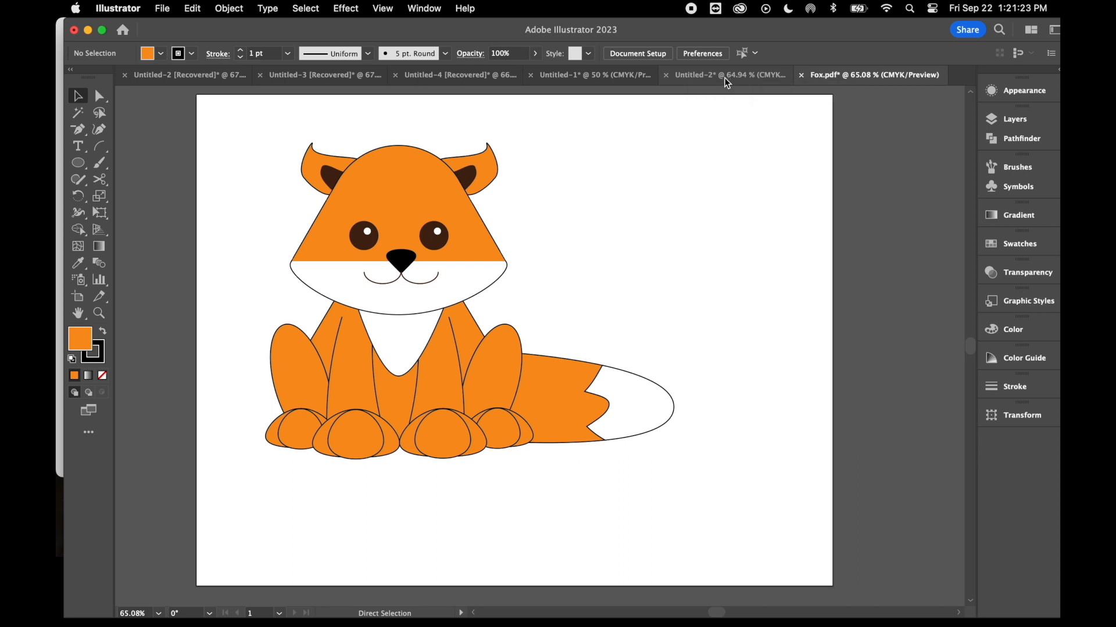
Step: In the Untitled-2 document, draw a small upright ellipse near the upper middle of the artboard and widen it slightly
{"action": "left_click", "coordinate": [725, 79]}
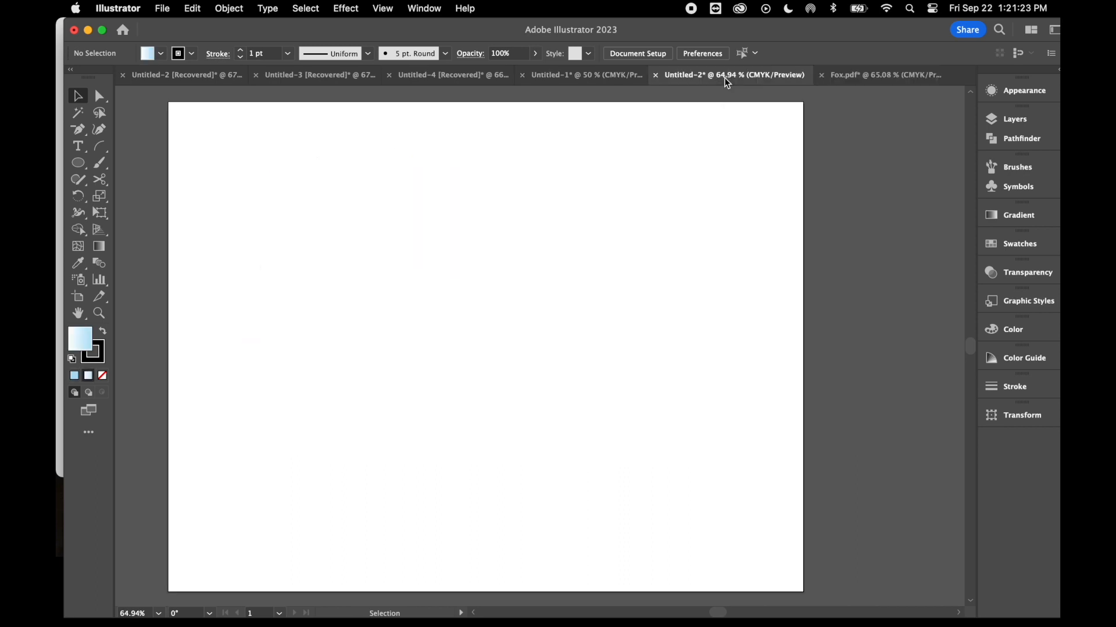
{"action": "left_click", "coordinate": [82, 169]}
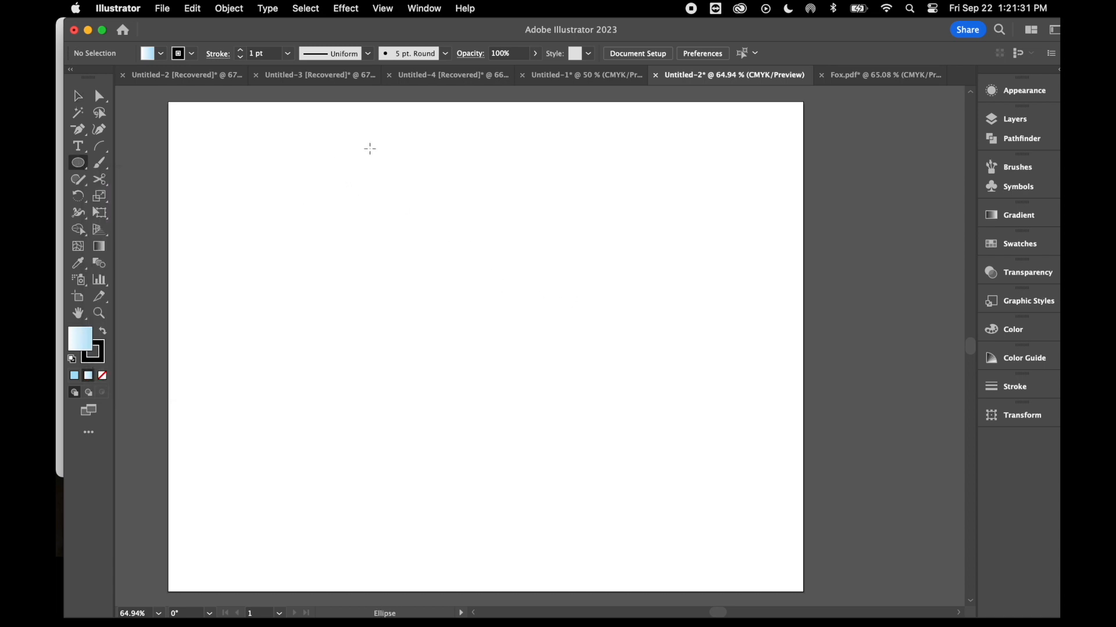
{"action": "left_click_drag", "start_coordinate": [416, 154], "coordinate": [448, 216]}
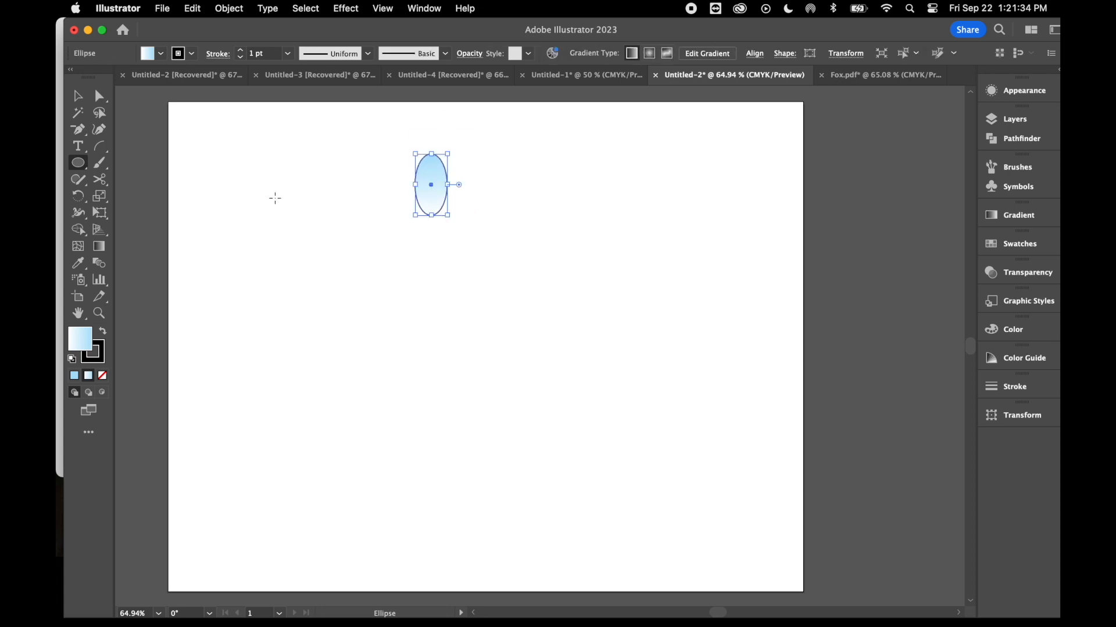
{"action": "left_click", "coordinate": [81, 165]}
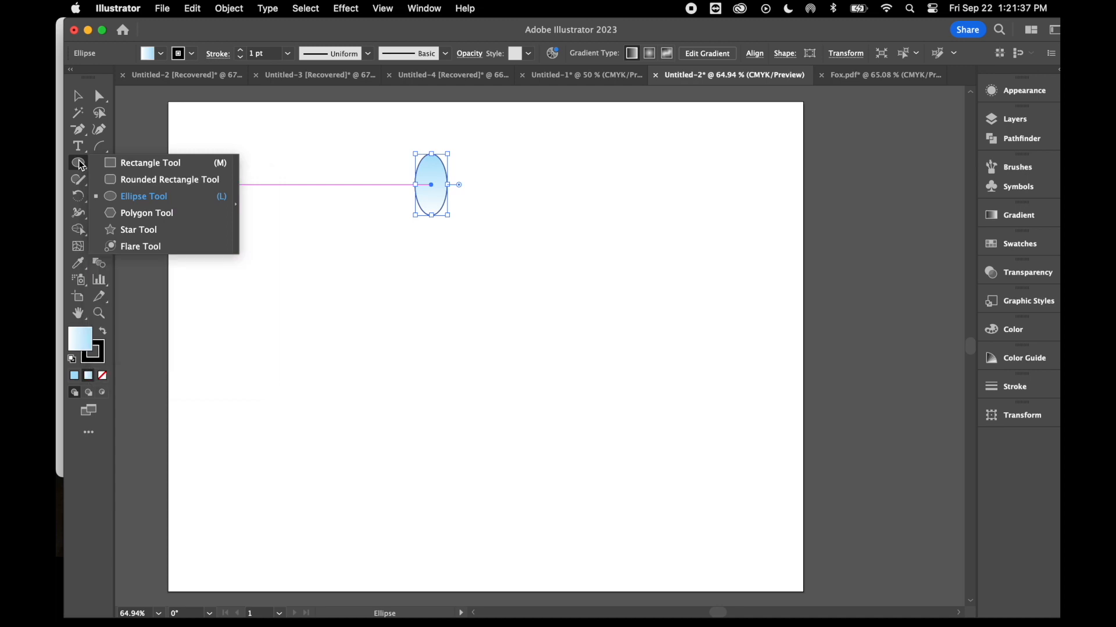
{"action": "left_click", "coordinate": [160, 197]}
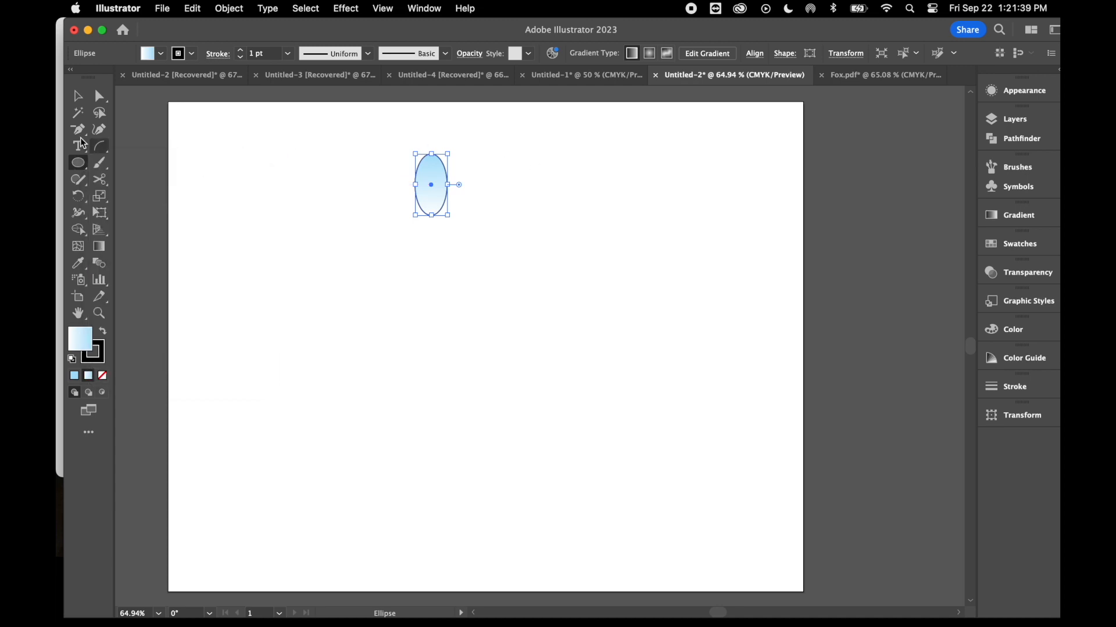
{"action": "left_click", "coordinate": [77, 96]}
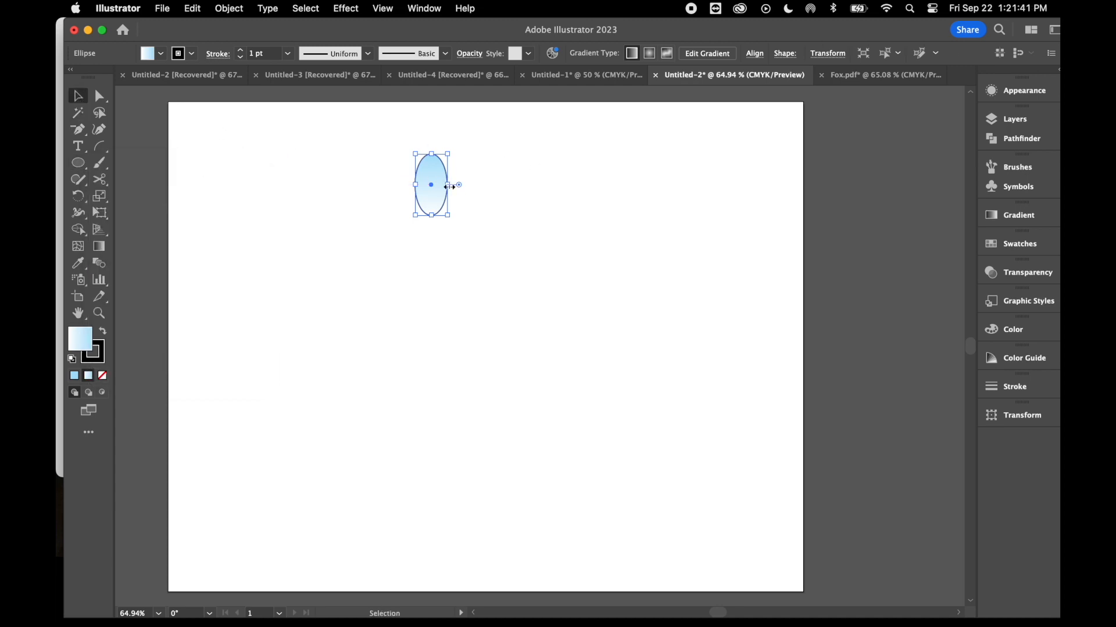
{"action": "left_click_drag", "start_coordinate": [448, 185], "coordinate": [456, 186]}
Step: Convert the ellipse's top anchor to a corner point and raise its bottom anchor by about 0.14 in
{"action": "left_click", "coordinate": [101, 97]}
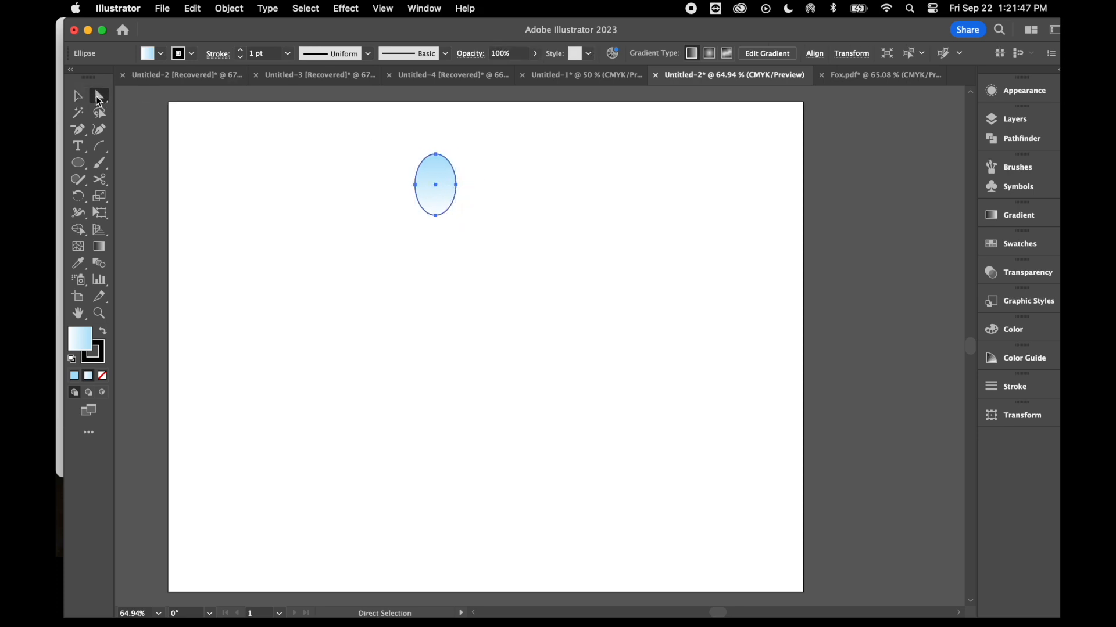
{"action": "left_click", "coordinate": [437, 154]}
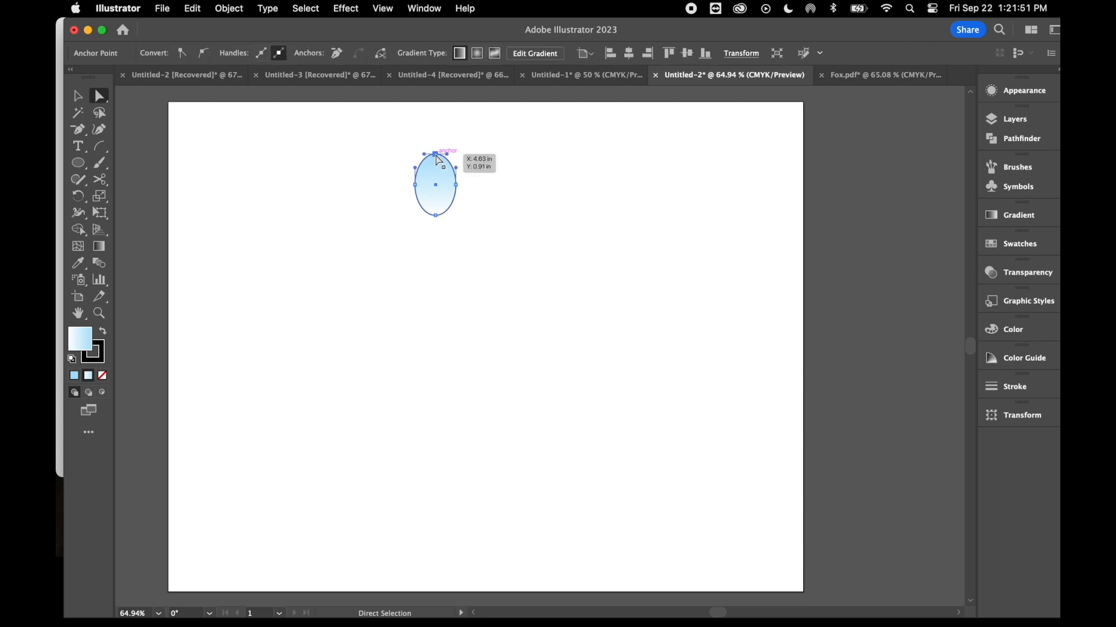
{"action": "left_click", "coordinate": [183, 54]}
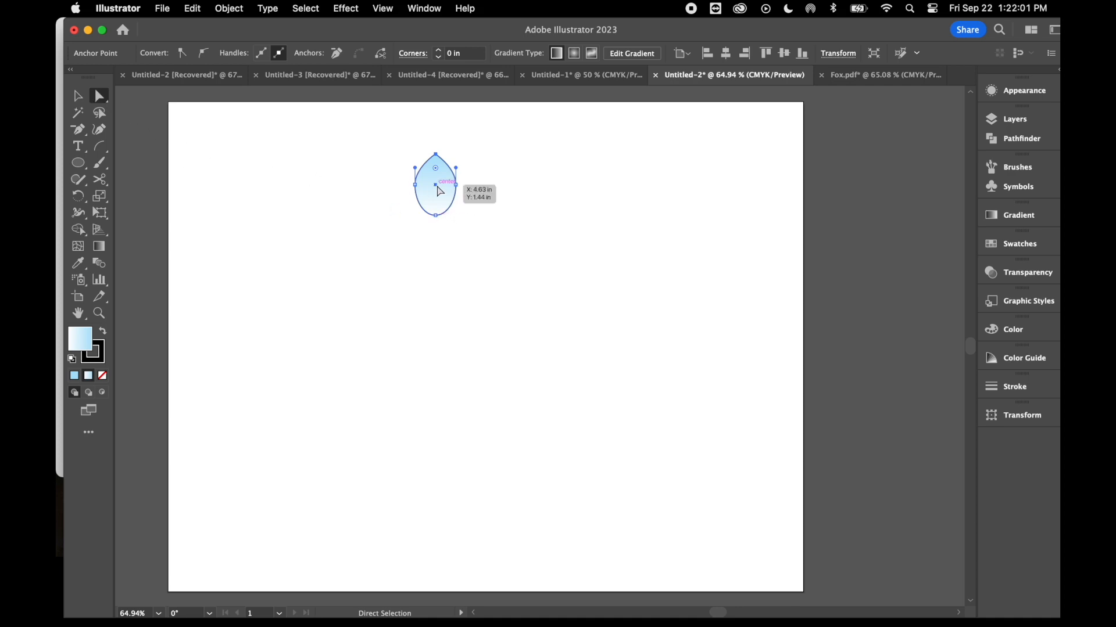
{"action": "left_click", "coordinate": [436, 216]}
{"action": "left_click_drag", "start_coordinate": [436, 216], "coordinate": [435, 207]}
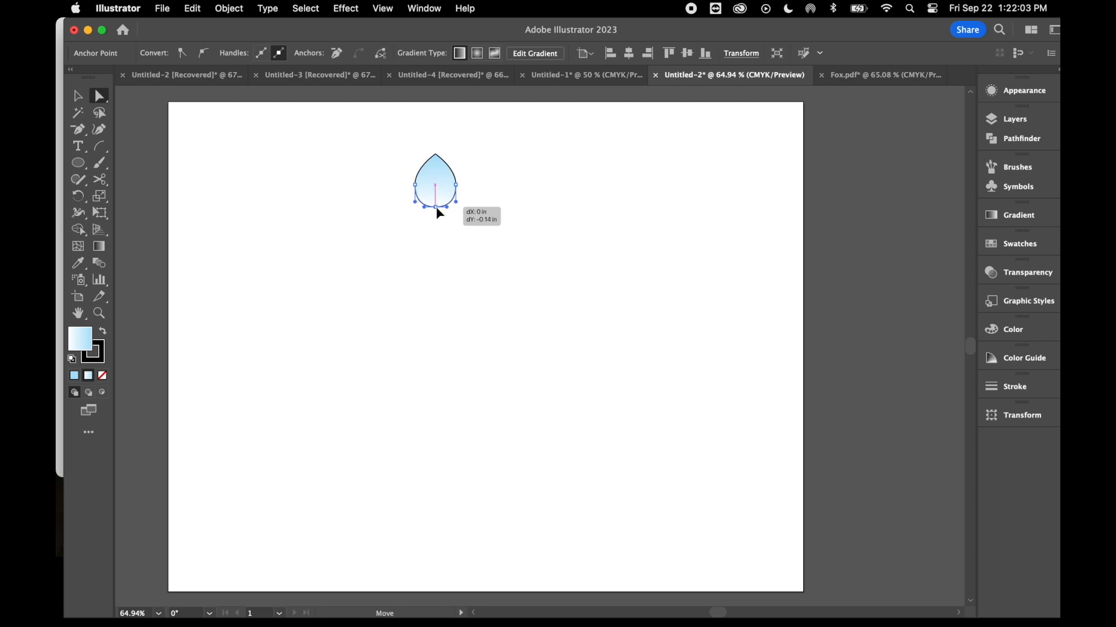
Step: Apply a vertical Arc warp to the teardrop with a 20% bend and 25% vertical distortion
{"action": "left_click", "coordinate": [81, 102]}
{"action": "left_click", "coordinate": [386, 165]}
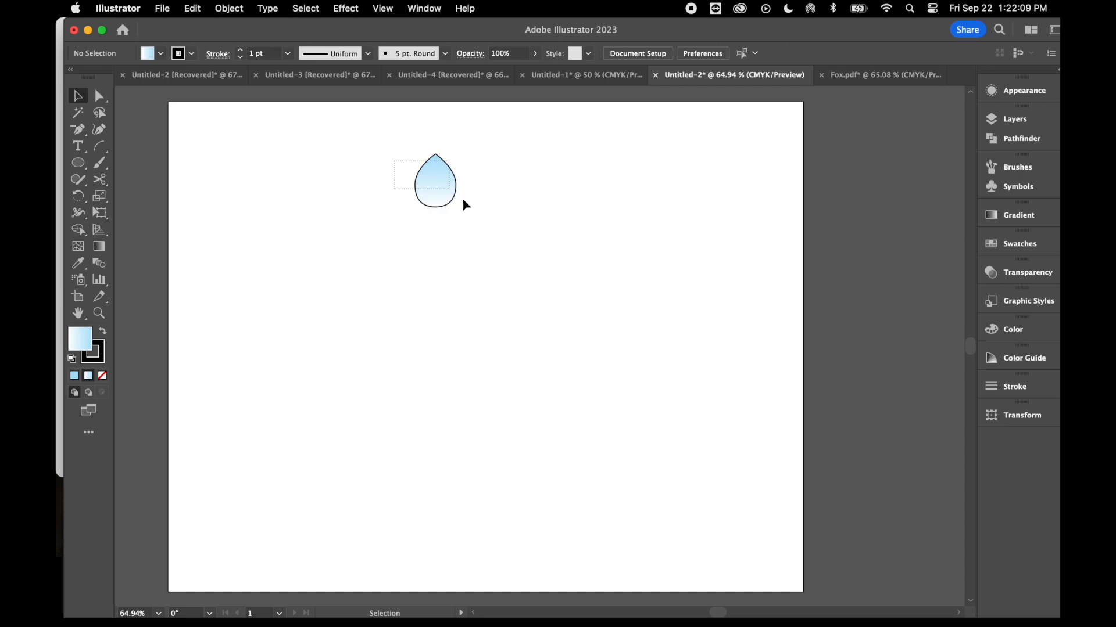
{"action": "left_click", "coordinate": [421, 176]}
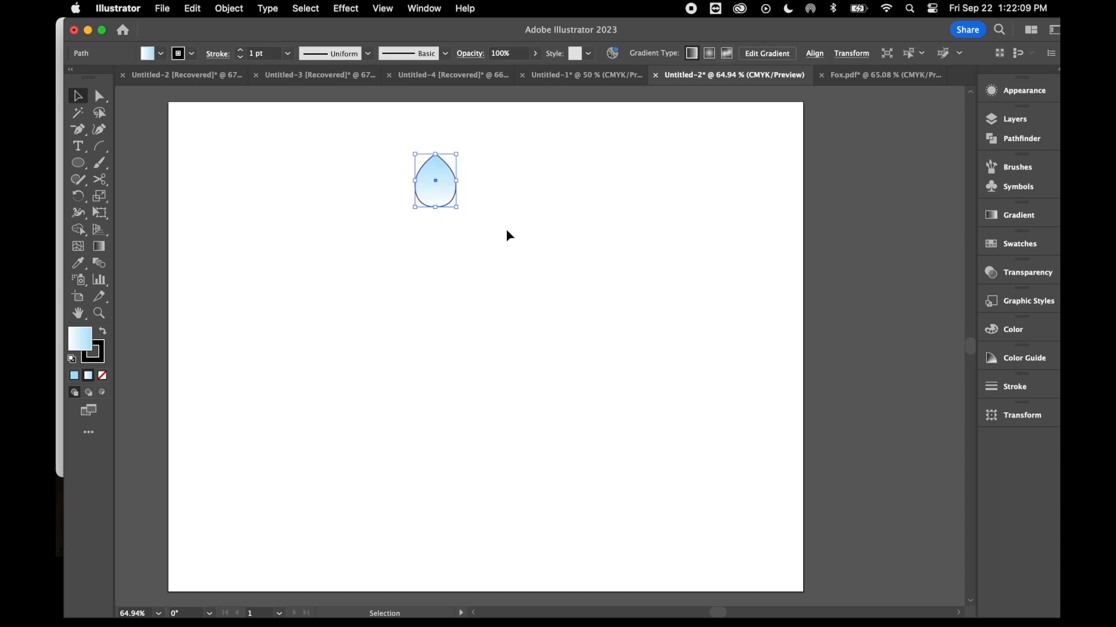
{"action": "left_click", "coordinate": [345, 12]}
{"action": "mouse_move", "coordinate": [417, 245]}
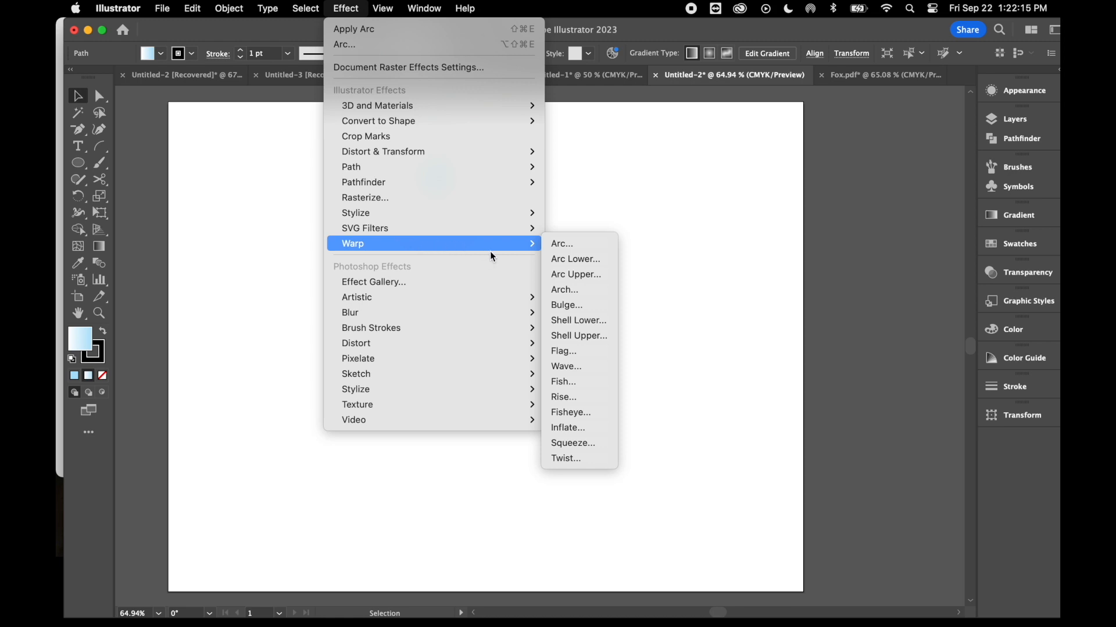
{"action": "mouse_move", "coordinate": [311, 6]}
{"action": "mouse_move", "coordinate": [350, 8]}
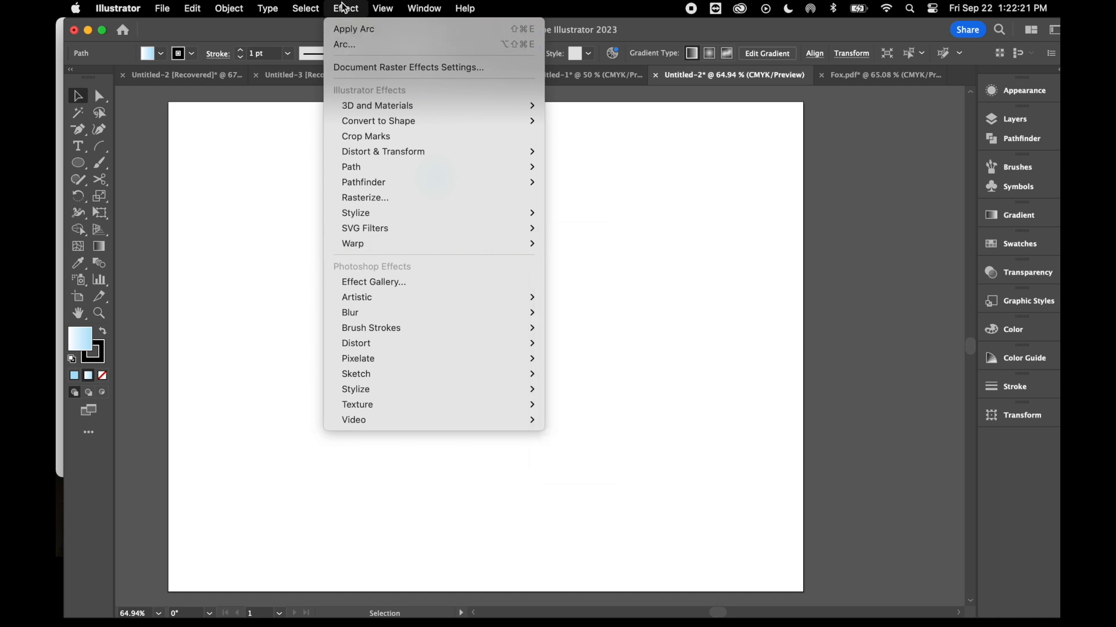
{"action": "mouse_move", "coordinate": [367, 246]}
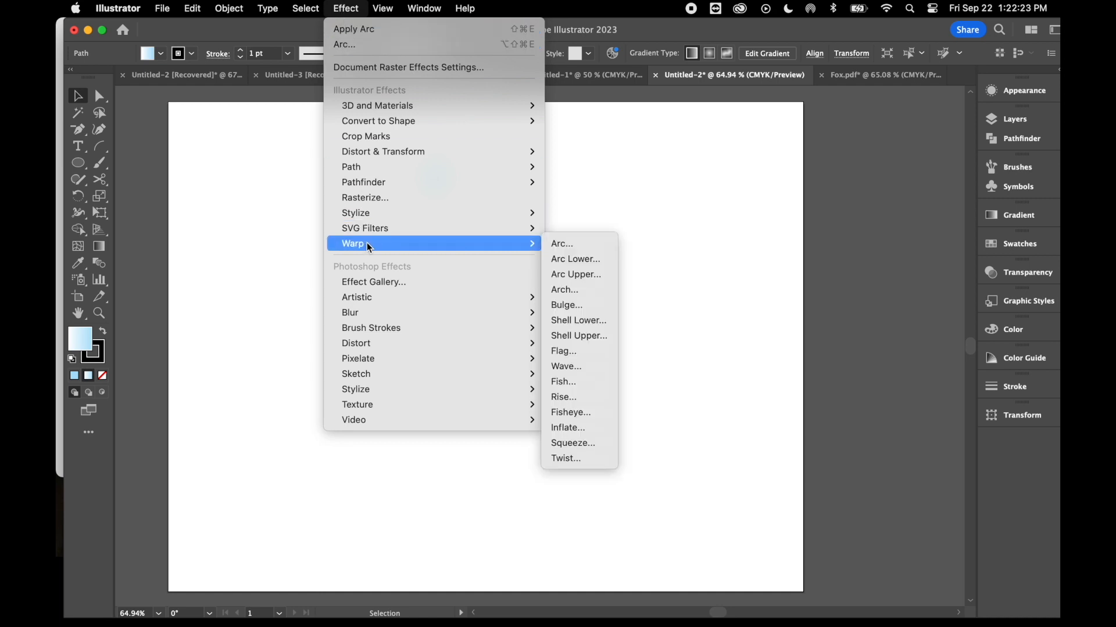
{"action": "left_click", "coordinate": [573, 243]}
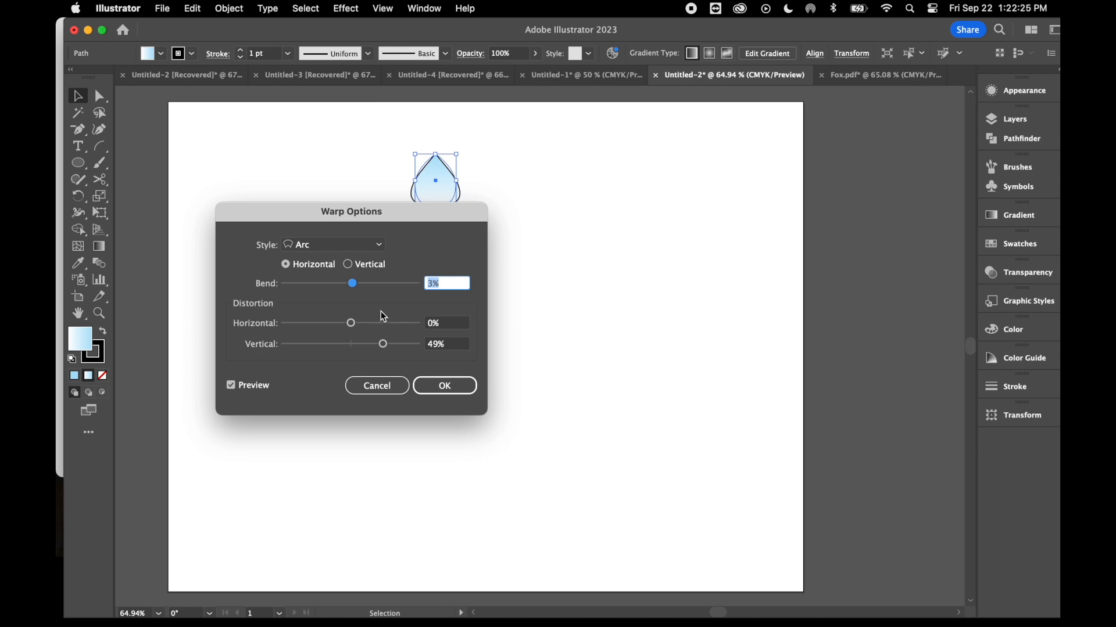
{"action": "left_click_drag", "start_coordinate": [329, 216], "coordinate": [689, 161]}
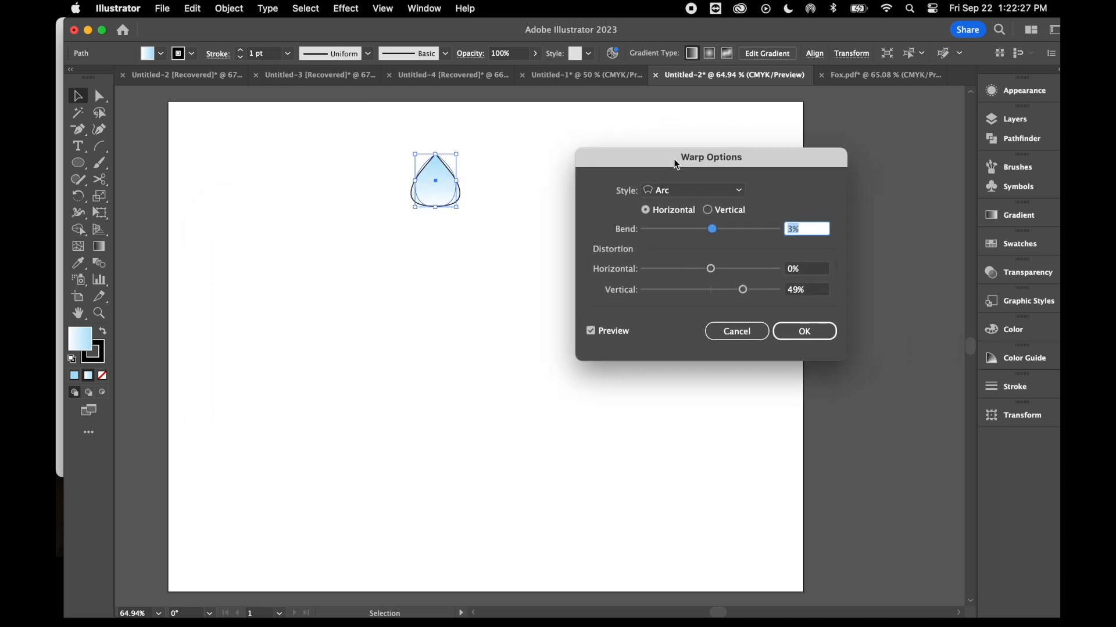
{"action": "left_click", "coordinate": [707, 210]}
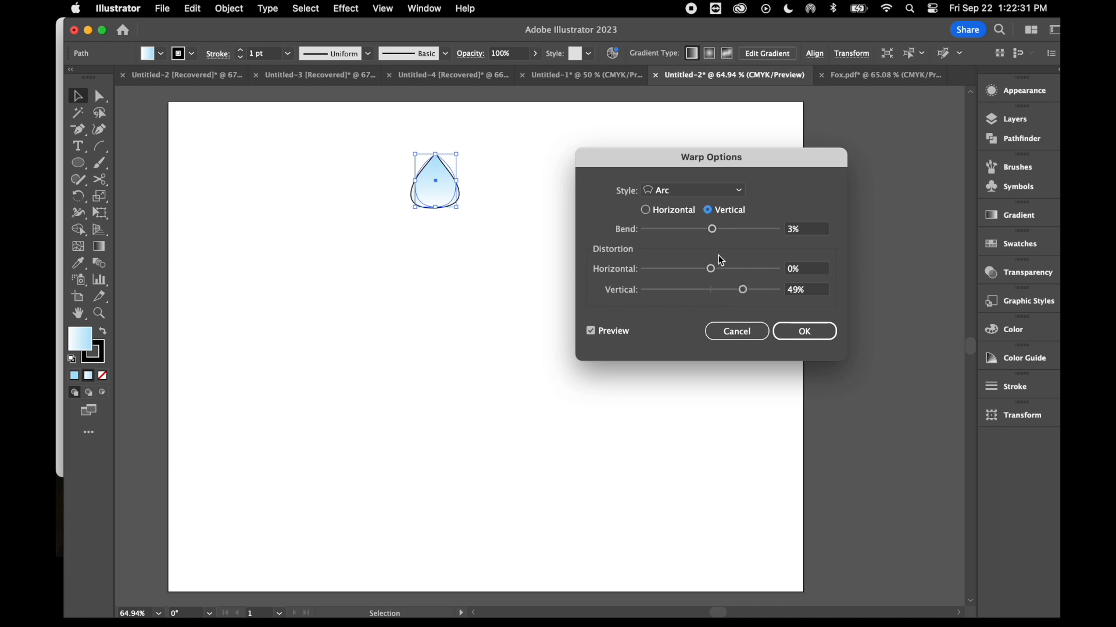
{"action": "left_click_drag", "start_coordinate": [712, 230], "coordinate": [727, 234]}
{"action": "left_click_drag", "start_coordinate": [743, 289], "coordinate": [728, 293]}
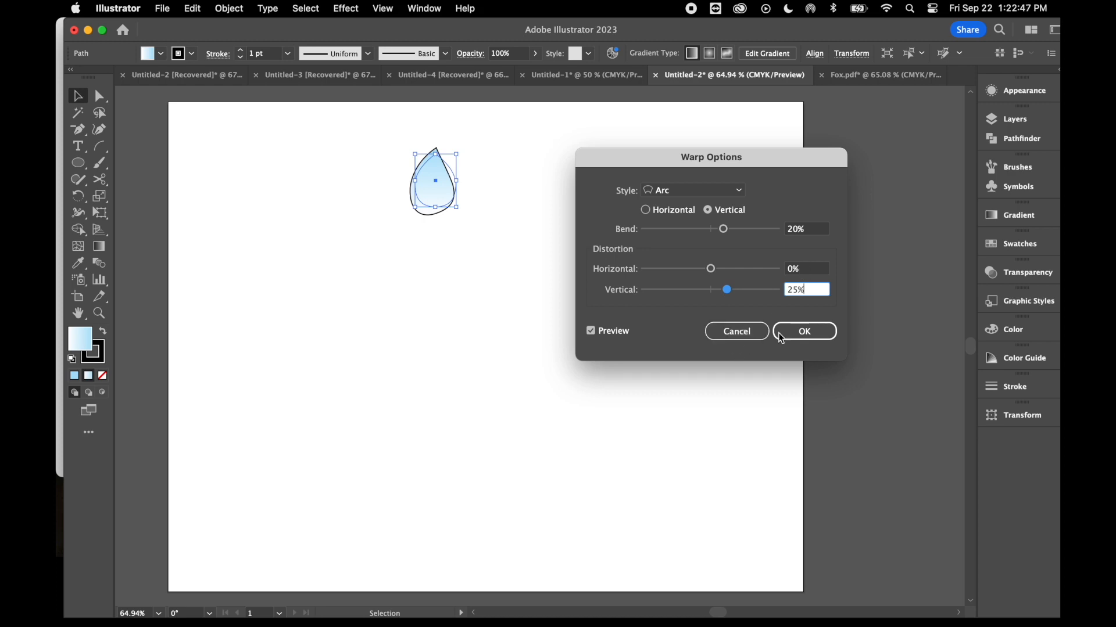
{"action": "left_click", "coordinate": [803, 335]}
{"action": "left_click", "coordinate": [804, 333]}
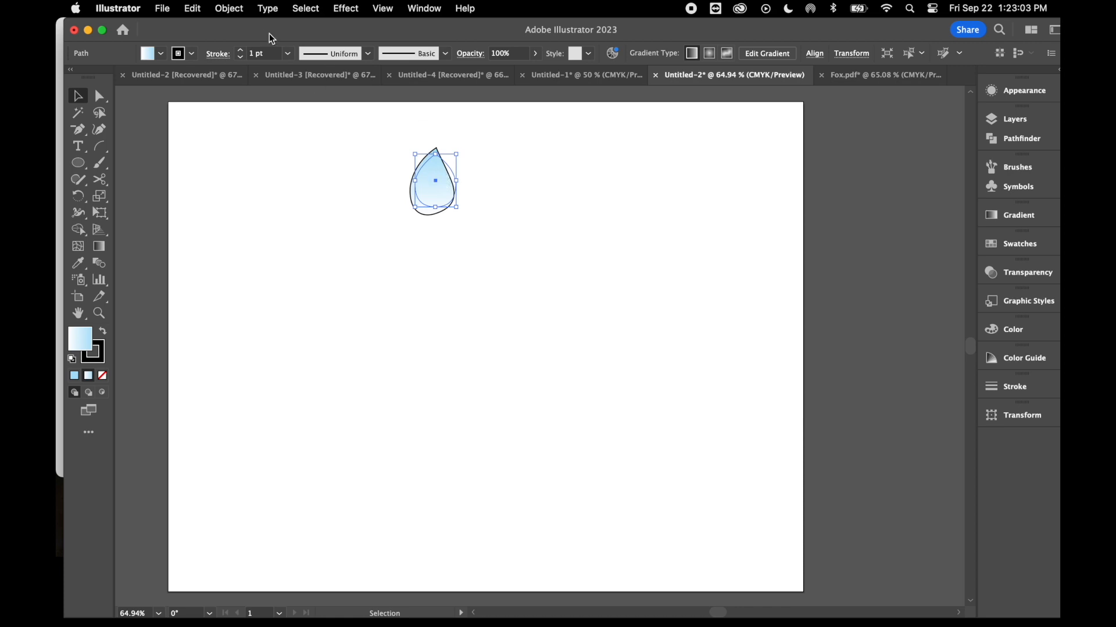
Step: Expand the appearance of the warped teardrop and deselect it
{"action": "left_click", "coordinate": [231, 12]}
{"action": "left_click", "coordinate": [267, 208]}
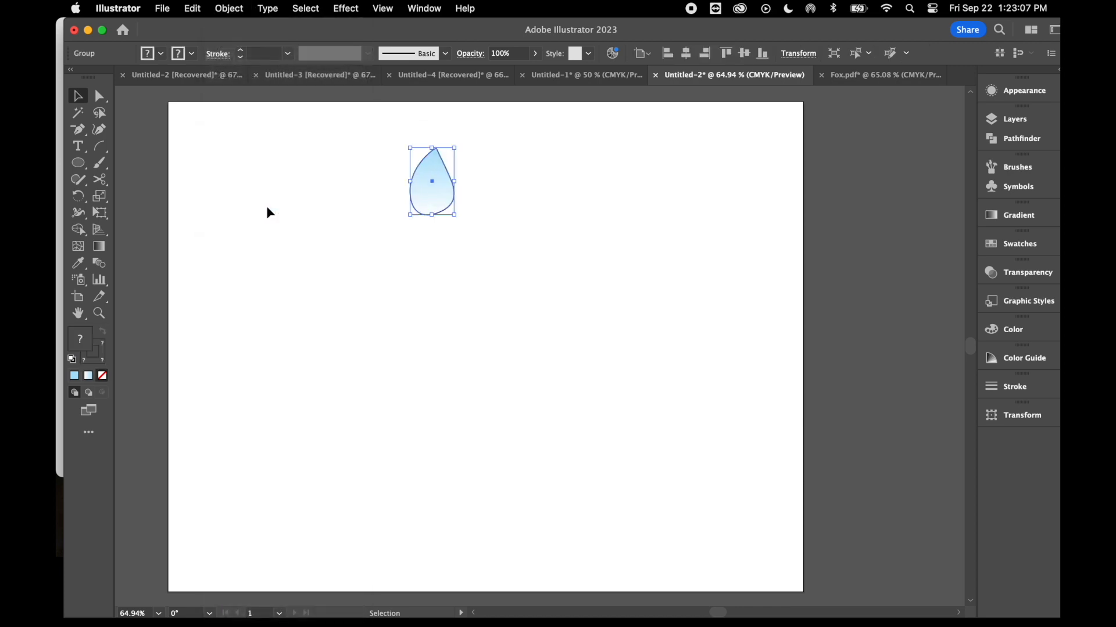
{"action": "left_click", "coordinate": [371, 208]}
Step: Copy the teardrop and paste a duplicate directly in front of the original, removing the stray pasted copy
{"action": "left_click", "coordinate": [434, 214]}
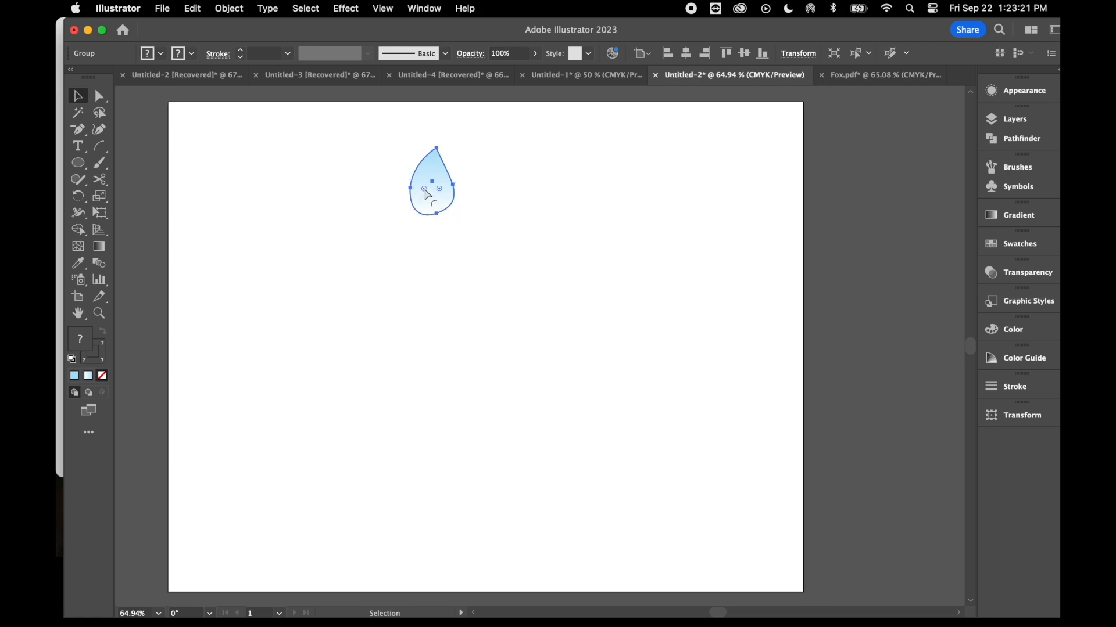
{"action": "key", "text": "super"}
{"action": "key", "text": "super+v"}
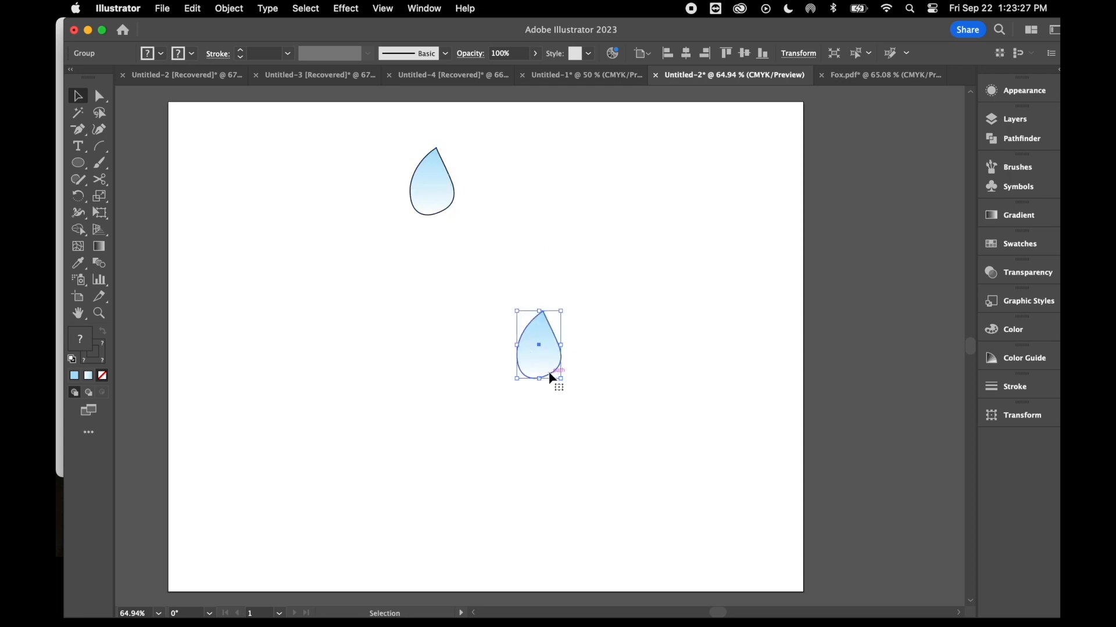
{"action": "key", "text": "Delete"}
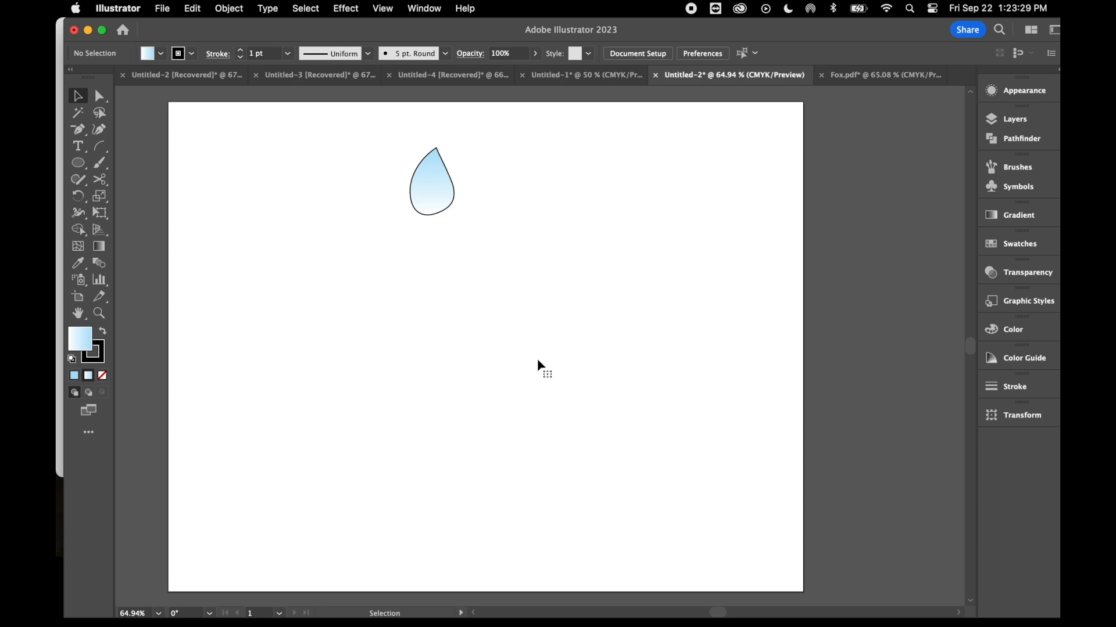
{"action": "key", "text": "super+a"}
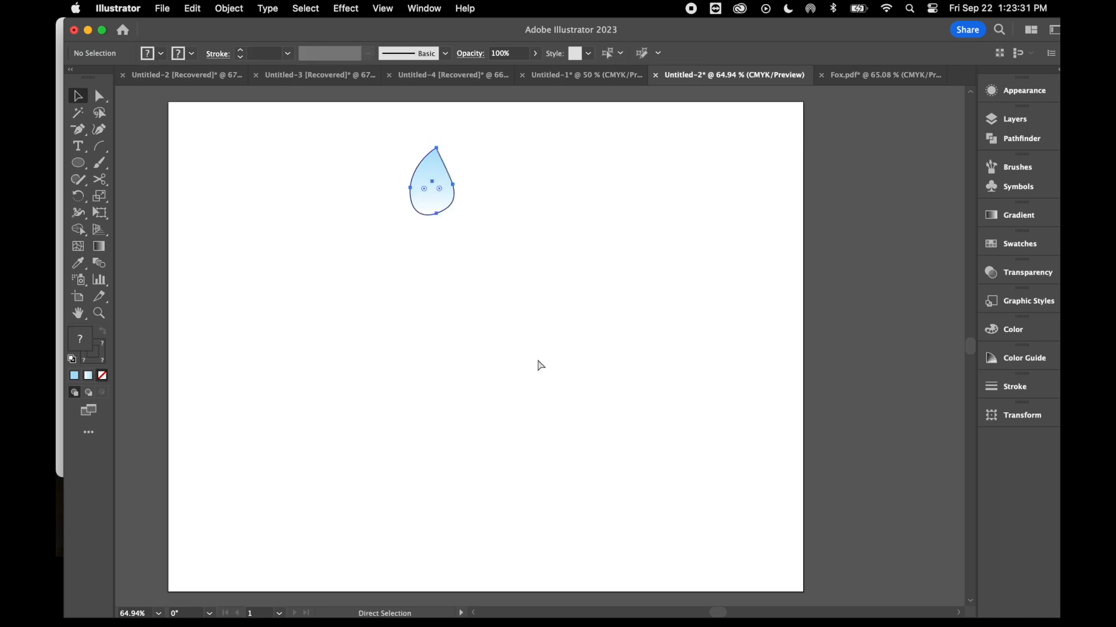
Step: Scale the front teardrop copy uniformly to 75%, leaving stroke and effect scaling off
{"action": "right_click", "coordinate": [437, 207]}
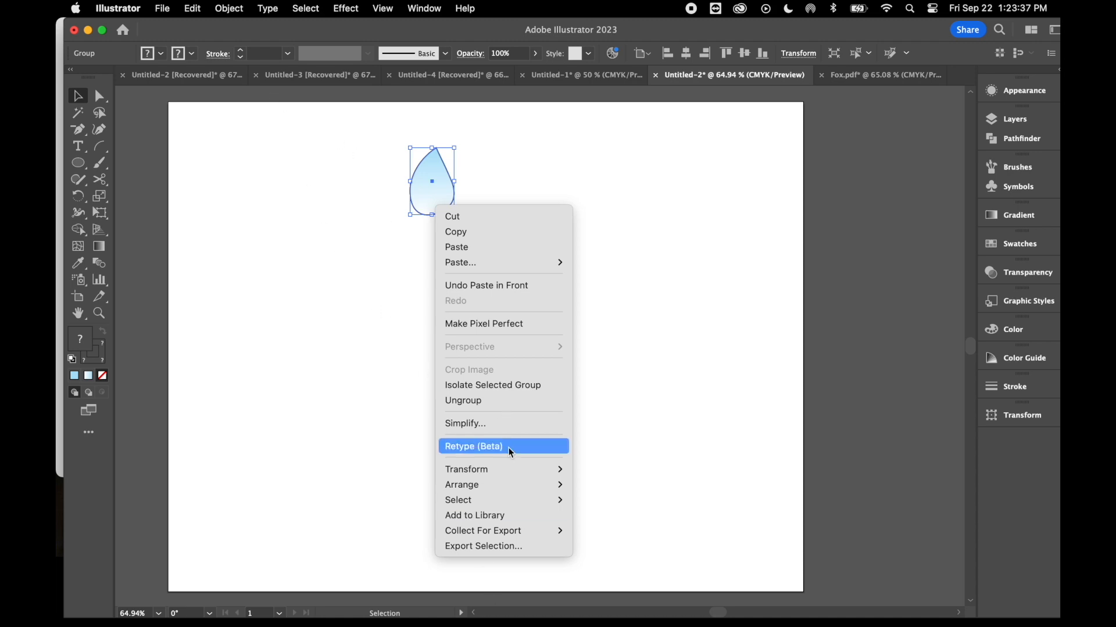
{"action": "mouse_move", "coordinate": [507, 474]}
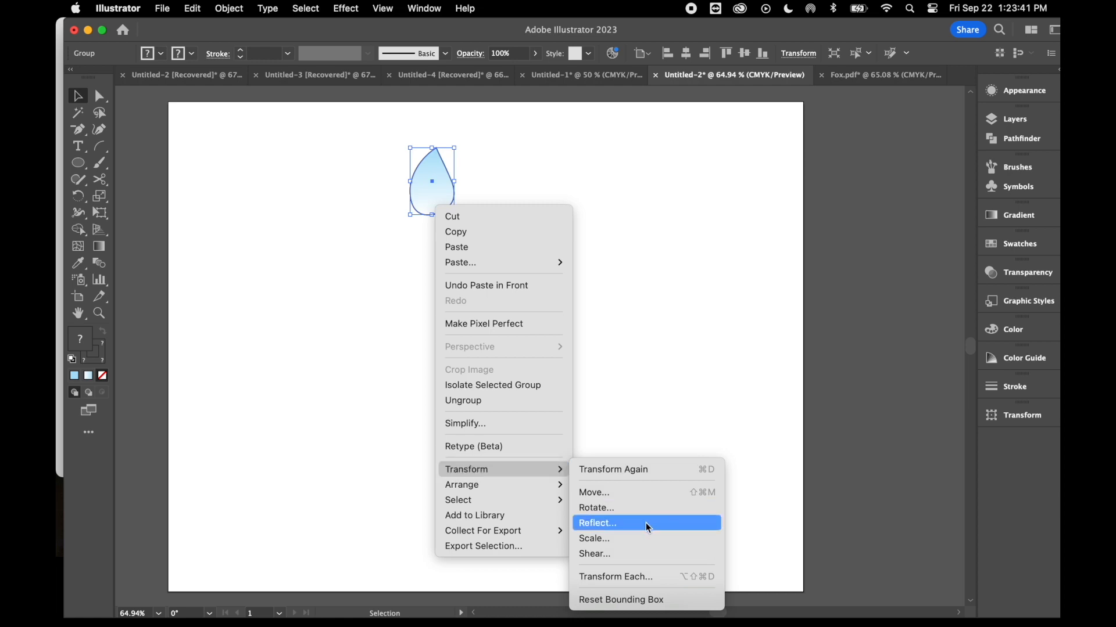
{"action": "left_click", "coordinate": [615, 535]}
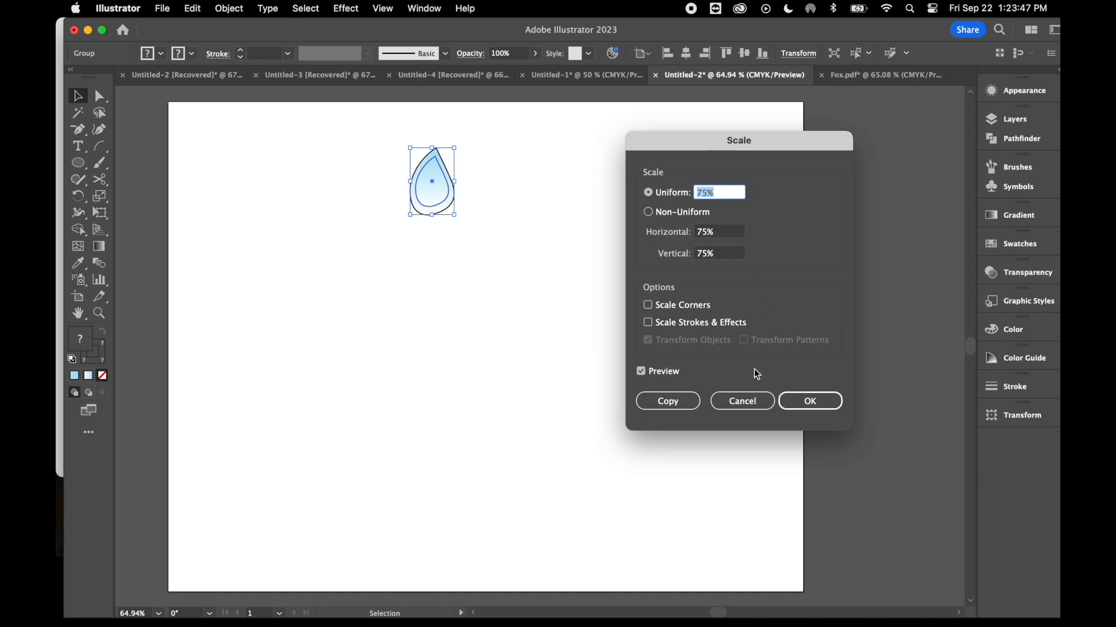
{"action": "left_click", "coordinate": [810, 401]}
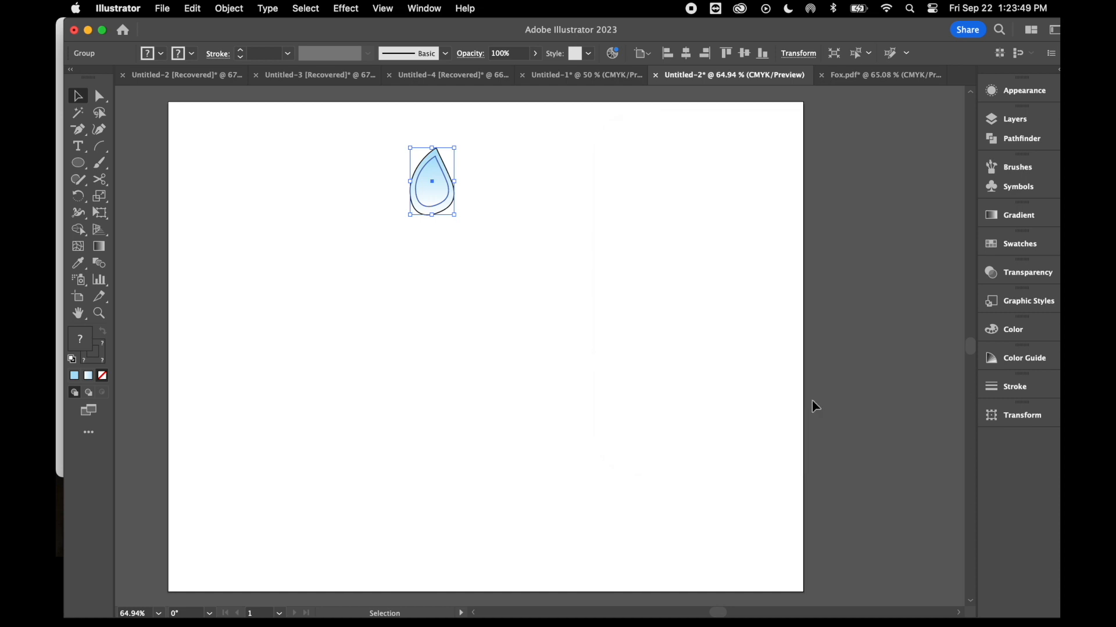
{"action": "left_click", "coordinate": [499, 223]}
{"action": "left_click", "coordinate": [434, 196]}
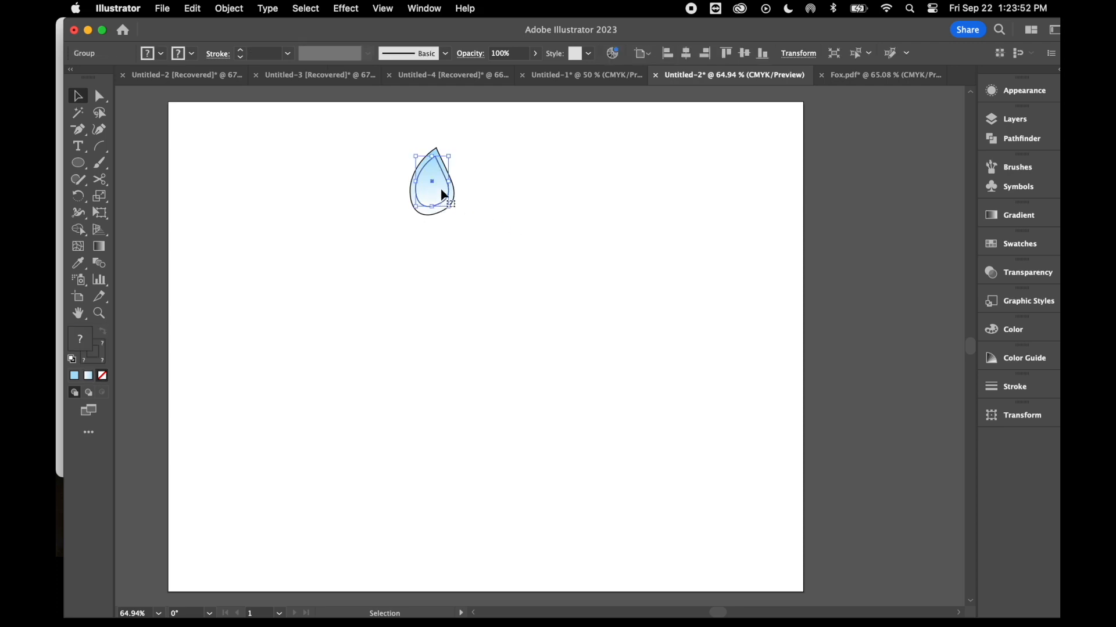
{"action": "left_click", "coordinate": [360, 168]}
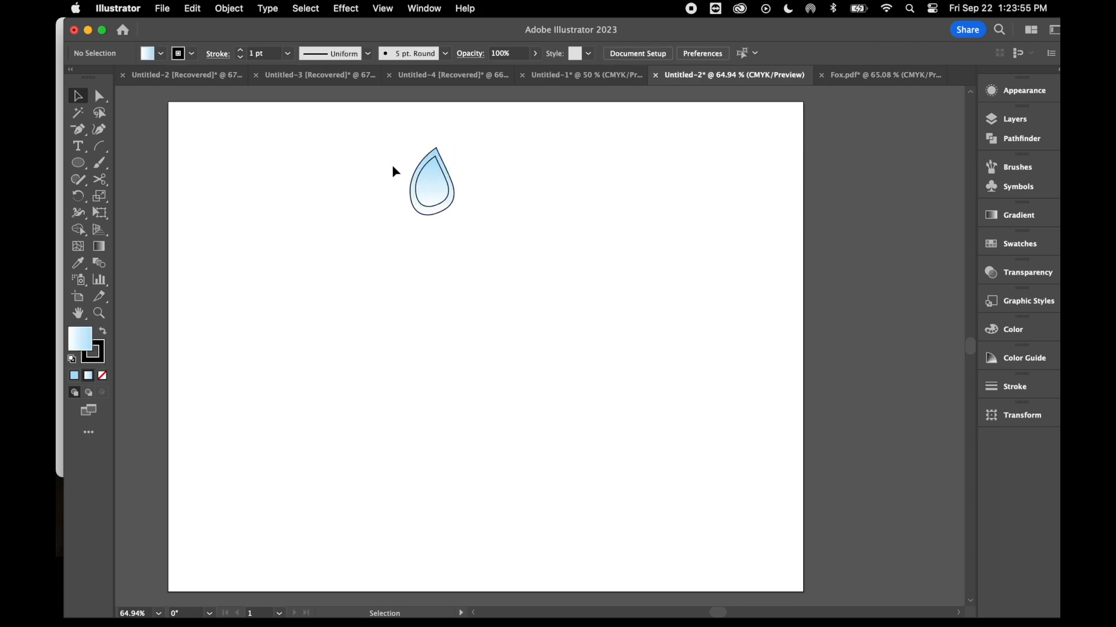
Step: Select the outer and inner teardrops together and group them
{"action": "left_click_drag", "start_coordinate": [393, 172], "coordinate": [480, 245]}
{"action": "left_click_drag", "start_coordinate": [401, 156], "coordinate": [508, 221]}
{"action": "left_click", "coordinate": [400, 144]}
{"action": "left_click_drag", "start_coordinate": [400, 145], "coordinate": [477, 214]}
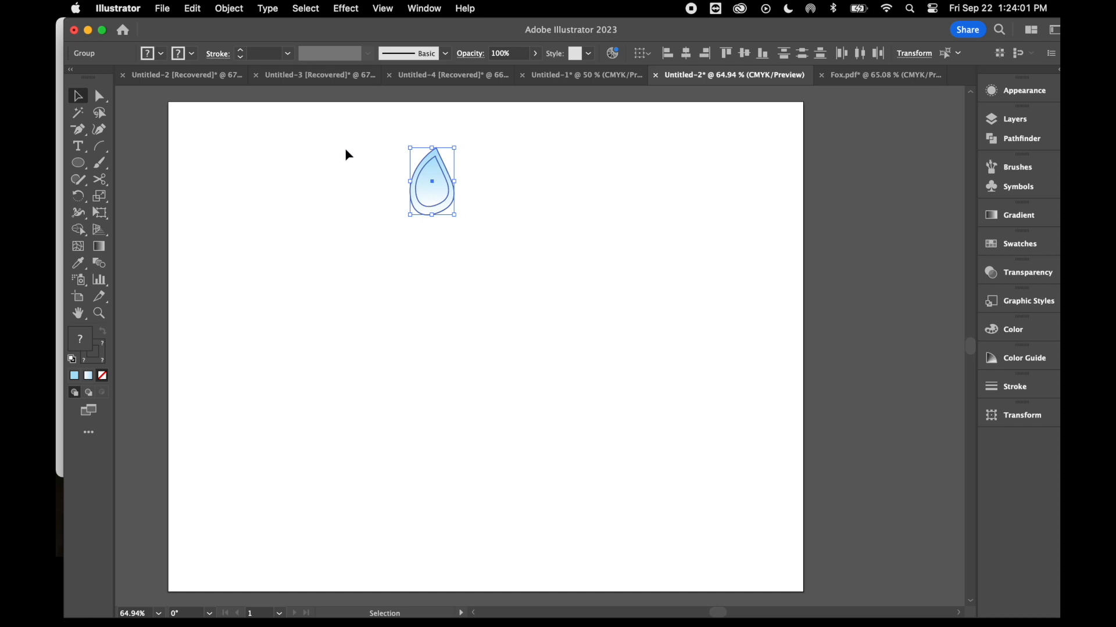
{"action": "right_click", "coordinate": [382, 187]}
{"action": "left_click", "coordinate": [421, 375]}
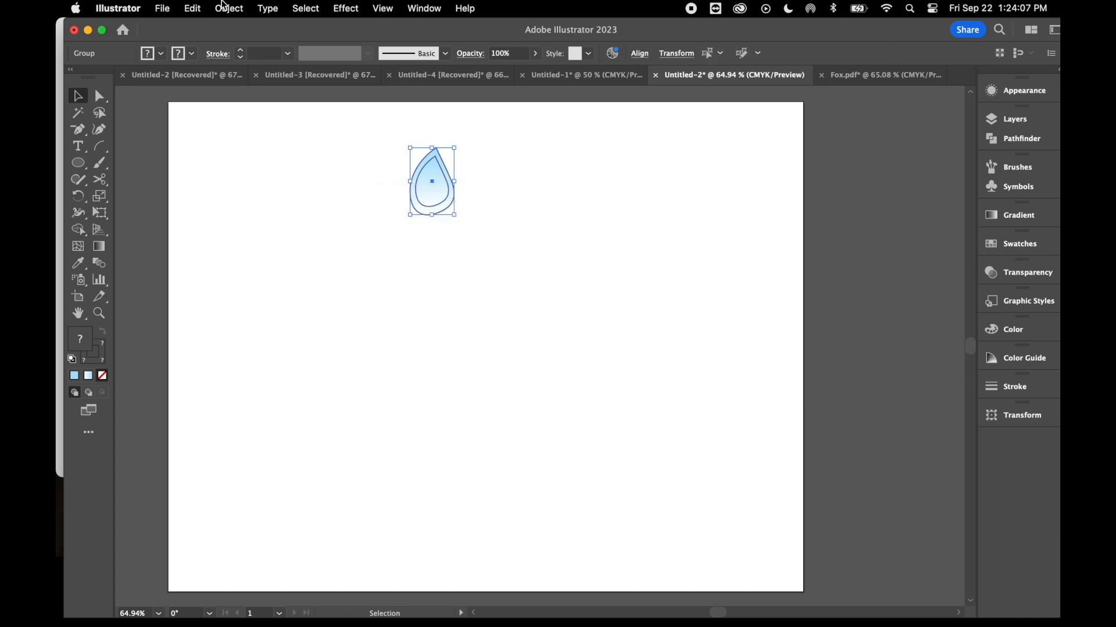
{"action": "left_click", "coordinate": [228, 8]}
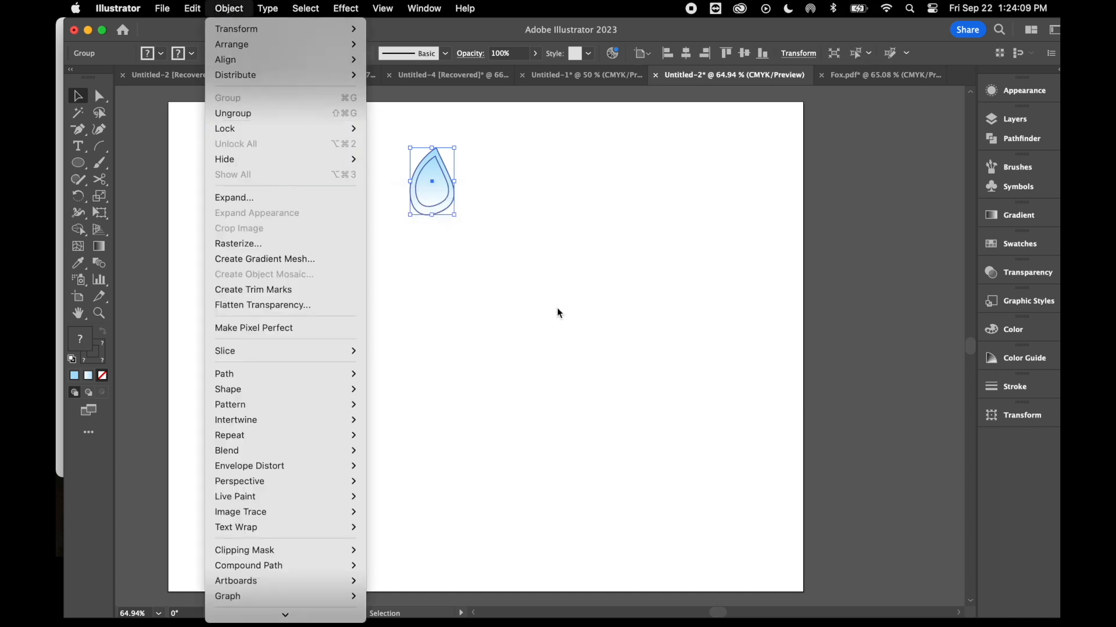
{"action": "left_click", "coordinate": [558, 310]}
{"action": "left_click", "coordinate": [437, 189]}
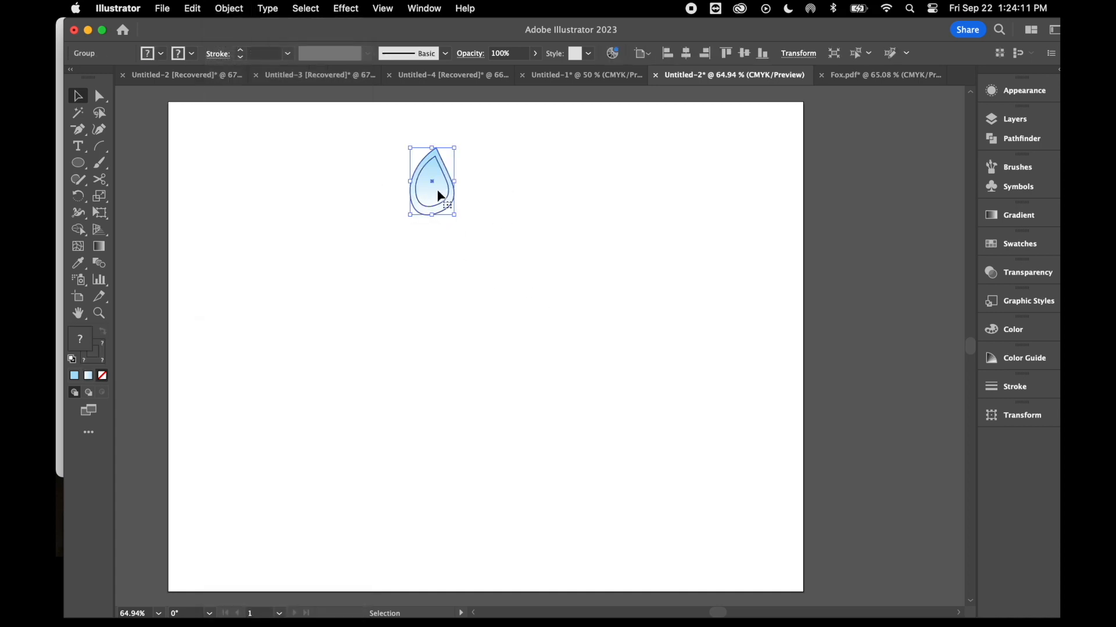
Step: Rotate the grouped teardrops slightly counterclockwise so their tip leans to the left
{"action": "left_click_drag", "start_coordinate": [461, 222], "coordinate": [478, 204]}
{"action": "left_click", "coordinate": [475, 221]}
{"action": "left_click", "coordinate": [448, 203]}
{"action": "key", "text": "a"}
{"action": "key", "text": "v"}
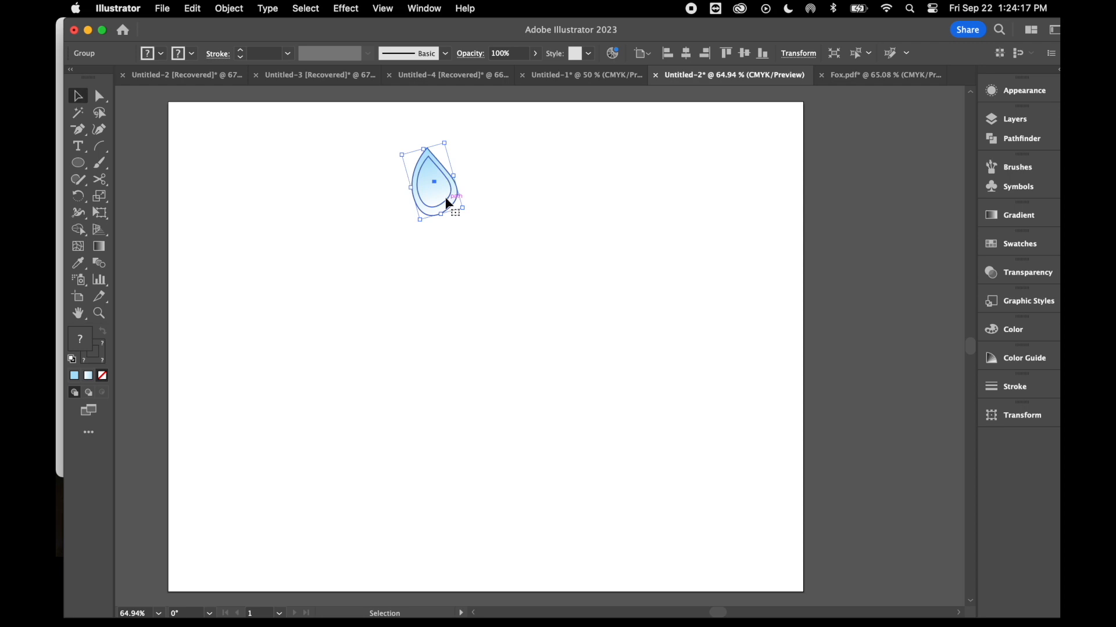
Step: Duplicate the rotated teardrop group and place the copy level with the original, a short distance to its right
{"action": "key", "text": "super+c"}
{"action": "key", "text": "super+v"}
{"action": "left_click_drag", "start_coordinate": [542, 359], "coordinate": [544, 197]}
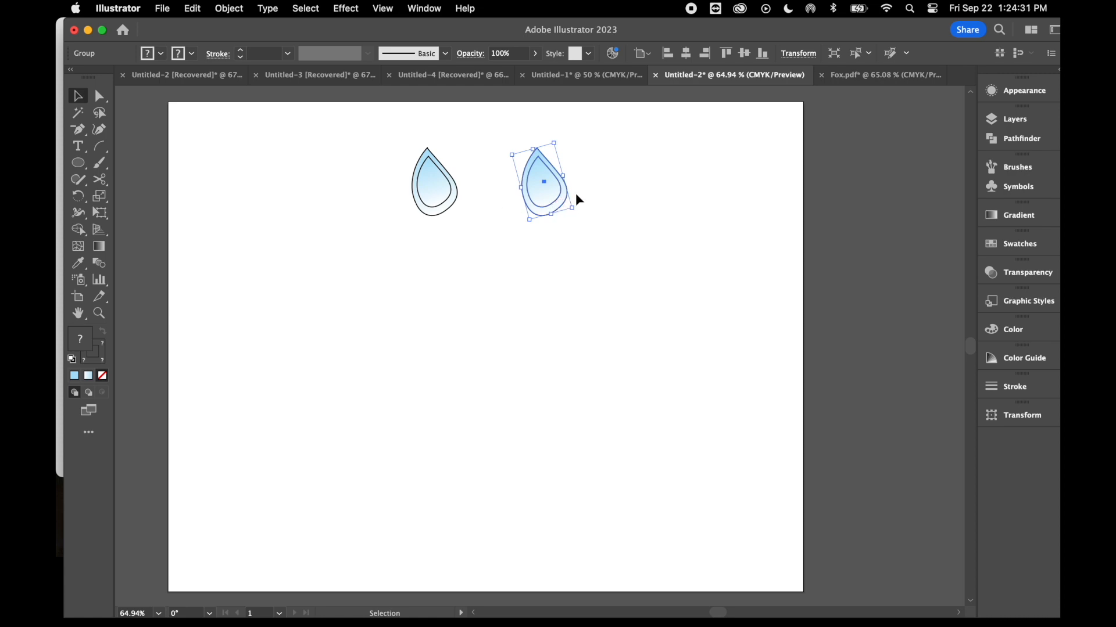
Step: Reflect the right teardrop group across the vertical axis, and move the left group slightly farther left to form two ears
{"action": "right_click", "coordinate": [596, 207]}
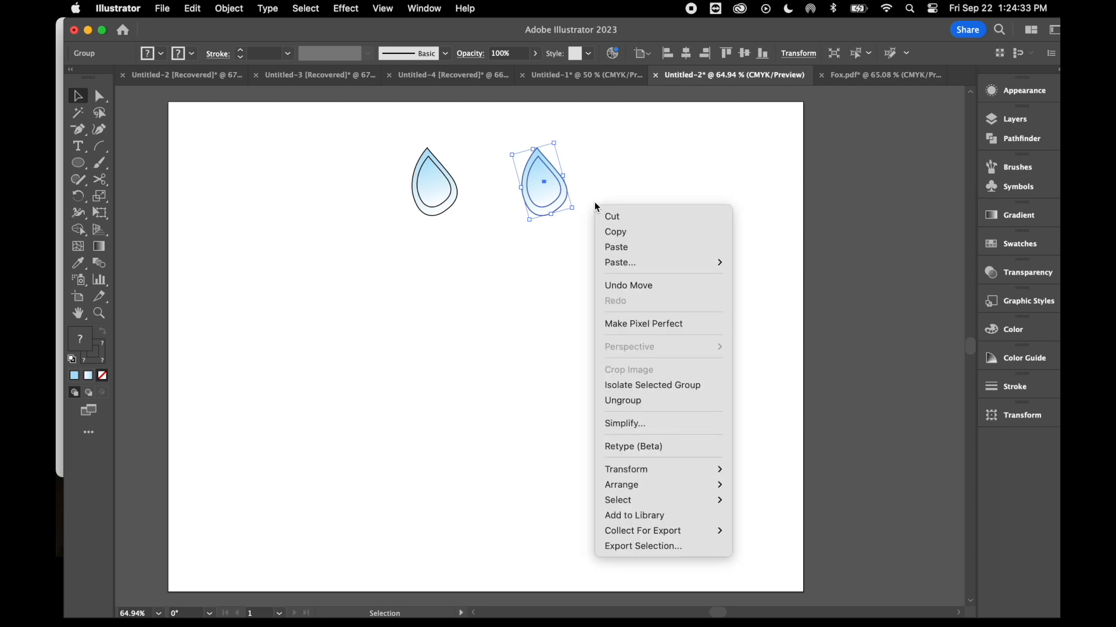
{"action": "mouse_move", "coordinate": [637, 469]}
{"action": "left_click", "coordinate": [222, 12]}
{"action": "left_click", "coordinate": [223, 10]}
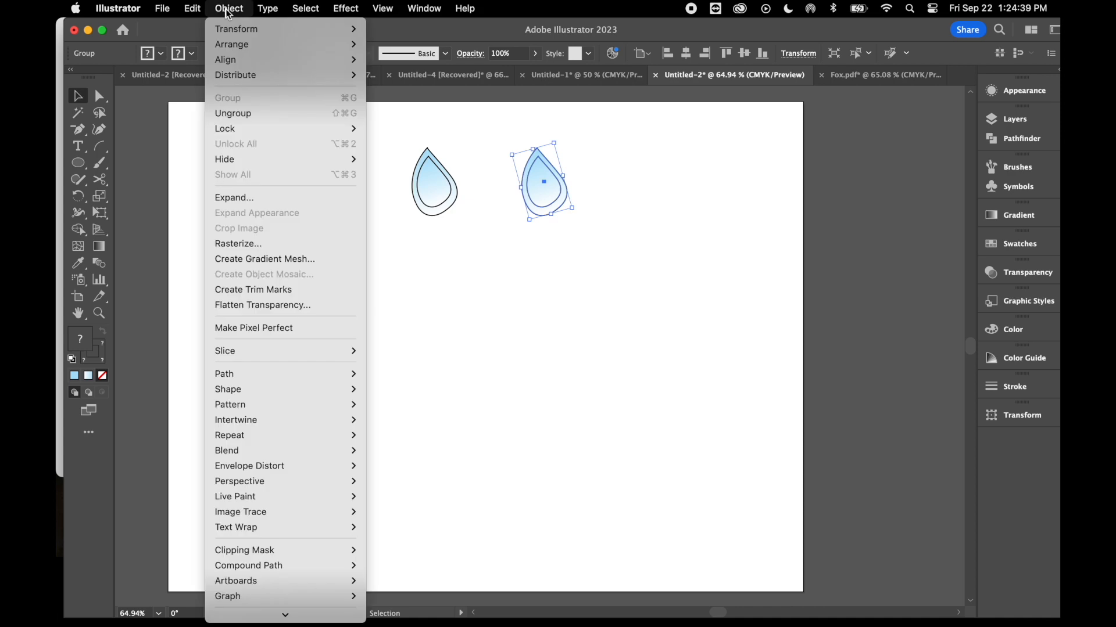
{"action": "mouse_move", "coordinate": [236, 33]}
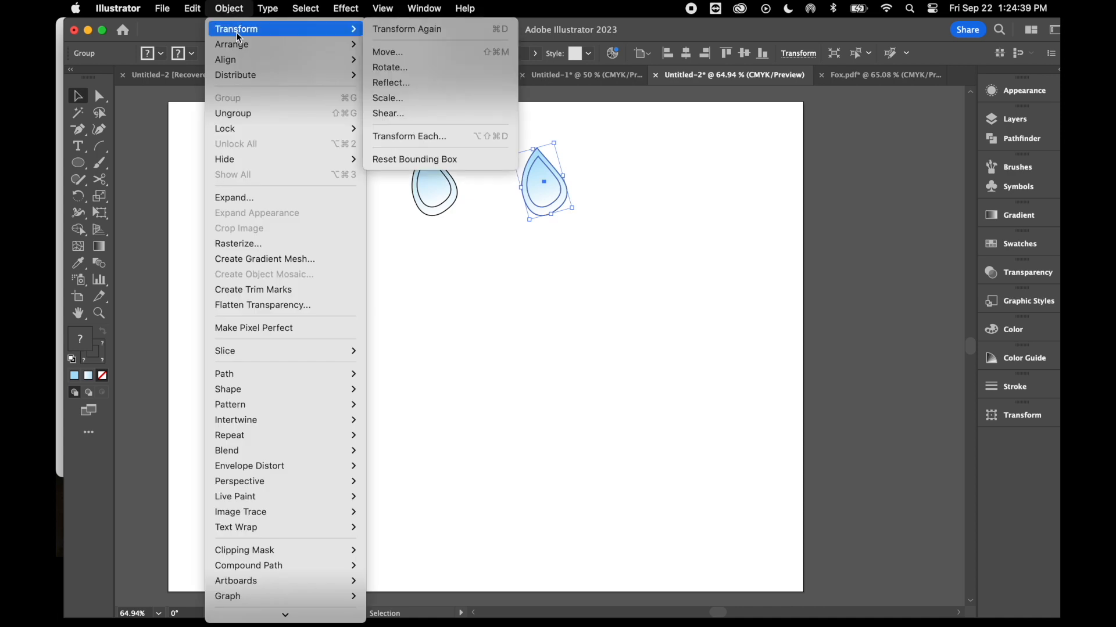
{"action": "left_click", "coordinate": [394, 83]}
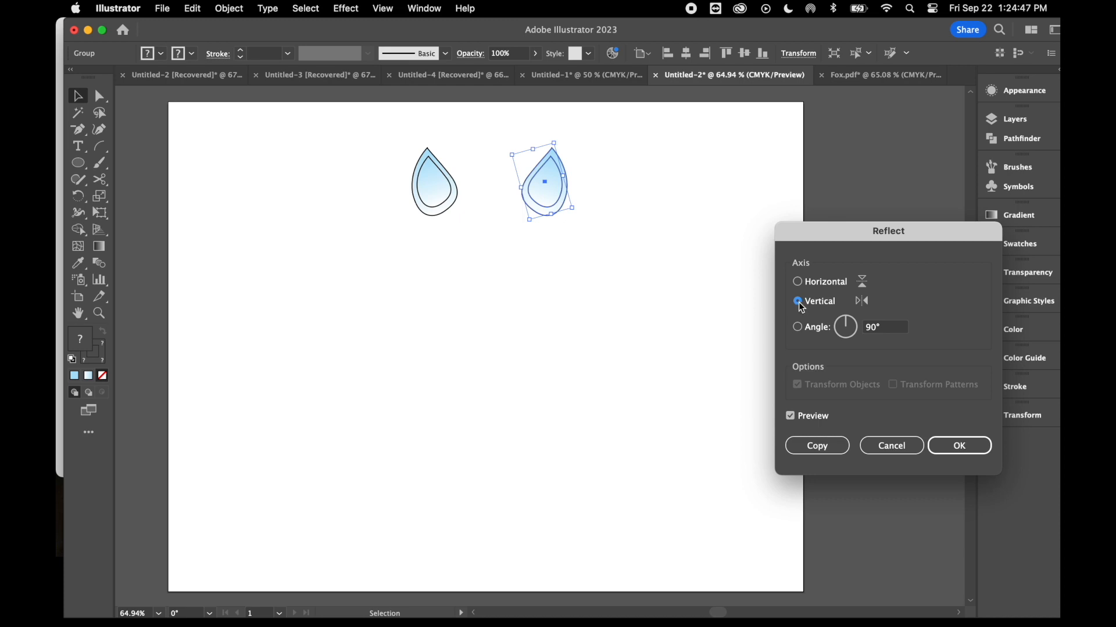
{"action": "left_click", "coordinate": [791, 416]}
{"action": "left_click", "coordinate": [791, 416]}
{"action": "left_click", "coordinate": [957, 450]}
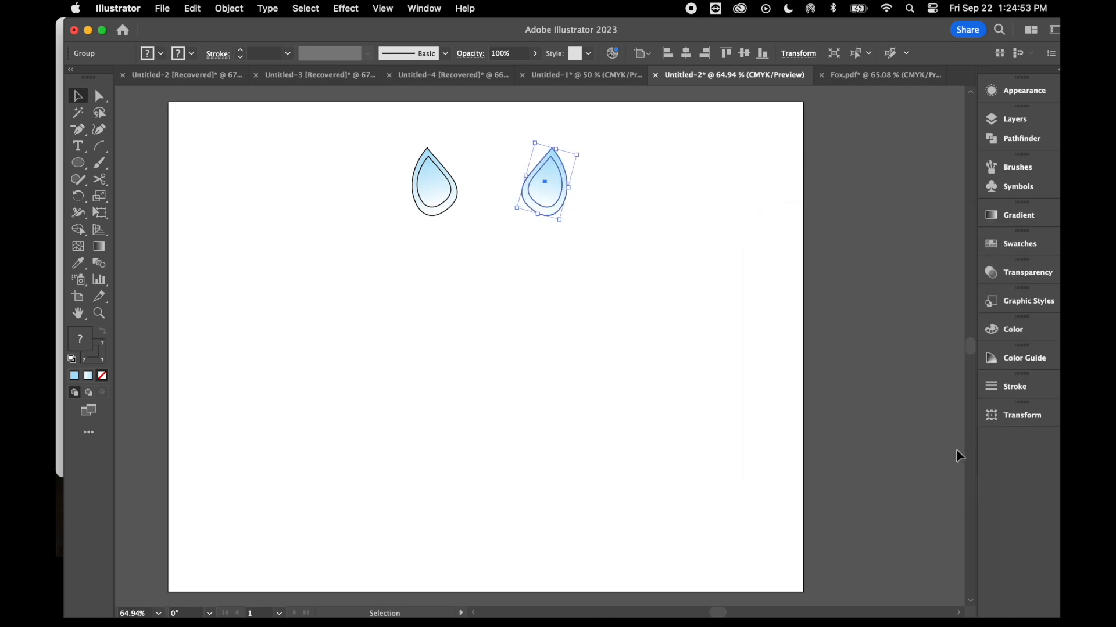
{"action": "left_click_drag", "start_coordinate": [436, 186], "coordinate": [417, 189]}
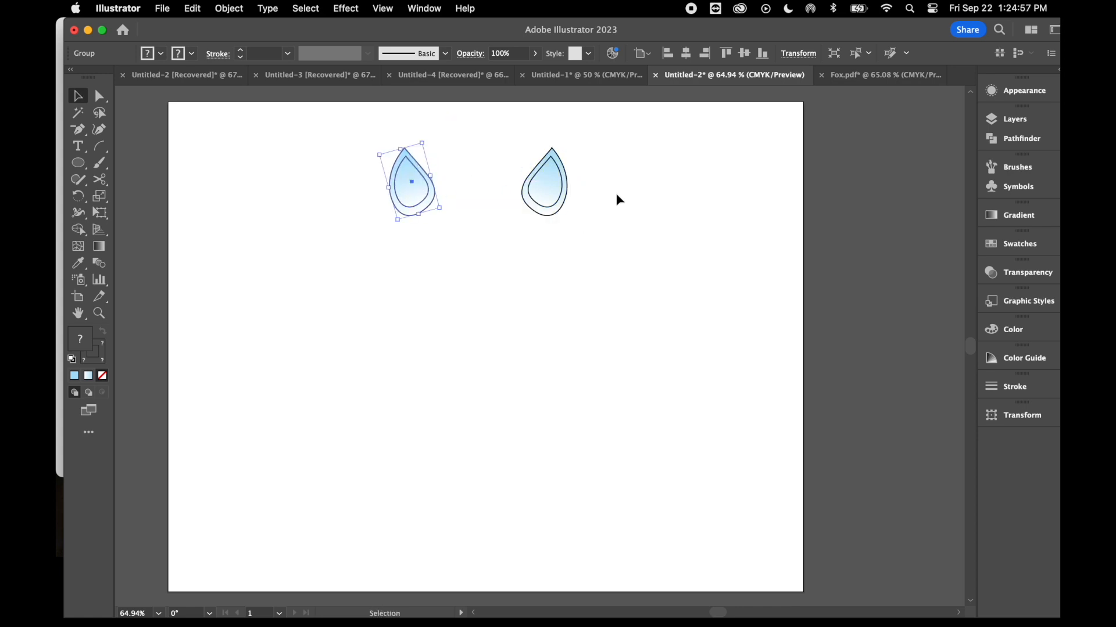
{"action": "left_click", "coordinate": [624, 198]}
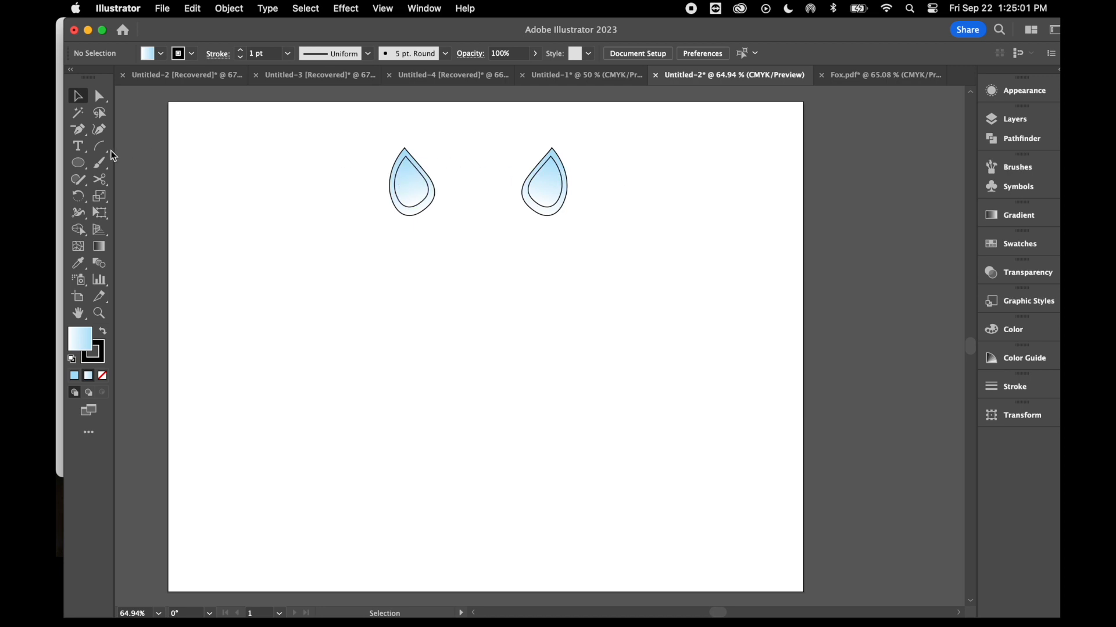
Step: Draw a wide ellipse as the head and centre it between the ears, overlapping their inner lower edges
{"action": "left_click", "coordinate": [79, 169]}
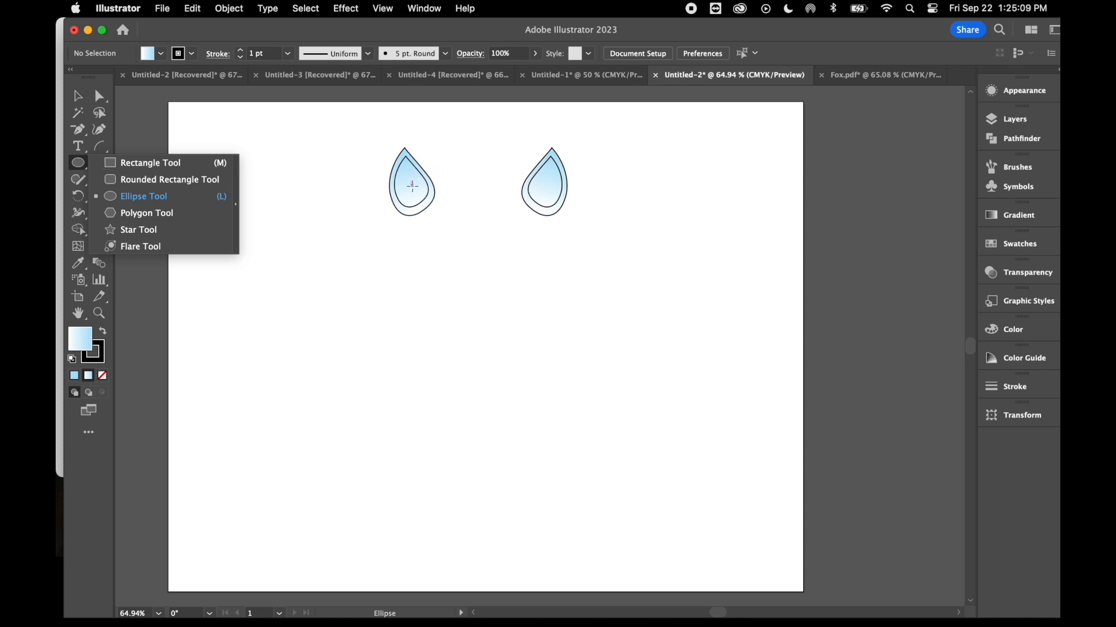
{"action": "left_click_drag", "start_coordinate": [411, 182], "coordinate": [563, 317]}
{"action": "left_click", "coordinate": [77, 95]}
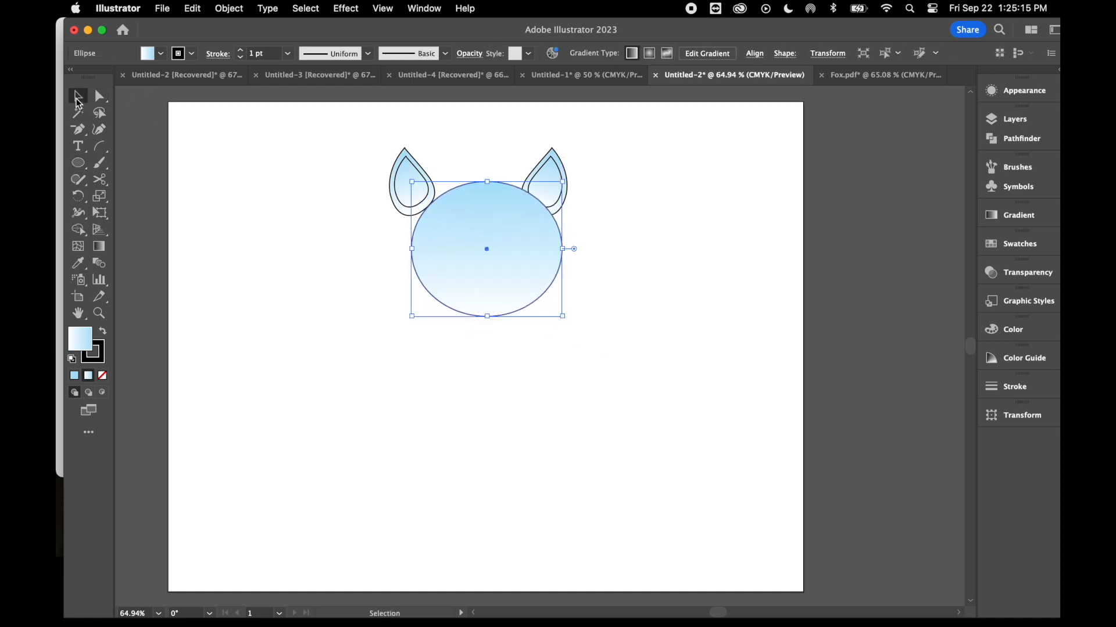
{"action": "left_click_drag", "start_coordinate": [483, 241], "coordinate": [479, 239]}
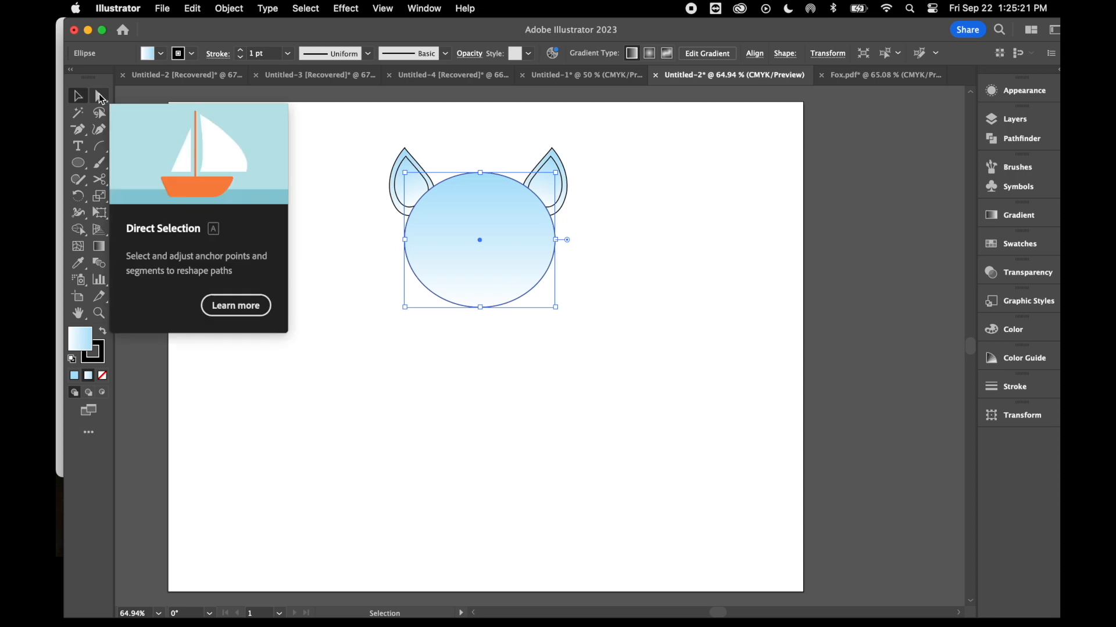
Step: Flatten and broaden the head ellipse's top curve by extending both horizontal handles of its top anchor point outward
{"action": "left_click", "coordinate": [100, 96]}
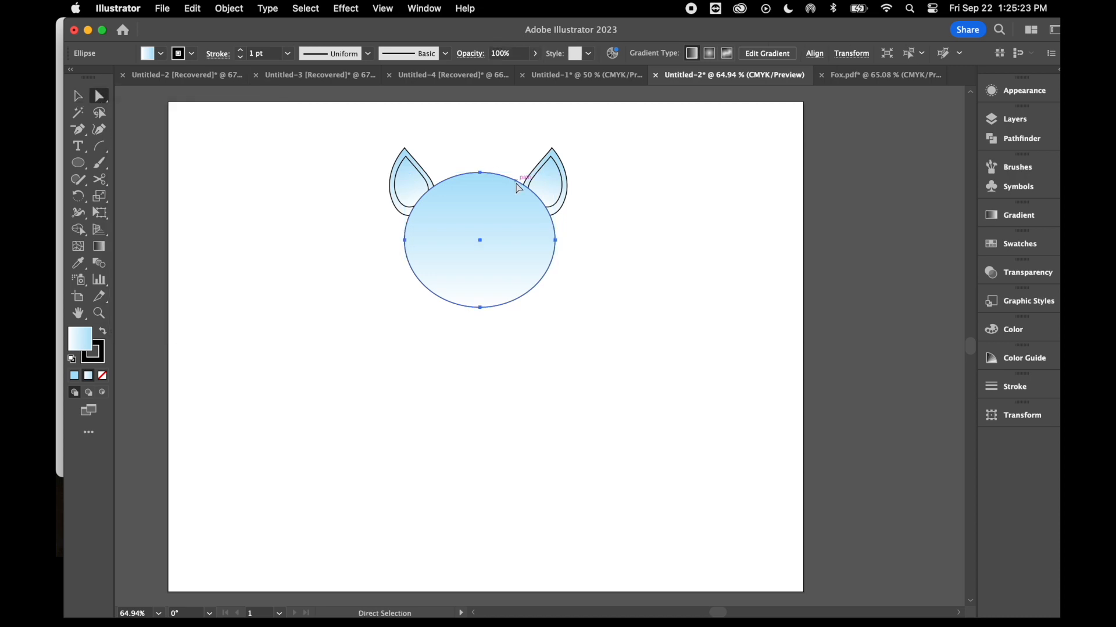
{"action": "left_click", "coordinate": [479, 173]}
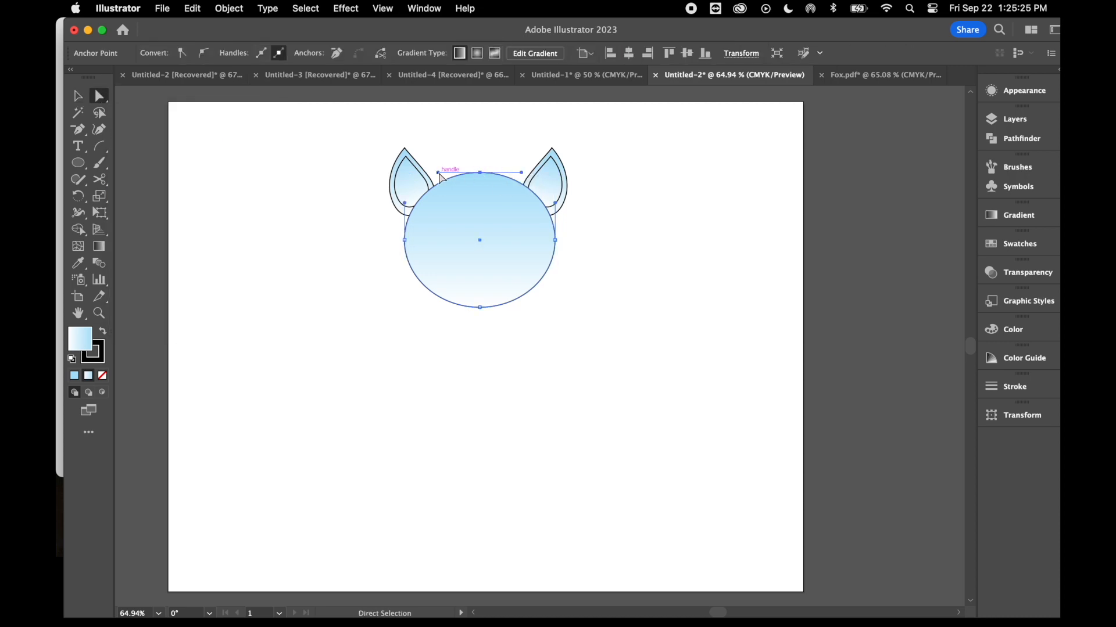
{"action": "left_click_drag", "start_coordinate": [438, 173], "coordinate": [411, 173]}
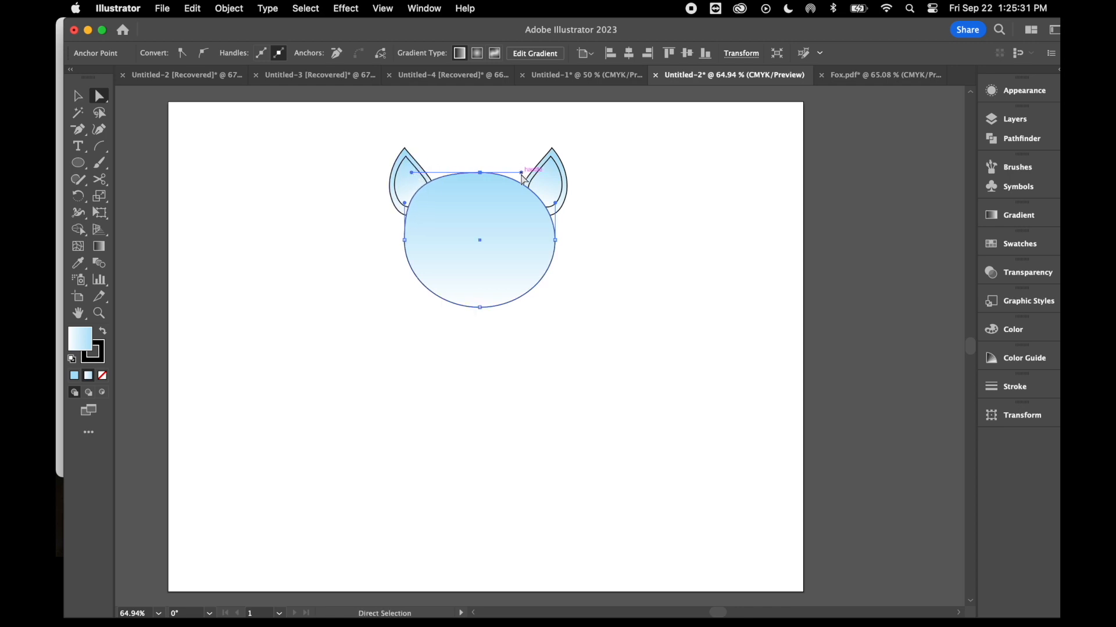
{"action": "left_click_drag", "start_coordinate": [522, 173], "coordinate": [547, 174]}
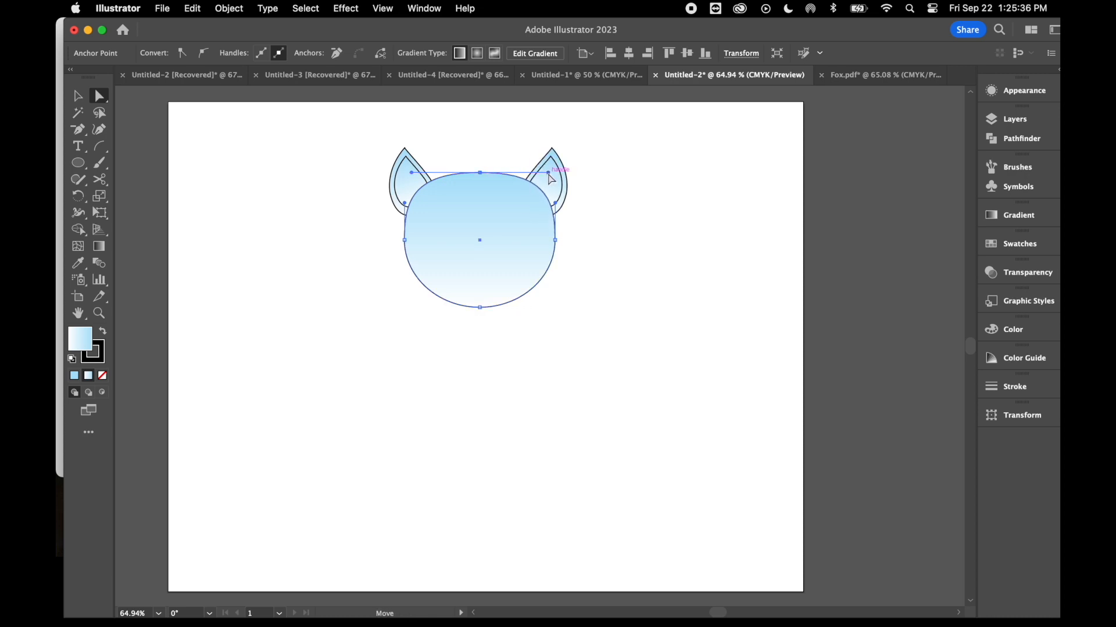
Step: Convert the head ellipse's left and right anchor points to corner points
{"action": "left_click", "coordinate": [405, 241]}
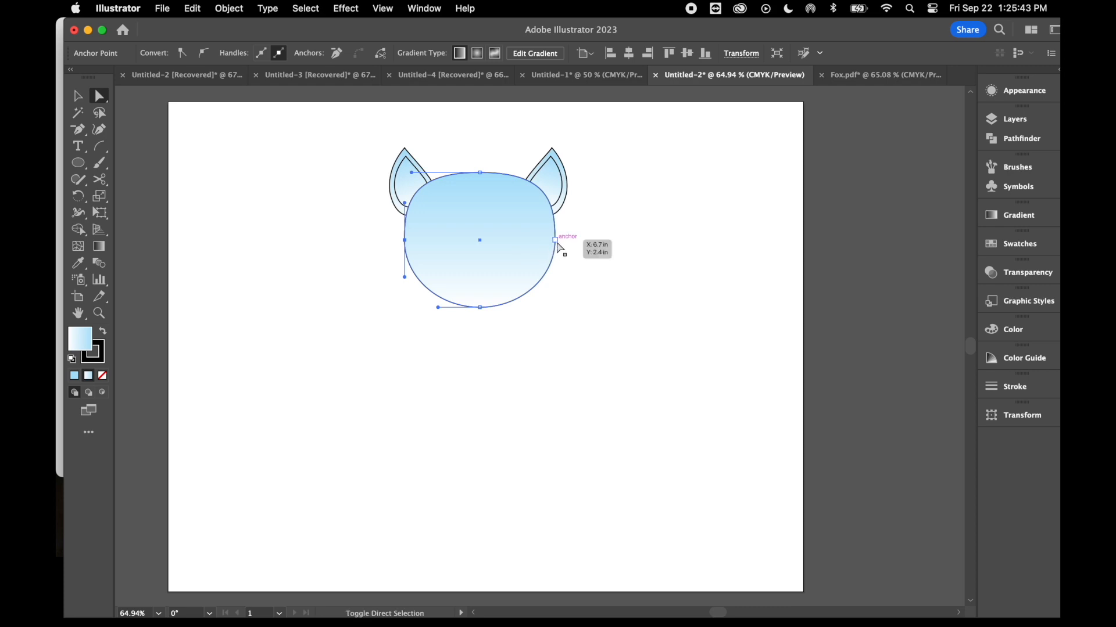
{"action": "left_click", "coordinate": [555, 240], "text": "shift"}
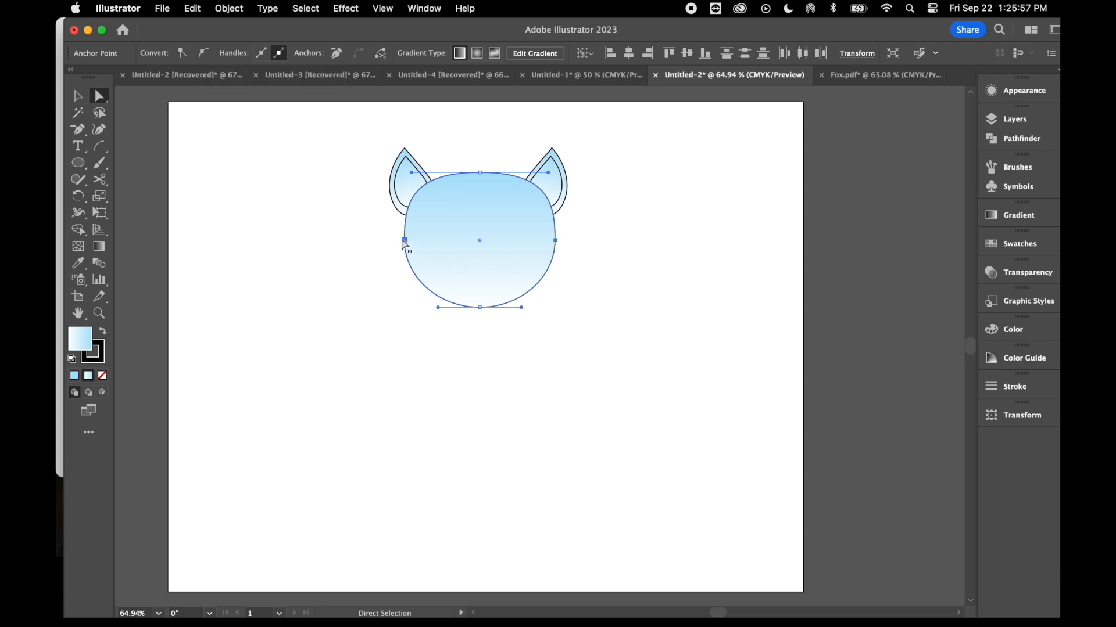
{"action": "left_click", "coordinate": [183, 54]}
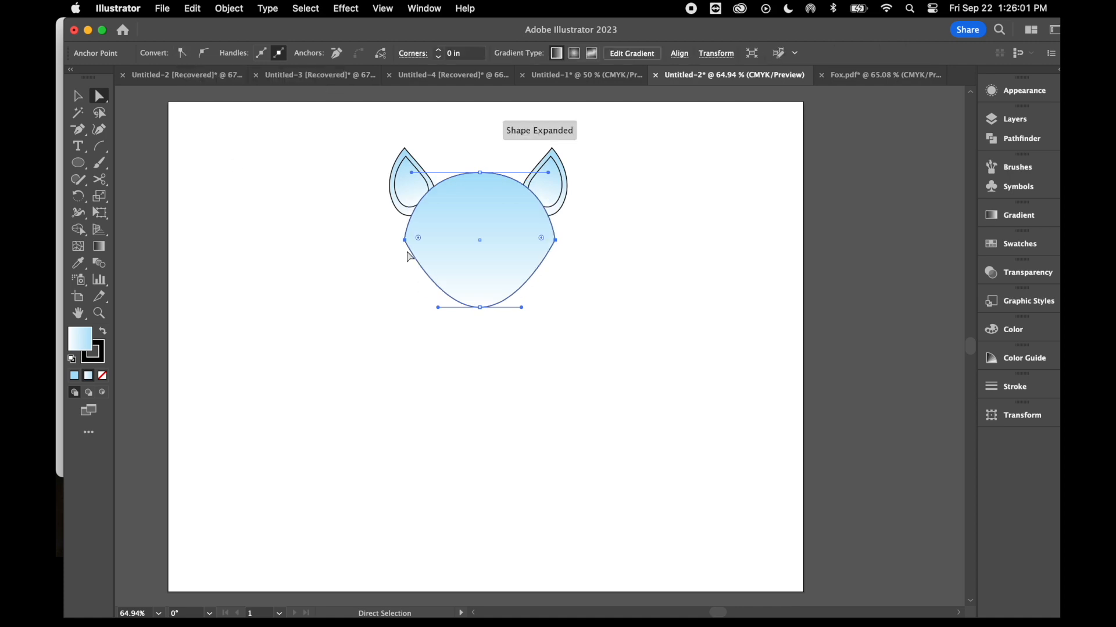
Step: Nudge both side corner points of the head straight down together, to roughly midway between its centre and bottom
{"action": "key", "text": "Down"}
{"action": "key", "text": "Down"}
{"action": "key", "text": "Down"}
{"action": "key", "text": "Down"}
{"action": "key", "text": "Down"}
{"action": "key", "text": "Down"}
{"action": "key", "text": "Down"}
{"action": "key", "text": "Down"}
{"action": "key", "text": "Down"}
{"action": "key", "text": "Down"}
{"action": "key", "text": "Down"}
{"action": "key", "text": "Down"}
{"action": "key", "text": "Down"}
{"action": "key", "text": "Down"}
{"action": "key", "text": "Down"}
{"action": "key", "text": "Down"}
{"action": "key", "text": "Down"}
{"action": "key", "text": "Down"}
{"action": "key", "text": "Down"}
{"action": "key", "text": "Down"}
{"action": "key", "text": "Down"}
{"action": "key", "text": "Down"}
{"action": "key", "text": "Down"}
{"action": "key", "text": "Down"}
{"action": "key", "text": "Down"}
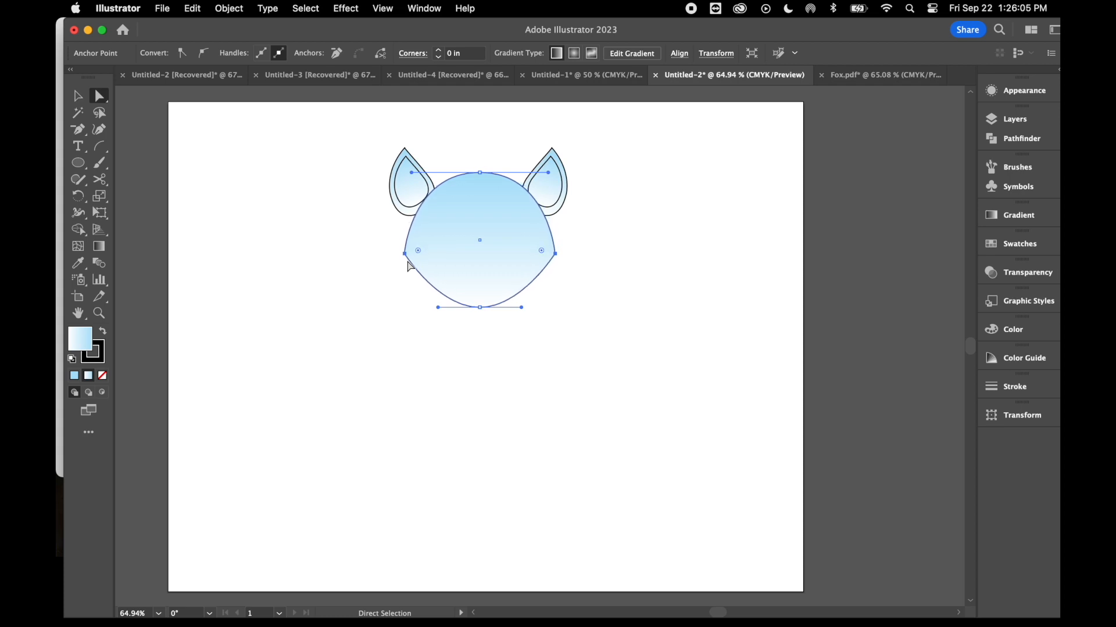
{"action": "key", "text": "Down"}
{"action": "key", "text": "Down"}
{"action": "key", "text": "Down"}
{"action": "key", "text": "Down"}
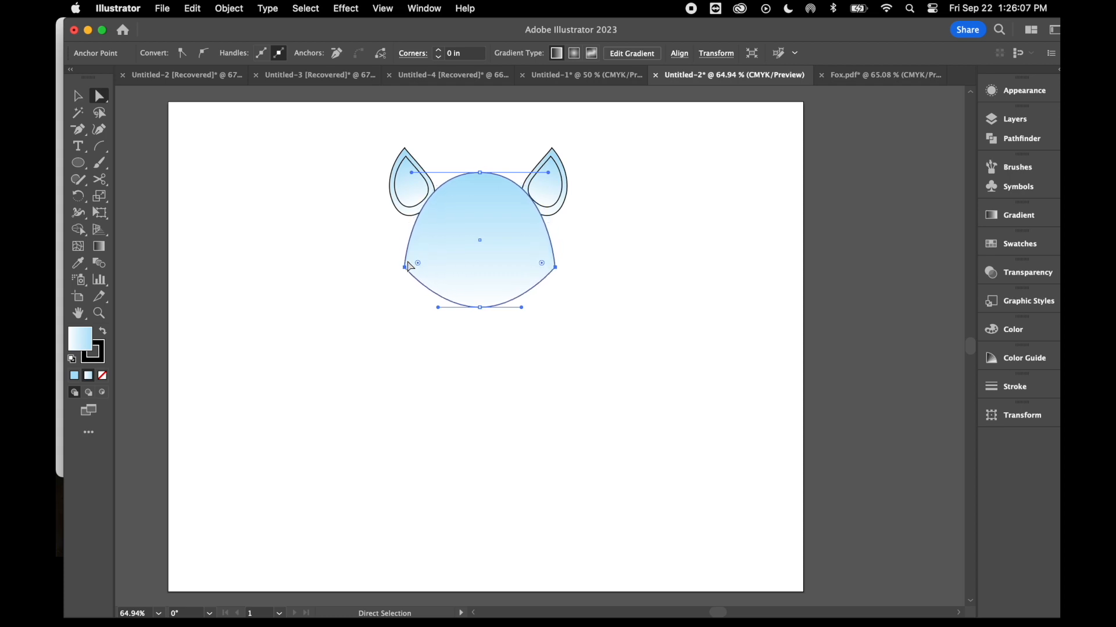
{"action": "key", "text": "Down"}
{"action": "key", "text": "Down"}
{"action": "key", "text": "Down"}
{"action": "key", "text": "Down"}
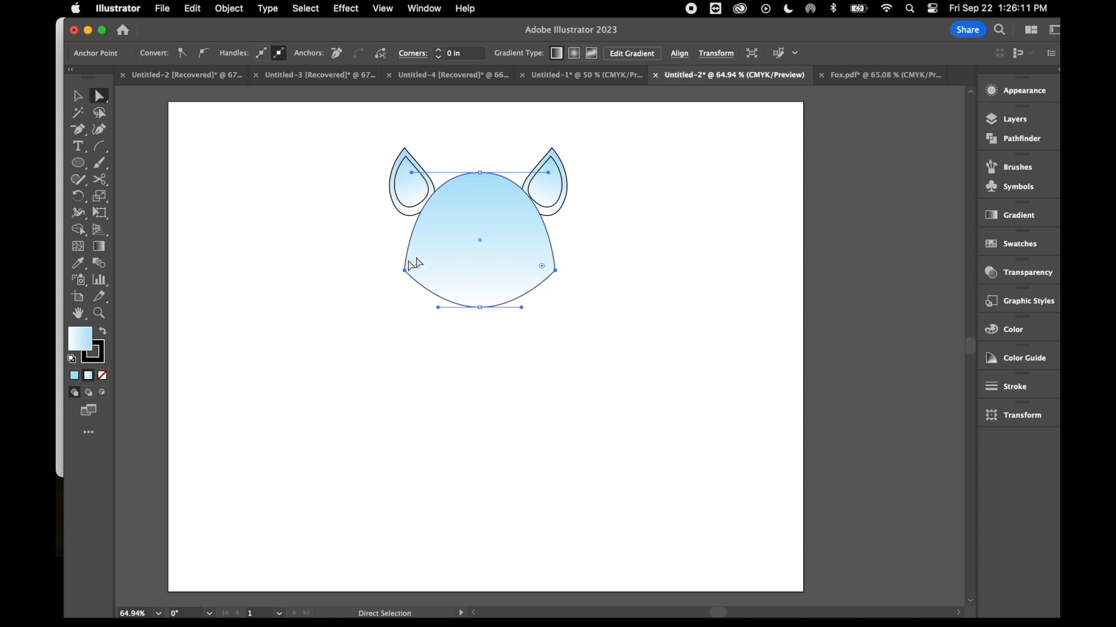
{"action": "key", "text": "Down"}
Step: Apply a horizontal Shell Lower warp to the head with 20% bend and 5% vertical distortion
{"action": "left_click", "coordinate": [351, 10]}
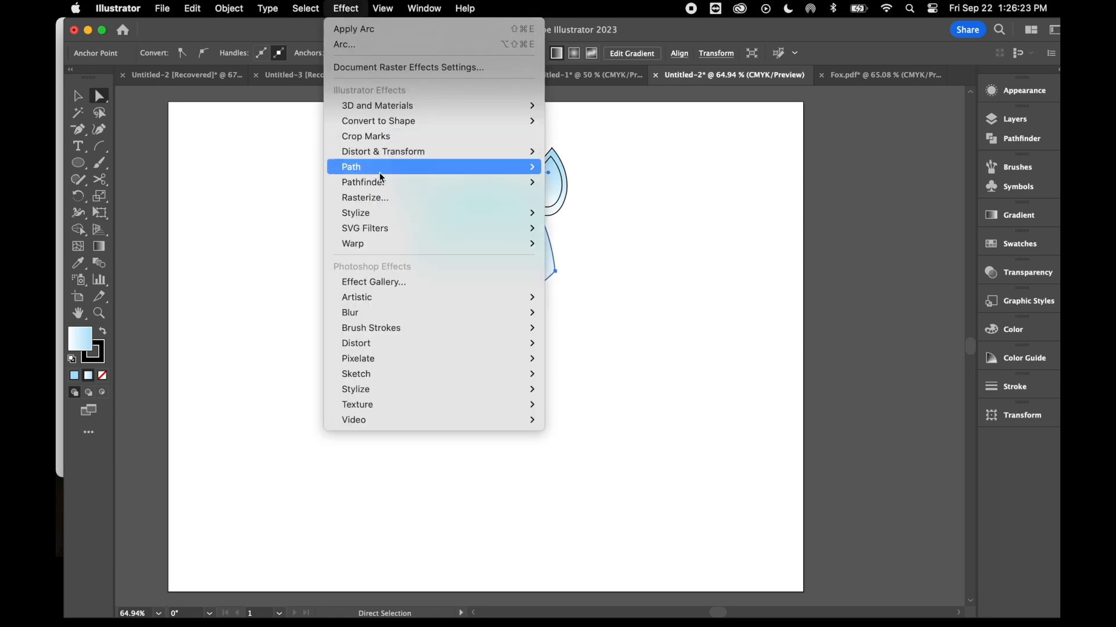
{"action": "mouse_move", "coordinate": [372, 240]}
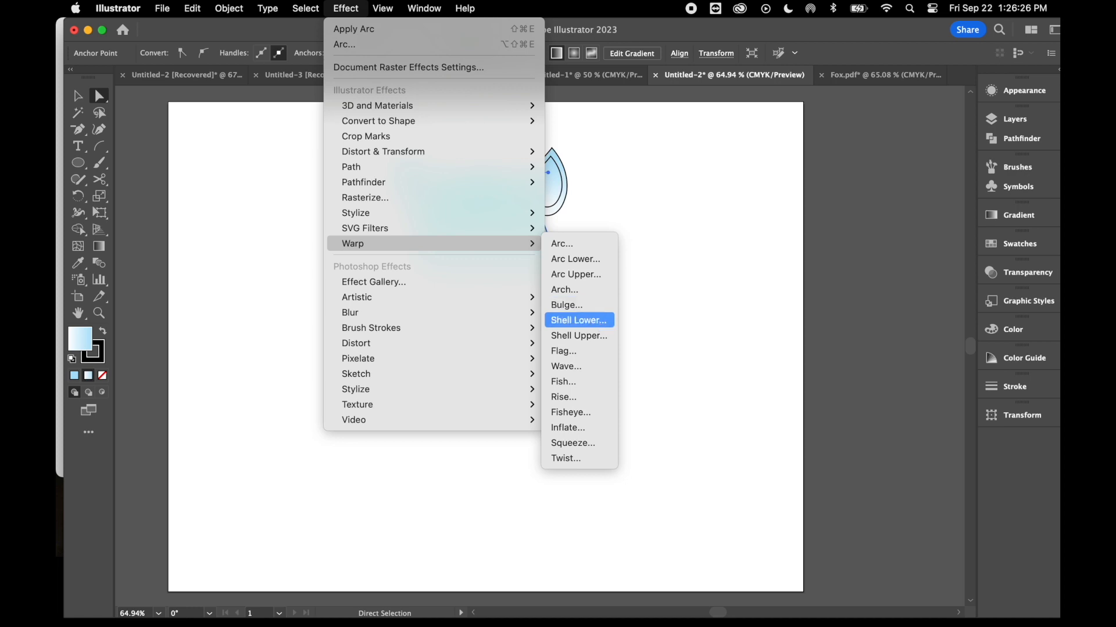
{"action": "left_click", "coordinate": [596, 325]}
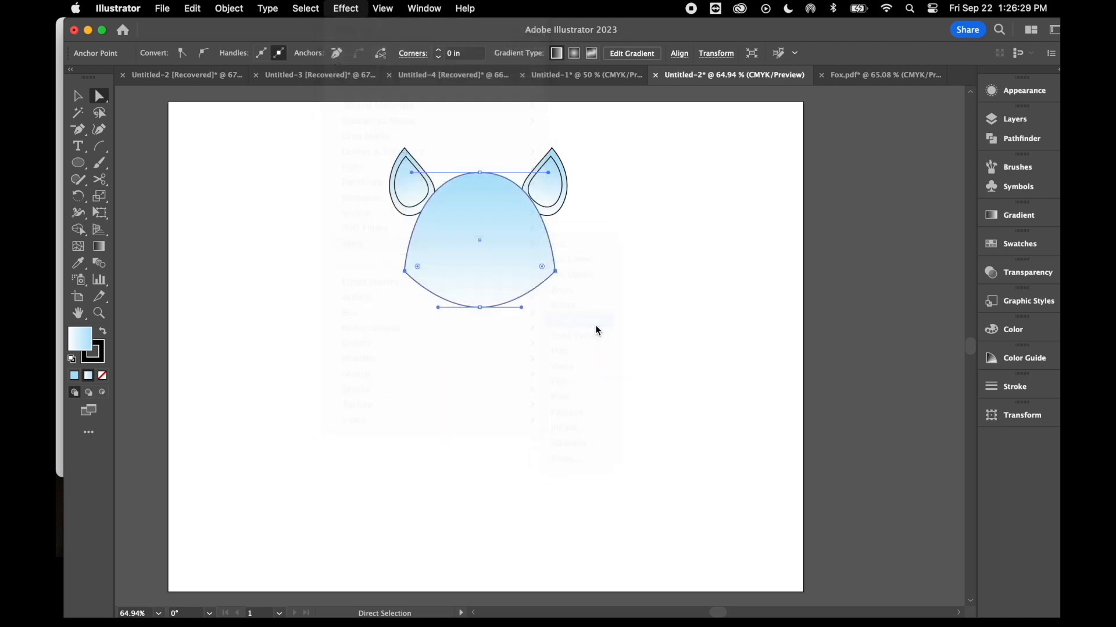
{"action": "left_click", "coordinate": [645, 210]}
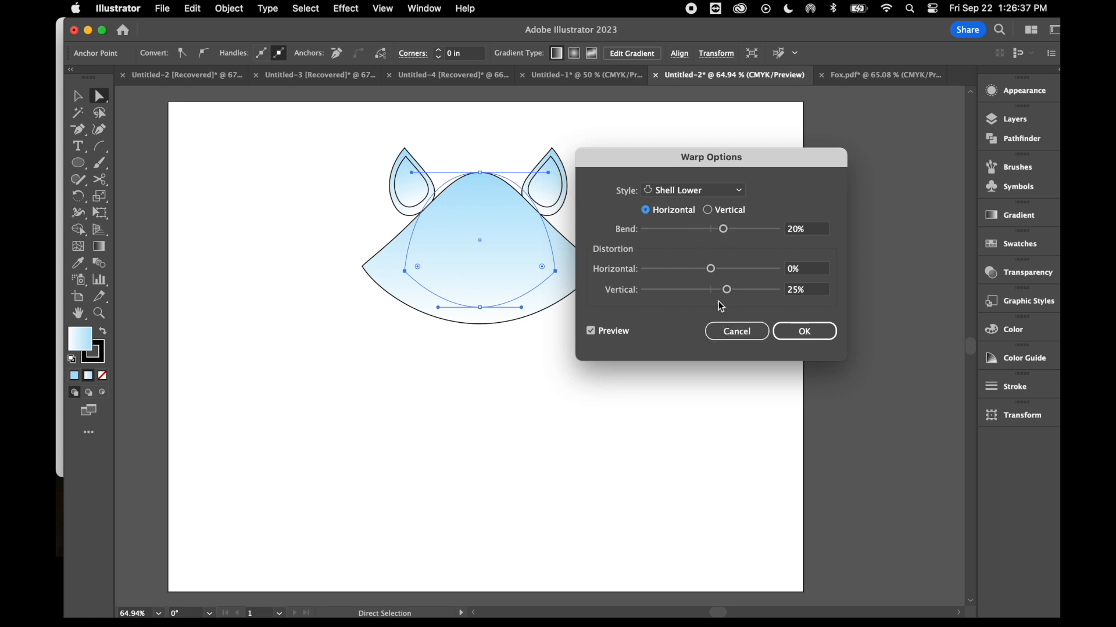
{"action": "left_click", "coordinate": [724, 232]}
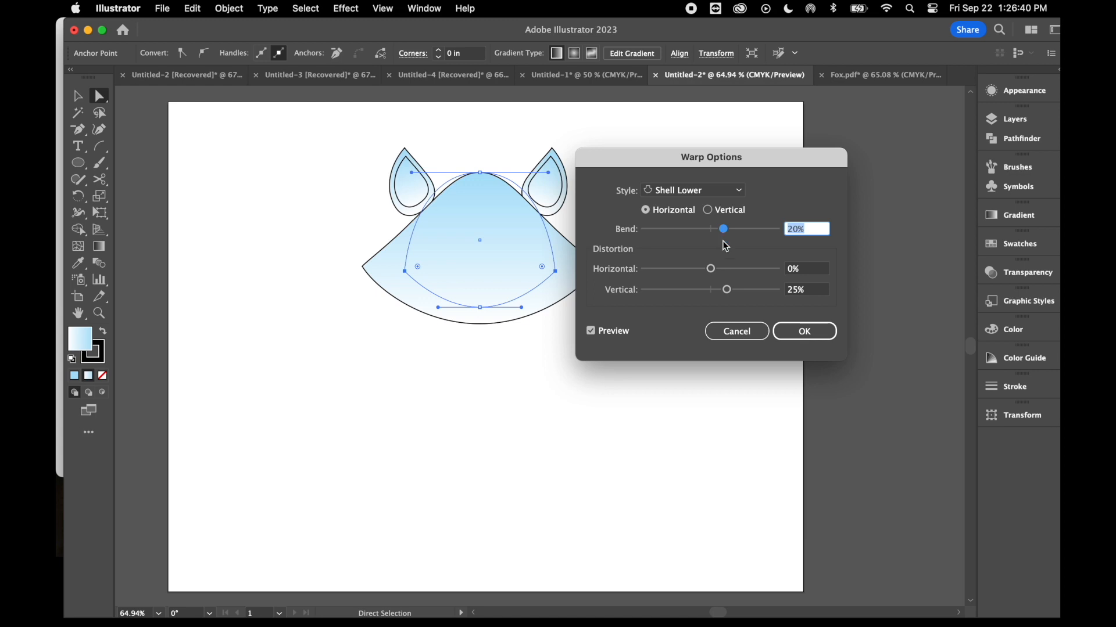
{"action": "left_click", "coordinate": [728, 293]}
{"action": "left_click_drag", "start_coordinate": [728, 297], "coordinate": [715, 298]}
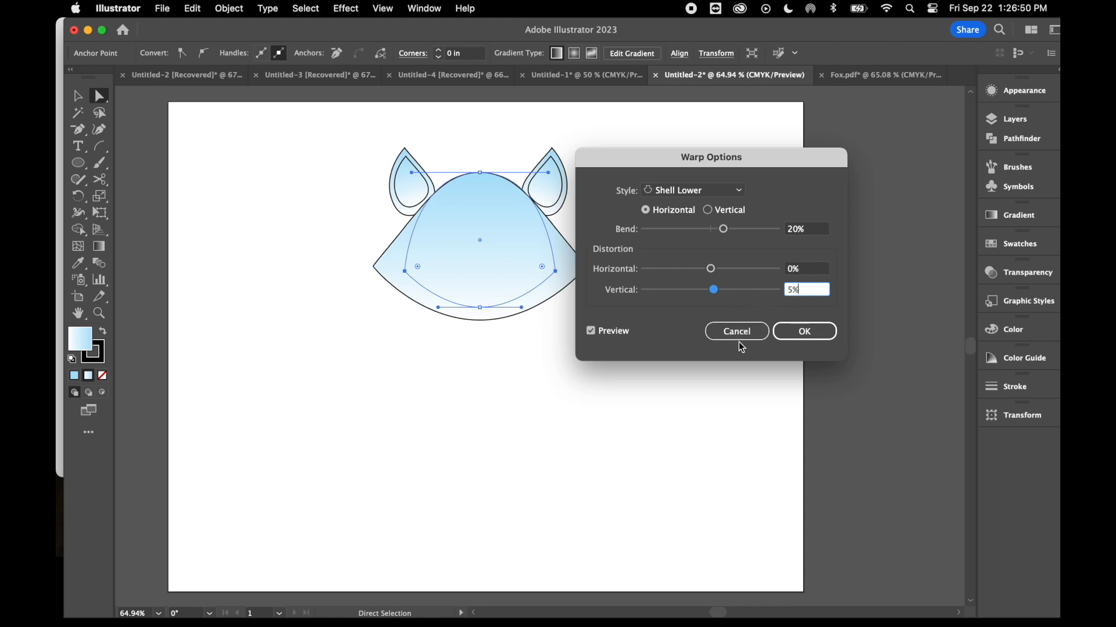
{"action": "left_click", "coordinate": [804, 333]}
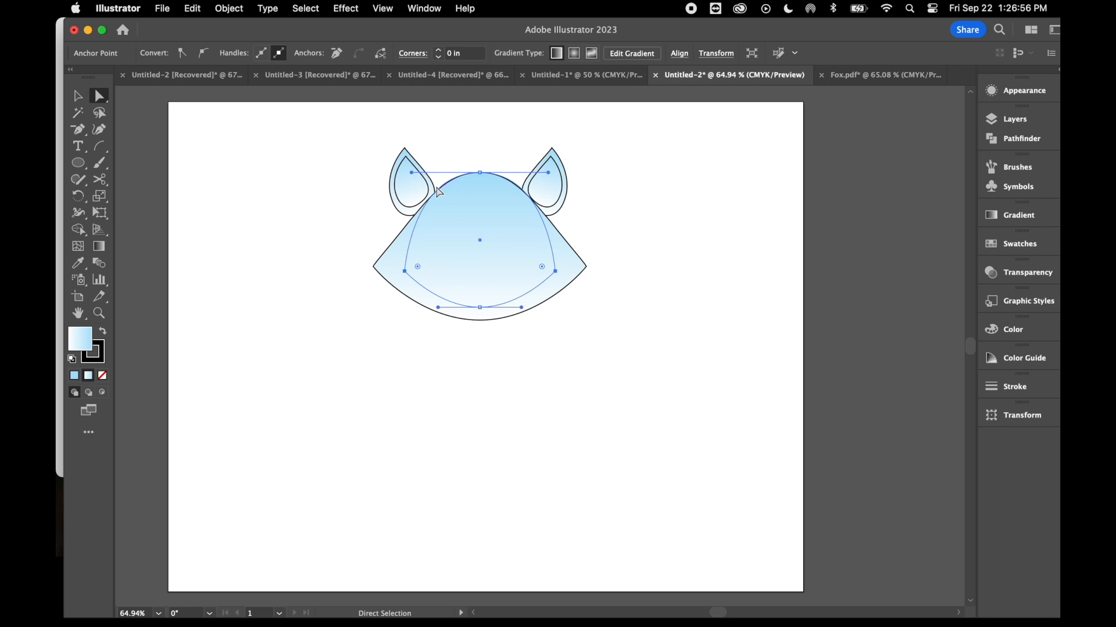
Step: Expand the warped head's appearance and move it slightly up between the ears
{"action": "left_click", "coordinate": [235, 9]}
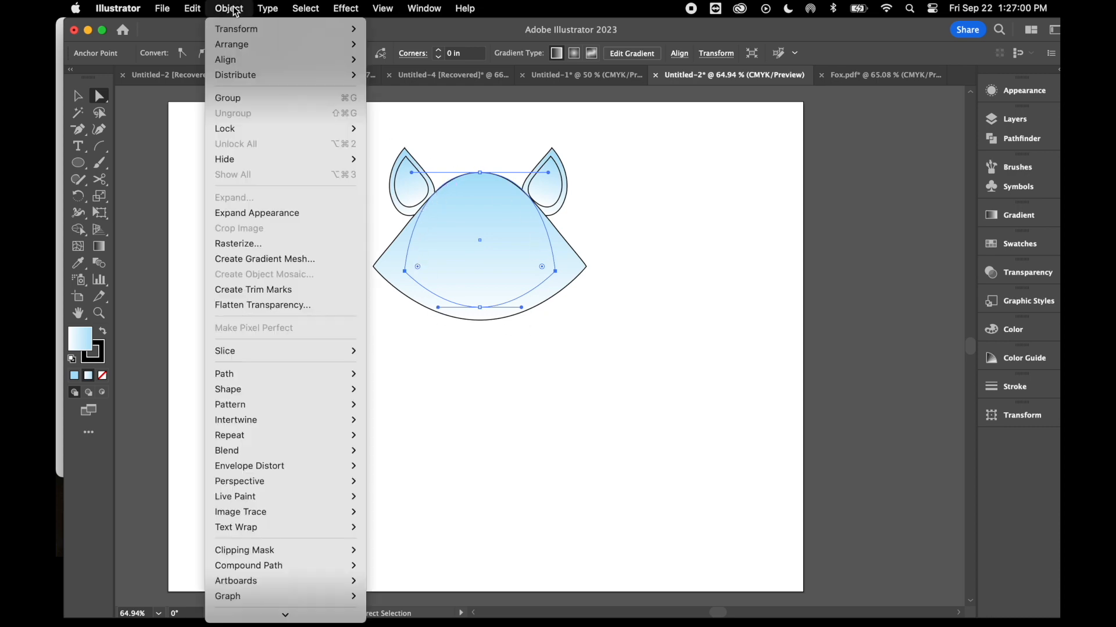
{"action": "left_click", "coordinate": [281, 213]}
{"action": "left_click", "coordinate": [79, 97]}
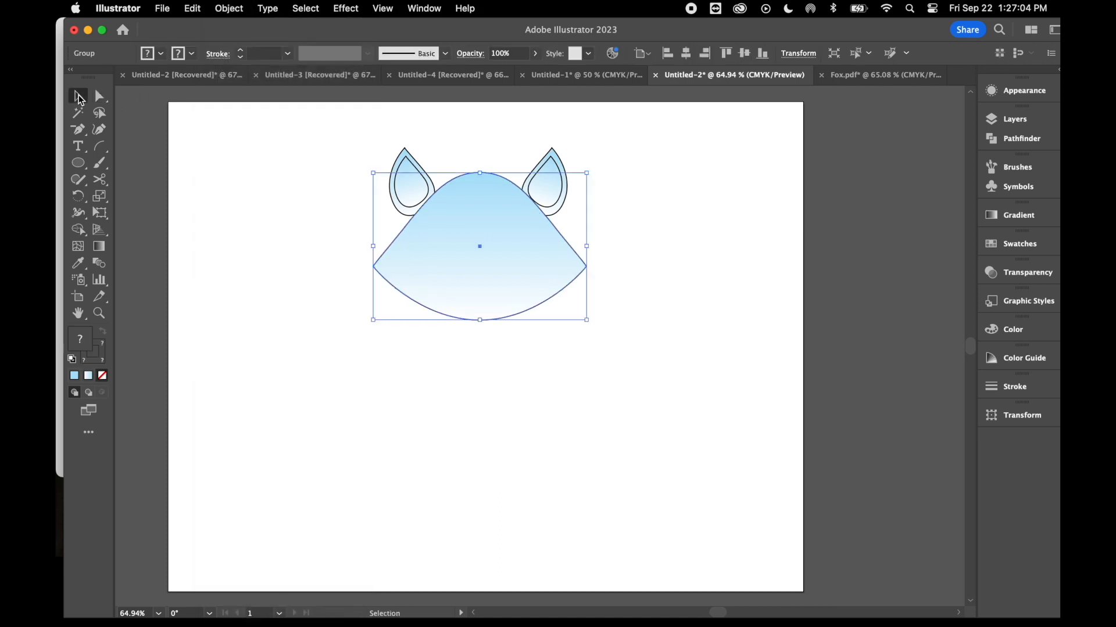
{"action": "left_click", "coordinate": [349, 247]}
{"action": "left_click_drag", "start_coordinate": [496, 276], "coordinate": [493, 264]}
{"action": "left_click", "coordinate": [509, 409]}
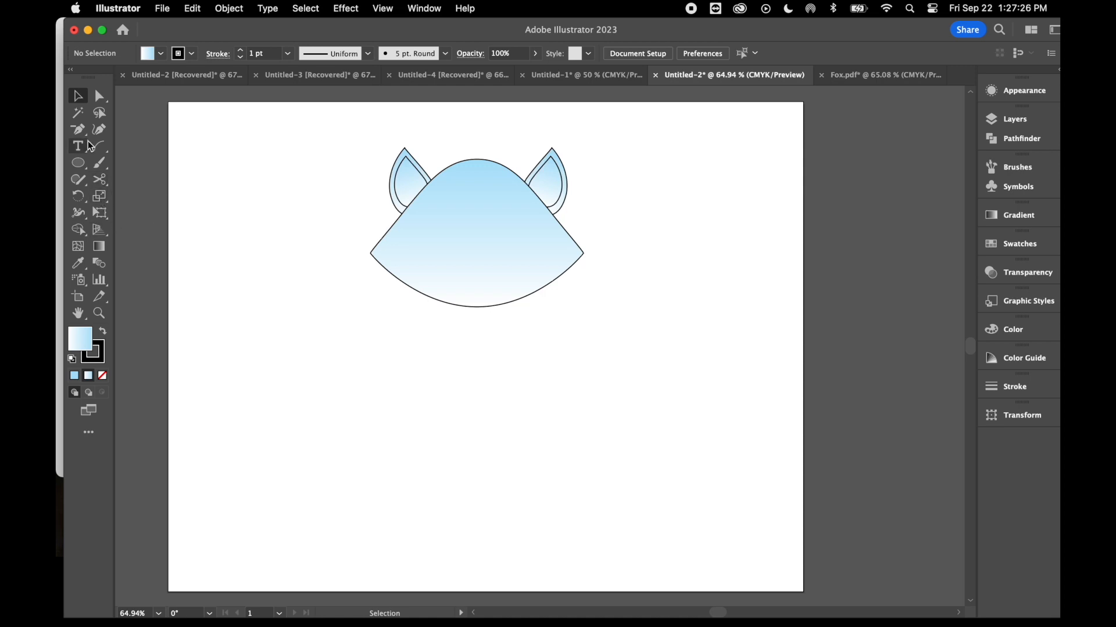
Step: Cut the head outline at both side corner points with the Scissors tool and fill the lower part white
{"action": "left_click", "coordinate": [100, 180]}
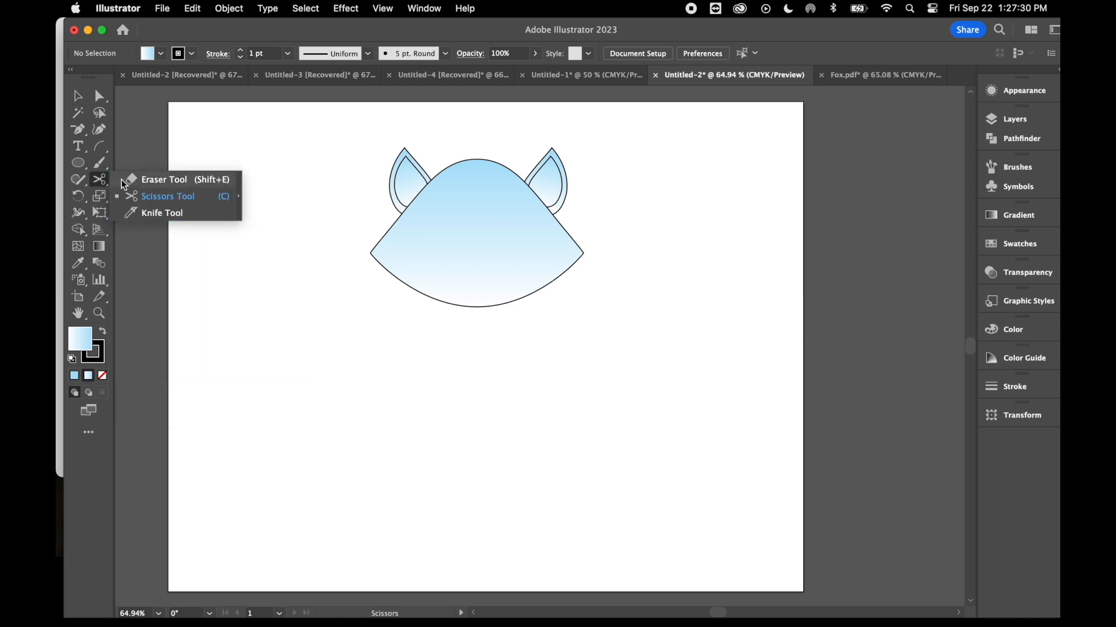
{"action": "left_click", "coordinate": [155, 202]}
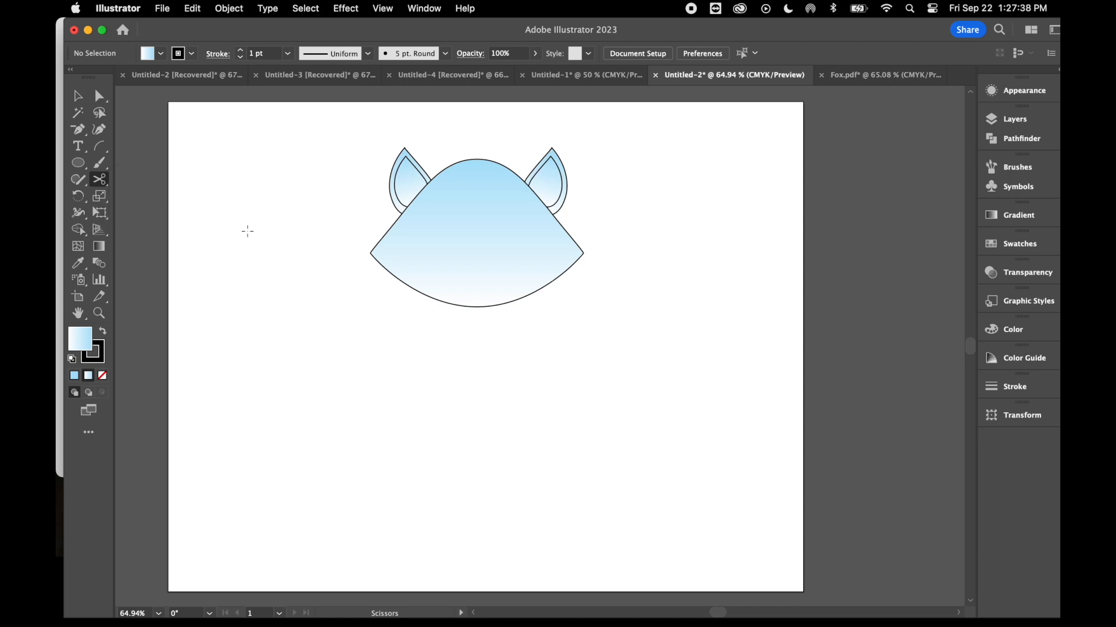
{"action": "left_click", "coordinate": [370, 254]}
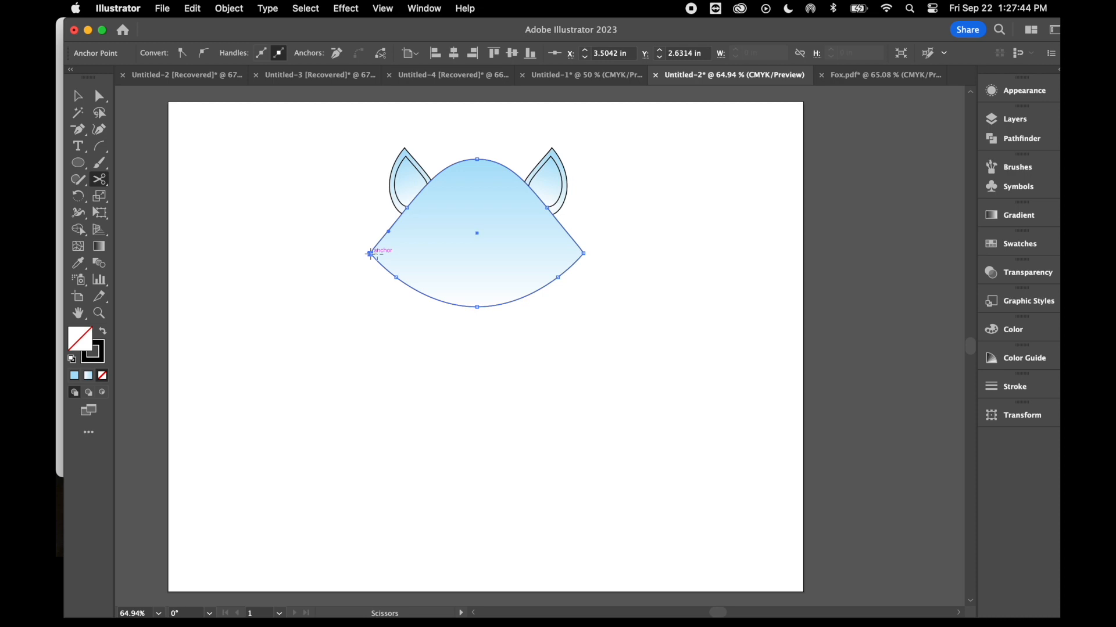
{"action": "left_click", "coordinate": [583, 254]}
{"action": "left_click", "coordinate": [1014, 243]}
{"action": "left_click", "coordinate": [836, 281]}
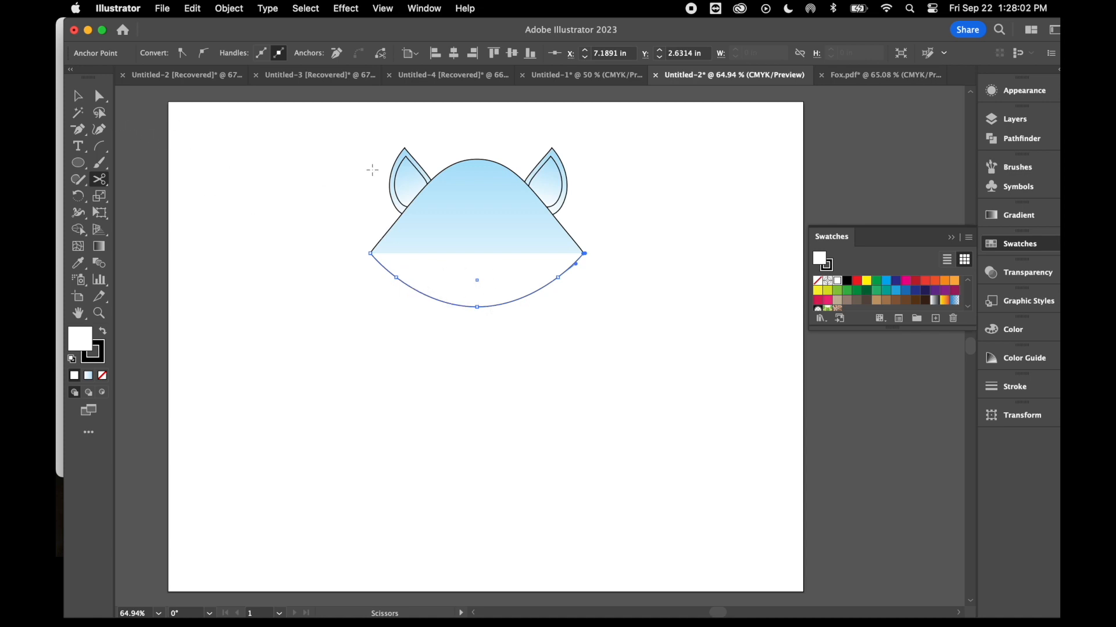
Step: Fill the upper part of the head and both ears with the orange-red swatch
{"action": "left_click", "coordinate": [77, 96]}
{"action": "left_click", "coordinate": [460, 181]}
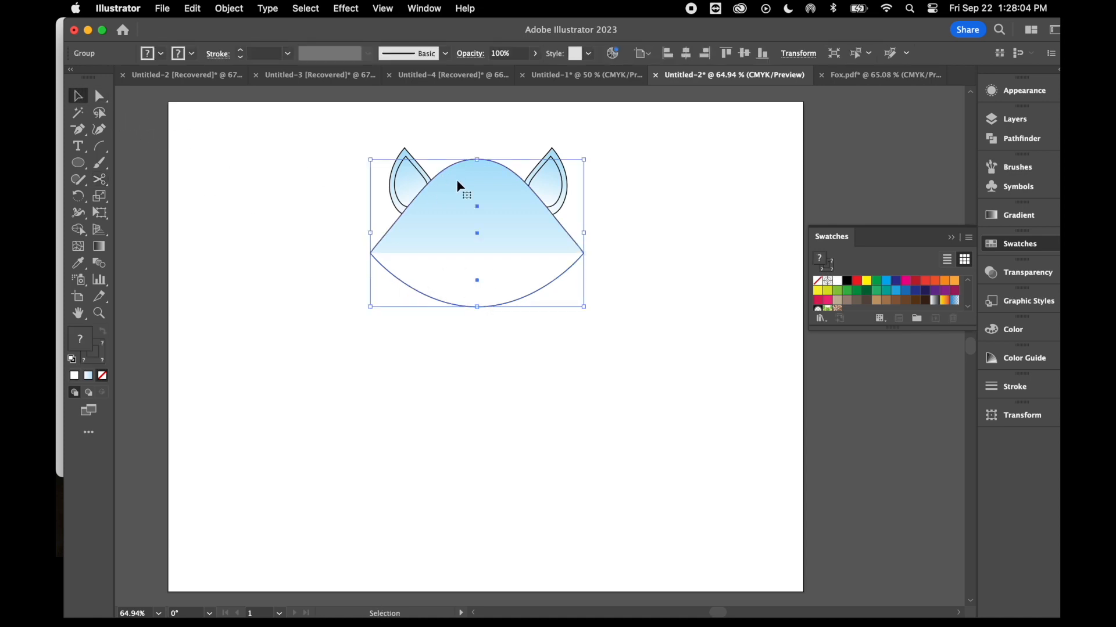
{"action": "left_click", "coordinate": [936, 284]}
{"action": "left_click", "coordinate": [401, 196]}
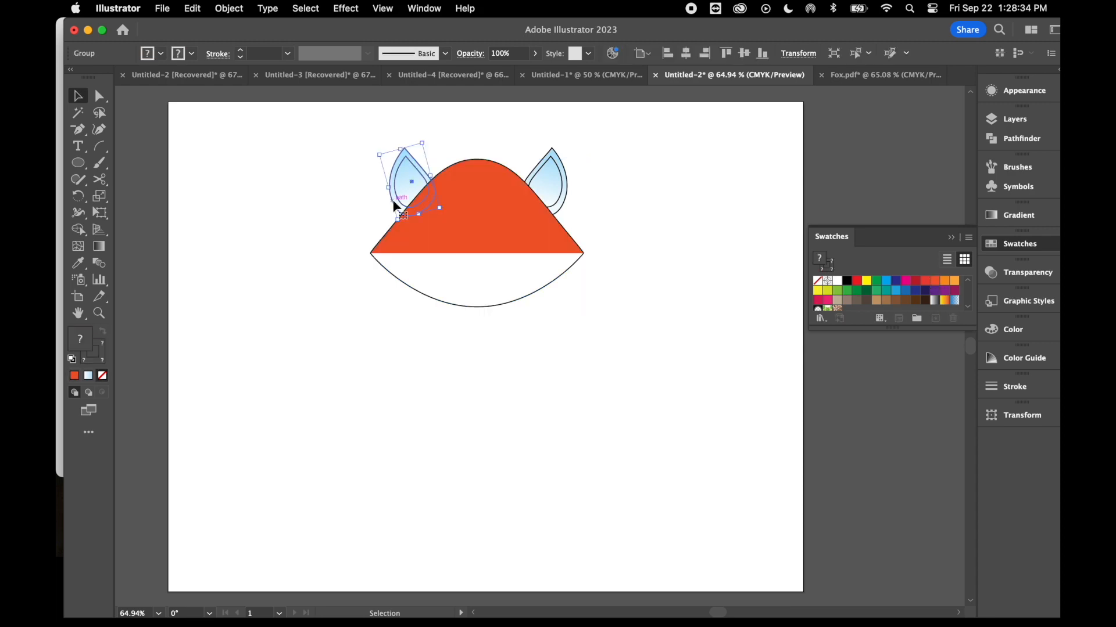
{"action": "left_click", "coordinate": [566, 204], "text": "shift"}
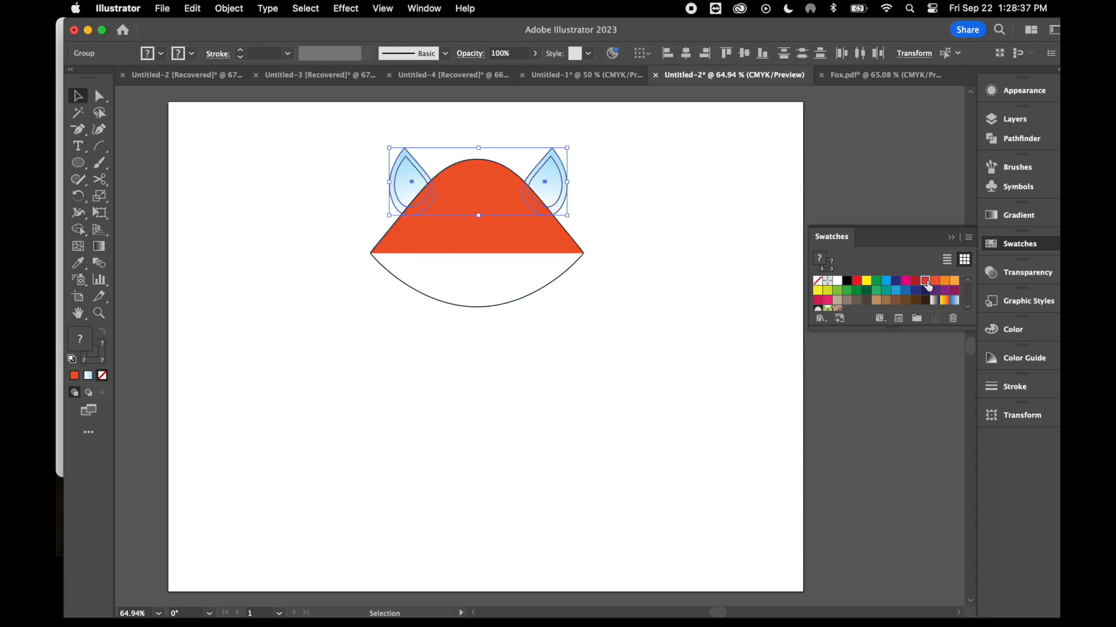
{"action": "left_click", "coordinate": [932, 283]}
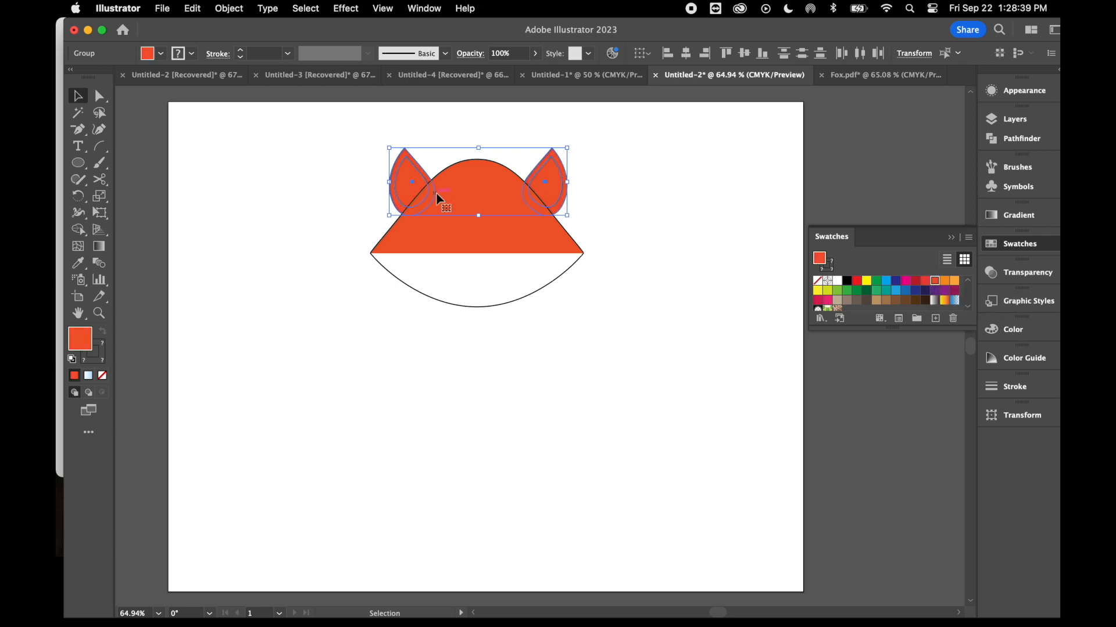
Step: Recolour only the inner shapes of both ears light pink, hex F4B5D2
{"action": "left_click", "coordinate": [100, 96]}
{"action": "left_click", "coordinate": [356, 190]}
{"action": "left_click", "coordinate": [409, 186]}
{"action": "left_click", "coordinate": [549, 183], "text": "shift"}
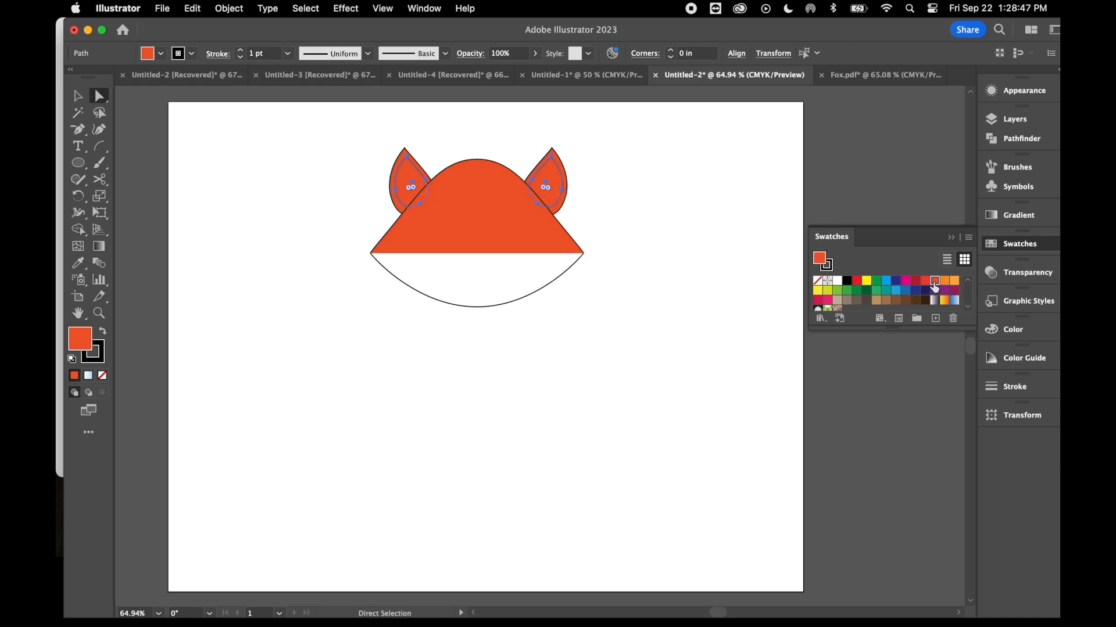
{"action": "left_click", "coordinate": [827, 302]}
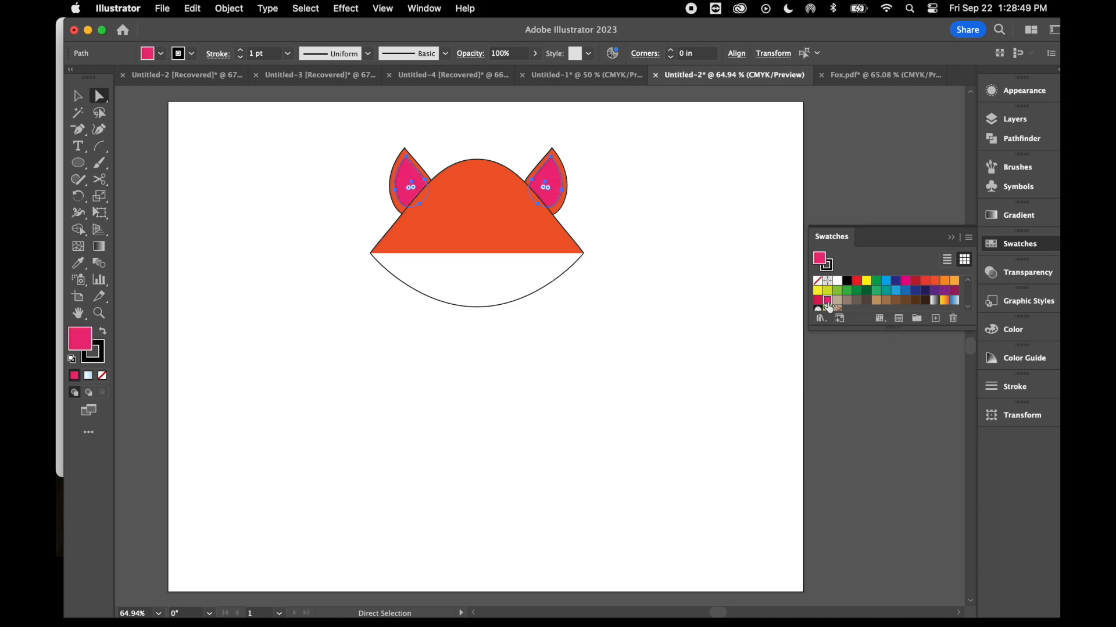
{"action": "double_click", "coordinate": [85, 338]}
{"action": "left_click", "coordinate": [522, 217]}
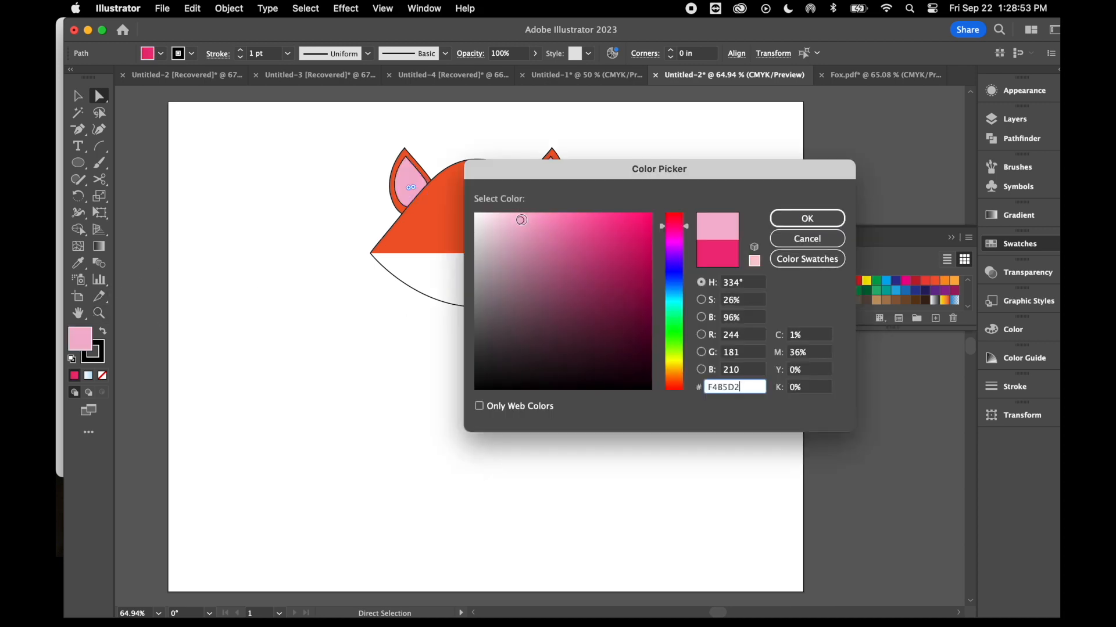
{"action": "left_click", "coordinate": [788, 219]}
{"action": "left_click", "coordinate": [698, 162]}
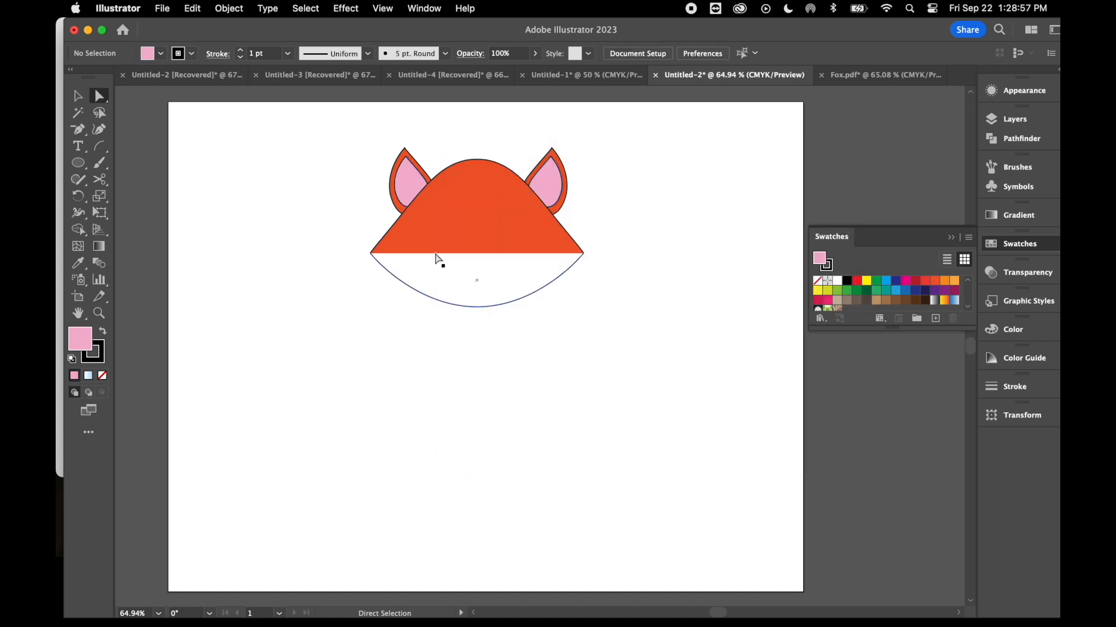
Step: Draw a small circle on the empty artboard area right of the head and fill it black
{"action": "left_click", "coordinate": [78, 163]}
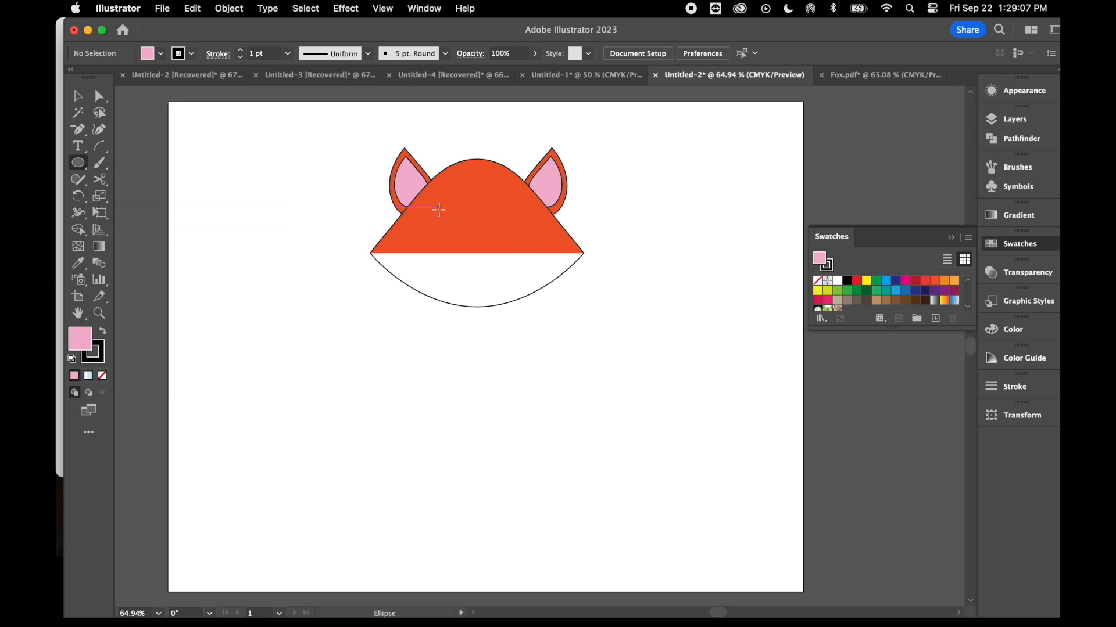
{"action": "left_click_drag", "start_coordinate": [663, 177], "coordinate": [680, 203]}
{"action": "left_click", "coordinate": [846, 281]}
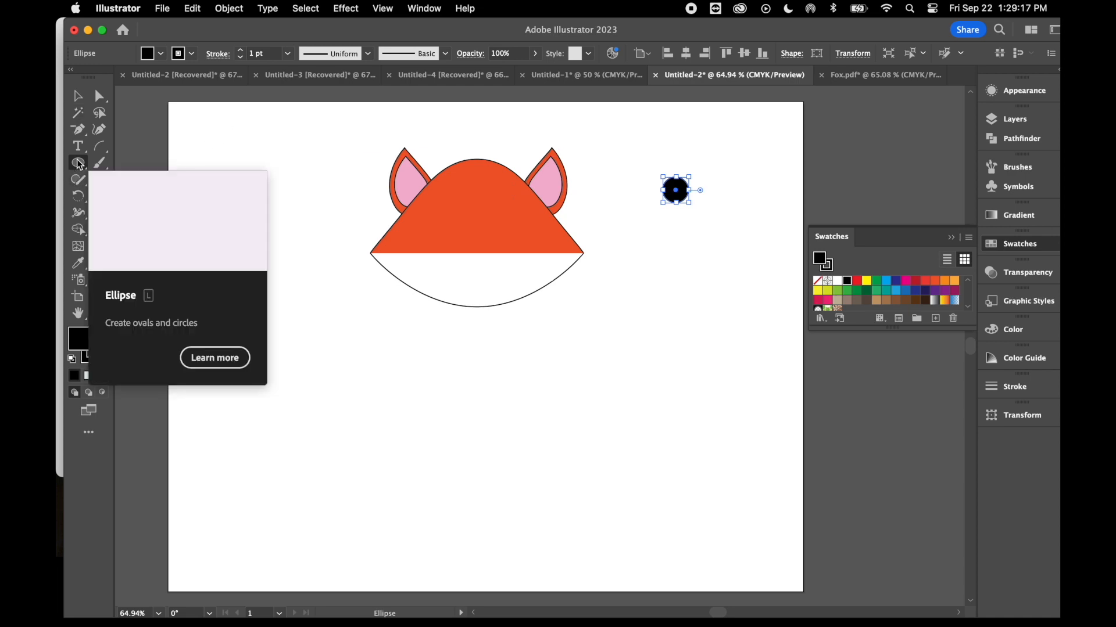
{"action": "left_click", "coordinate": [78, 96]}
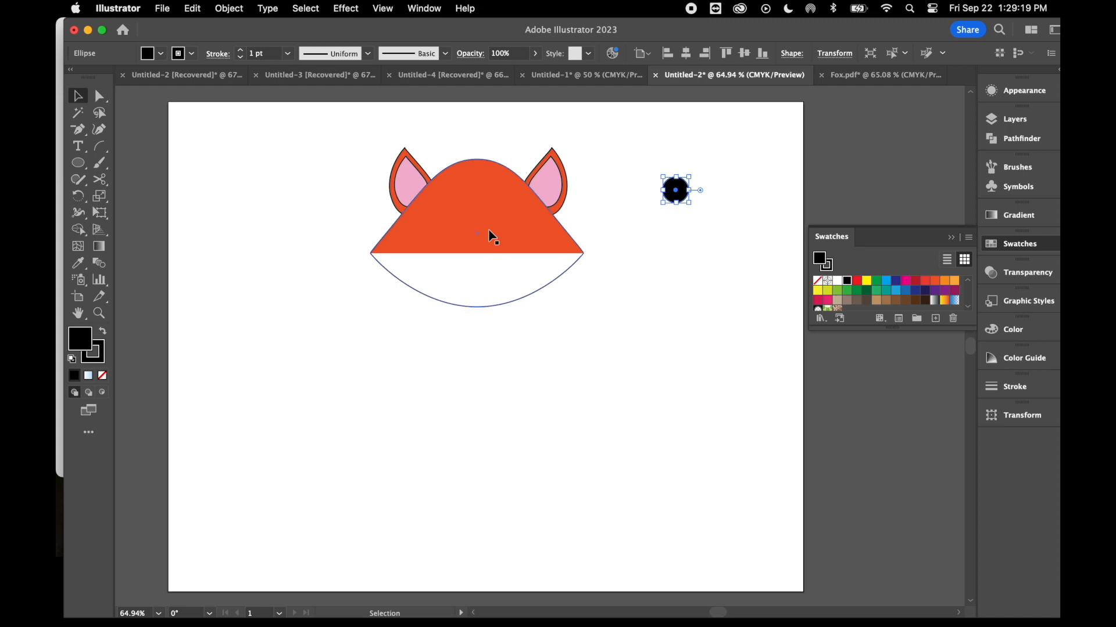
{"action": "left_click", "coordinate": [645, 286]}
Step: Add a tiny white highlight circle inside the black circle, slightly up and right of its centre
{"action": "left_click", "coordinate": [79, 163]}
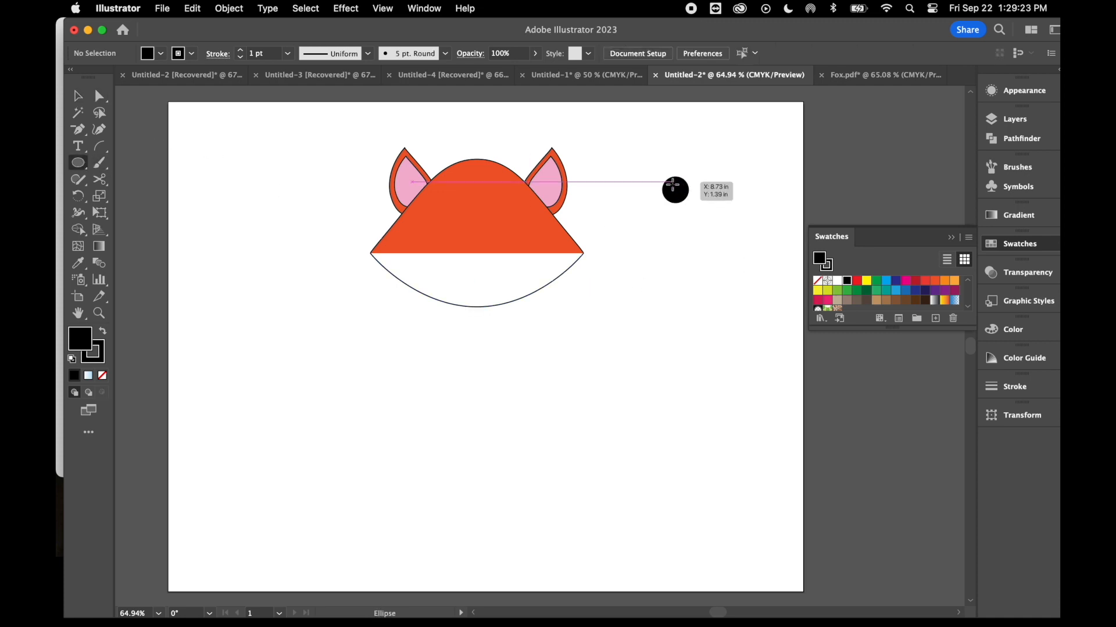
{"action": "left_click_drag", "start_coordinate": [675, 187], "coordinate": [680, 191]}
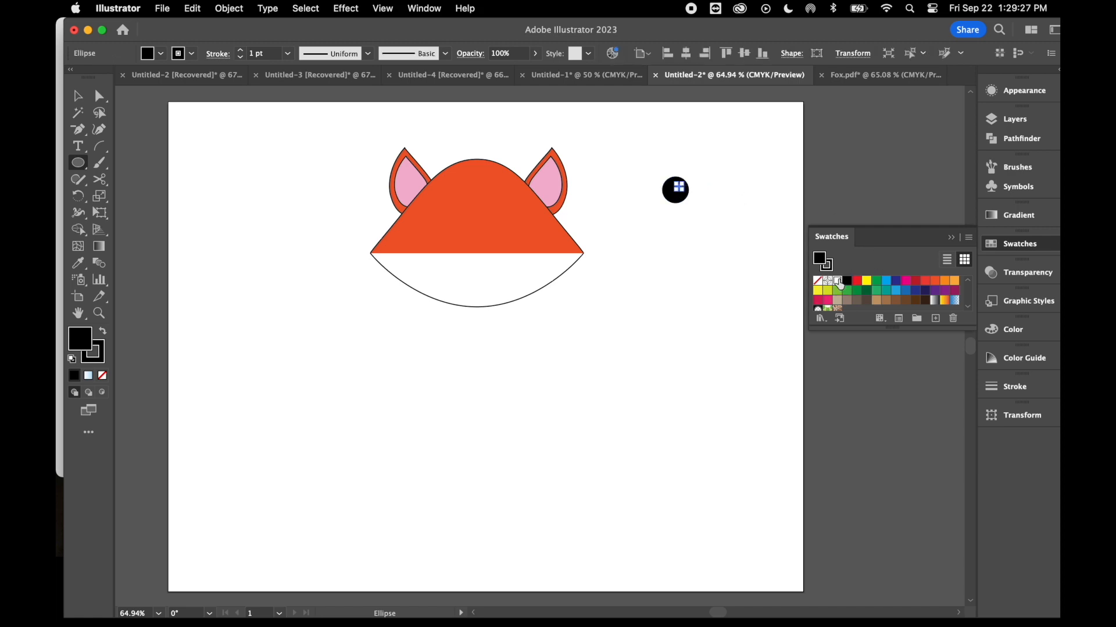
{"action": "left_click", "coordinate": [837, 281]}
{"action": "left_click", "coordinate": [81, 100]}
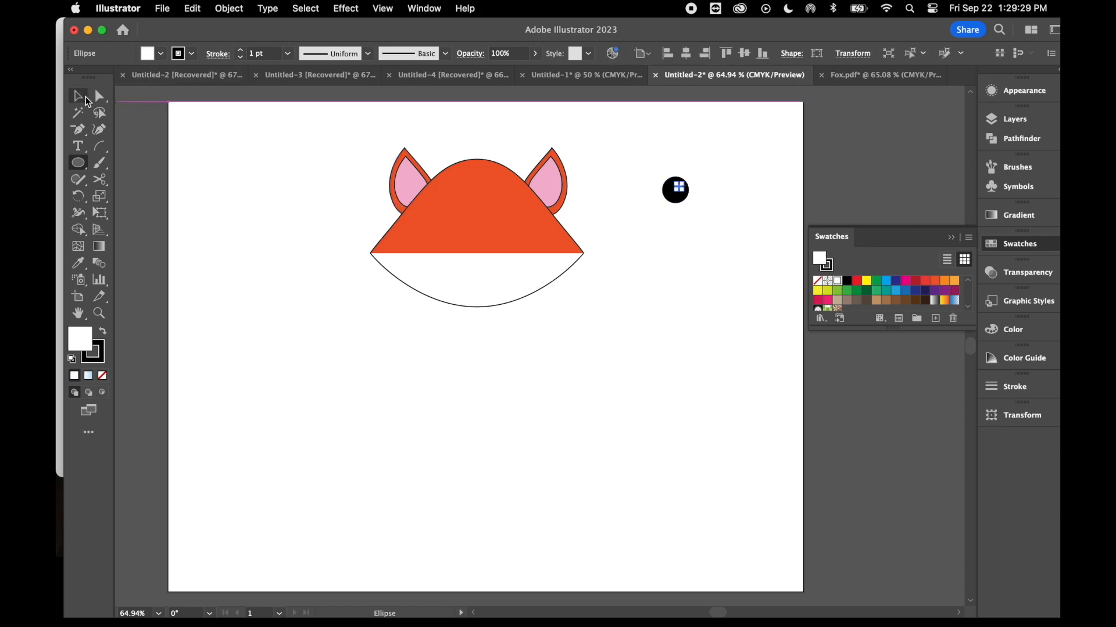
{"action": "left_click", "coordinate": [729, 234]}
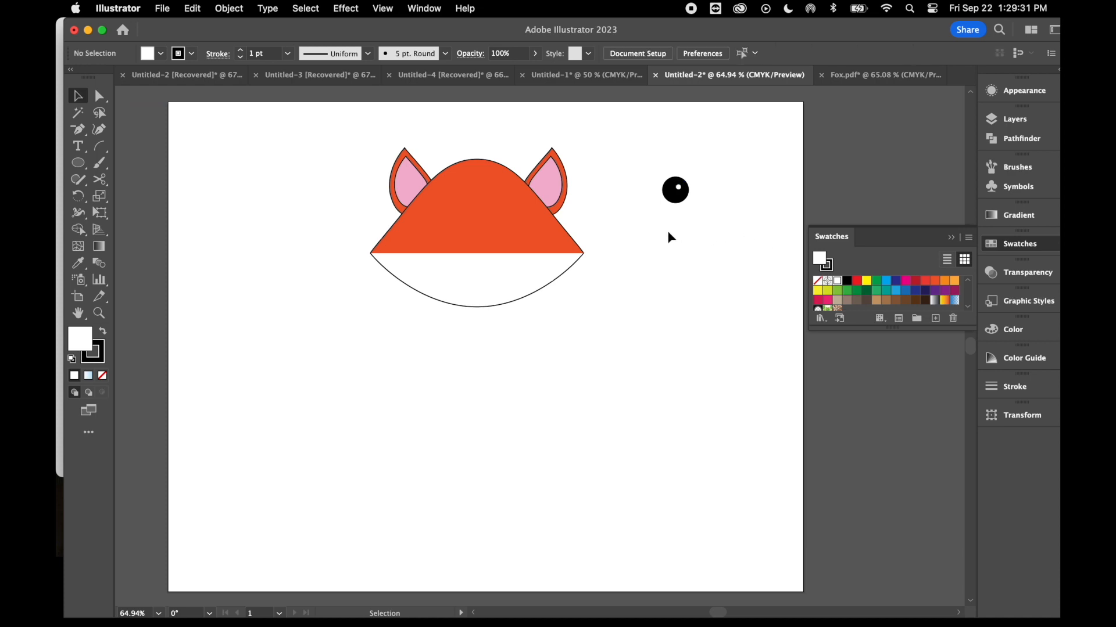
Step: Remove the outline from the white highlight and group it with the black circle as one eye
{"action": "left_click_drag", "start_coordinate": [660, 163], "coordinate": [726, 235]}
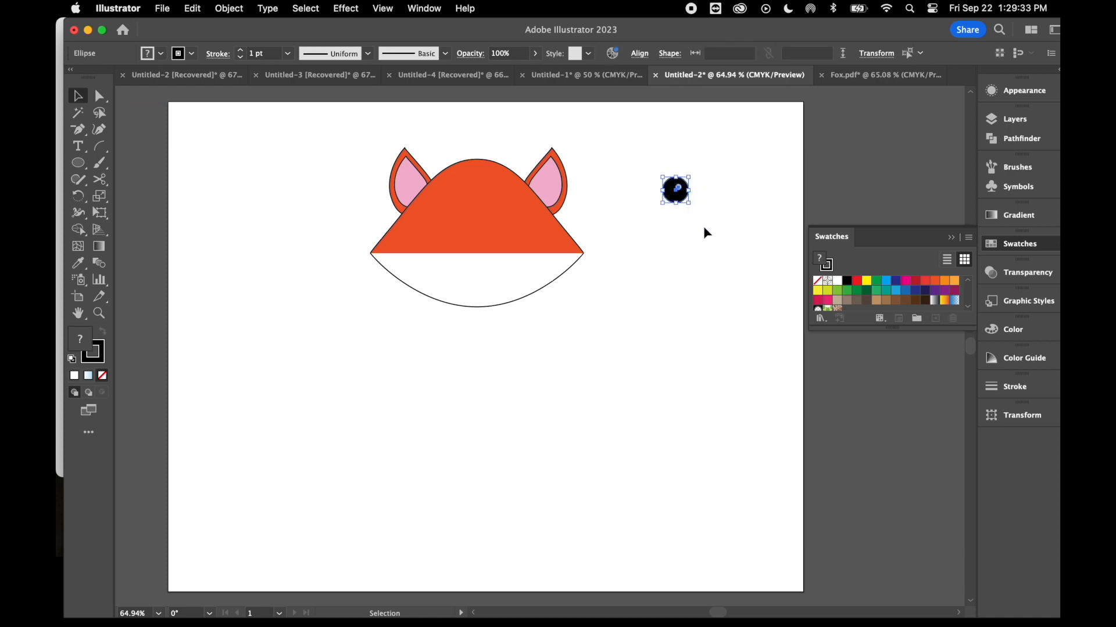
{"action": "left_click", "coordinate": [704, 233]}
{"action": "left_click", "coordinate": [678, 188]}
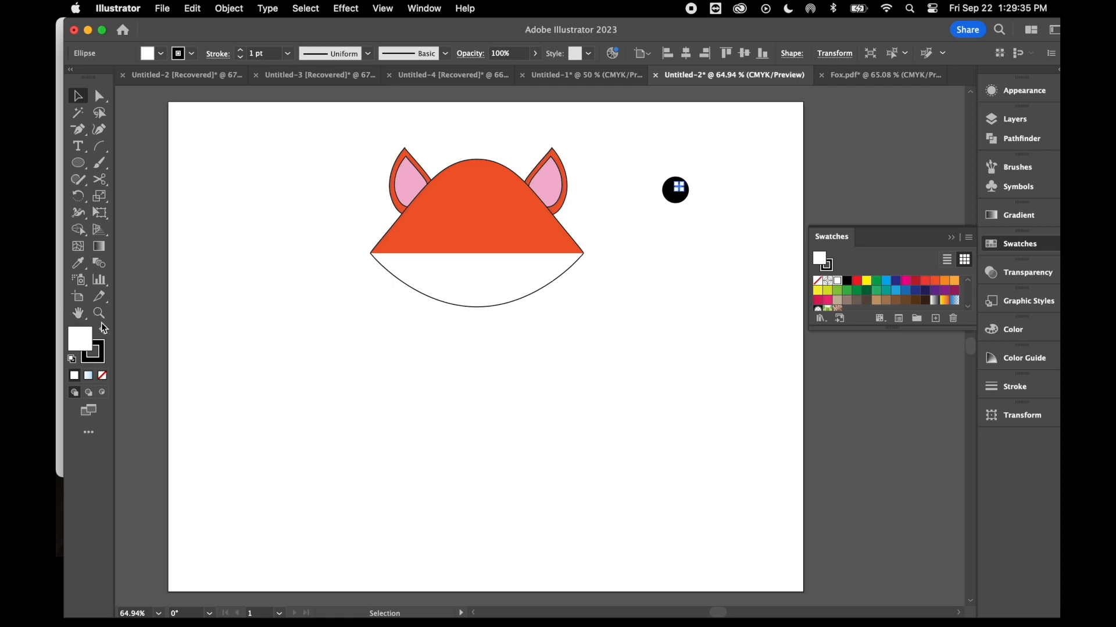
{"action": "left_click_drag", "start_coordinate": [656, 165], "coordinate": [697, 229]}
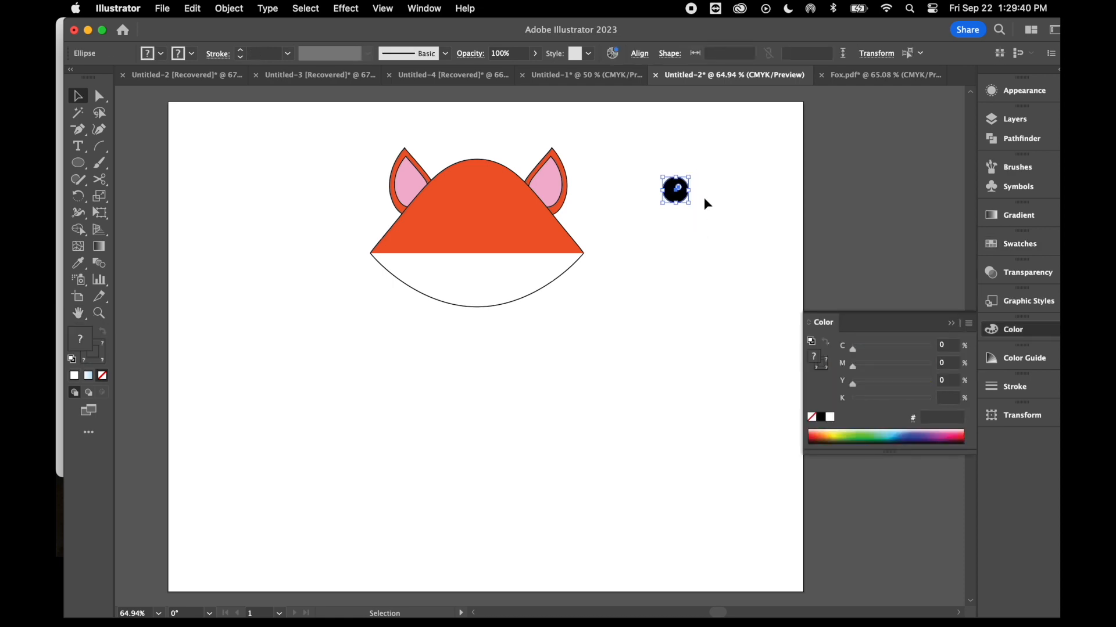
{"action": "right_click", "coordinate": [704, 199]}
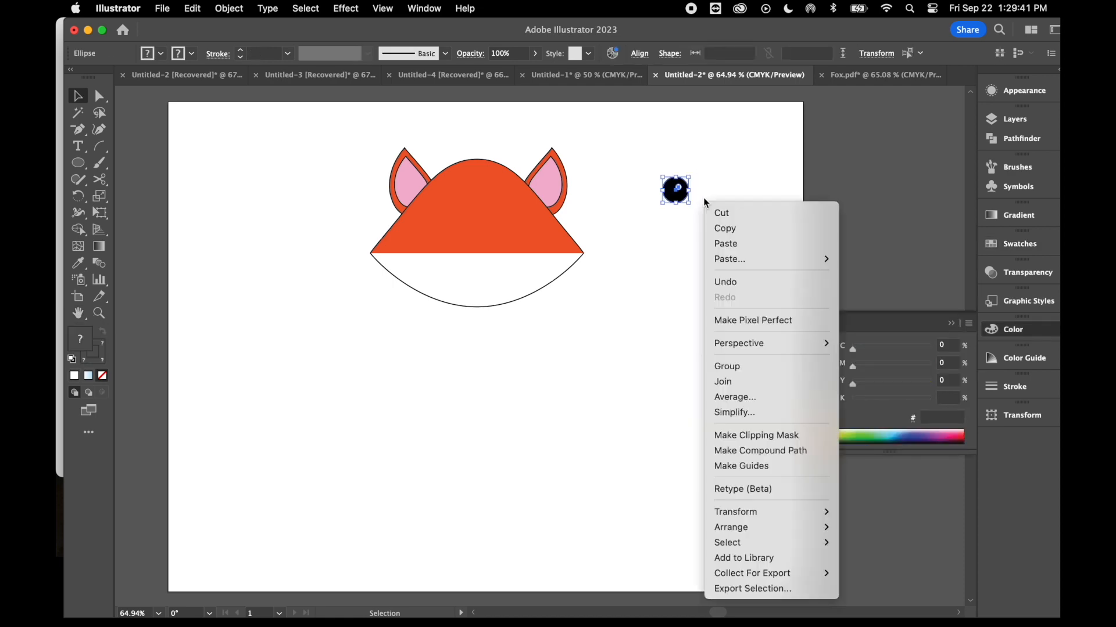
{"action": "left_click", "coordinate": [764, 367]}
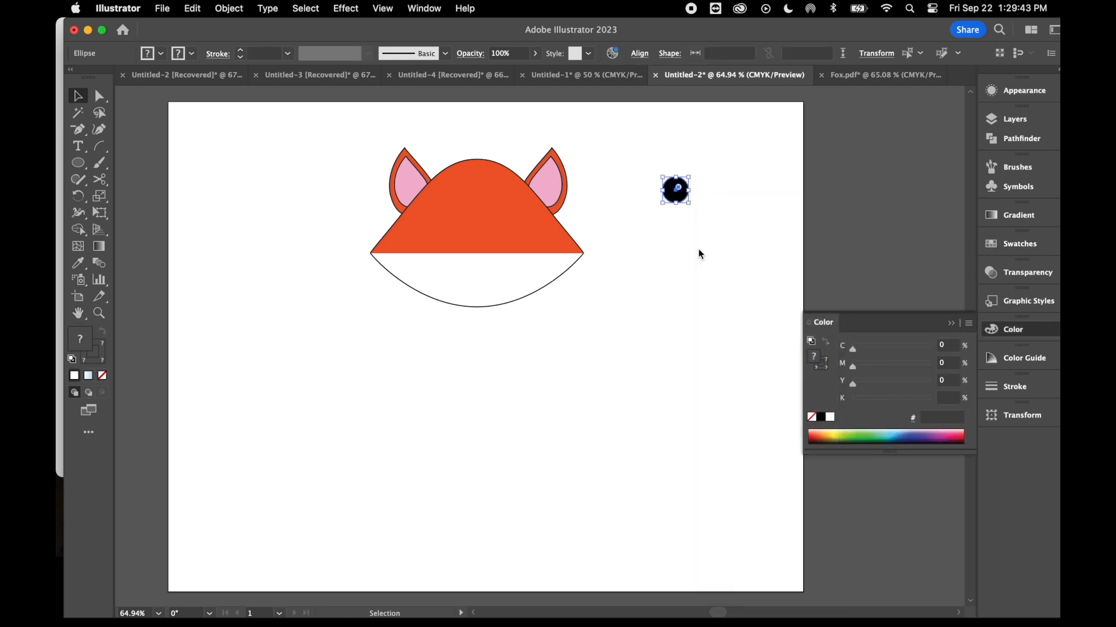
{"action": "left_click", "coordinate": [697, 254]}
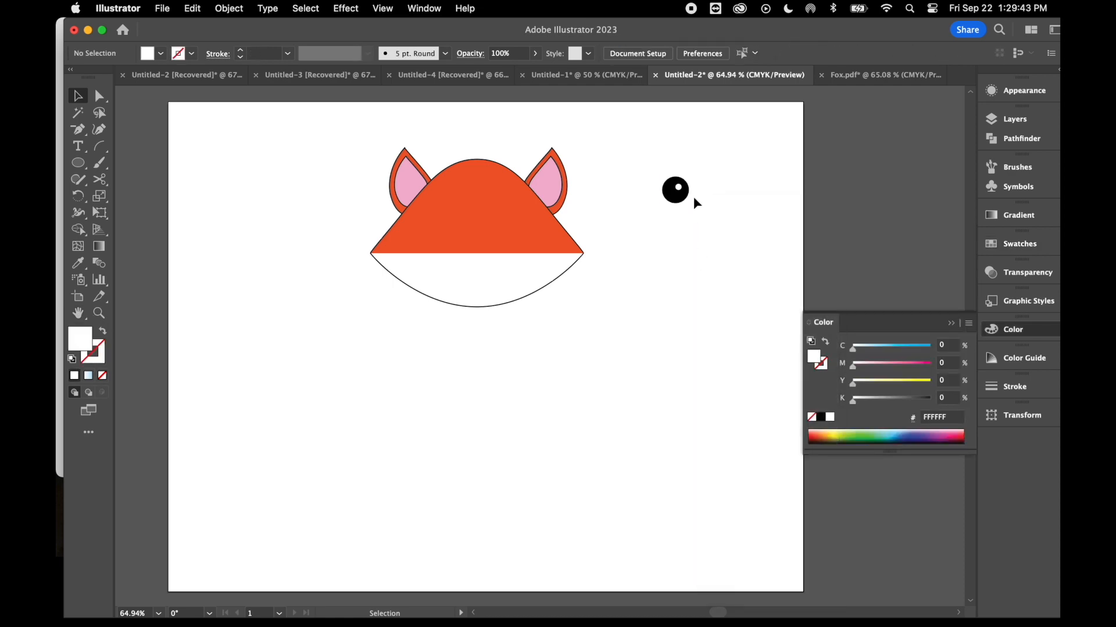
{"action": "right_click", "coordinate": [688, 250]}
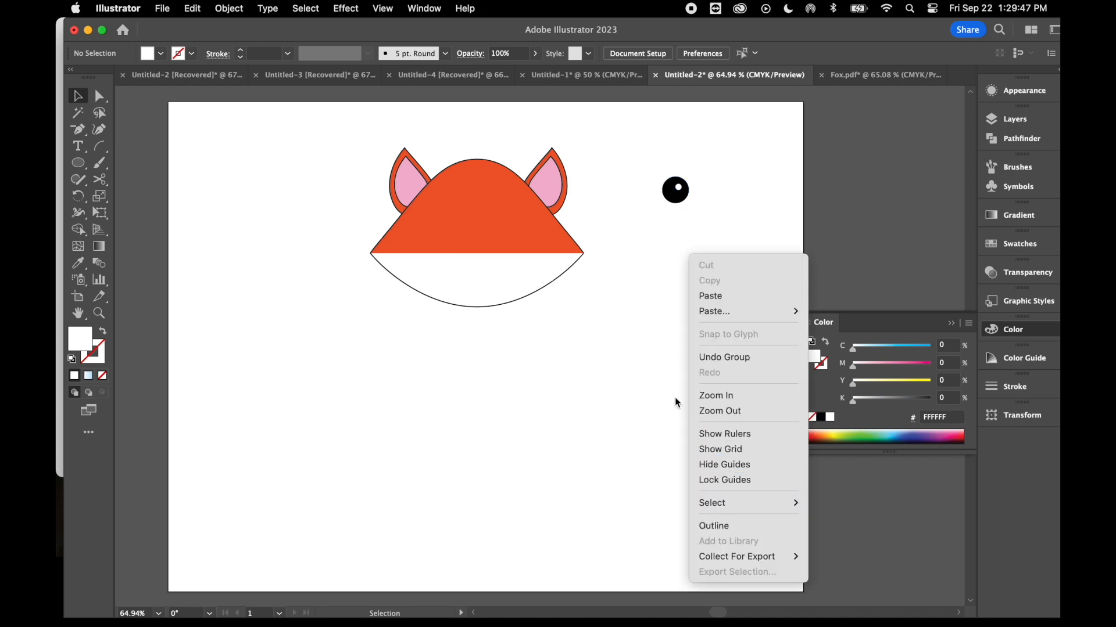
{"action": "left_click", "coordinate": [717, 244]}
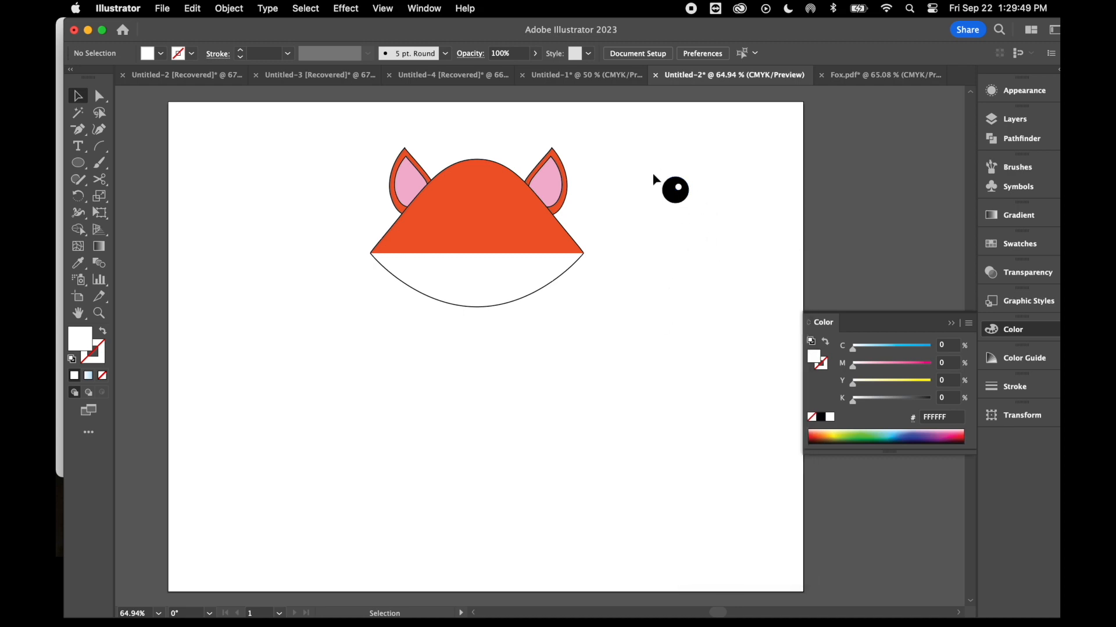
Step: Move the eye onto the left half of the orange face and place a pasted copy level with it on the right half
{"action": "left_click", "coordinate": [667, 185]}
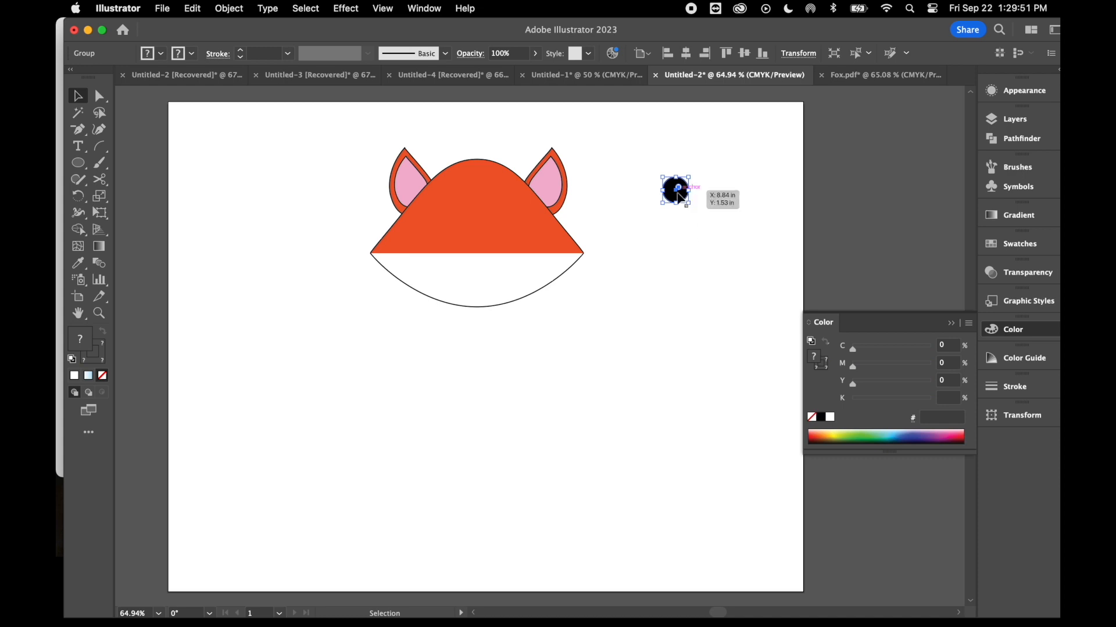
{"action": "left_click_drag", "start_coordinate": [669, 196], "coordinate": [451, 224]}
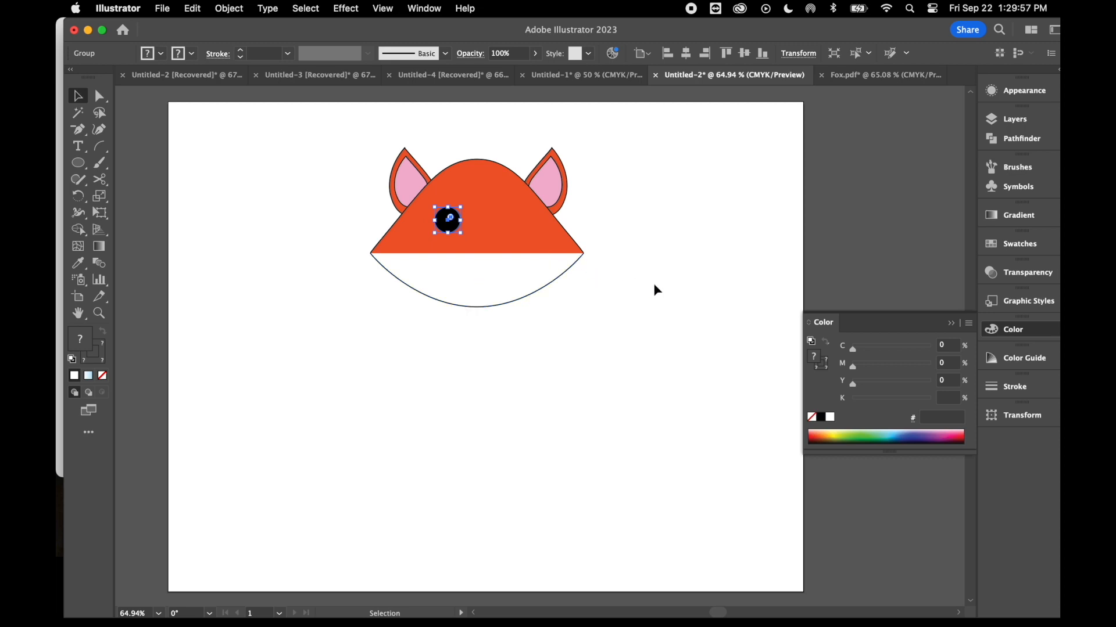
{"action": "key", "text": "super+v"}
{"action": "left_click_drag", "start_coordinate": [541, 352], "coordinate": [513, 227]}
{"action": "left_click", "coordinate": [658, 235]}
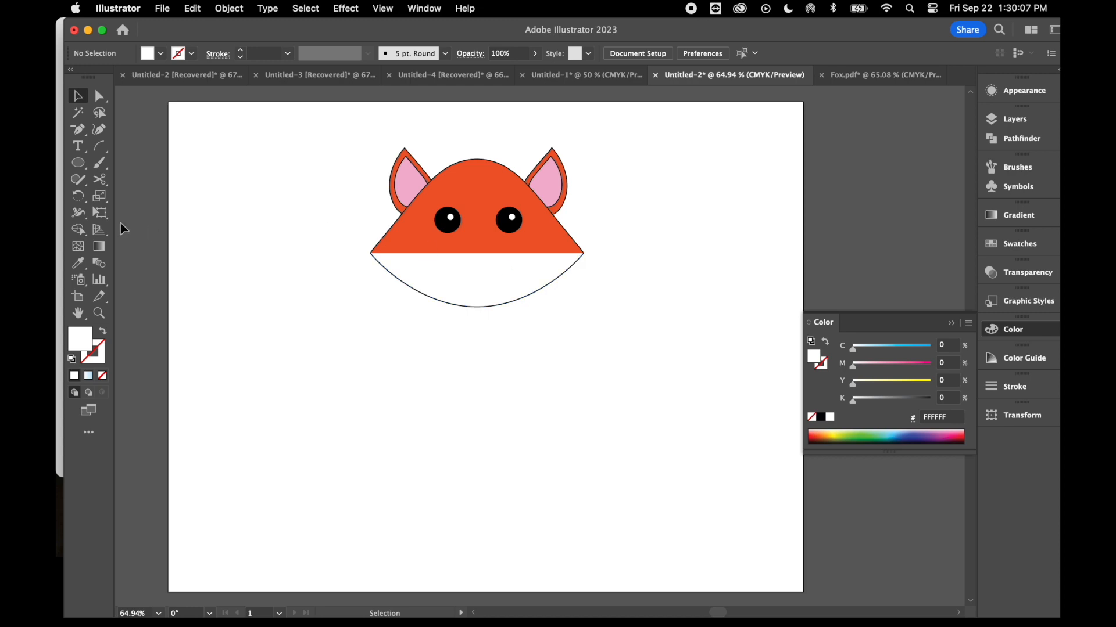
Step: Draw a small black-filled ellipse right of the head for the nose, with its bottom anchor point converted to a corner
{"action": "left_click", "coordinate": [78, 165]}
{"action": "left_click_drag", "start_coordinate": [654, 172], "coordinate": [698, 207]}
{"action": "left_click", "coordinate": [99, 95]}
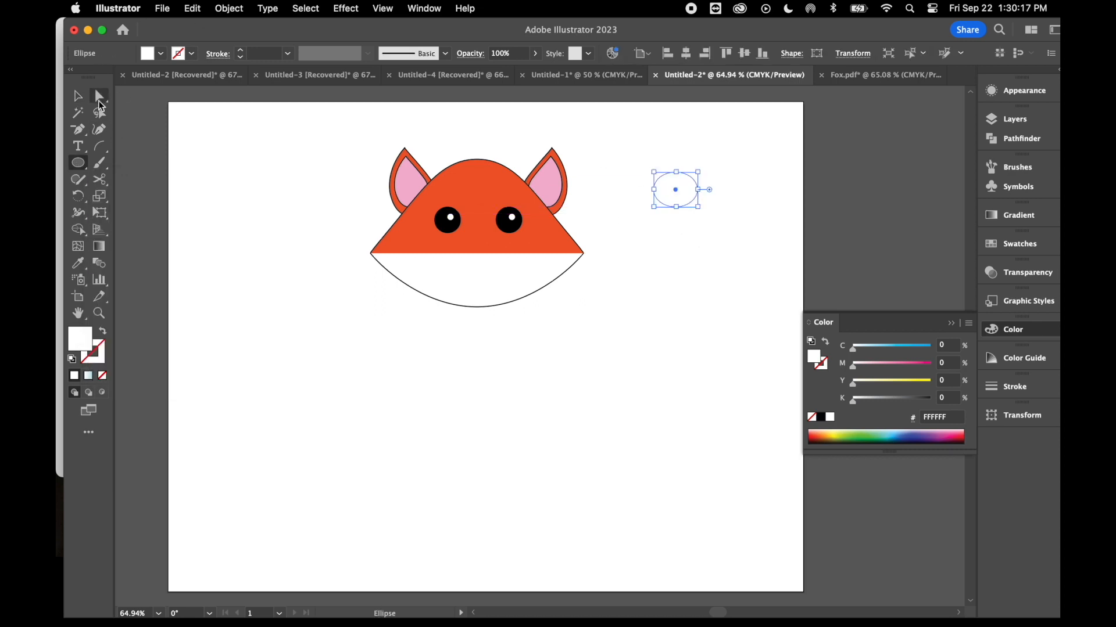
{"action": "left_click", "coordinate": [680, 206]}
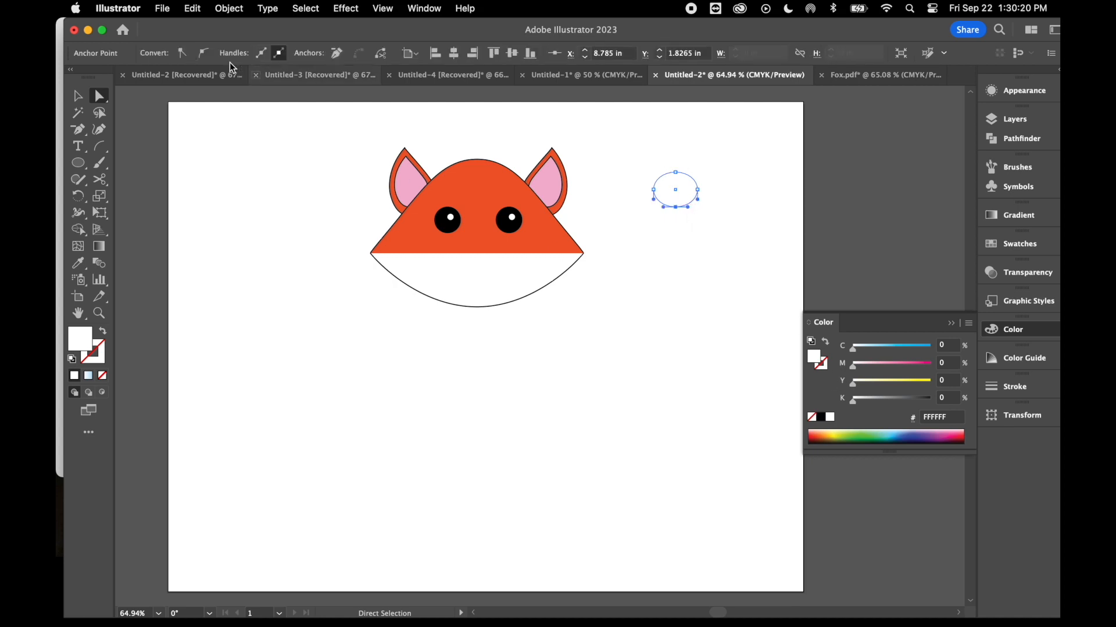
{"action": "left_click", "coordinate": [181, 54]}
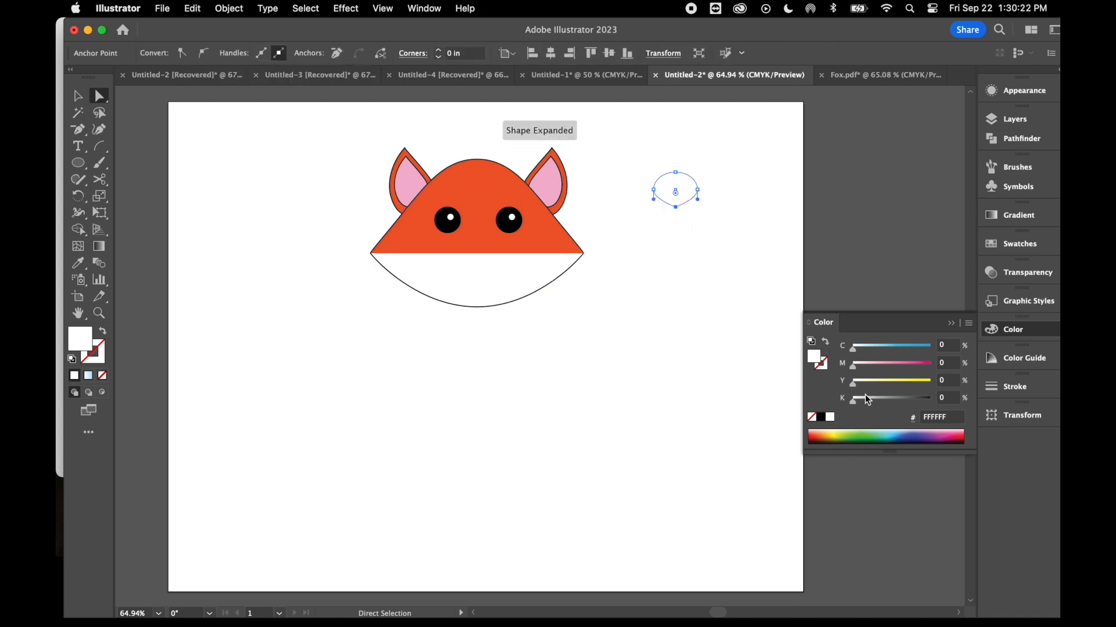
{"action": "left_click", "coordinate": [820, 418]}
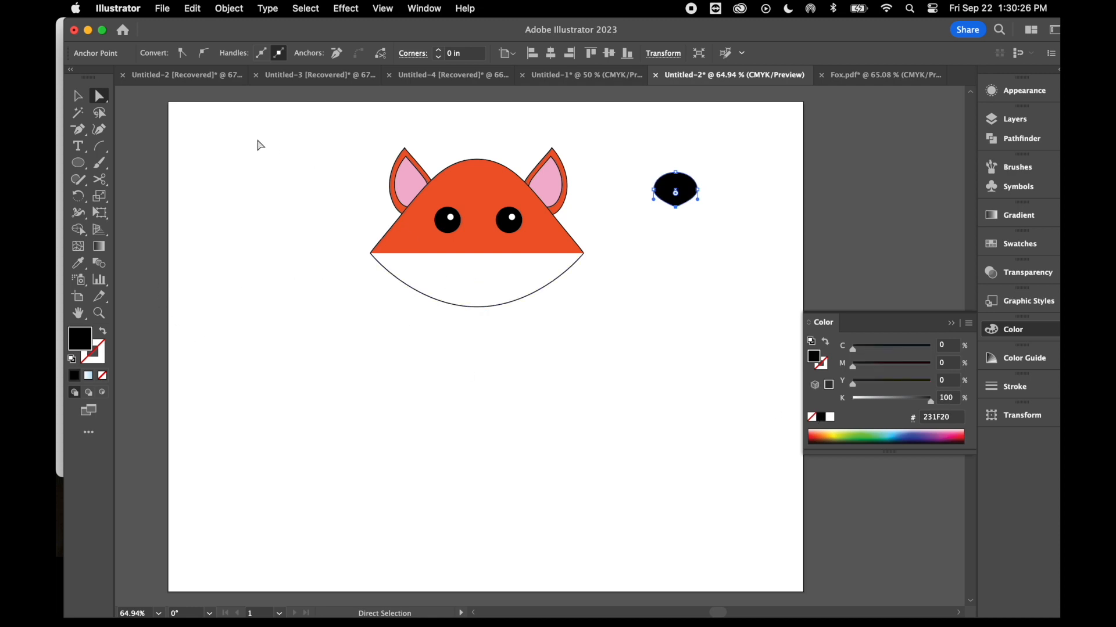
Step: Apply a horizontal Shell Upper warp to the black nose with 20% bend and 5% vertical distortion, and expand its appearance
{"action": "left_click", "coordinate": [347, 8]}
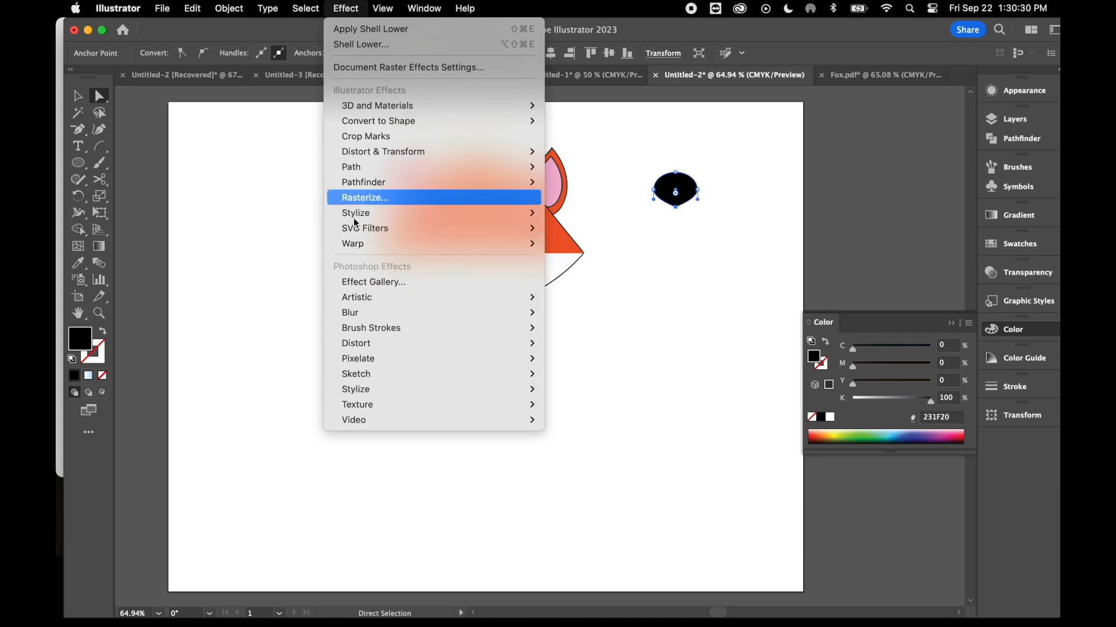
{"action": "mouse_move", "coordinate": [363, 249]}
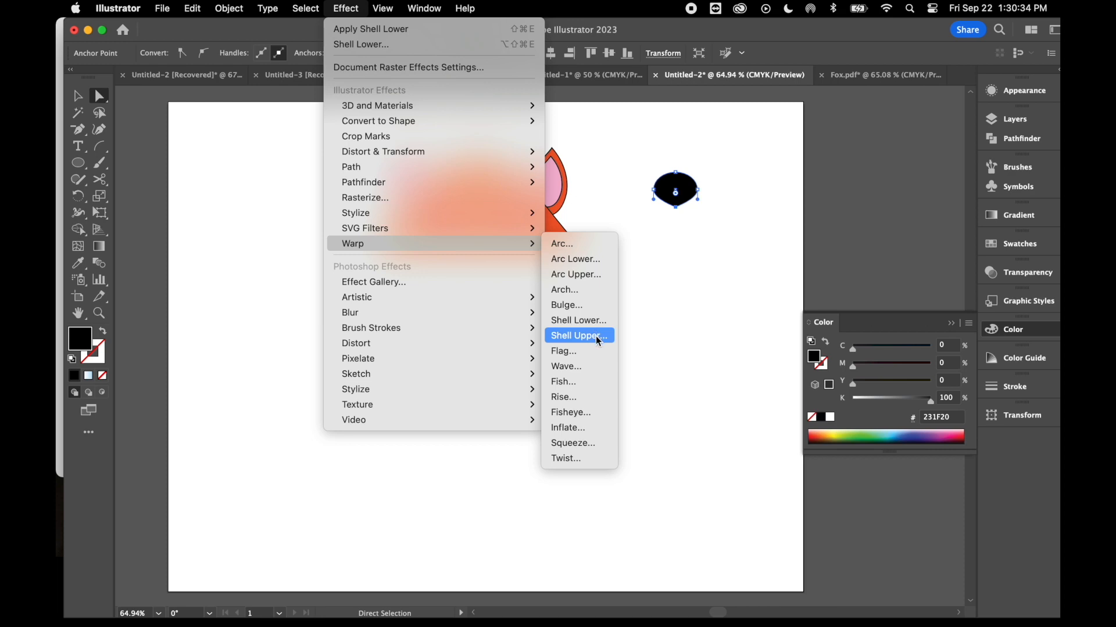
{"action": "left_click", "coordinate": [598, 340]}
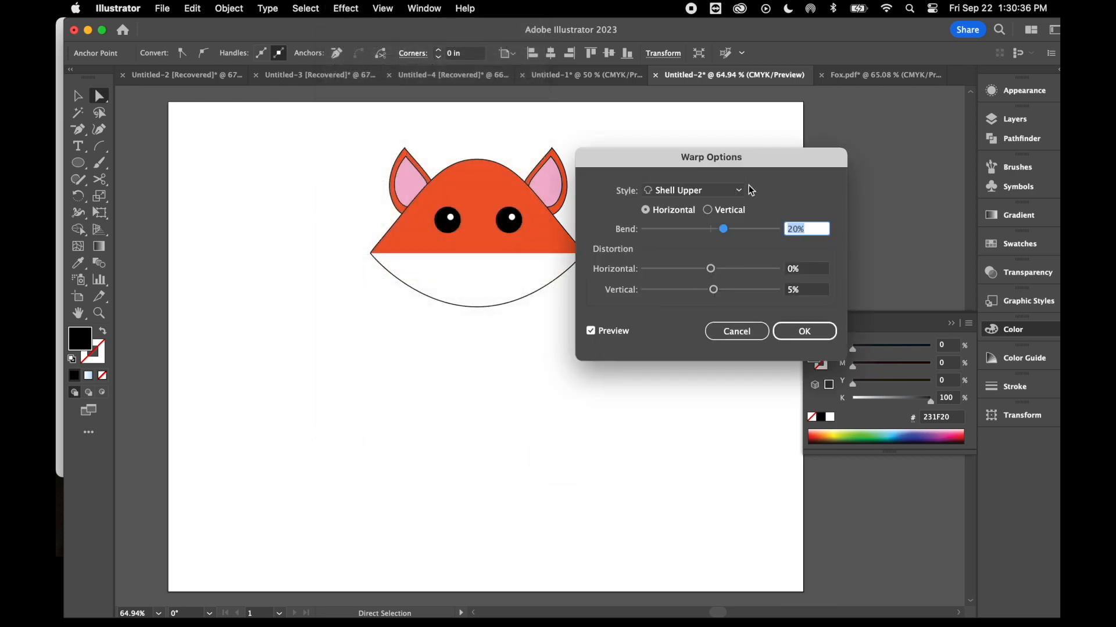
{"action": "left_click_drag", "start_coordinate": [752, 160], "coordinate": [453, 123]}
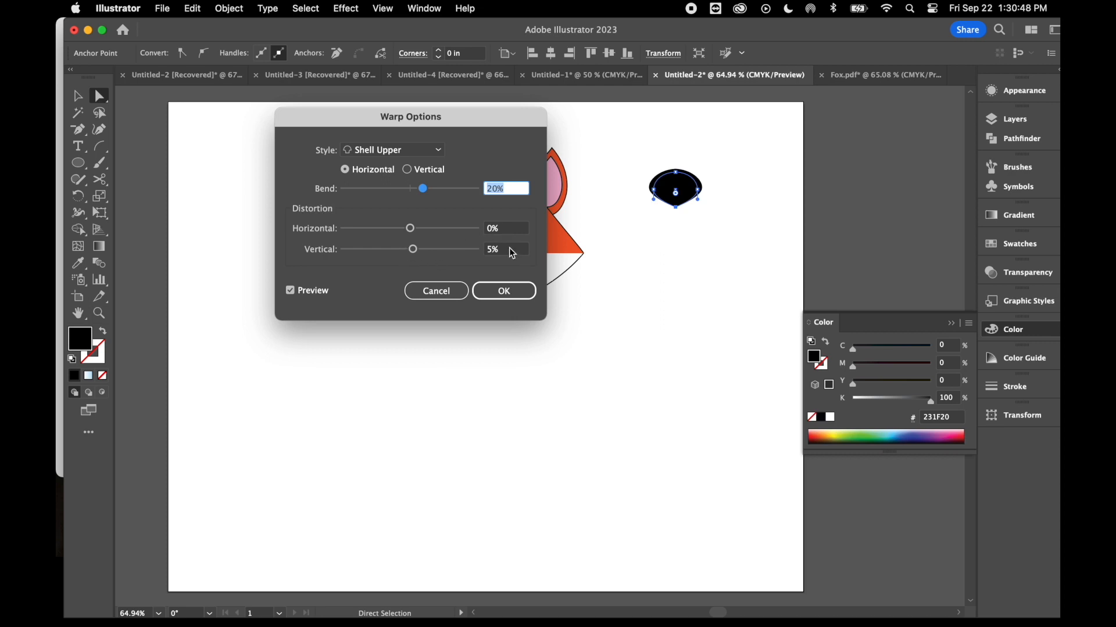
{"action": "left_click", "coordinate": [348, 171]}
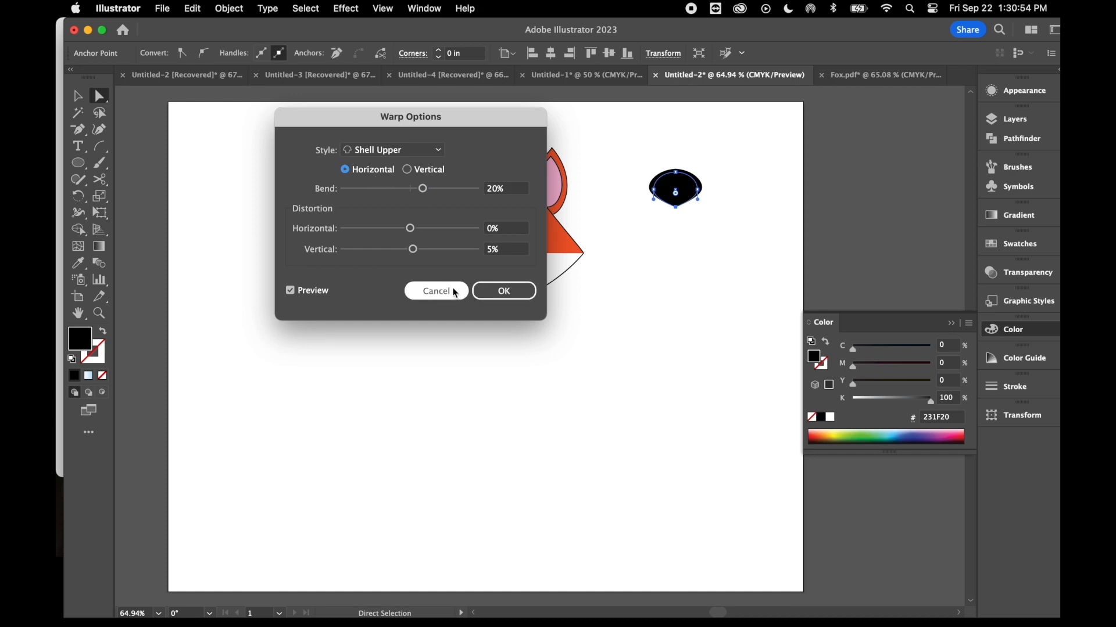
{"action": "left_click", "coordinate": [514, 297]}
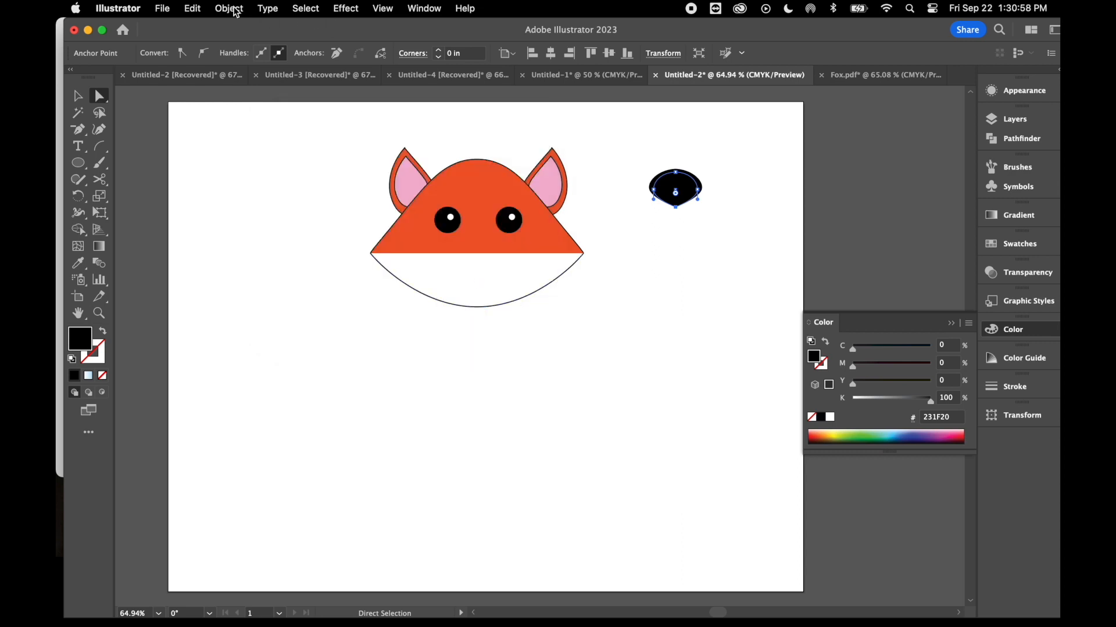
{"action": "left_click", "coordinate": [233, 12]}
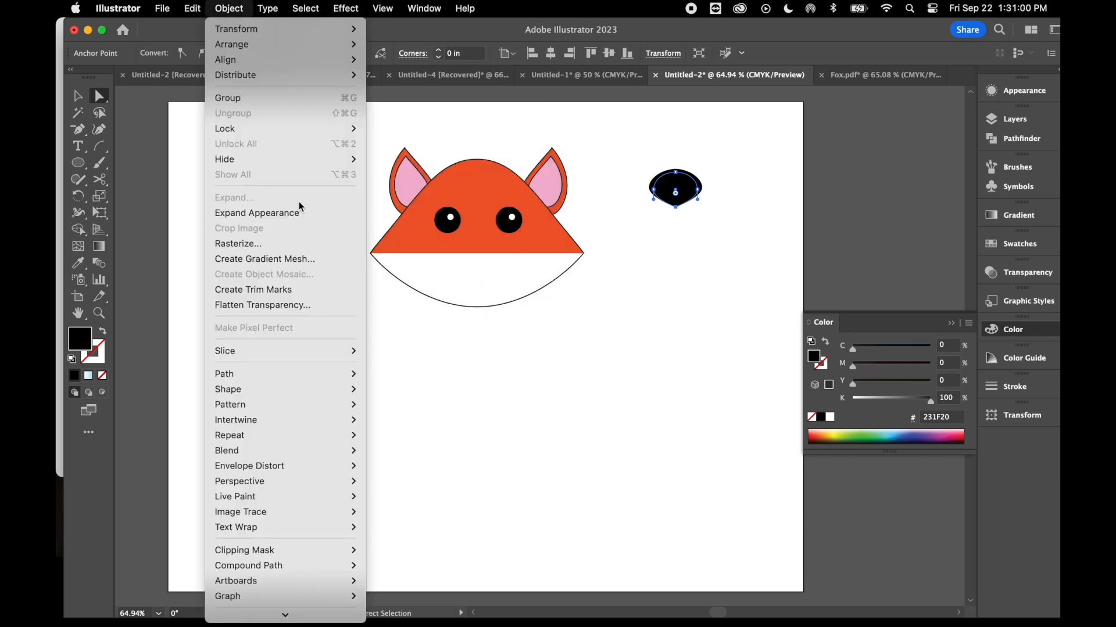
{"action": "left_click", "coordinate": [300, 219]}
Step: Scale the nose down slightly and place it centred below the eyes, across the boundary between the orange and white face areas
{"action": "left_click", "coordinate": [77, 96]}
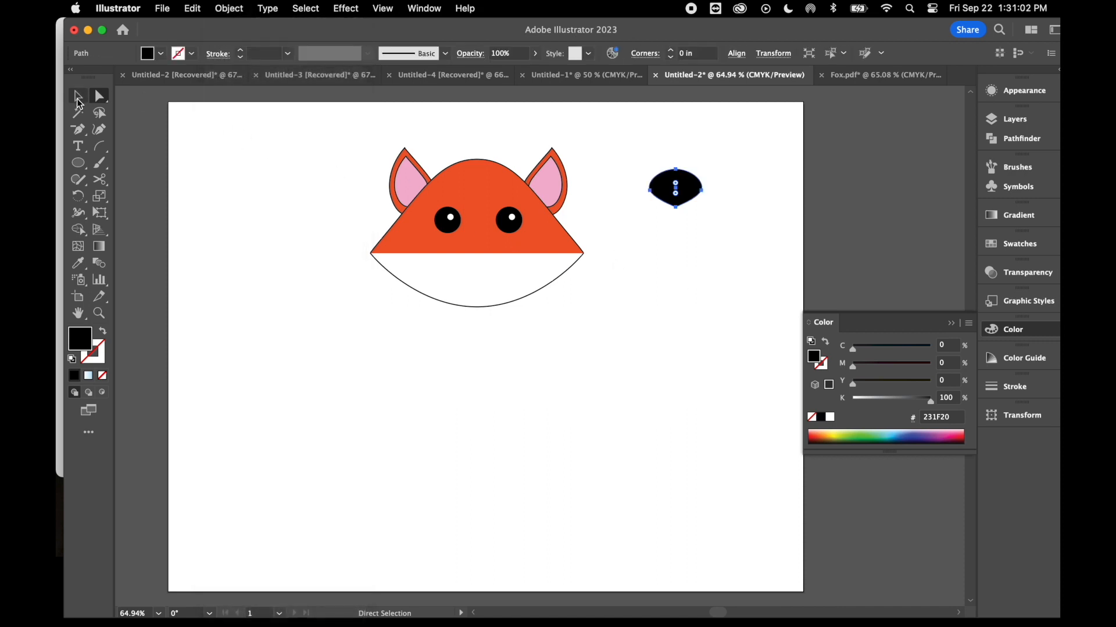
{"action": "left_click_drag", "start_coordinate": [681, 193], "coordinate": [481, 254]}
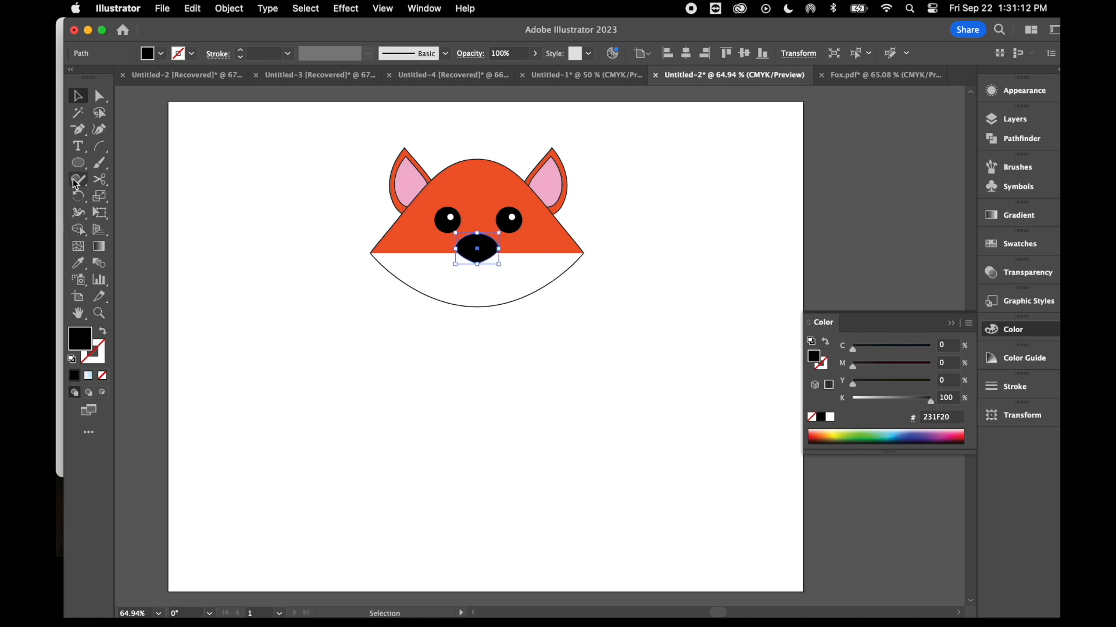
{"action": "left_click", "coordinate": [210, 168]}
Step: Draw a tiny white-filled ellipse without an outline near the upper middle of the nose as a highlight
{"action": "left_click", "coordinate": [79, 165]}
{"action": "left_click_drag", "start_coordinate": [470, 241], "coordinate": [485, 246]}
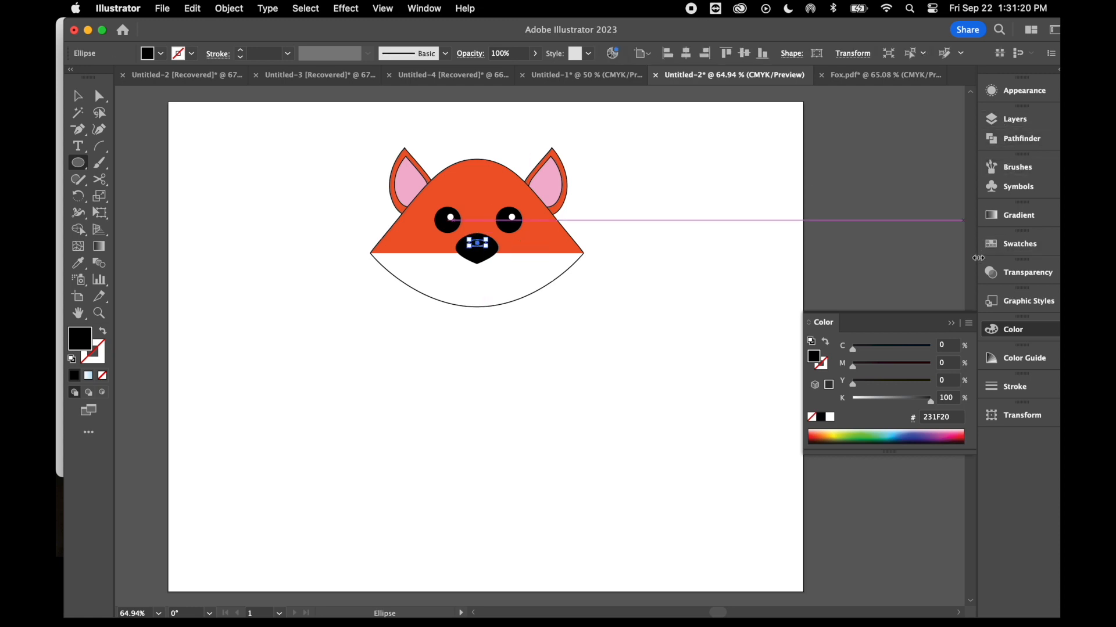
{"action": "left_click", "coordinate": [1018, 244]}
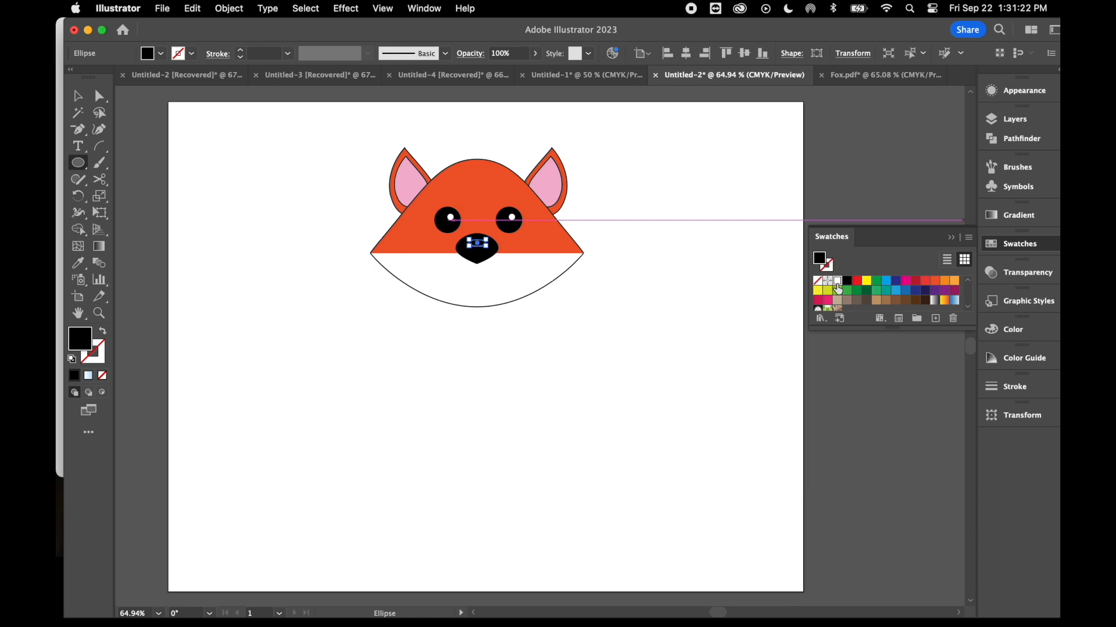
{"action": "left_click", "coordinate": [837, 281]}
{"action": "left_click", "coordinate": [77, 95]}
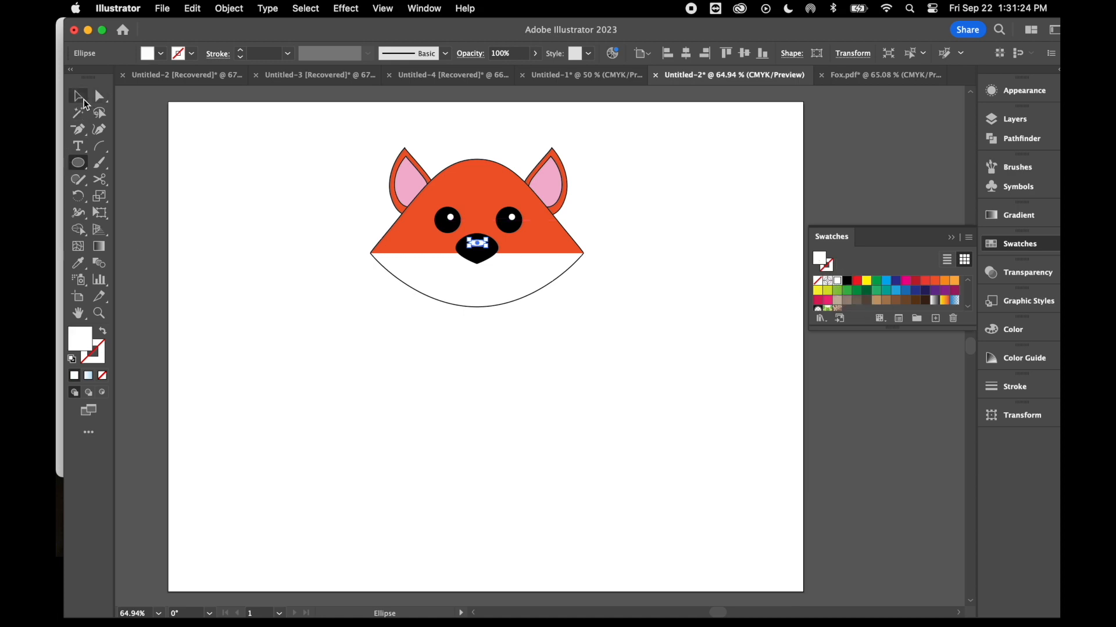
{"action": "left_click", "coordinate": [226, 159]}
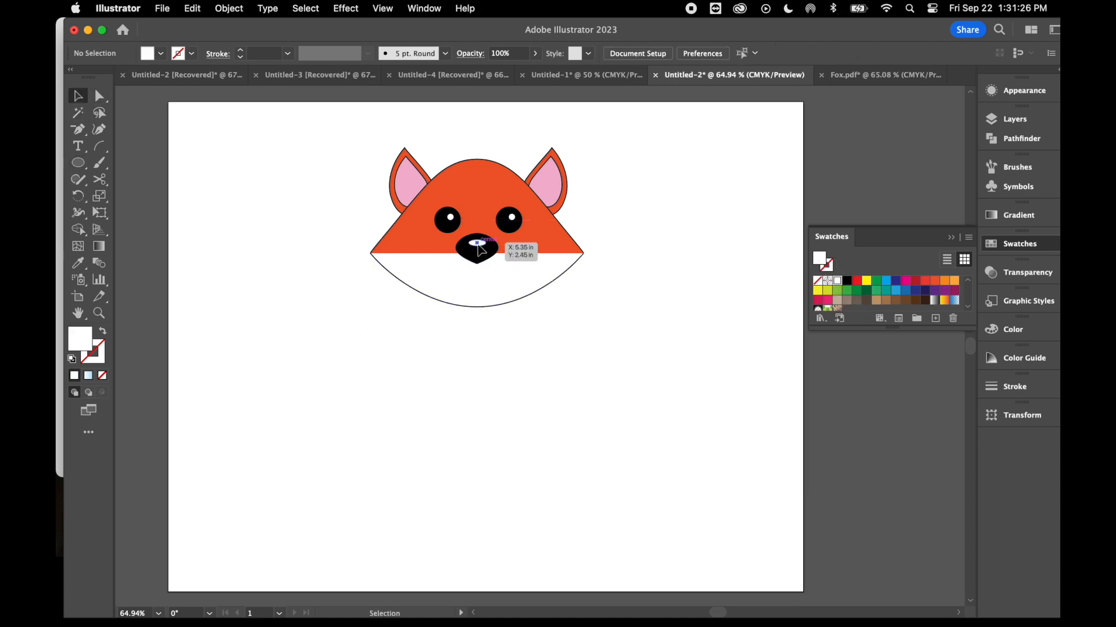
Step: Draw a circle about 0.93 in across right of the head, with a black 1 pt outline and no fill
{"action": "left_click", "coordinate": [94, 351]}
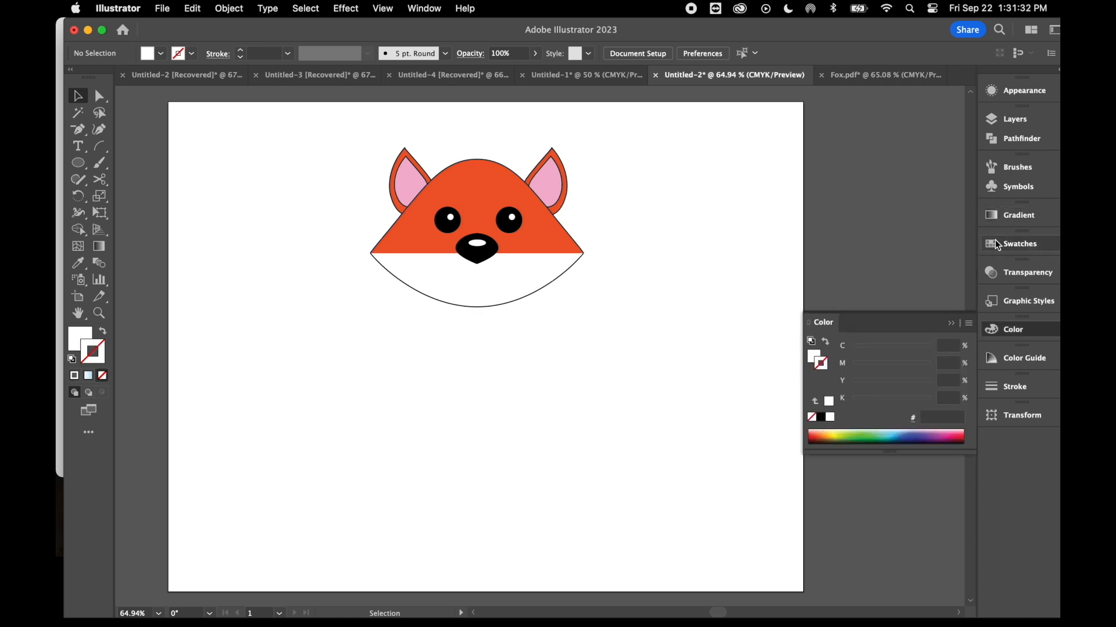
{"action": "left_click", "coordinate": [997, 246]}
{"action": "left_click", "coordinate": [846, 281]}
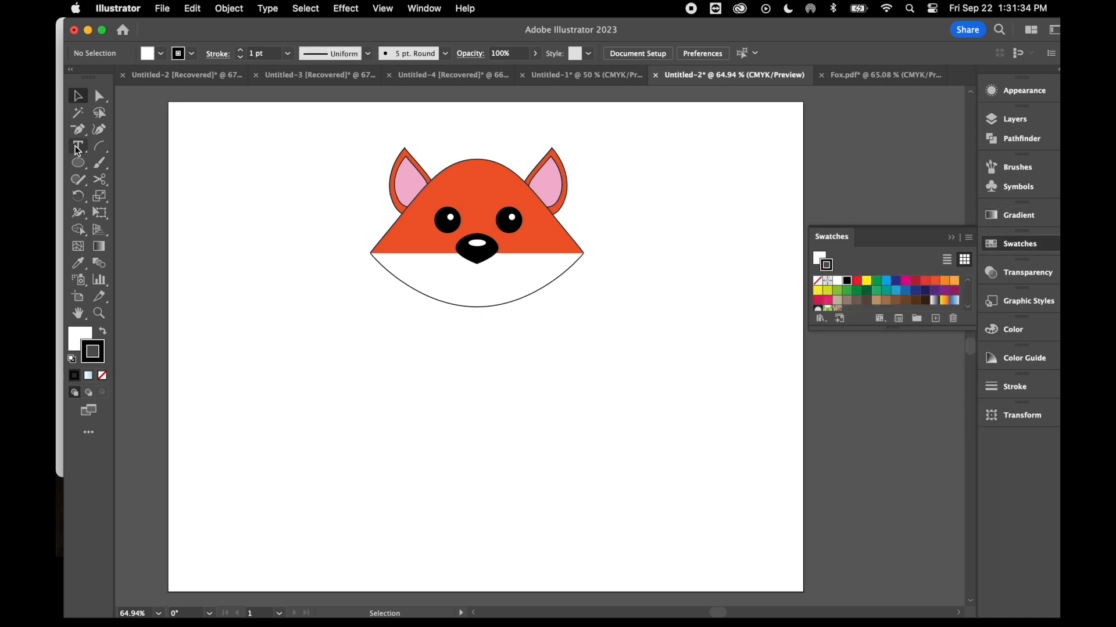
{"action": "left_click", "coordinate": [78, 338]}
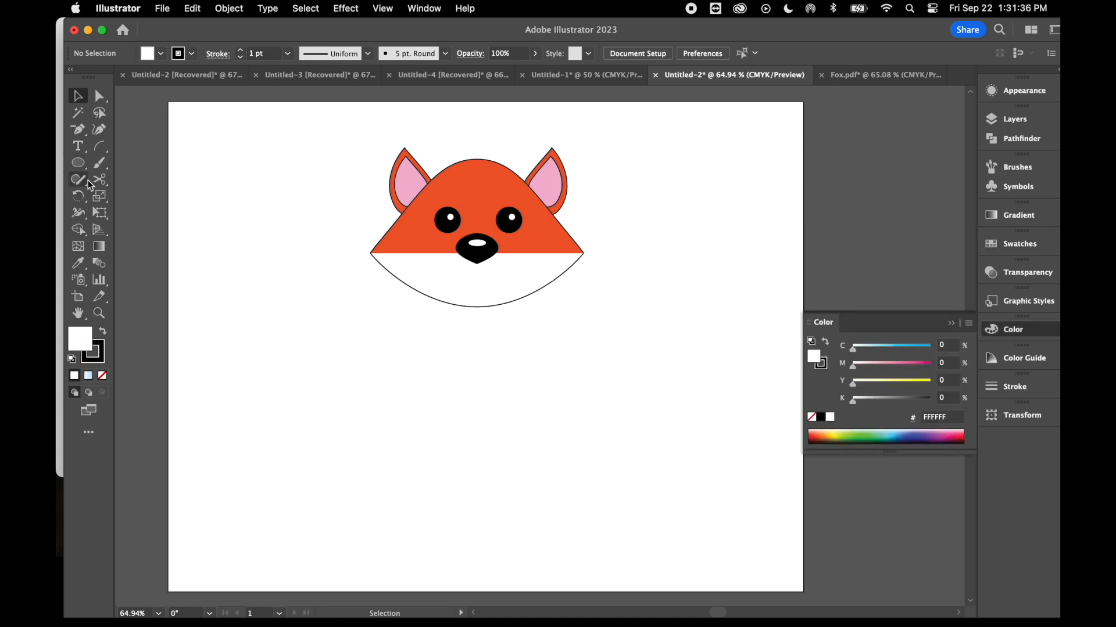
{"action": "left_click", "coordinate": [77, 164]}
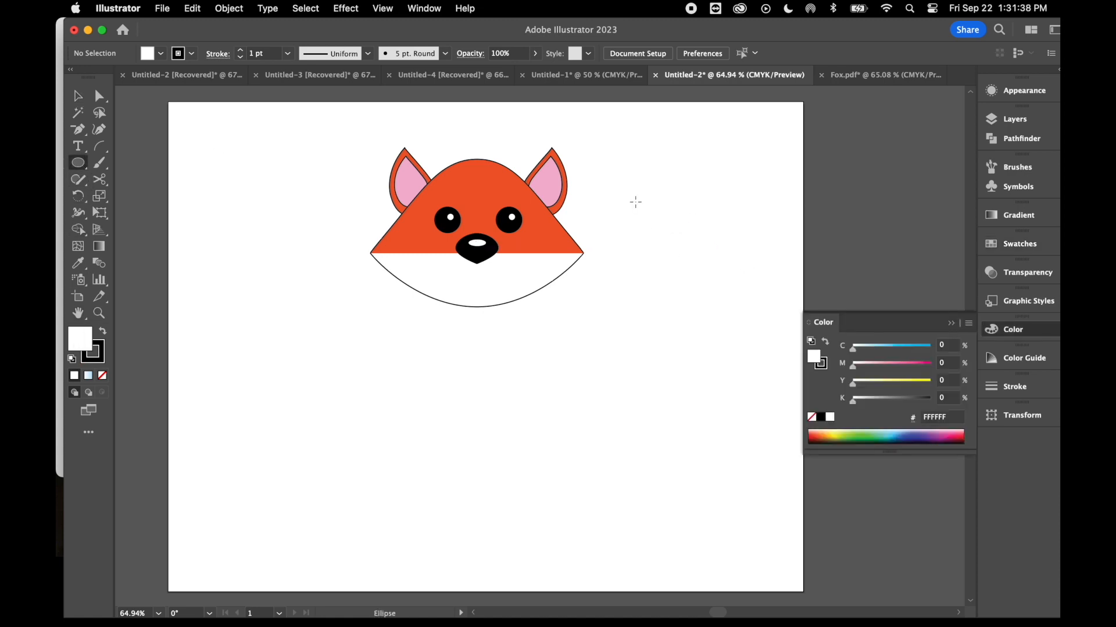
{"action": "left_click_drag", "start_coordinate": [630, 186], "coordinate": [683, 239]}
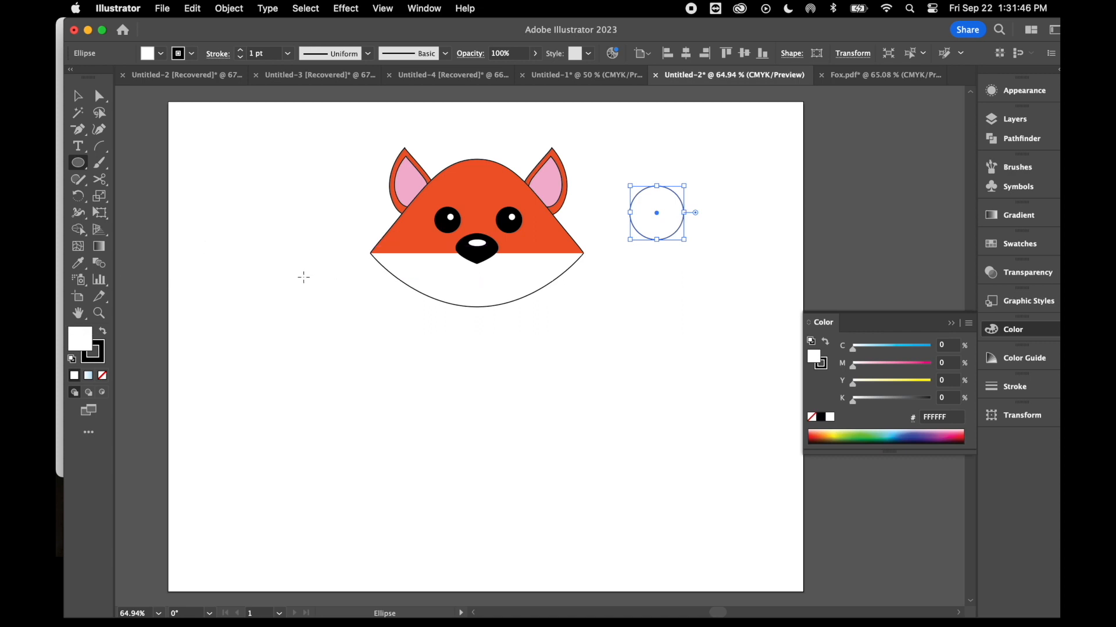
{"action": "left_click", "coordinate": [103, 378]}
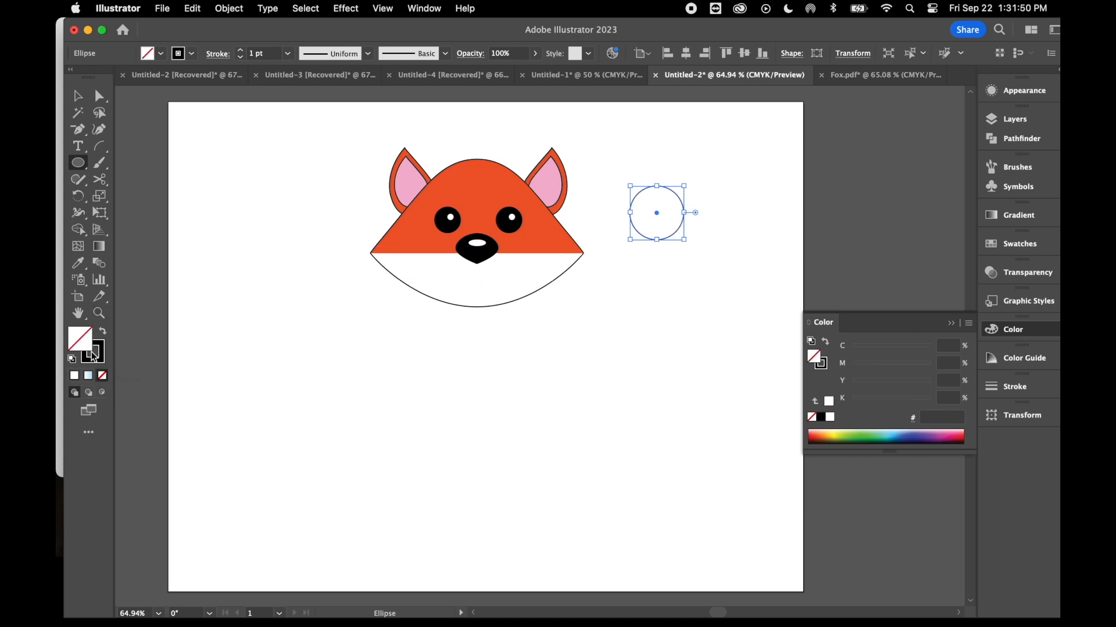
{"action": "left_click", "coordinate": [96, 362]}
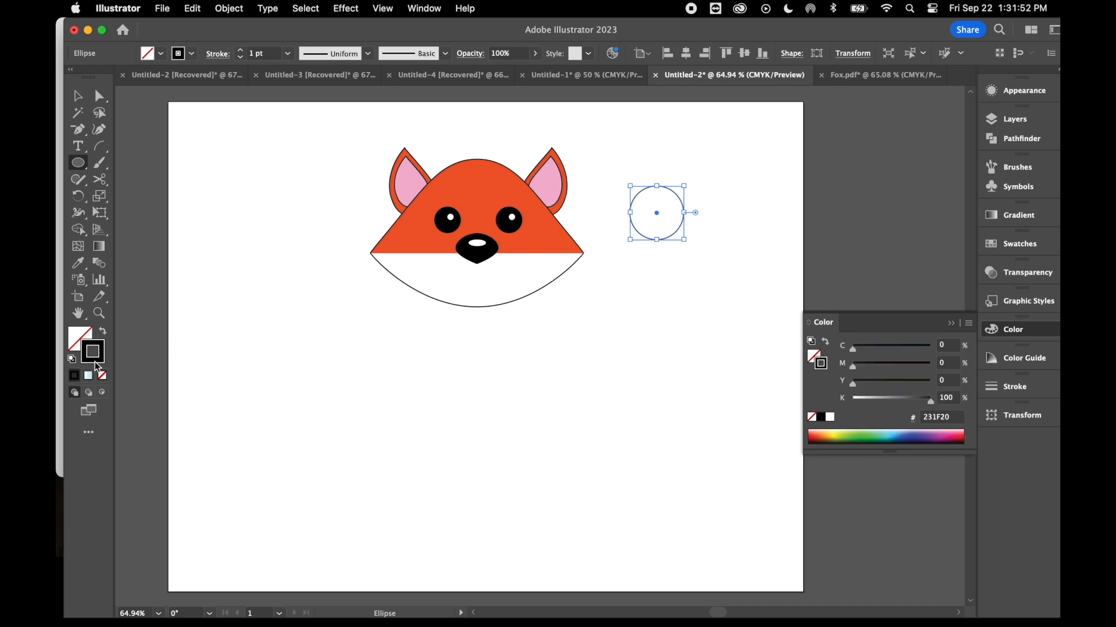
{"action": "left_click", "coordinate": [73, 343]}
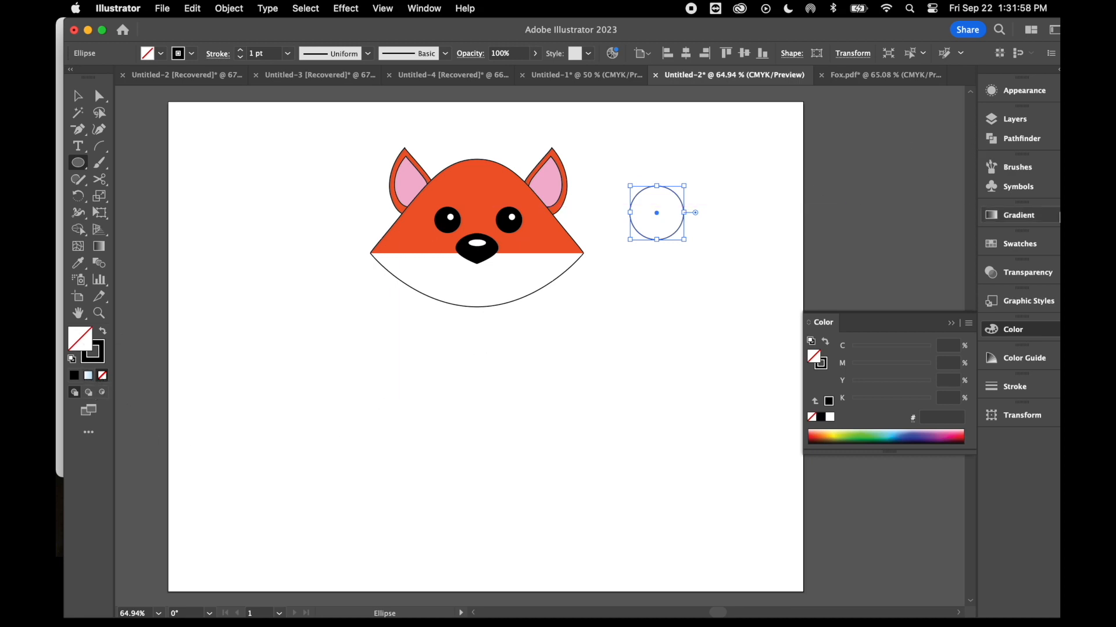
{"action": "left_click", "coordinate": [1003, 243]}
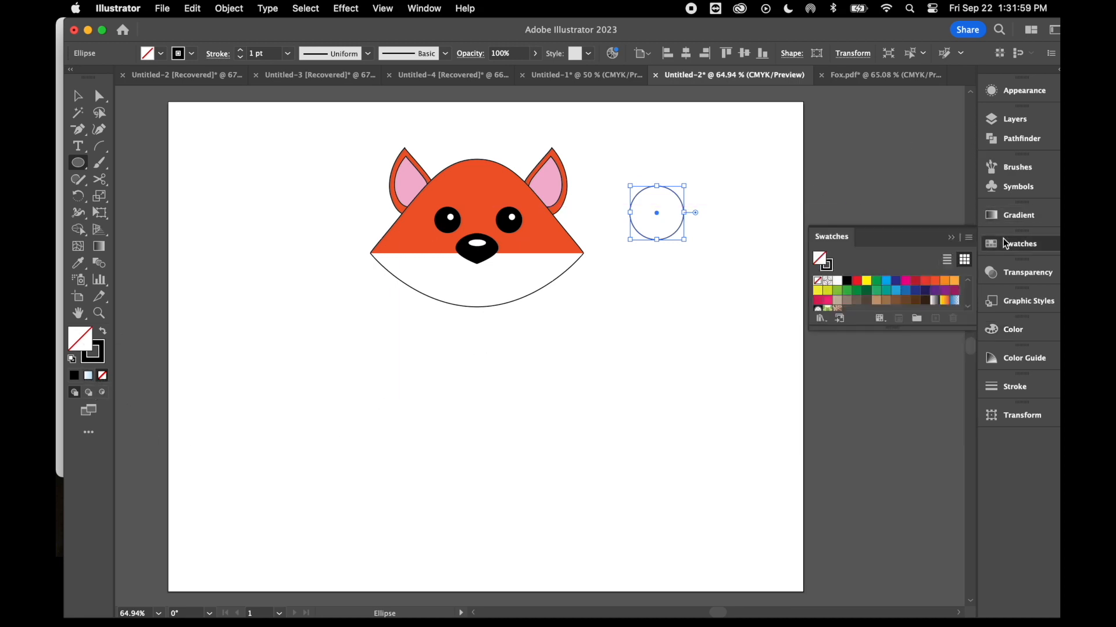
Step: Cut the circle with Scissors at its left and right anchor points and delete the upper half
{"action": "left_click", "coordinate": [103, 181]}
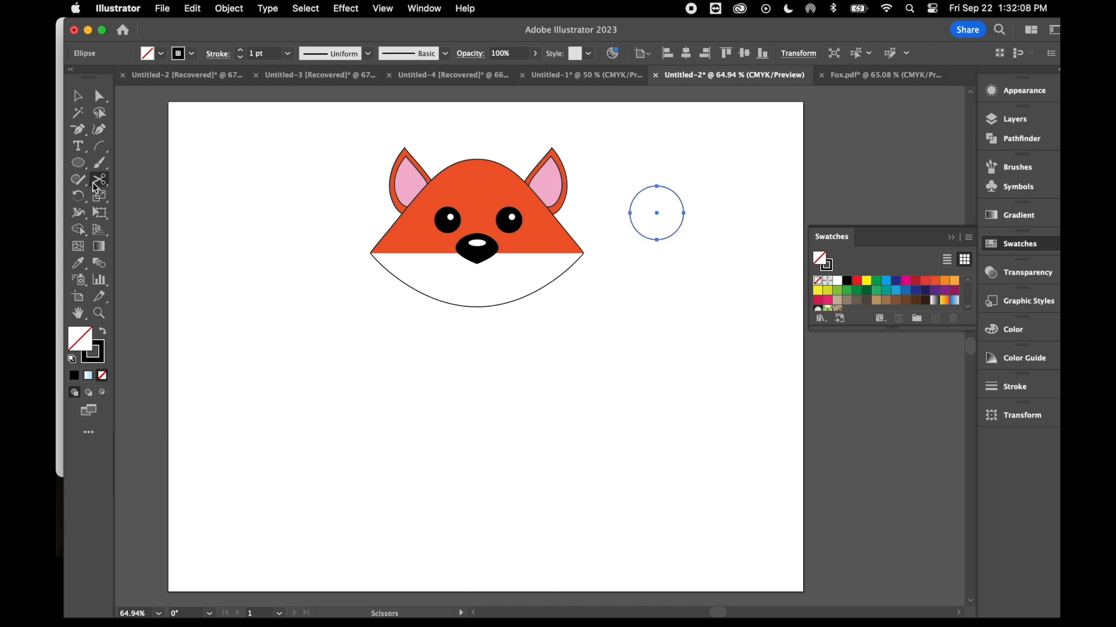
{"action": "left_click", "coordinate": [629, 213]}
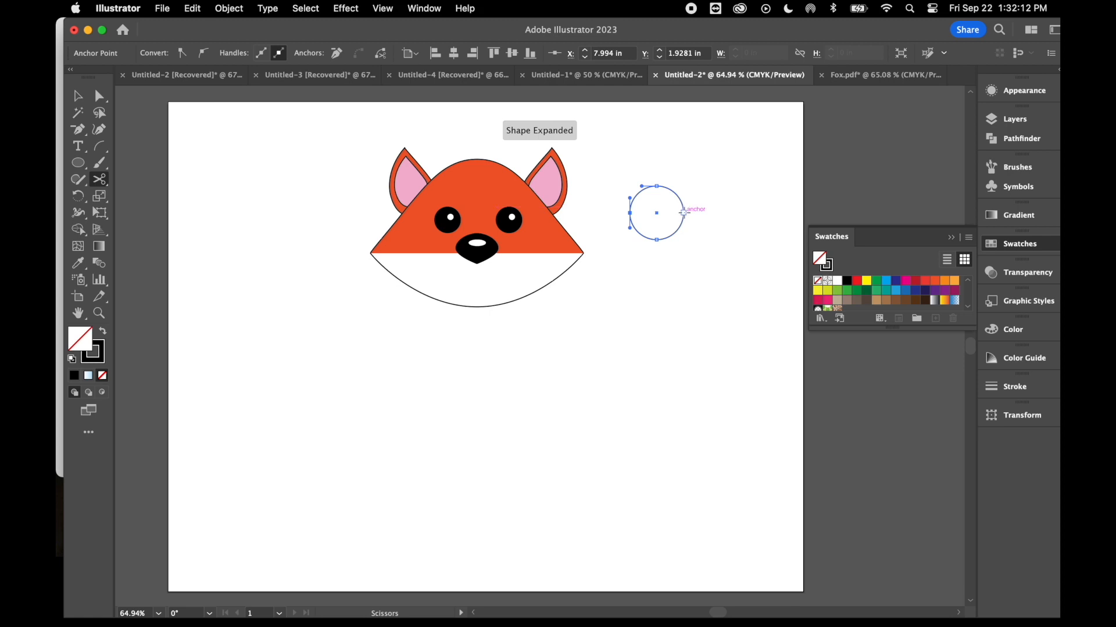
{"action": "left_click", "coordinate": [683, 212]}
{"action": "left_click", "coordinate": [101, 98]}
{"action": "left_click", "coordinate": [672, 191]}
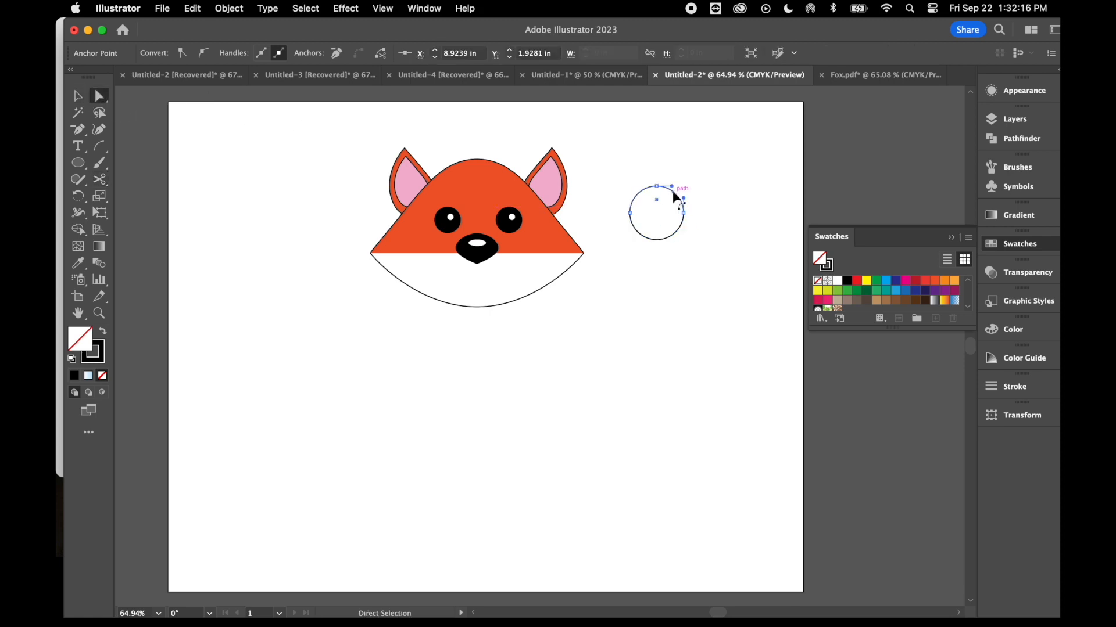
{"action": "key", "text": "Delete"}
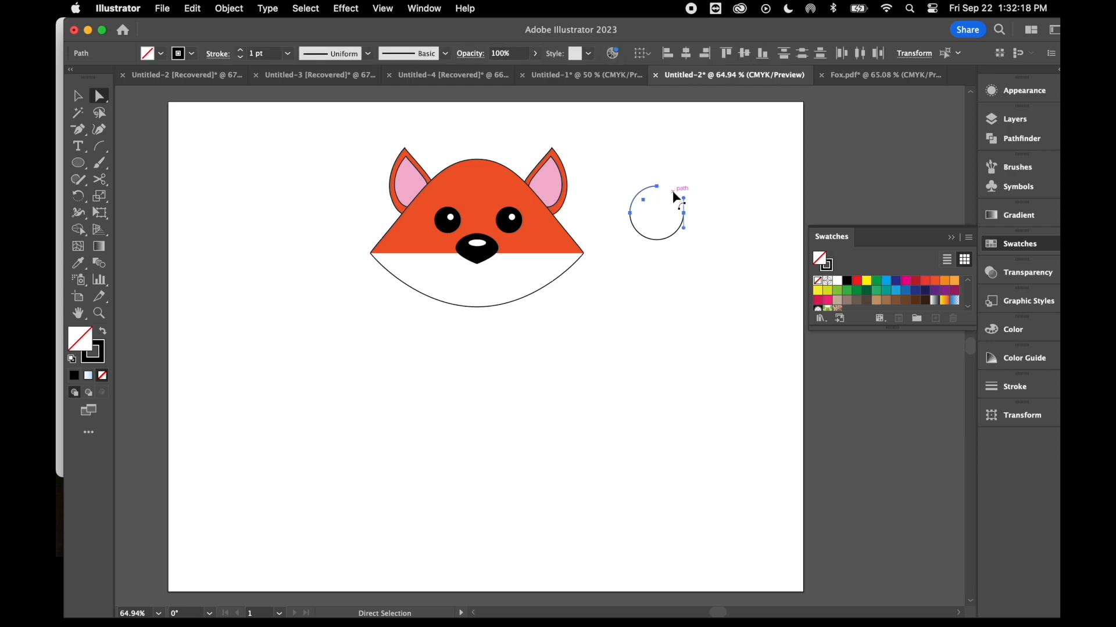
Step: Scale the remaining half circle down and place it on the white muzzle with its right end meeting the nose's lower tip
{"action": "left_click", "coordinate": [77, 96]}
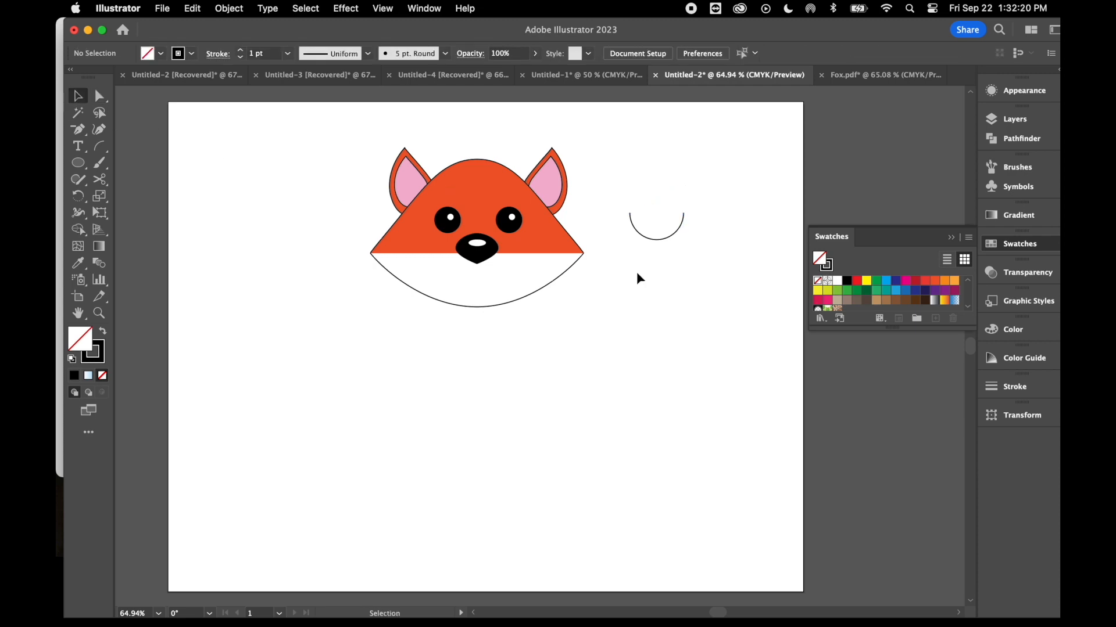
{"action": "left_click_drag", "start_coordinate": [665, 237], "coordinate": [470, 283]}
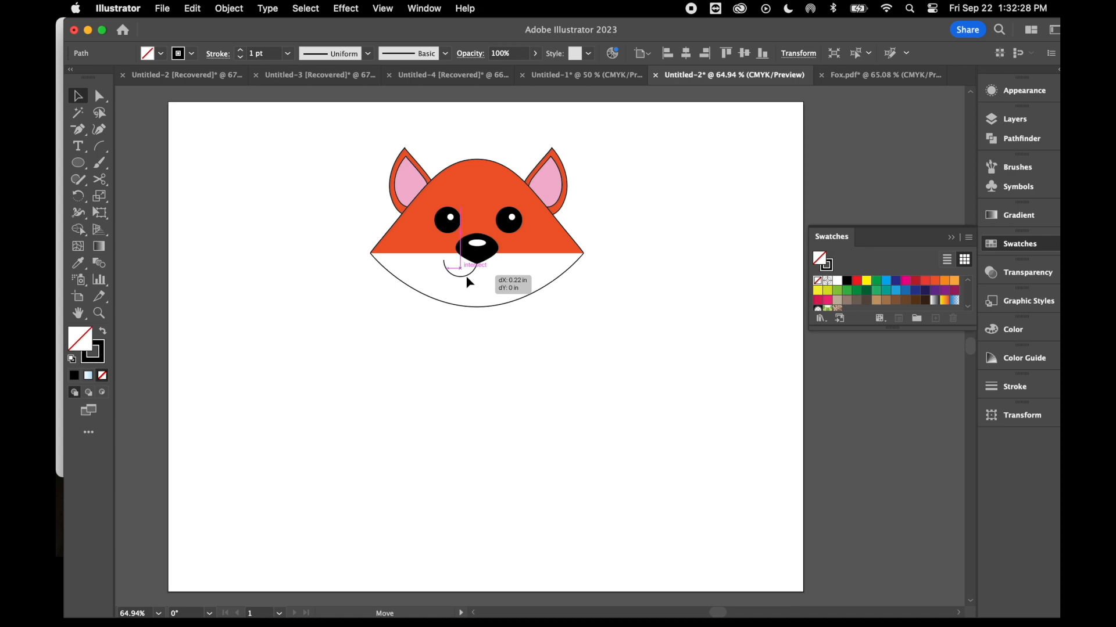
{"action": "left_click_drag", "start_coordinate": [468, 283], "coordinate": [469, 282]}
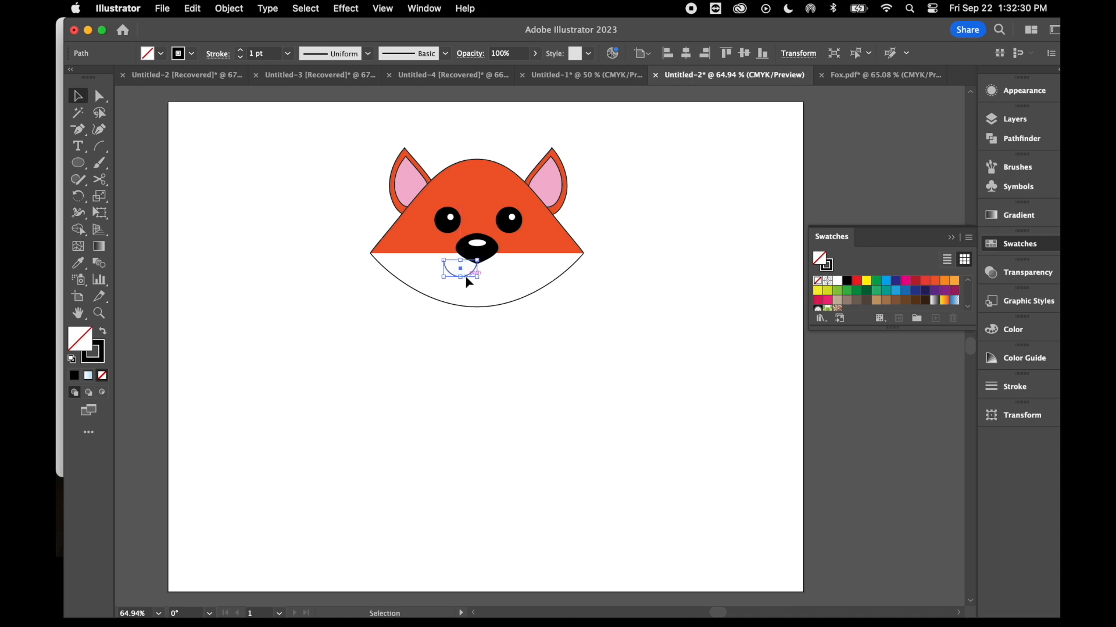
Step: Paste a copy of the mouth curve and align it right of the first so both meet under the nose
{"action": "key", "text": "a"}
{"action": "key", "text": "v"}
{"action": "key", "text": "super+v"}
{"action": "left_click_drag", "start_coordinate": [541, 353], "coordinate": [493, 270]}
{"action": "left_click", "coordinate": [545, 337]}
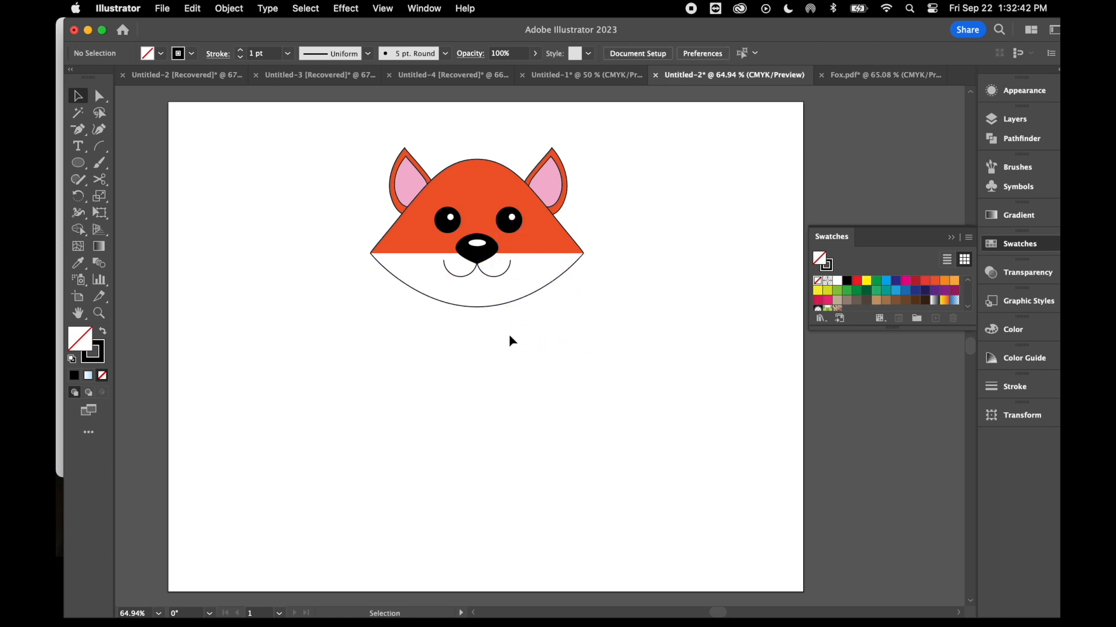
Step: Select all parts of the fox's head, including ears, eyes, nose and mouth, and group them
{"action": "left_click_drag", "start_coordinate": [324, 131], "coordinate": [609, 273]}
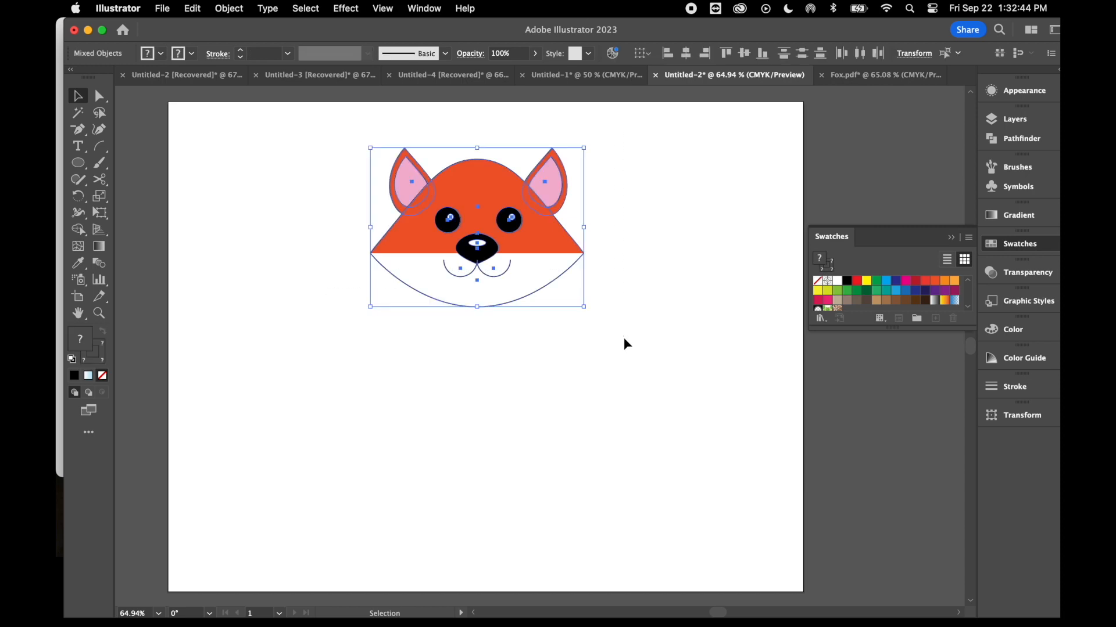
{"action": "left_click", "coordinate": [266, 142]}
{"action": "left_click_drag", "start_coordinate": [314, 120], "coordinate": [768, 259]}
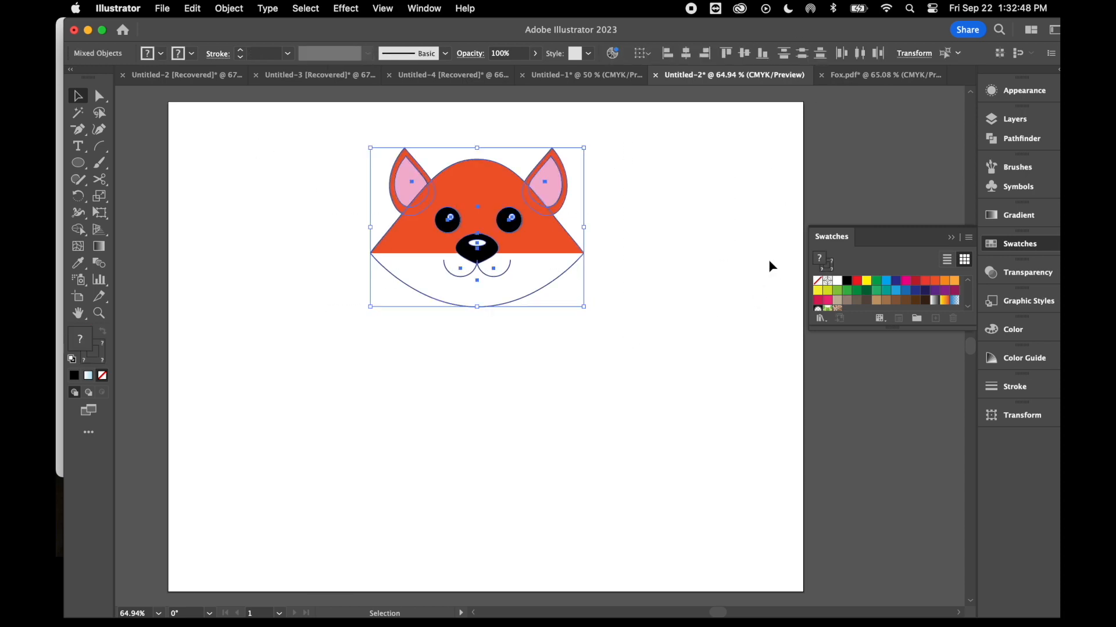
{"action": "right_click", "coordinate": [684, 262]}
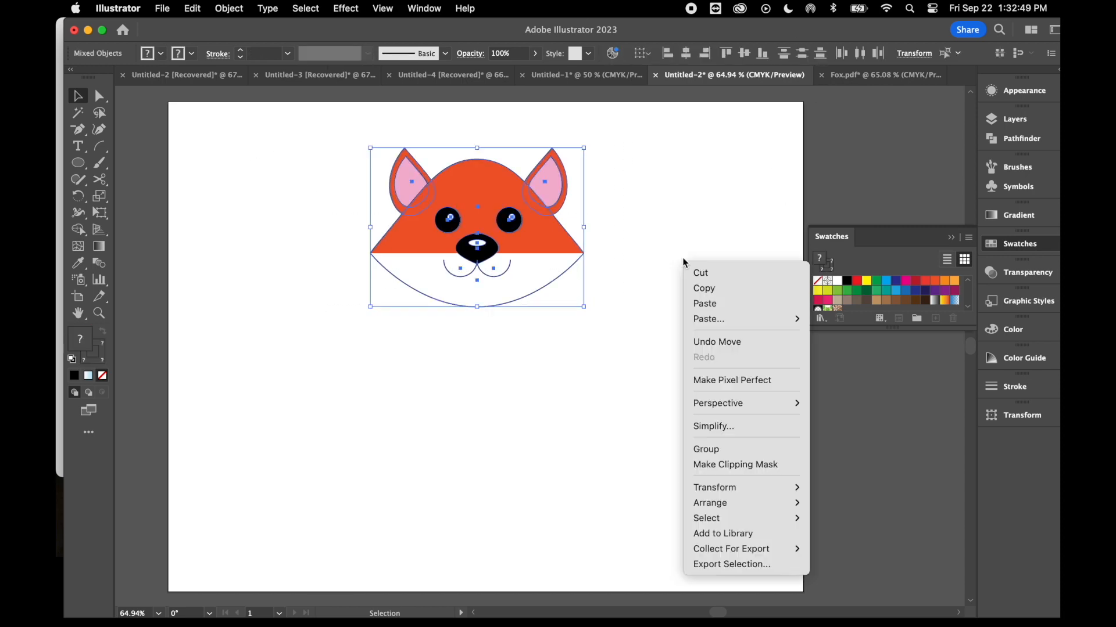
{"action": "left_click", "coordinate": [723, 448]}
{"action": "left_click", "coordinate": [623, 386]}
Step: Move the grouped head up and slightly right, closer to the upper edge of the artboard
{"action": "left_click_drag", "start_coordinate": [486, 223], "coordinate": [510, 179]}
{"action": "left_click", "coordinate": [462, 316]}
{"action": "left_click", "coordinate": [454, 275]}
{"action": "left_click", "coordinate": [500, 329]}
{"action": "left_click", "coordinate": [542, 322]}
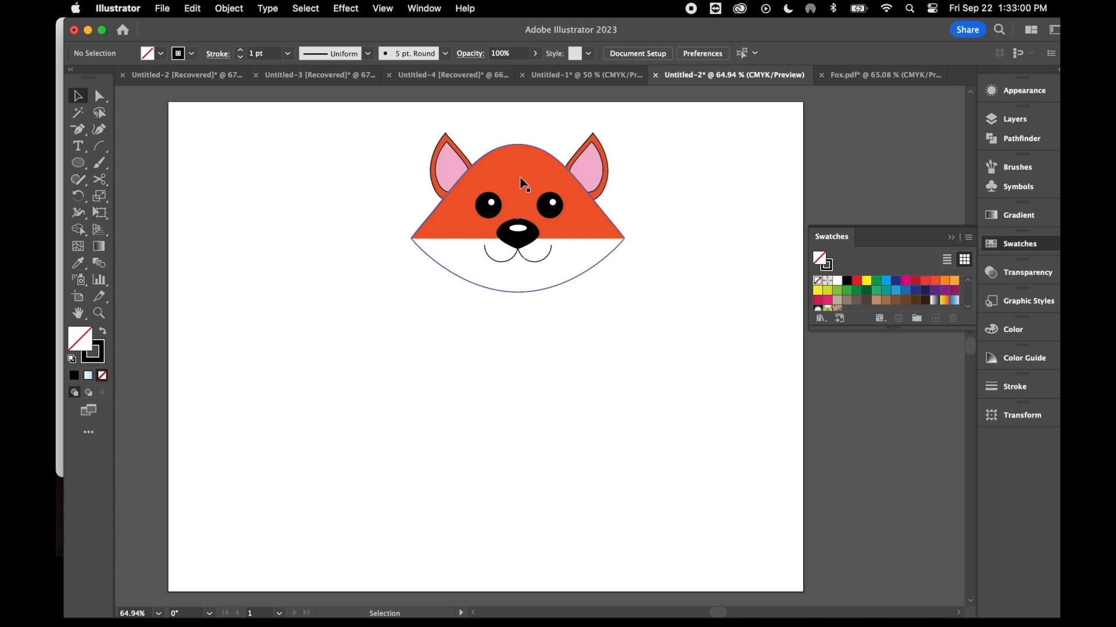
{"action": "mouse_move", "coordinate": [520, 177]}
{"action": "left_mouse_down"}
{"action": "mouse_move", "coordinate": [495, 177]}
{"action": "mouse_move", "coordinate": [512, 171]}
{"action": "left_mouse_up"}
Step: Draw a tall ellipse below the nose, raise its lowest anchor to Y about 5.07 in and widen its sides to X about 4.07 and 7.93 in
{"action": "left_click", "coordinate": [80, 163]}
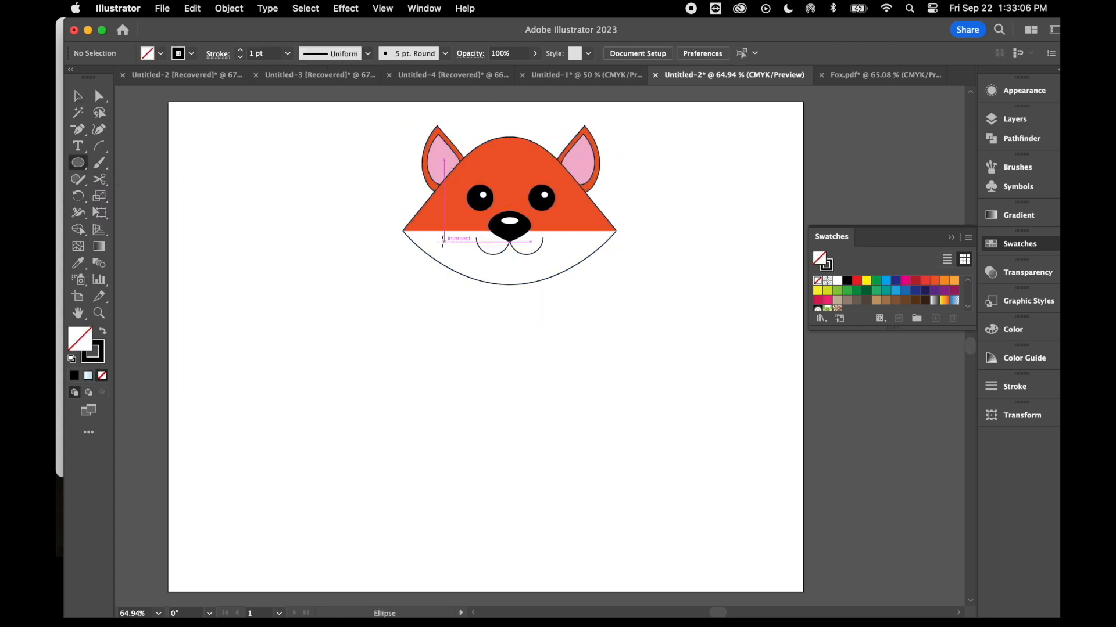
{"action": "left_click_drag", "start_coordinate": [434, 231], "coordinate": [594, 444]}
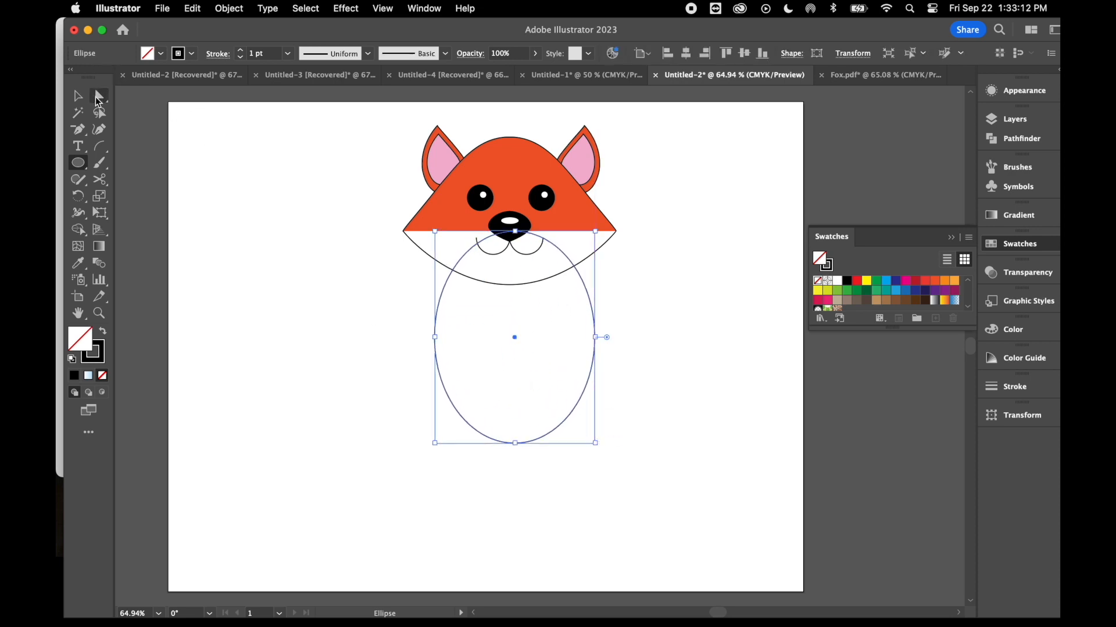
{"action": "left_click", "coordinate": [99, 100]}
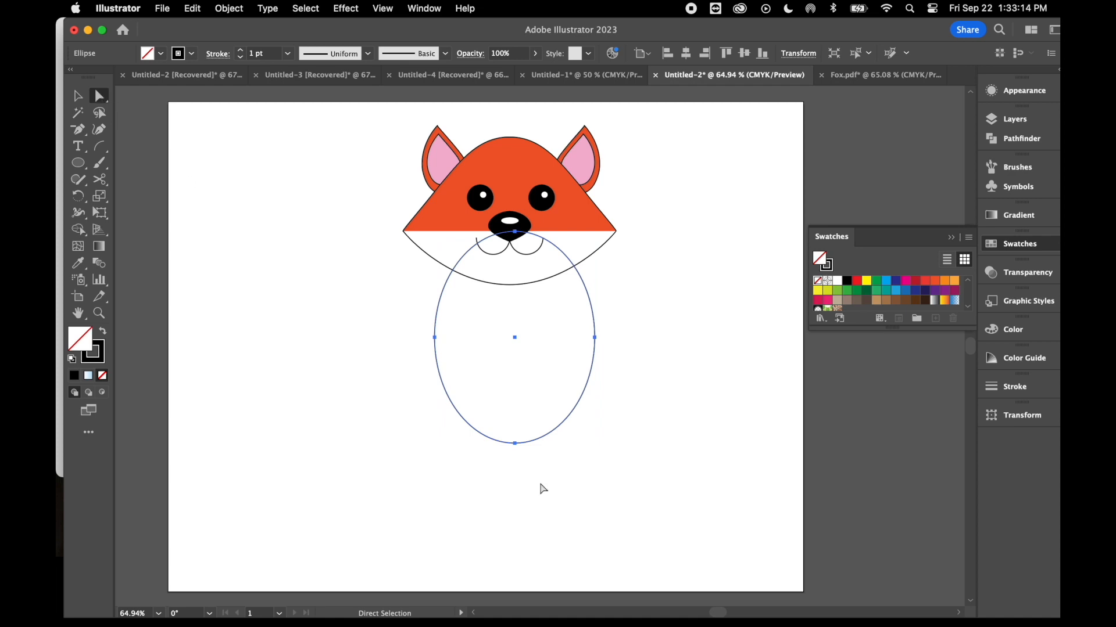
{"action": "left_click_drag", "start_coordinate": [516, 445], "coordinate": [514, 395]}
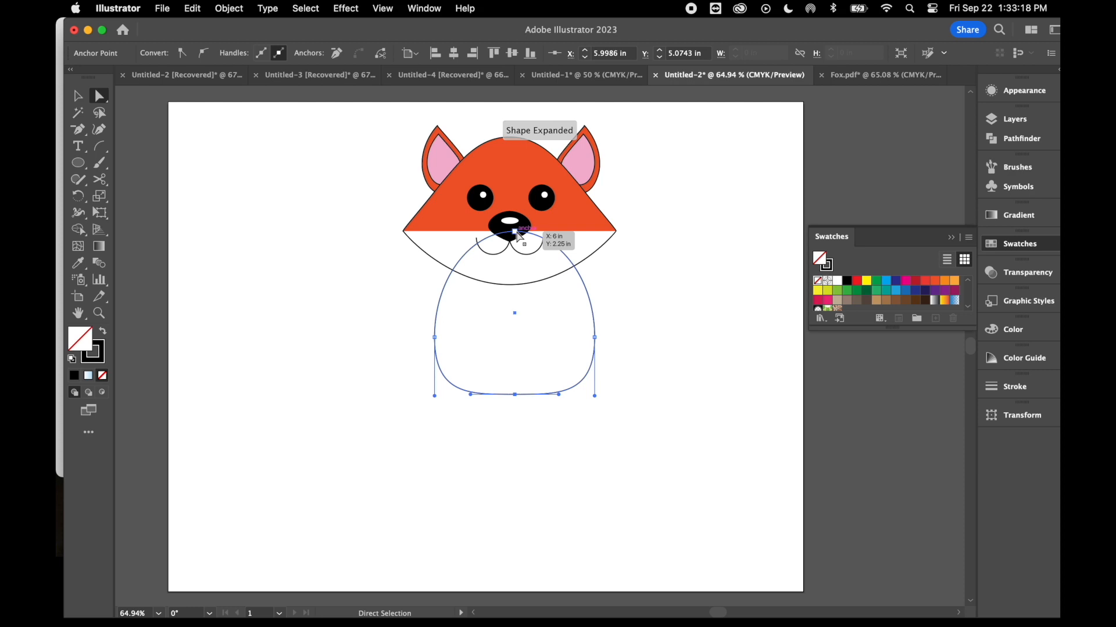
{"action": "left_click_drag", "start_coordinate": [435, 337], "coordinate": [403, 338]}
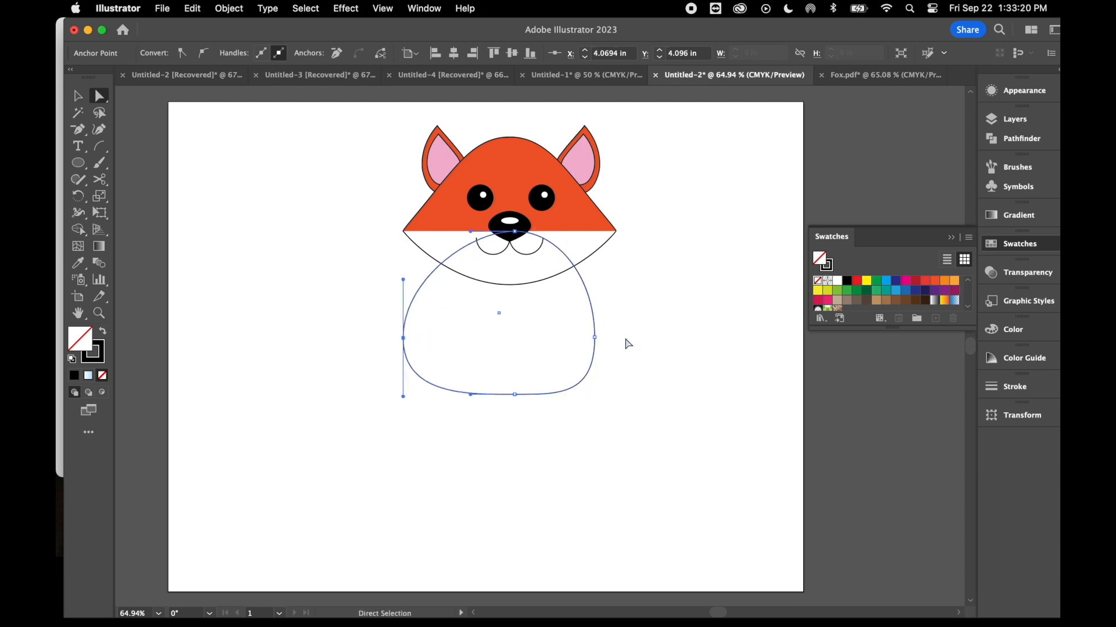
{"action": "left_click_drag", "start_coordinate": [596, 337], "coordinate": [626, 335]}
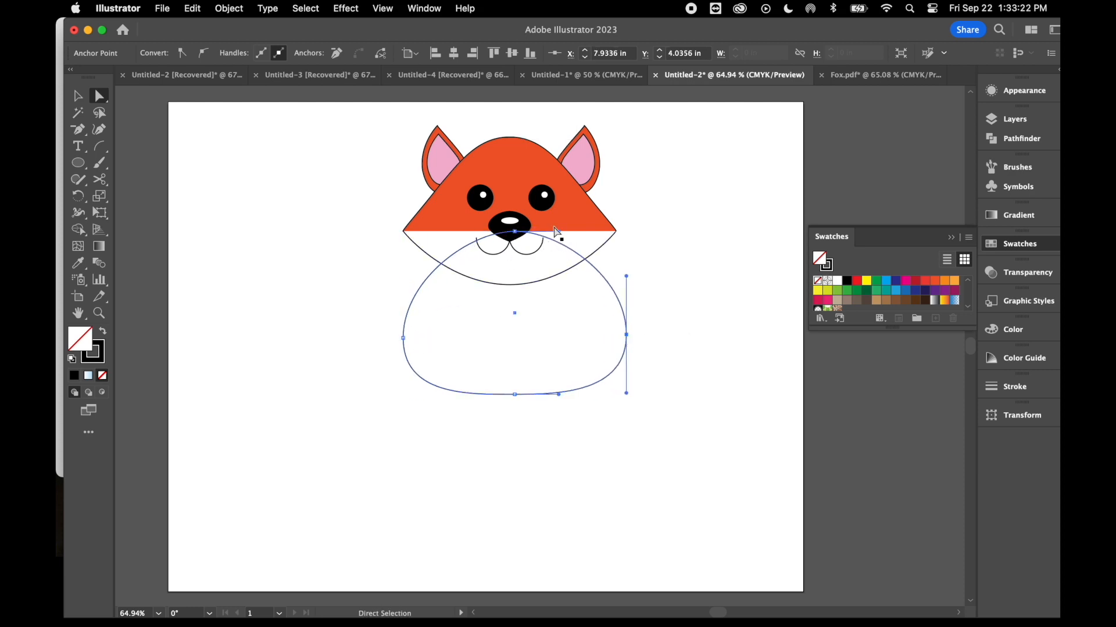
Step: Tilt the upper handles of the body shape's side anchors inward and convert its uppermost anchor to a corner
{"action": "left_click_drag", "start_coordinate": [628, 277], "coordinate": [600, 271]}
{"action": "left_click", "coordinate": [403, 338]}
{"action": "mouse_move", "coordinate": [450, 277]}
{"action": "left_mouse_down"}
{"action": "mouse_move", "coordinate": [406, 281]}
{"action": "mouse_move", "coordinate": [440, 279]}
{"action": "left_mouse_up"}
{"action": "left_click", "coordinate": [404, 338]}
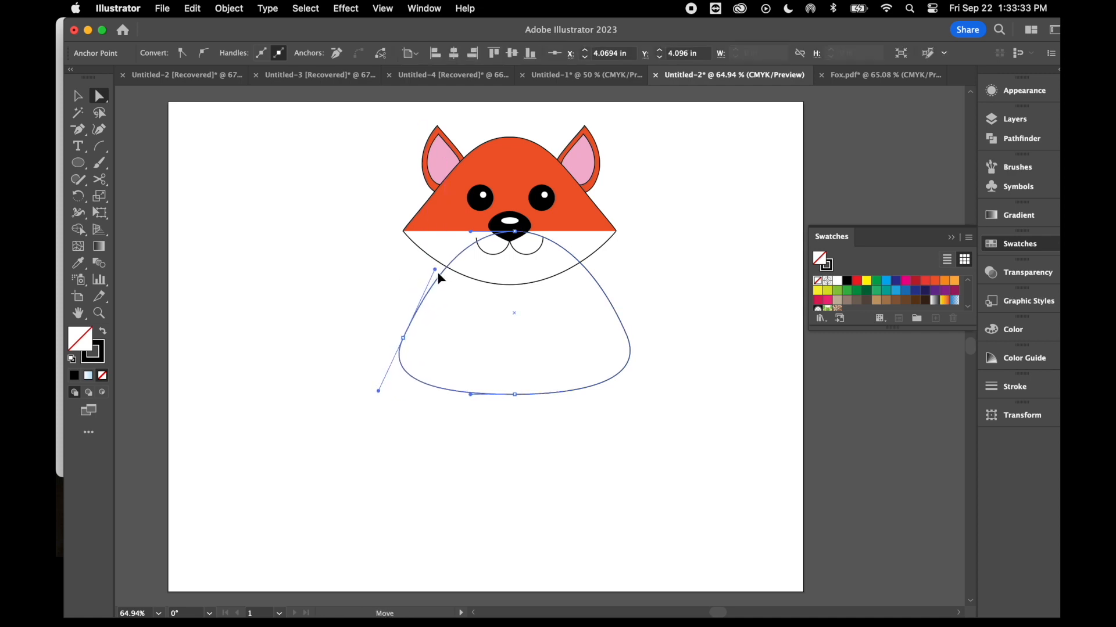
{"action": "left_click", "coordinate": [515, 232]}
{"action": "left_click", "coordinate": [182, 53]}
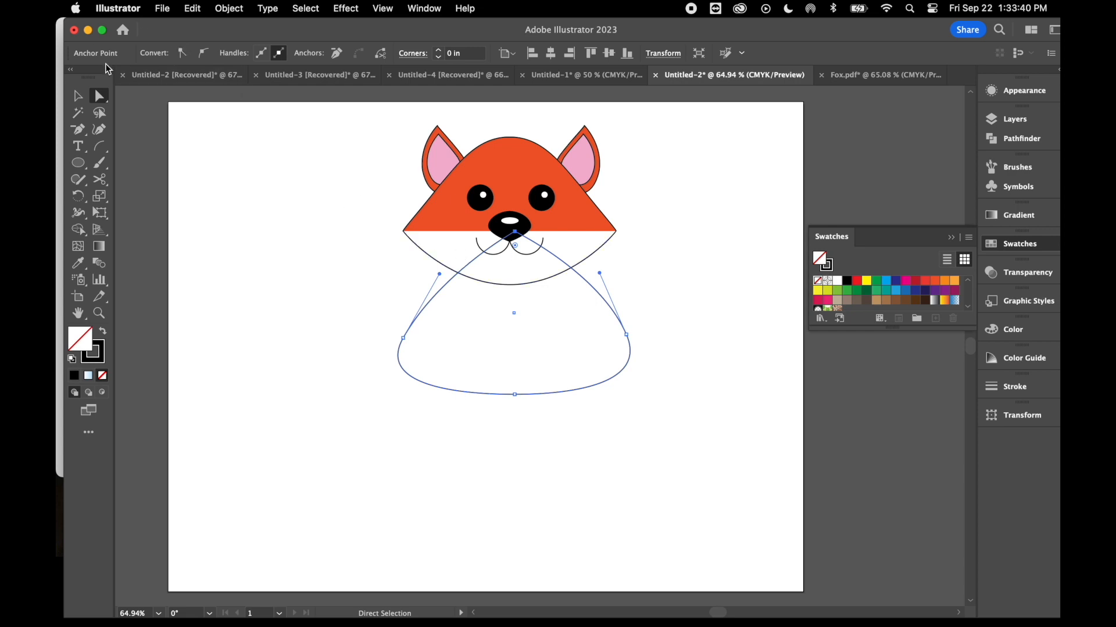
Step: Fill the body shape with the orange sampled from the fox's forehead and give it a black outline
{"action": "left_click", "coordinate": [78, 96]}
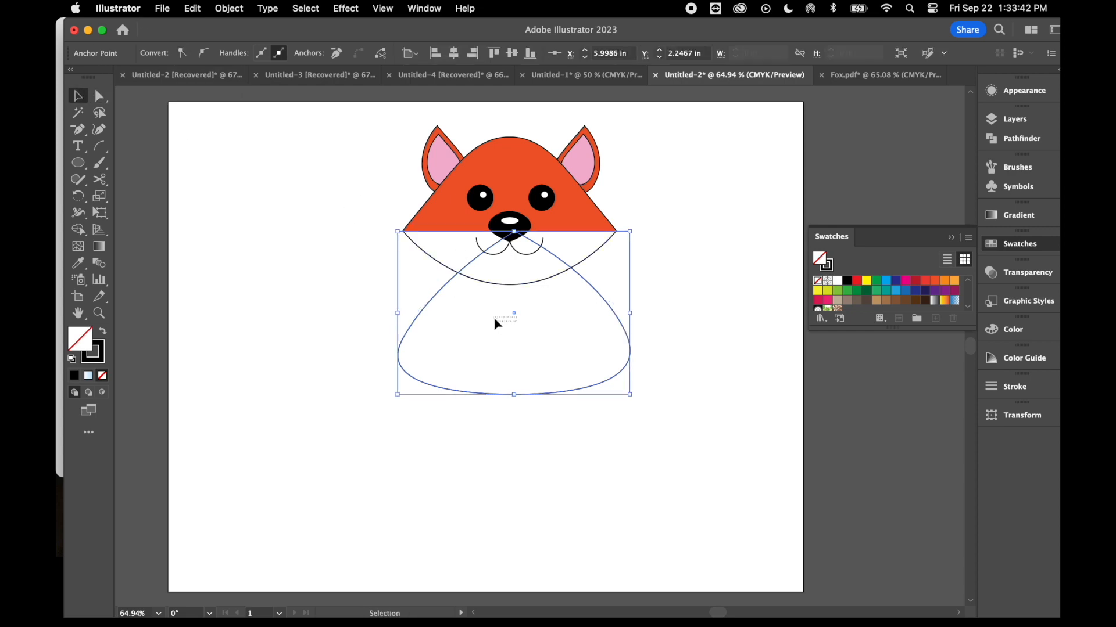
{"action": "left_click", "coordinate": [524, 318]}
{"action": "left_click", "coordinate": [617, 316]}
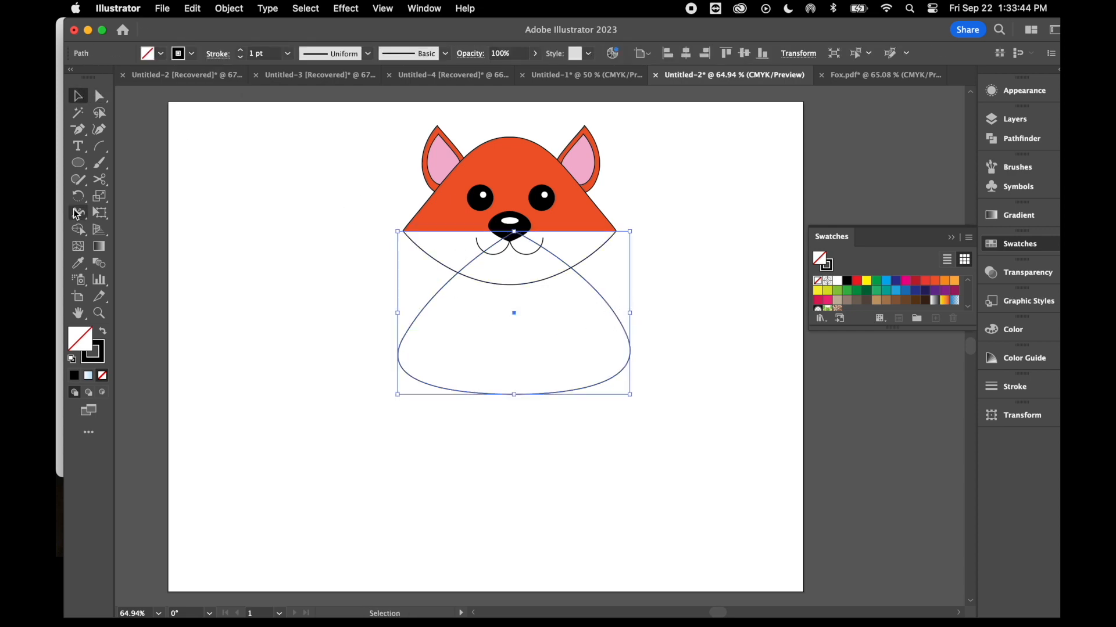
{"action": "left_click", "coordinate": [77, 263]}
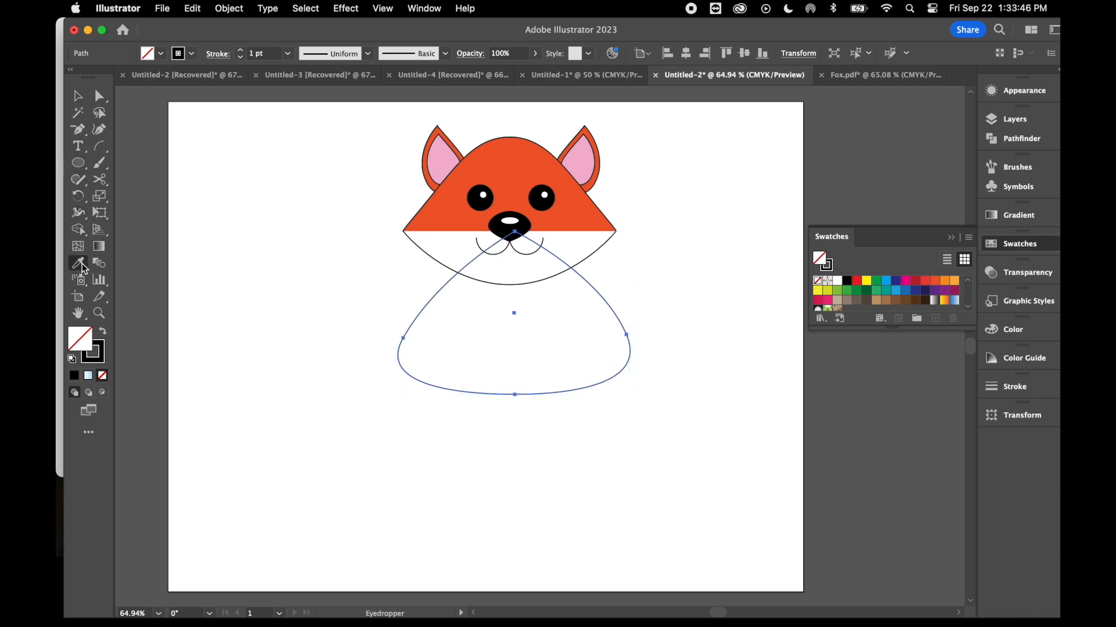
{"action": "left_click", "coordinate": [522, 156]}
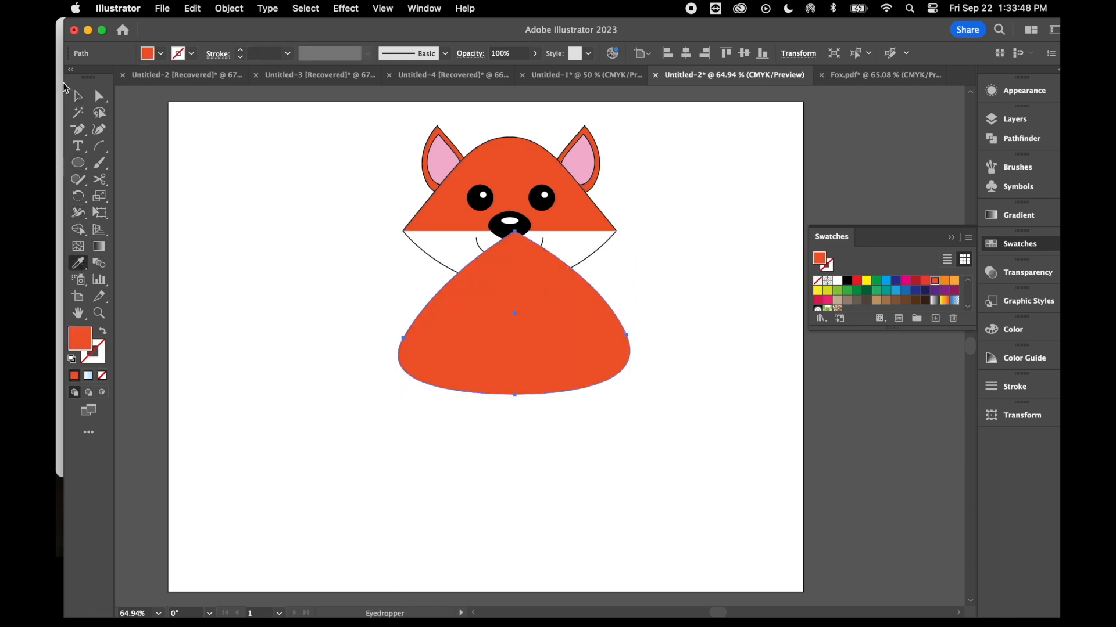
{"action": "left_click", "coordinate": [101, 361]}
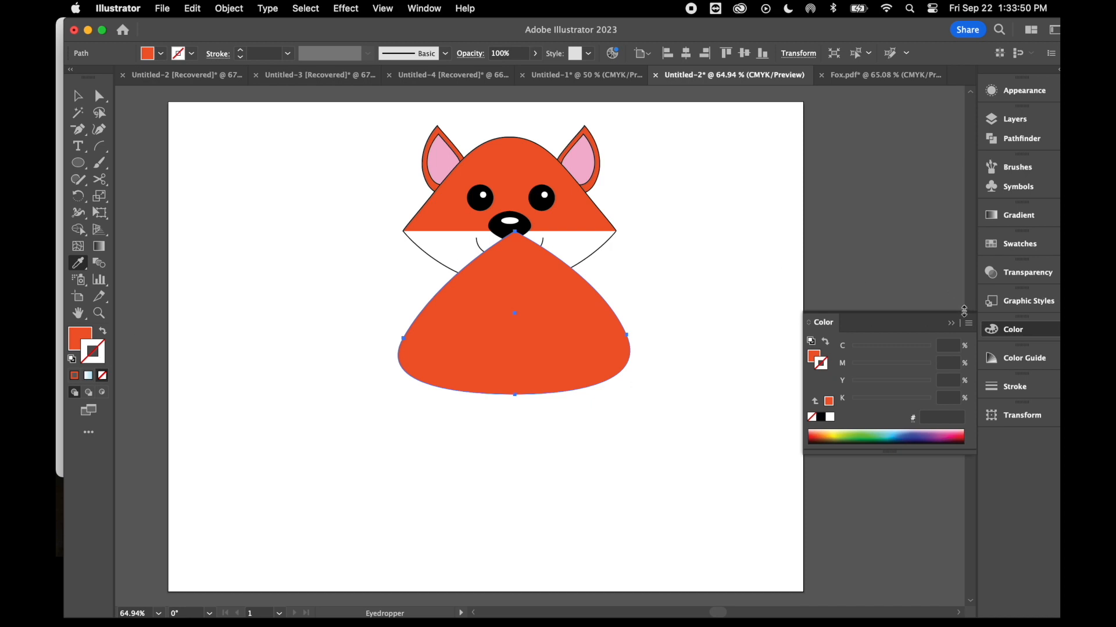
{"action": "left_click", "coordinate": [821, 417]}
{"action": "key", "text": "v"}
{"action": "left_click", "coordinate": [682, 321]}
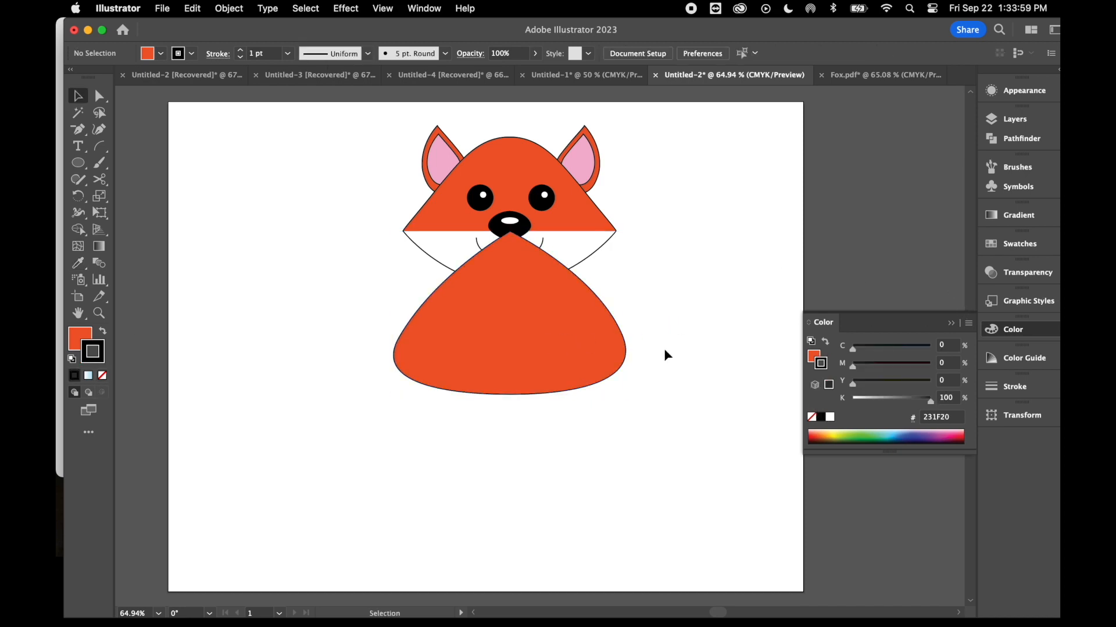
Step: Stretch the body shape downward to make it taller and keep it centred under the head
{"action": "left_click", "coordinate": [501, 394]}
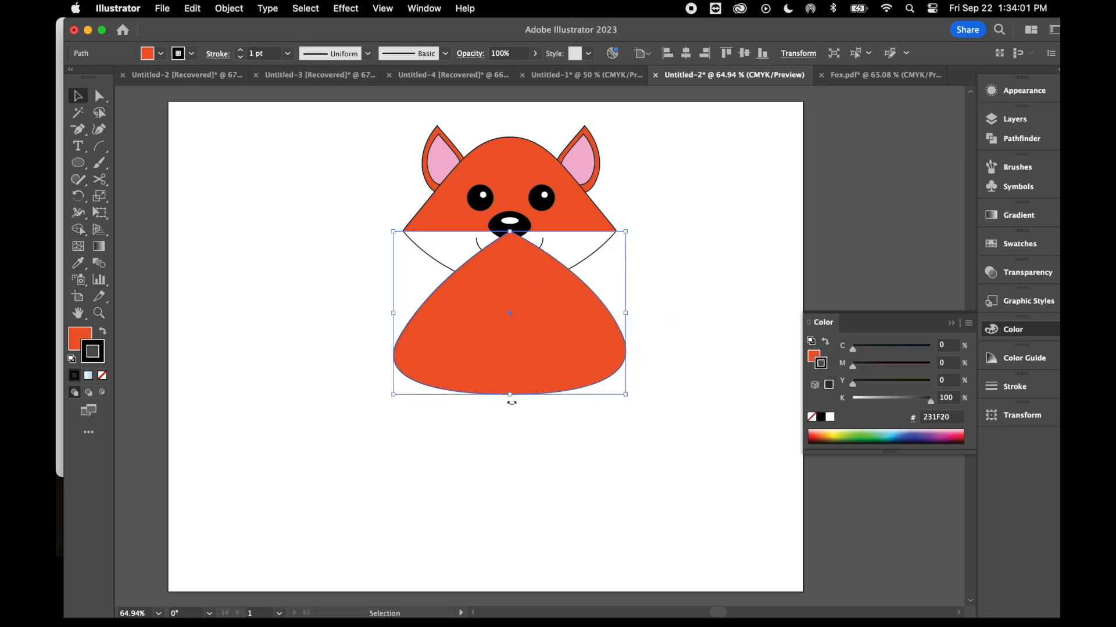
{"action": "left_click_drag", "start_coordinate": [509, 396], "coordinate": [508, 432]}
{"action": "left_click_drag", "start_coordinate": [549, 391], "coordinate": [547, 389]}
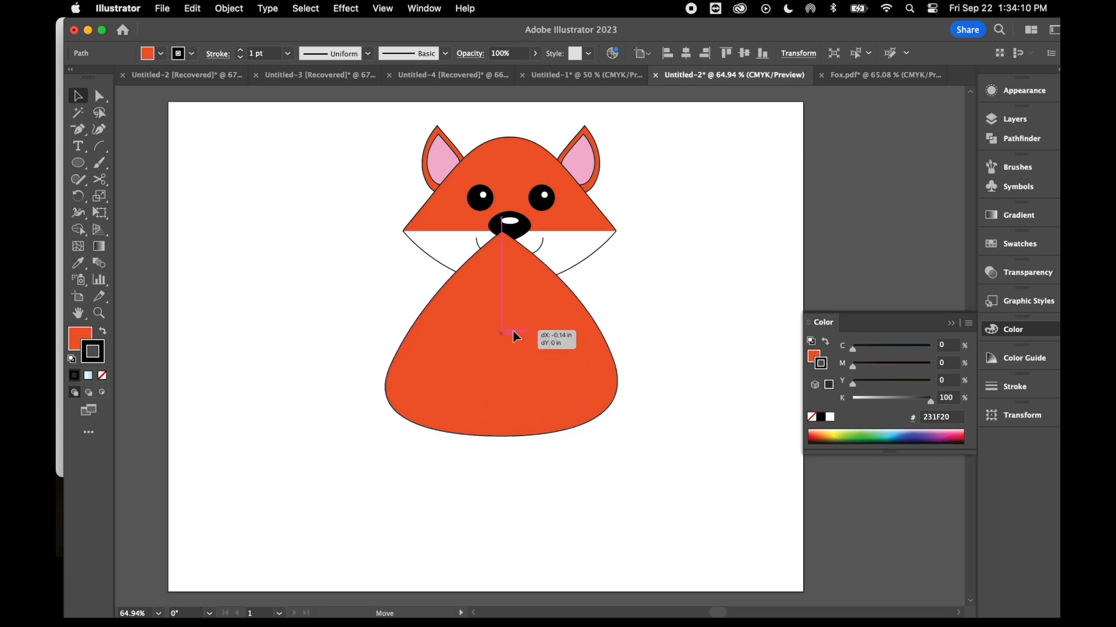
Step: Send the body behind the head and shift it slightly up and to the left
{"action": "left_click", "coordinate": [231, 11]}
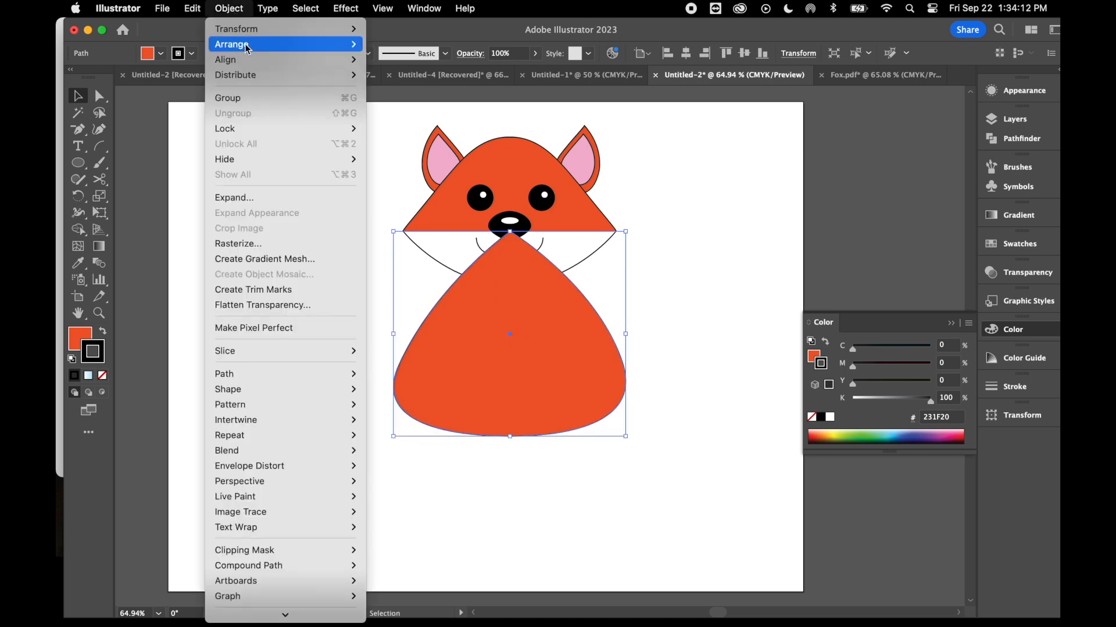
{"action": "mouse_move", "coordinate": [256, 45]}
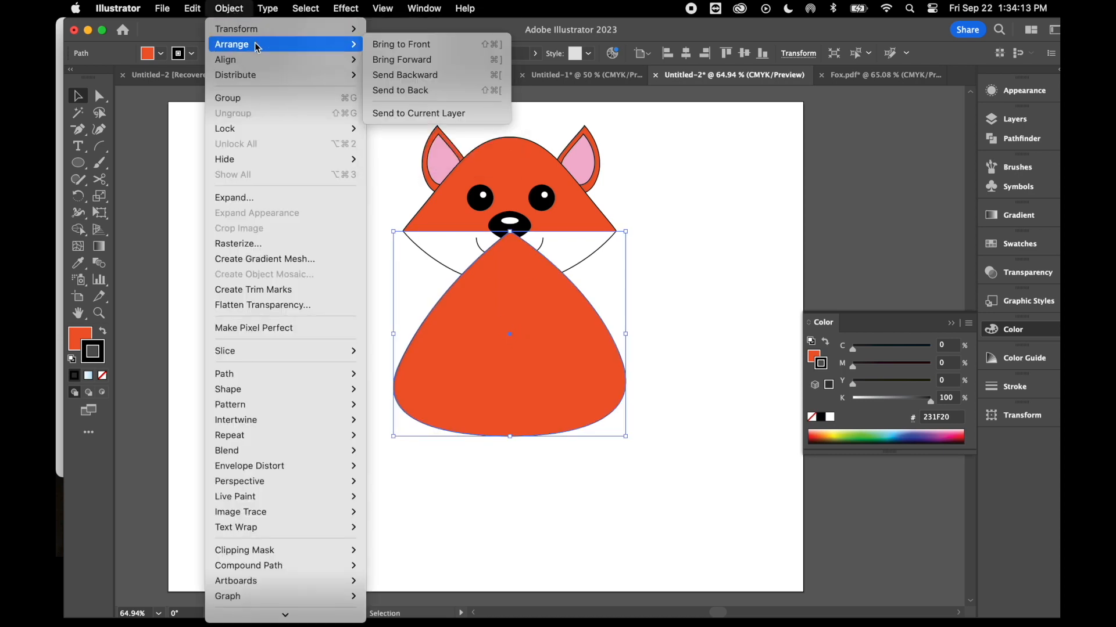
{"action": "left_click", "coordinate": [433, 90]}
{"action": "right_click", "coordinate": [661, 325]}
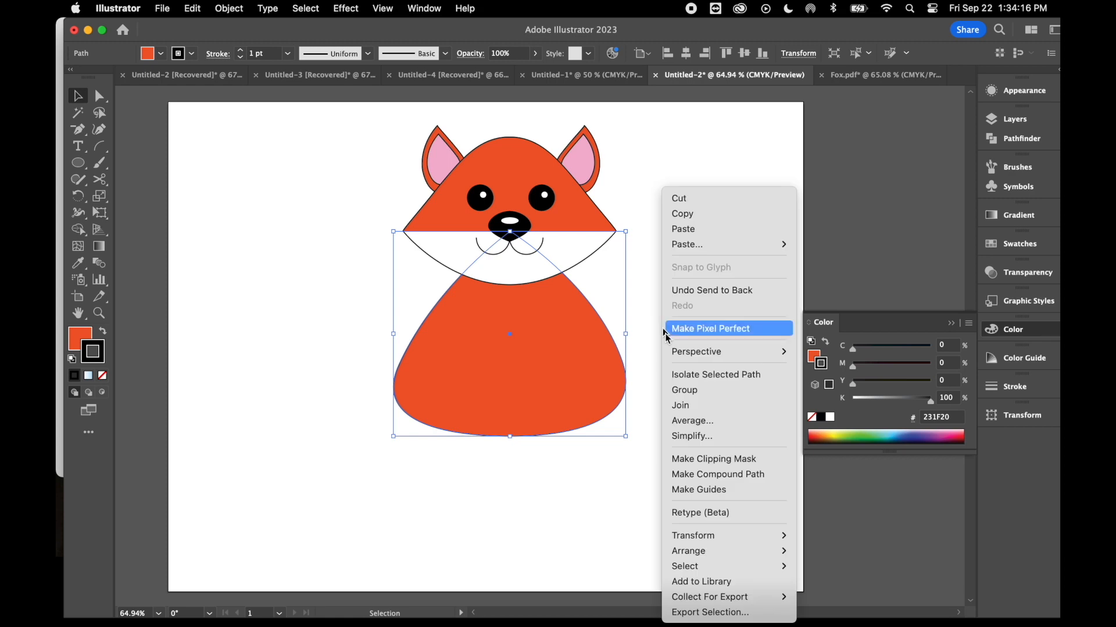
{"action": "mouse_move", "coordinate": [716, 552]}
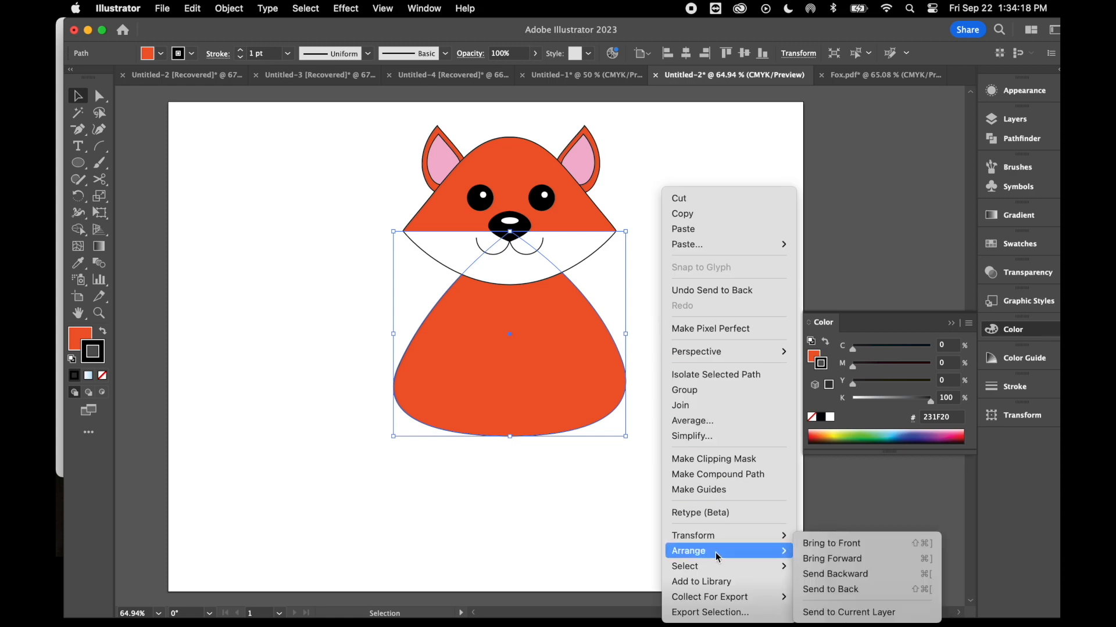
{"action": "left_click", "coordinate": [854, 590]}
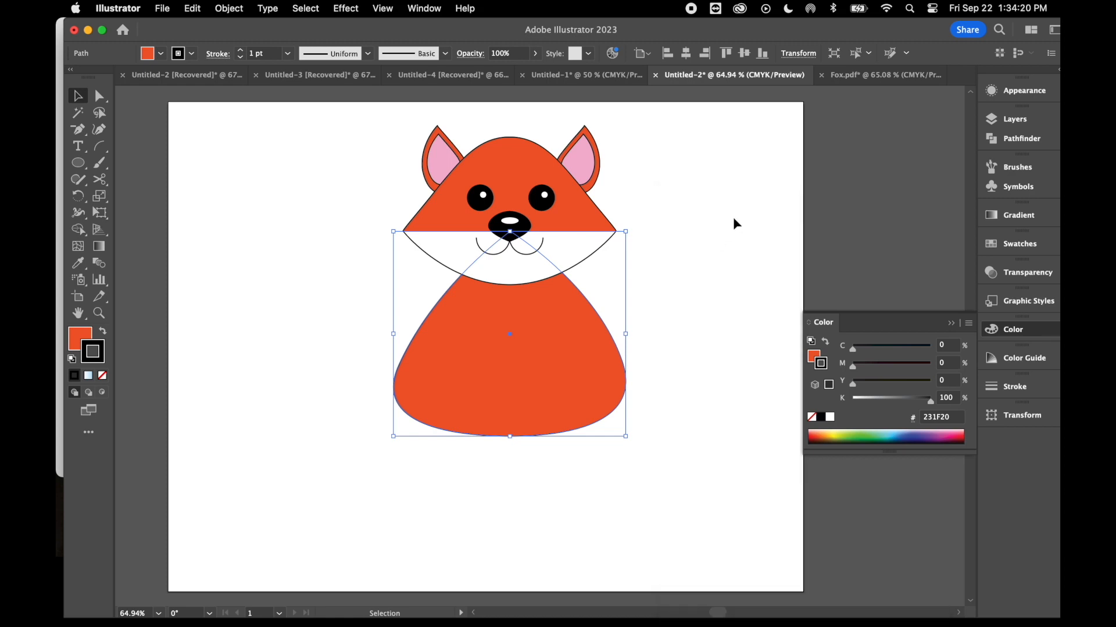
{"action": "left_click", "coordinate": [727, 221]}
{"action": "left_click_drag", "start_coordinate": [521, 387], "coordinate": [517, 381]}
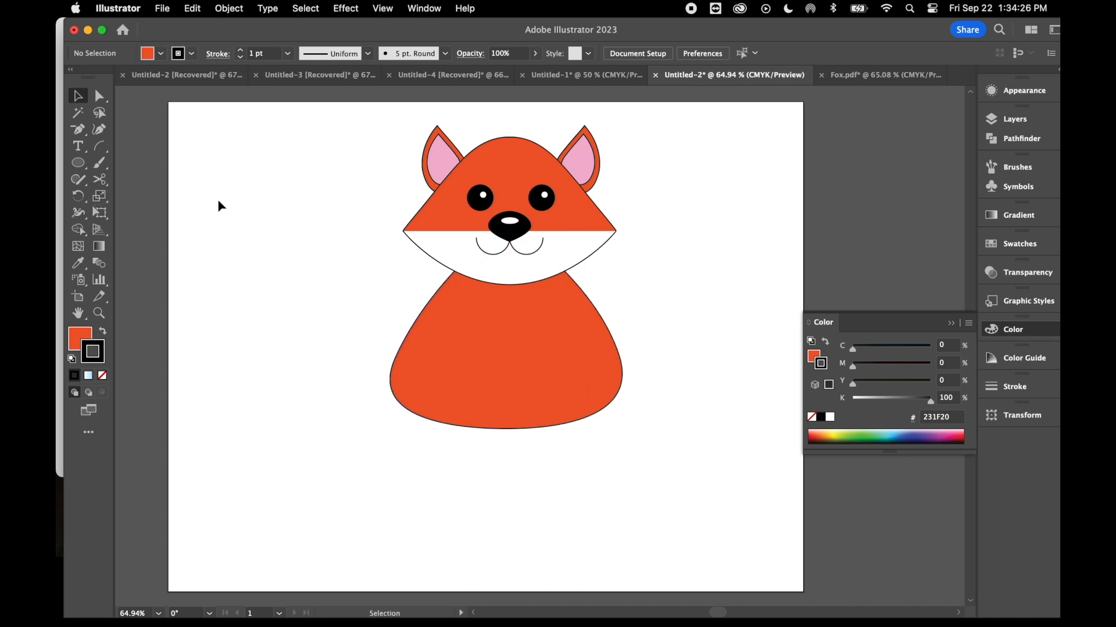
Step: Draw an upright ellipse on the chest and pull its side anchors up and outward to form a patch tapering downward
{"action": "left_click", "coordinate": [79, 164]}
{"action": "left_click_drag", "start_coordinate": [476, 268], "coordinate": [555, 392]}
{"action": "left_click", "coordinate": [100, 96]}
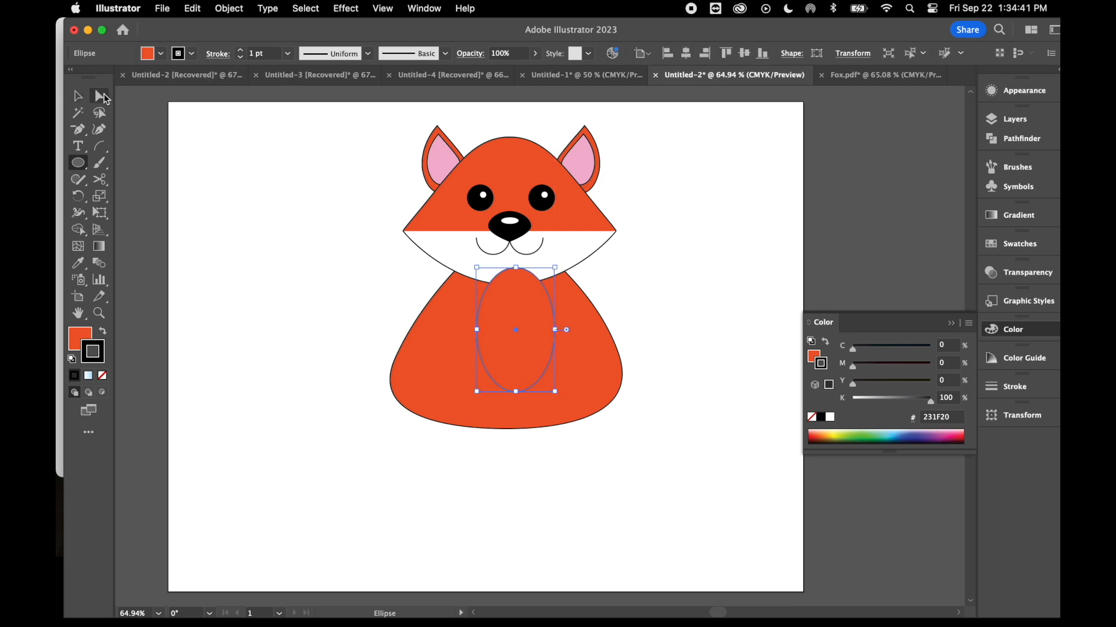
{"action": "left_click_drag", "start_coordinate": [477, 330], "coordinate": [456, 291]}
{"action": "left_click_drag", "start_coordinate": [555, 334], "coordinate": [566, 289]}
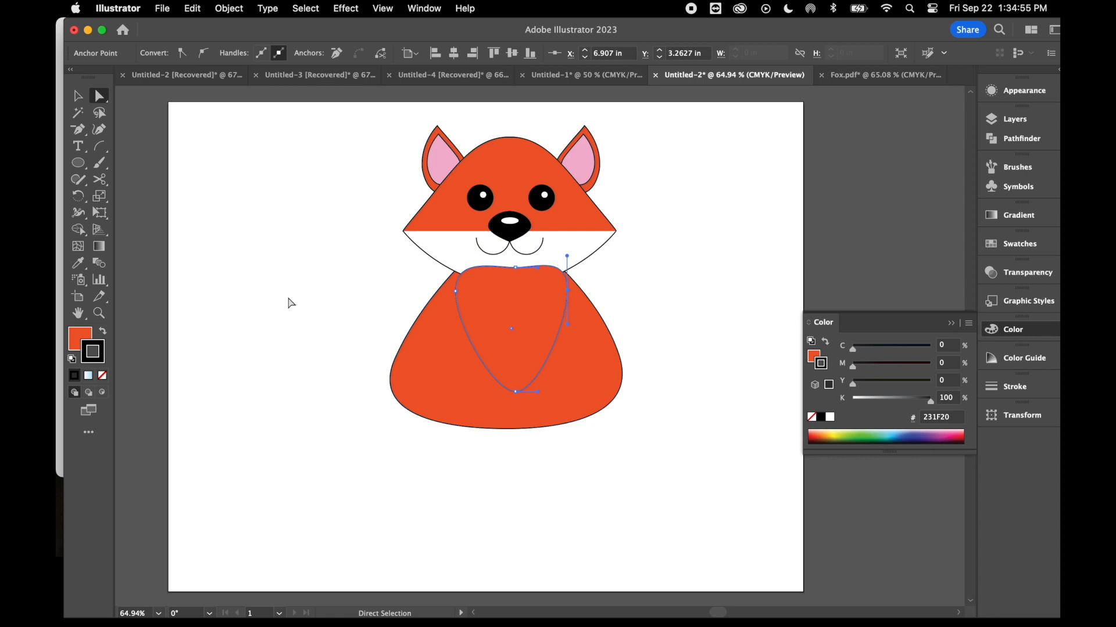
Step: Fill the chest patch with white sampled from the artboard, keeping its black outline, and nudge it slightly left
{"action": "left_click", "coordinate": [78, 263]}
{"action": "left_click", "coordinate": [353, 225]}
{"action": "key", "text": "v"}
{"action": "left_click", "coordinate": [356, 220]}
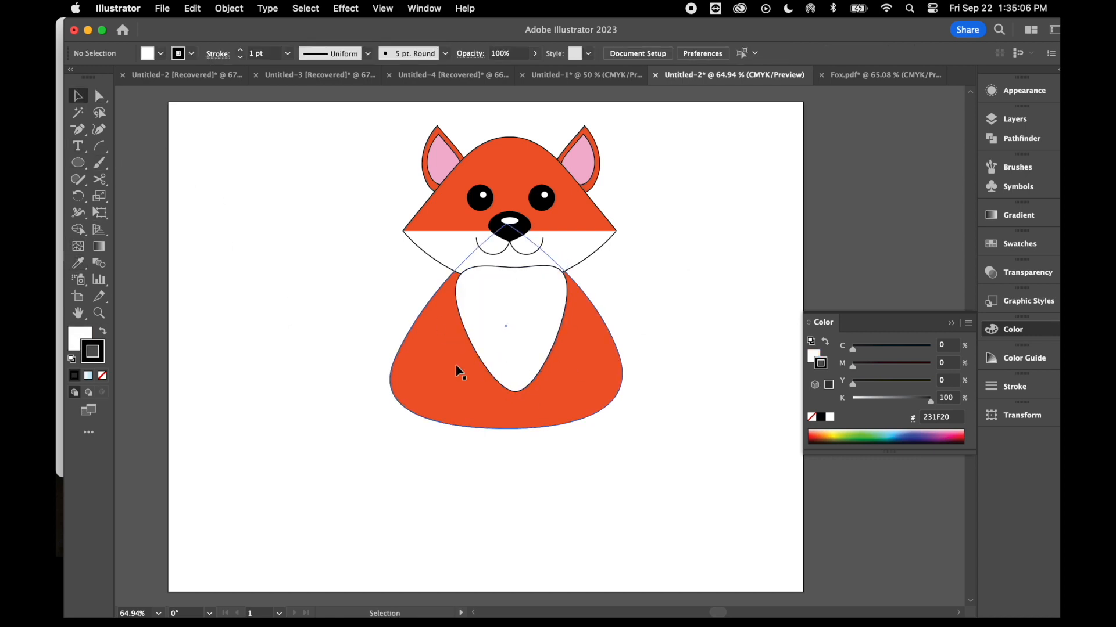
{"action": "mouse_move", "coordinate": [514, 335]}
{"action": "left_mouse_down"}
{"action": "mouse_move", "coordinate": [509, 307]}
{"action": "mouse_move", "coordinate": [509, 334]}
{"action": "left_mouse_up"}
{"action": "left_click", "coordinate": [347, 319]}
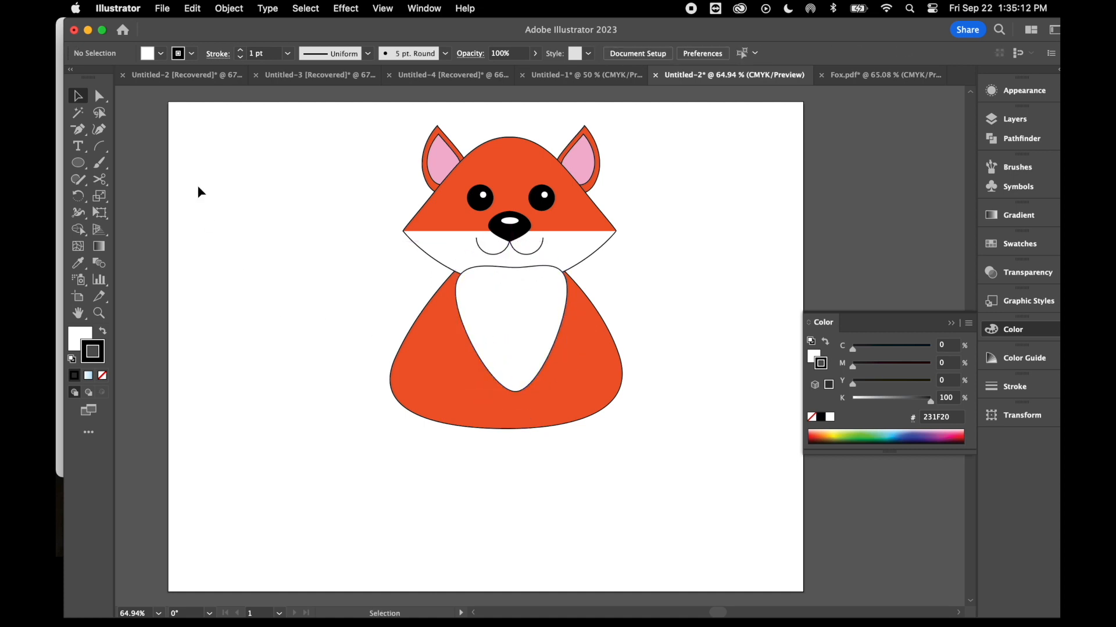
Step: Select the body and the white chest patch together and send both behind the head
{"action": "left_click", "coordinate": [433, 370]}
{"action": "left_click", "coordinate": [504, 335], "text": "shift"}
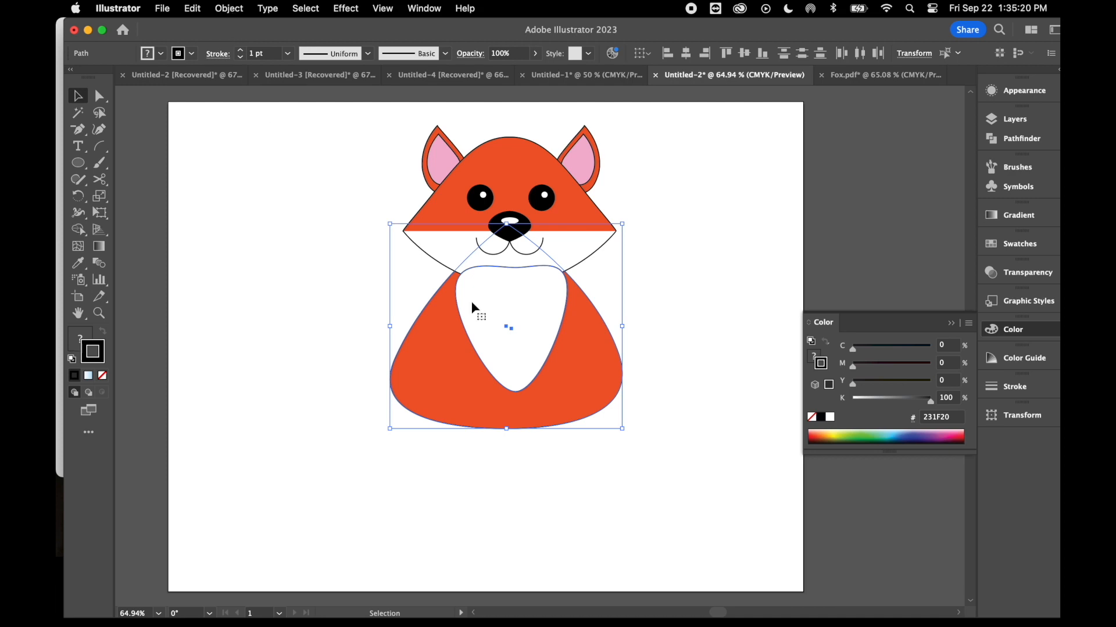
{"action": "right_click", "coordinate": [311, 288]}
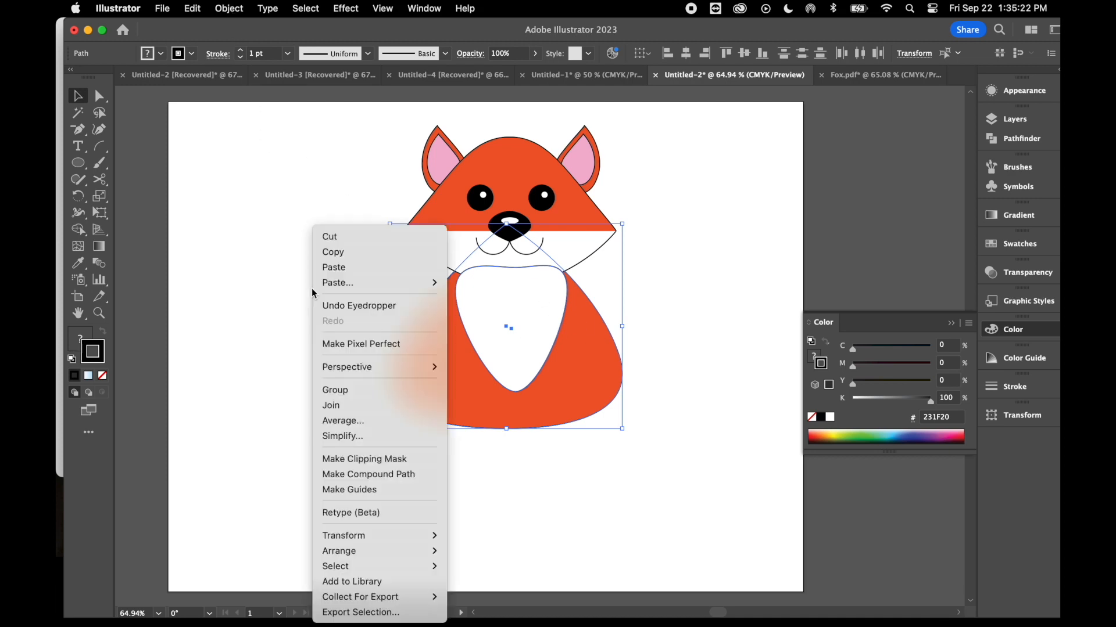
{"action": "mouse_move", "coordinate": [390, 552]}
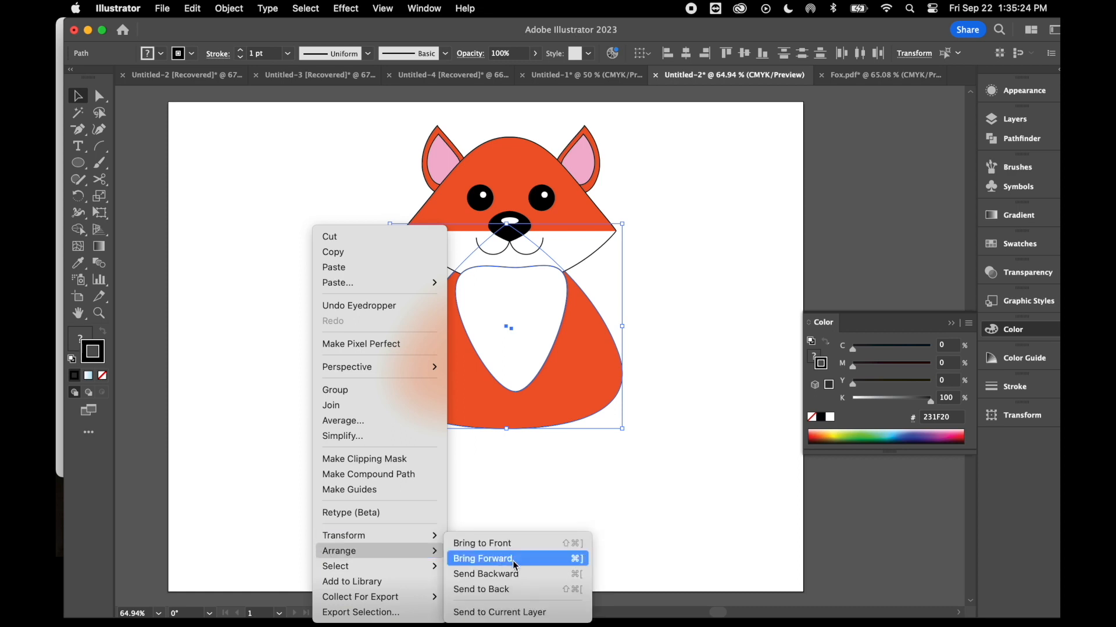
{"action": "left_click", "coordinate": [520, 589]}
{"action": "left_click", "coordinate": [668, 280]}
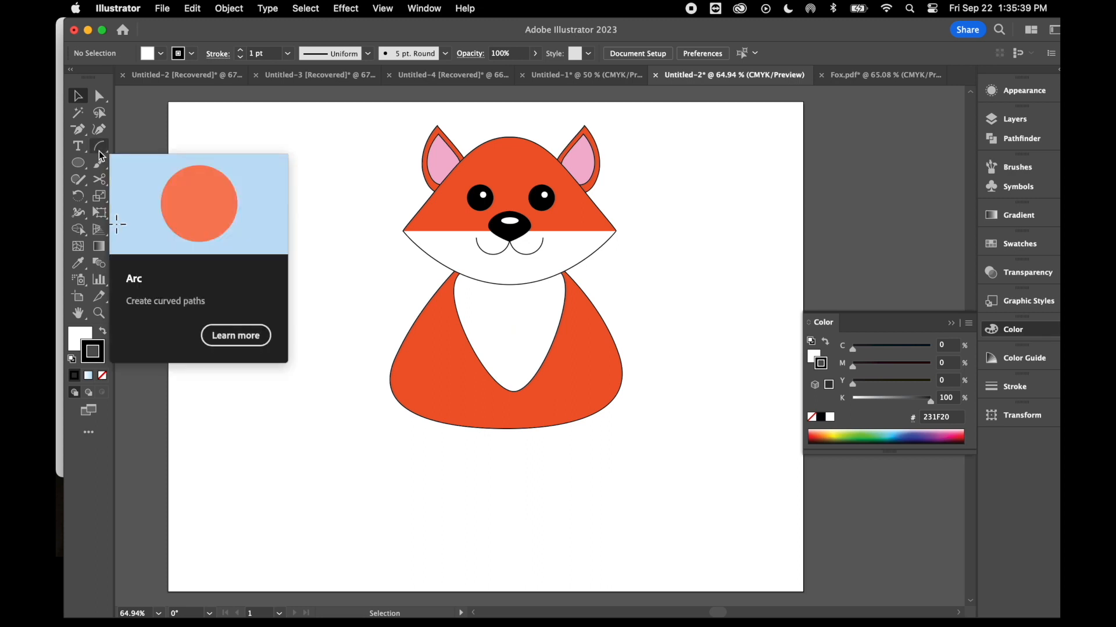
Step: Draw a narrow upright ellipse over the body's left edge and fill it with the body's orange and black outline
{"action": "left_click", "coordinate": [78, 164]}
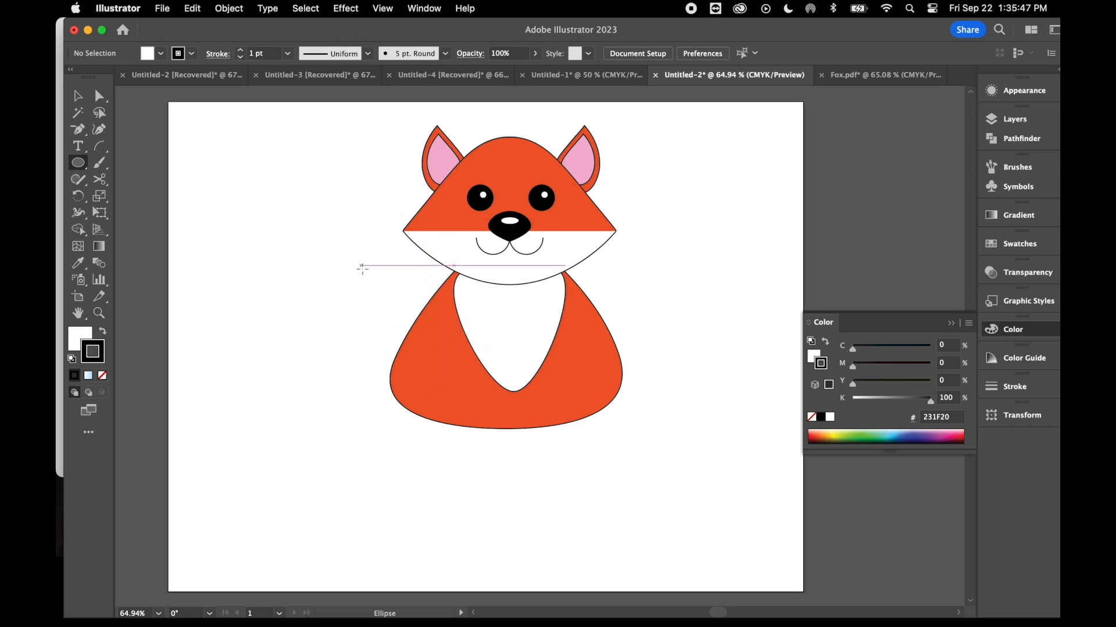
{"action": "left_click_drag", "start_coordinate": [373, 269], "coordinate": [422, 404]}
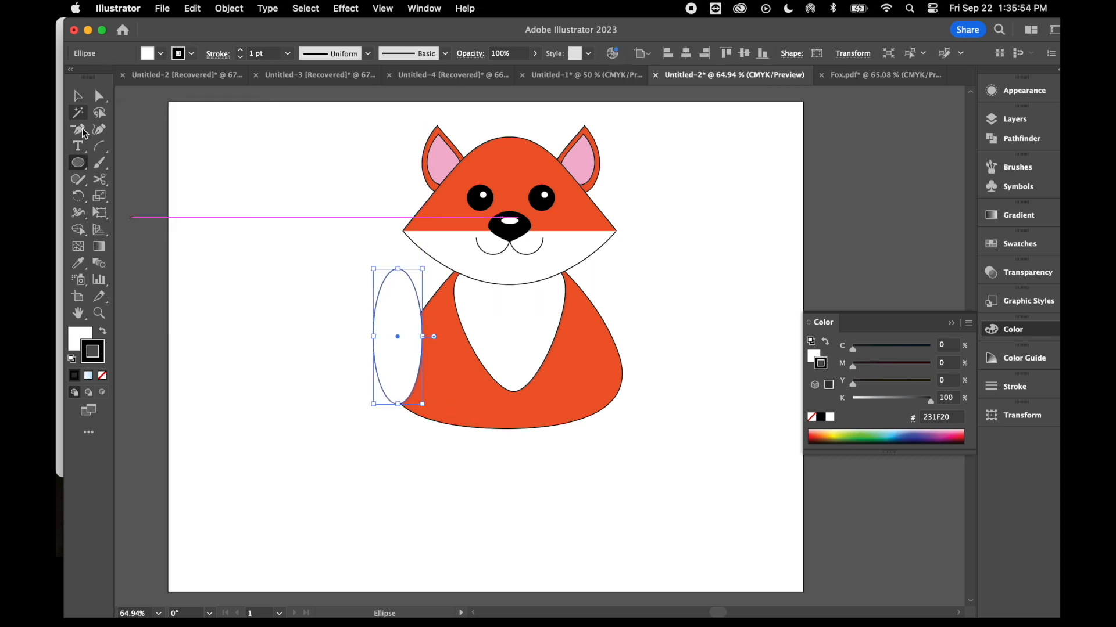
{"action": "left_click", "coordinate": [77, 262]}
{"action": "left_click", "coordinate": [460, 378]}
{"action": "left_click", "coordinate": [80, 96]}
{"action": "left_click", "coordinate": [253, 250]}
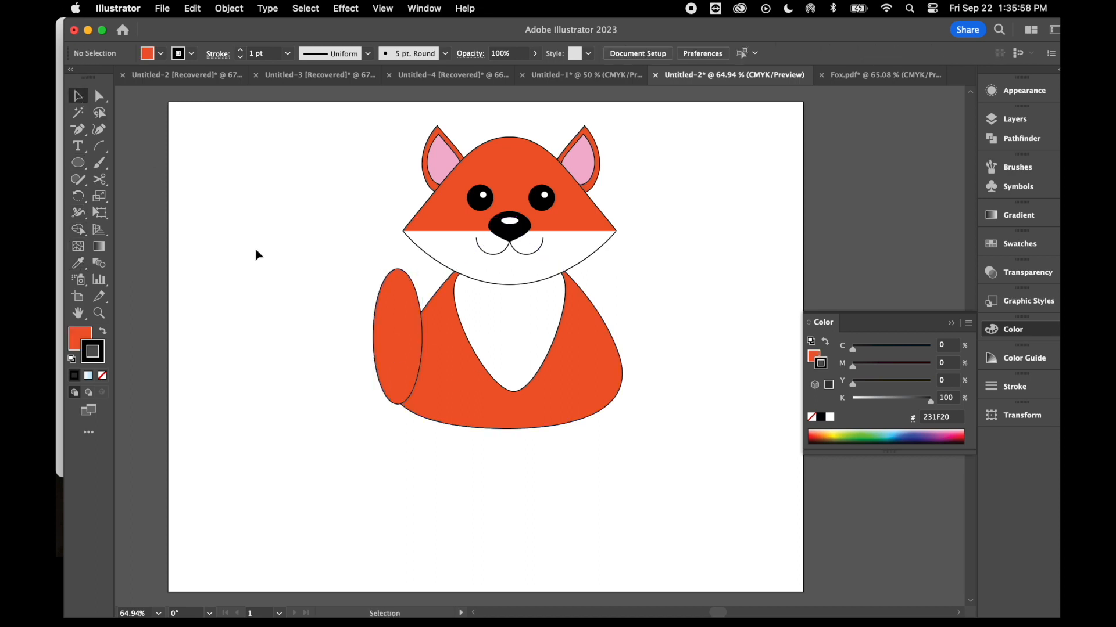
Step: Widen the narrow orange ellipse and rotate it so its upper end leans away from the body
{"action": "left_click_drag", "start_coordinate": [404, 357], "coordinate": [378, 337]}
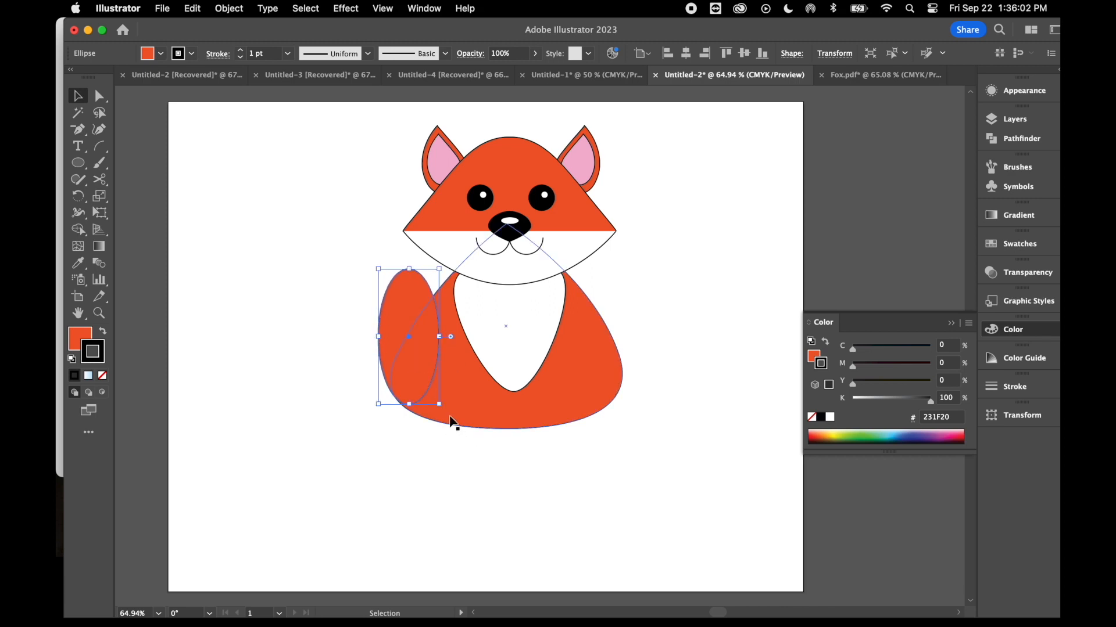
{"action": "left_click_drag", "start_coordinate": [453, 423], "coordinate": [406, 375]}
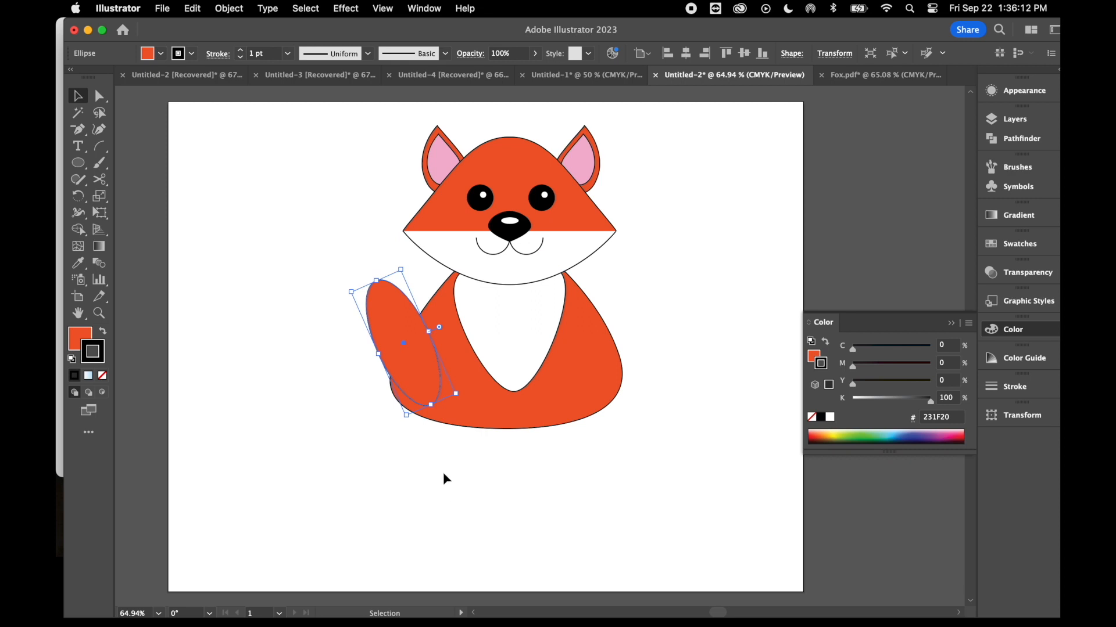
Step: Duplicate the tilted orange ellipse and place the copy over the body's right edge
{"action": "key", "text": "a"}
{"action": "key", "text": "super+c"}
{"action": "key", "text": "super+v"}
{"action": "scroll", "coordinate": [541, 374], "scroll_direction": "down", "scroll_amount": 1}
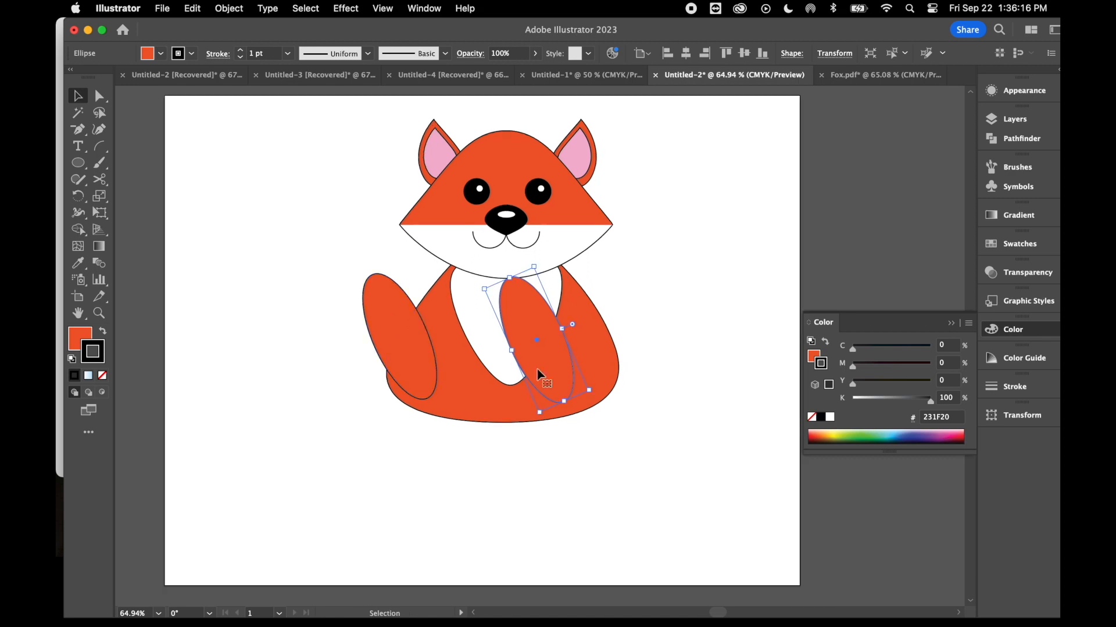
{"action": "left_click_drag", "start_coordinate": [542, 355], "coordinate": [627, 342]}
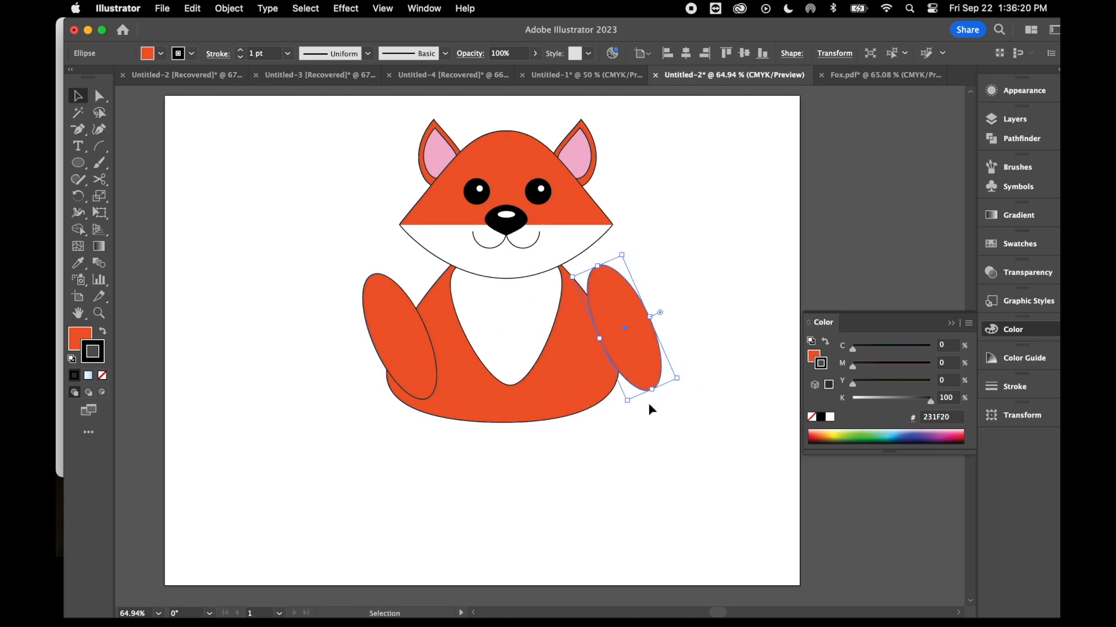
Step: Reflect the copied ellipse across the vertical axis and shift it inward to mirror the one on the body's other side
{"action": "left_click", "coordinate": [226, 8]}
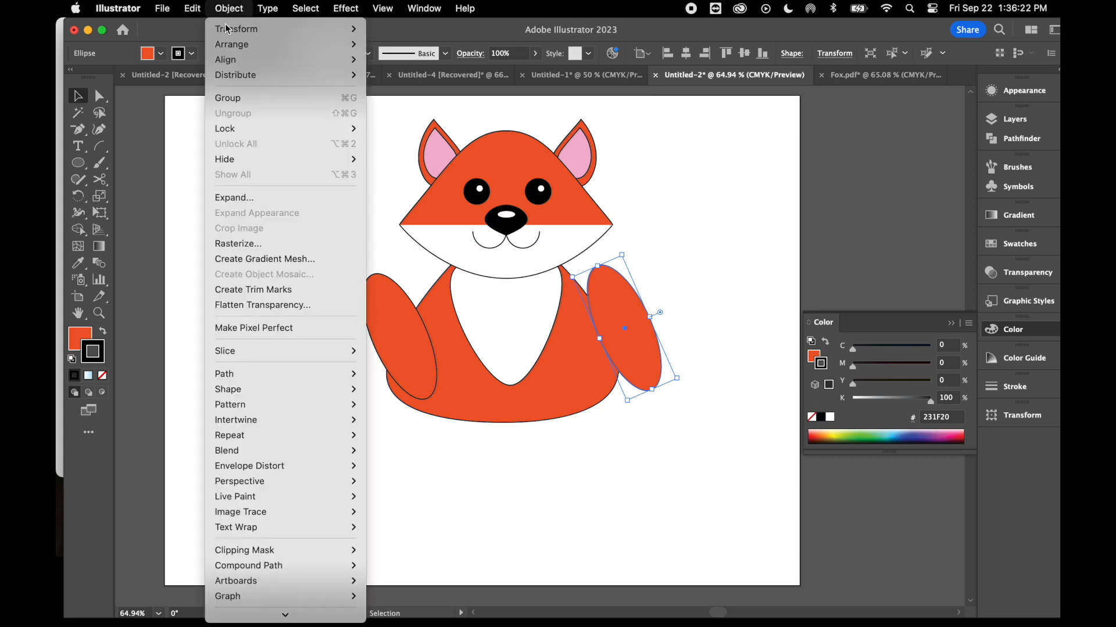
{"action": "mouse_move", "coordinate": [249, 47]}
{"action": "mouse_move", "coordinate": [250, 29]}
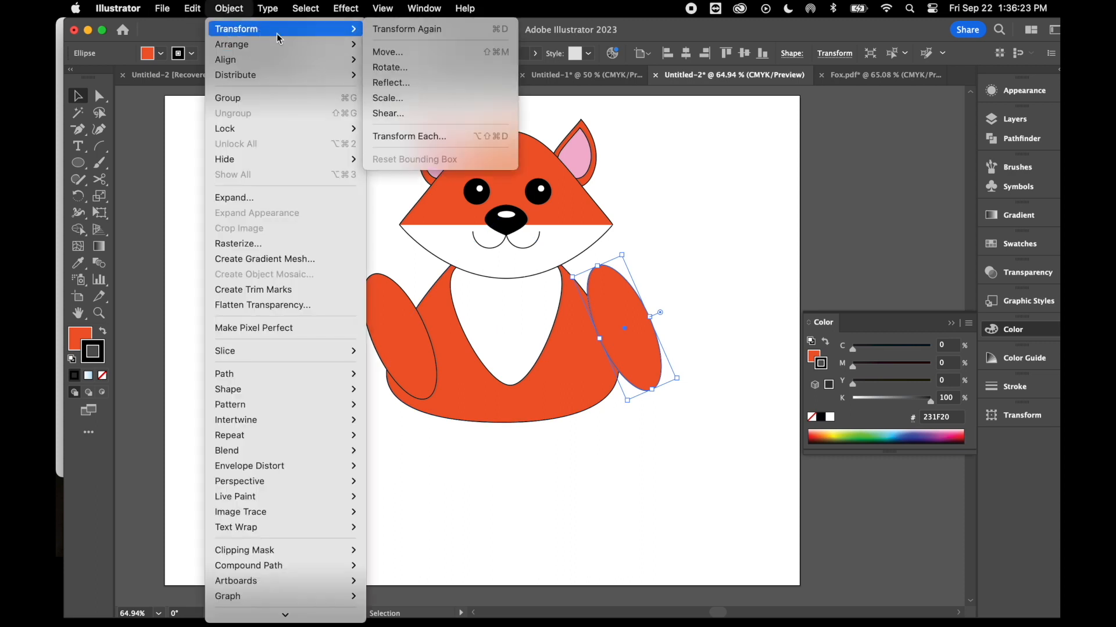
{"action": "left_click", "coordinate": [399, 84]}
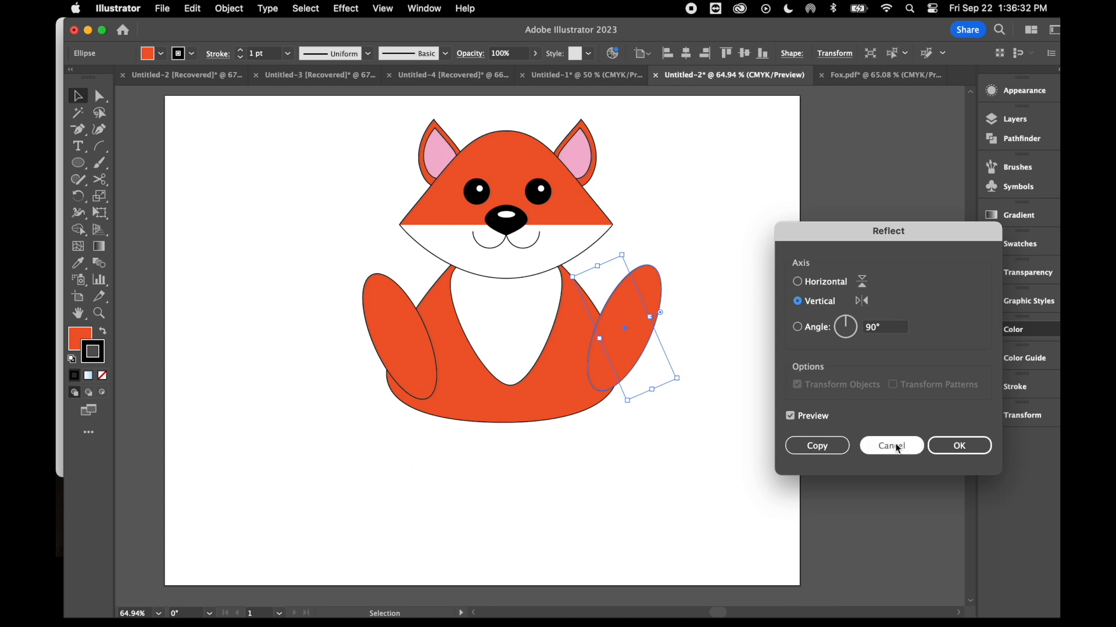
{"action": "left_click", "coordinate": [959, 445]}
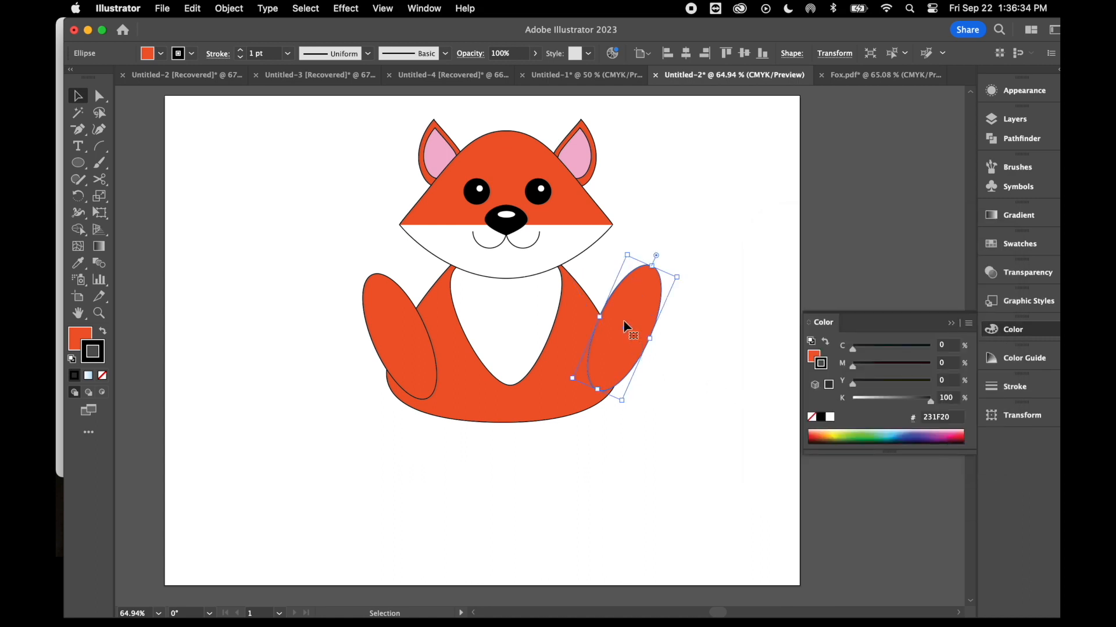
{"action": "left_click_drag", "start_coordinate": [626, 327], "coordinate": [613, 336]}
{"action": "left_click", "coordinate": [670, 443]}
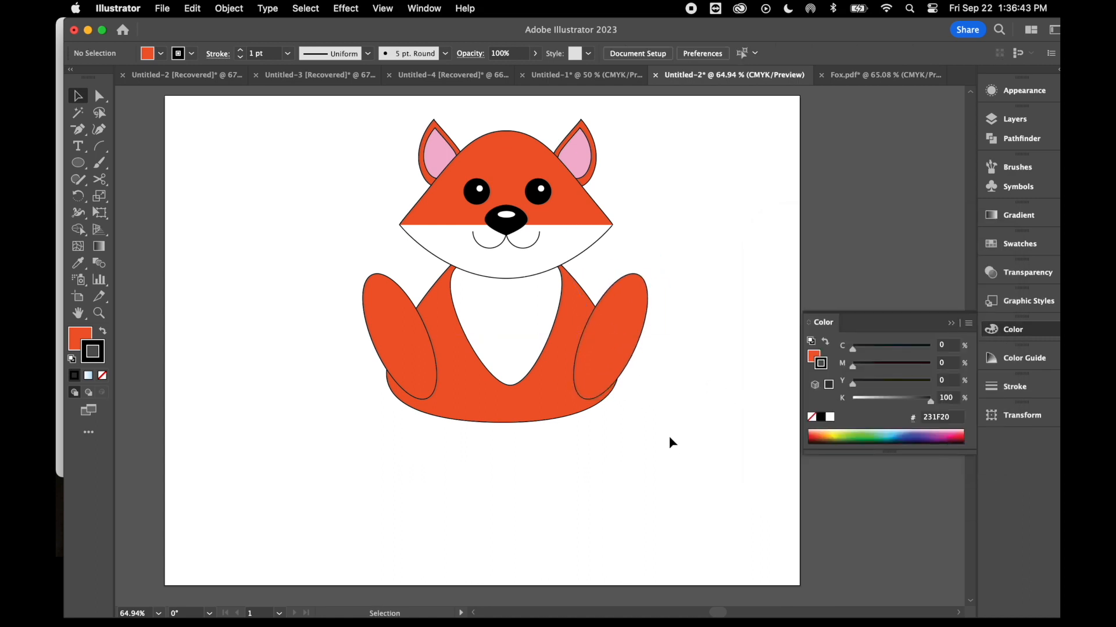
Step: Draw a wide horizontal orange ellipse on the empty area left of the fox and make it slightly taller
{"action": "left_click", "coordinate": [78, 163]}
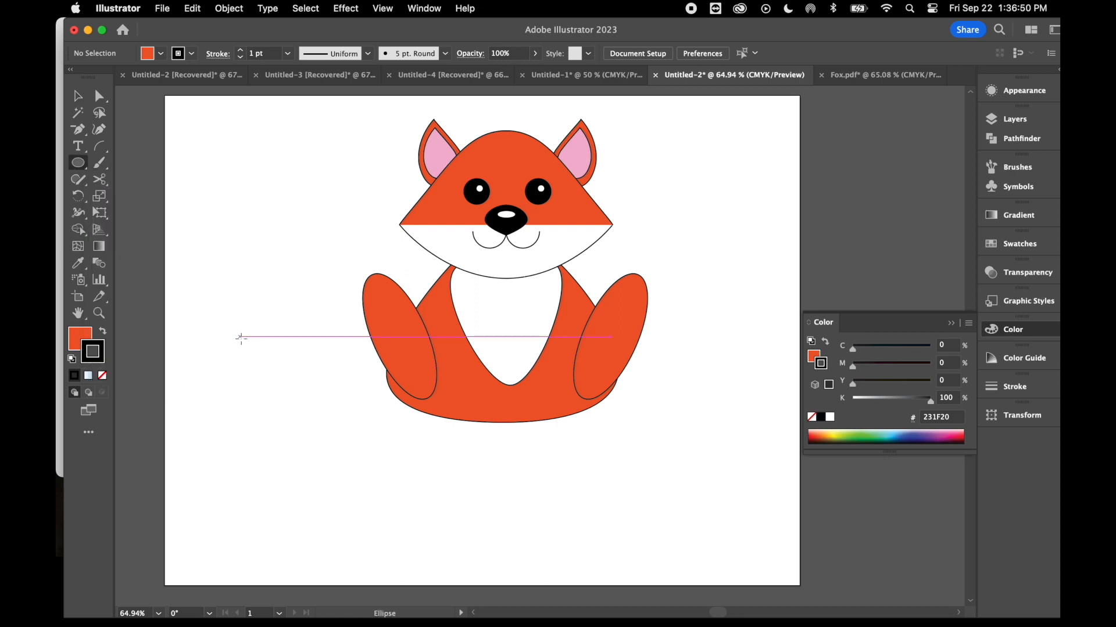
{"action": "left_click_drag", "start_coordinate": [218, 341], "coordinate": [319, 385]}
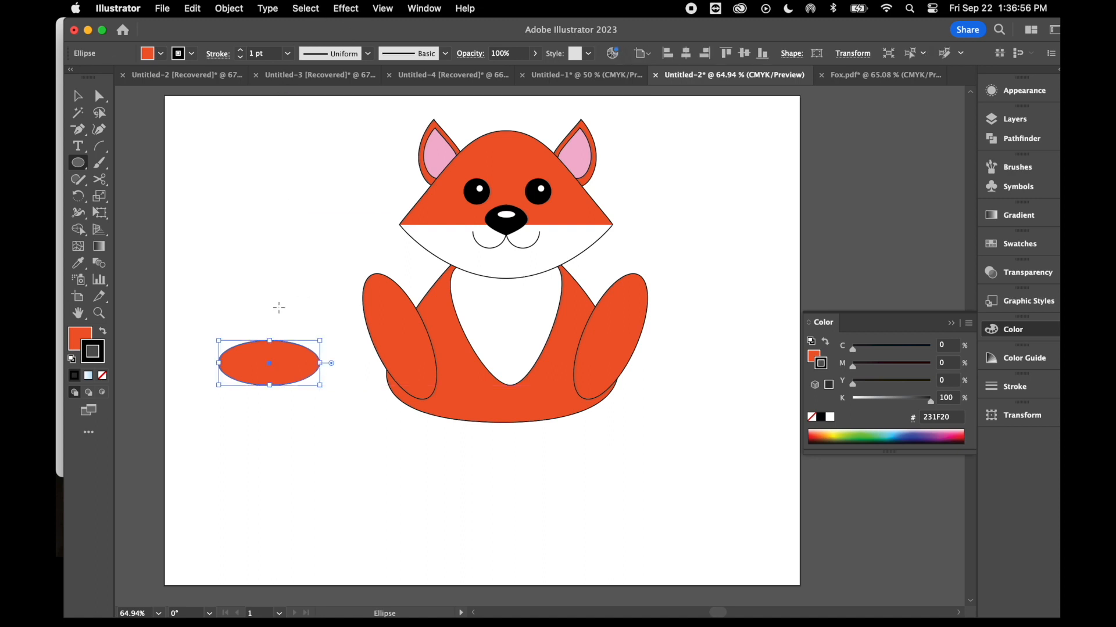
{"action": "left_click_drag", "start_coordinate": [269, 347], "coordinate": [270, 336]}
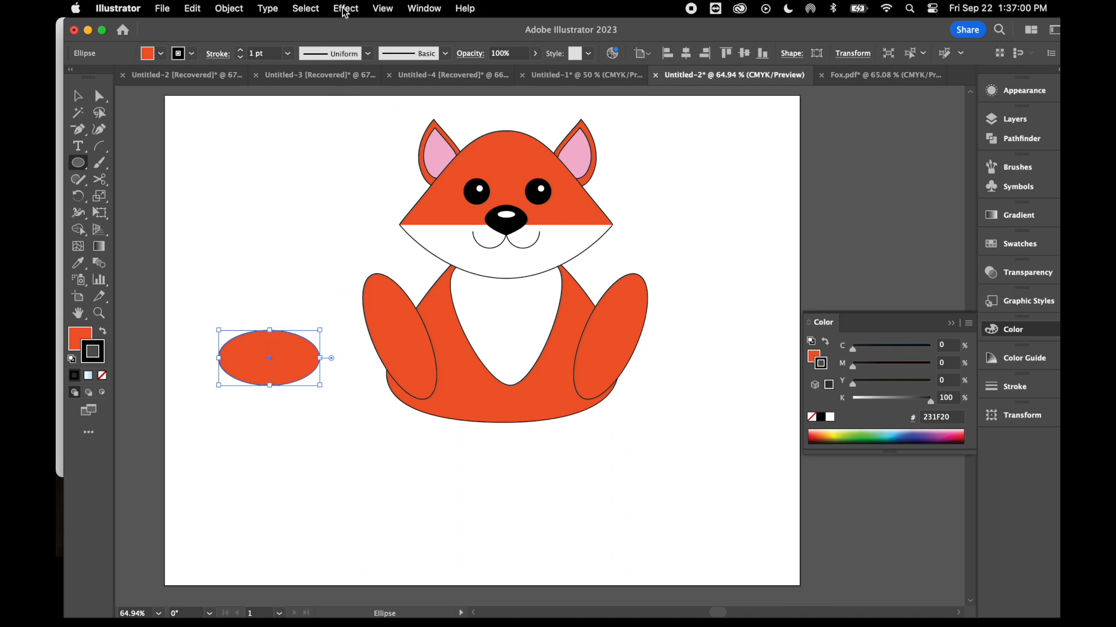
Step: Warp the wide ellipse with a horizontal Arc, setting the bend to 25% and the vertical distortion to 20%
{"action": "left_click", "coordinate": [78, 96]}
{"action": "left_click", "coordinate": [346, 8]}
{"action": "mouse_move", "coordinate": [412, 246]}
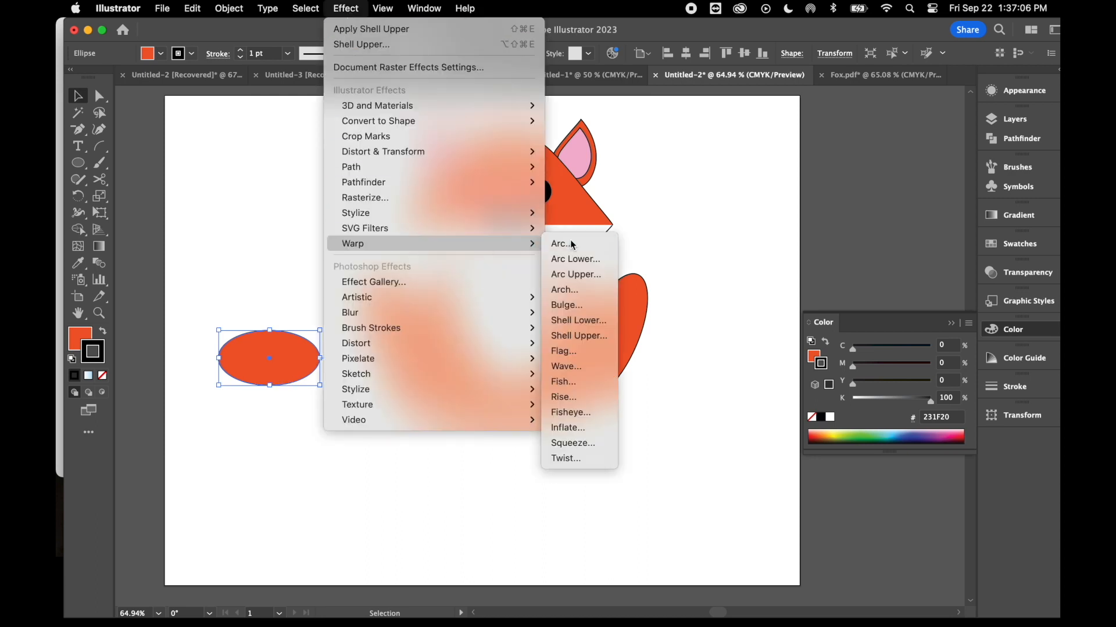
{"action": "left_click", "coordinate": [569, 244]}
{"action": "left_click_drag", "start_coordinate": [435, 127], "coordinate": [679, 120]}
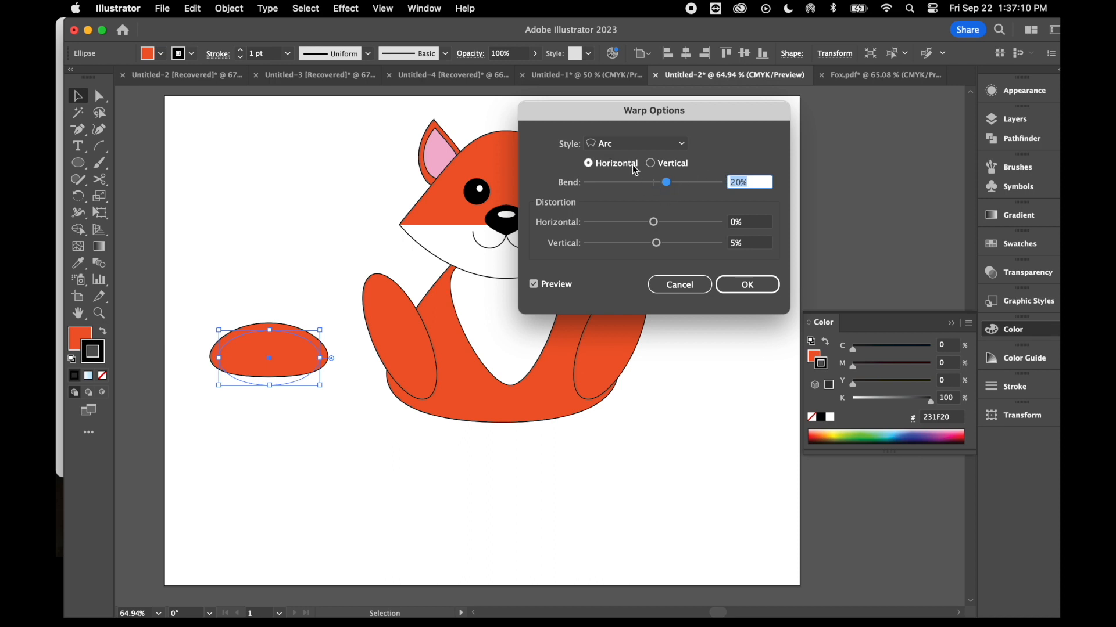
{"action": "left_click", "coordinate": [592, 166]}
{"action": "left_click_drag", "start_coordinate": [666, 183], "coordinate": [672, 189]}
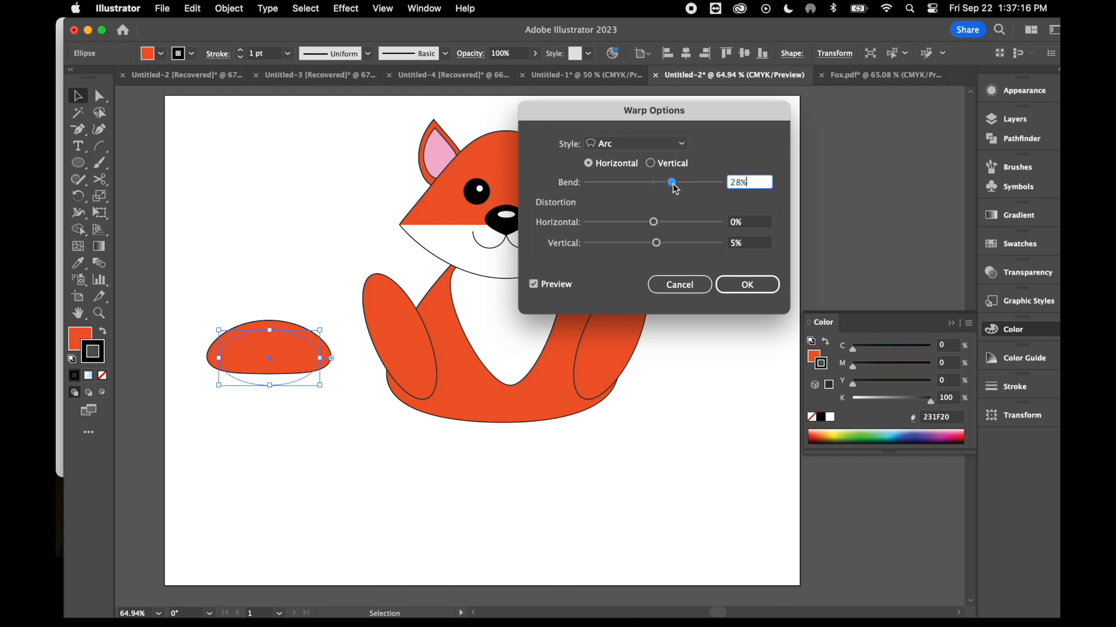
{"action": "left_click_drag", "start_coordinate": [671, 184], "coordinate": [671, 186]}
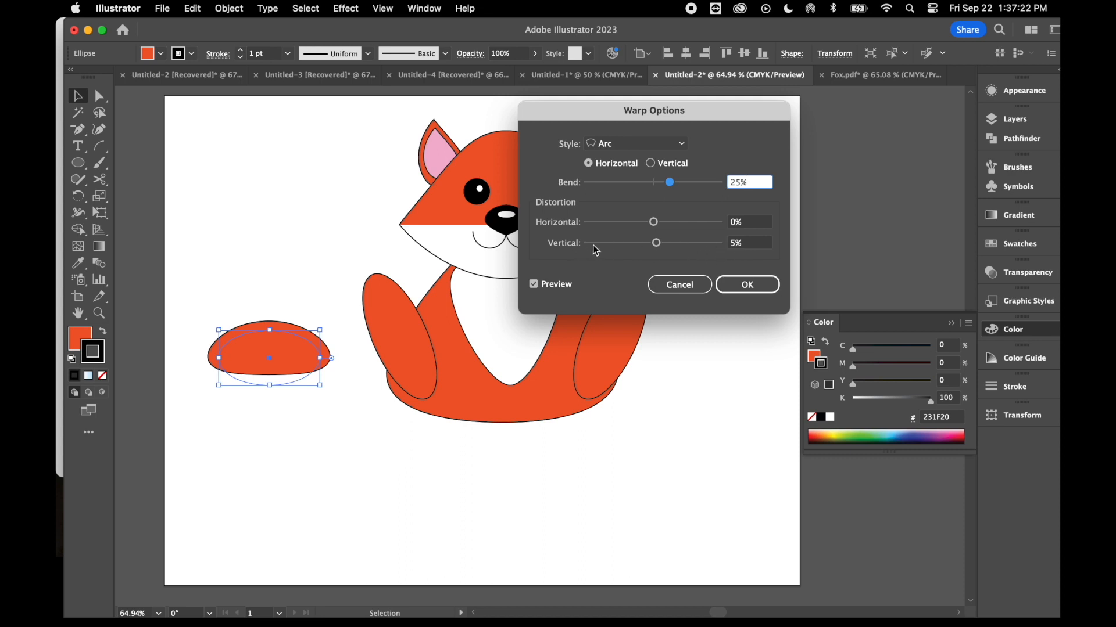
{"action": "left_click_drag", "start_coordinate": [657, 244], "coordinate": [671, 251]}
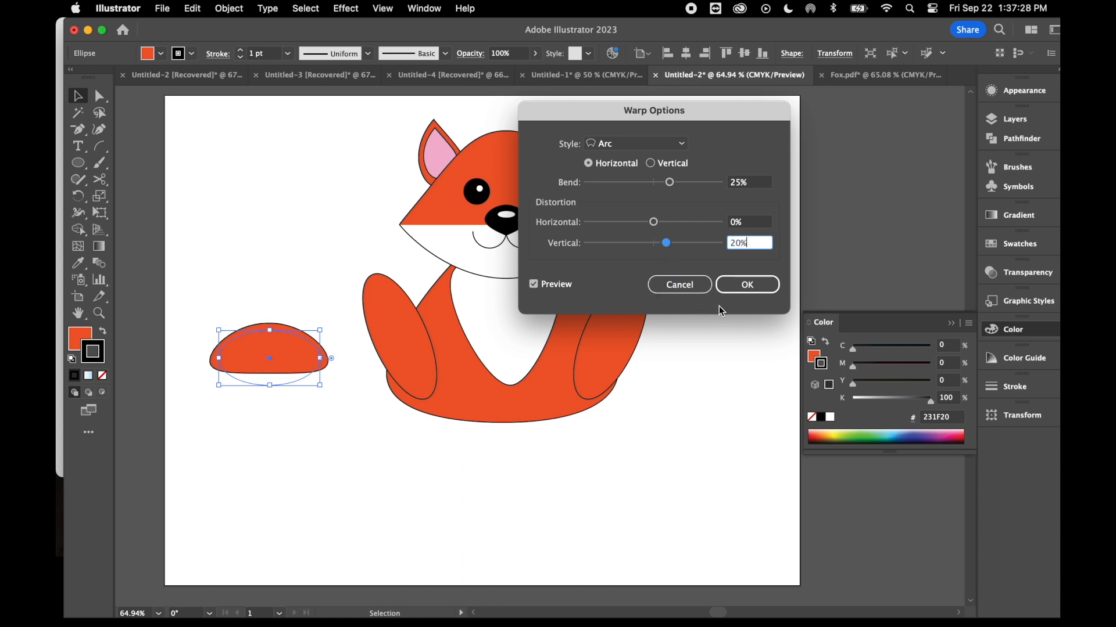
{"action": "left_click", "coordinate": [751, 287]}
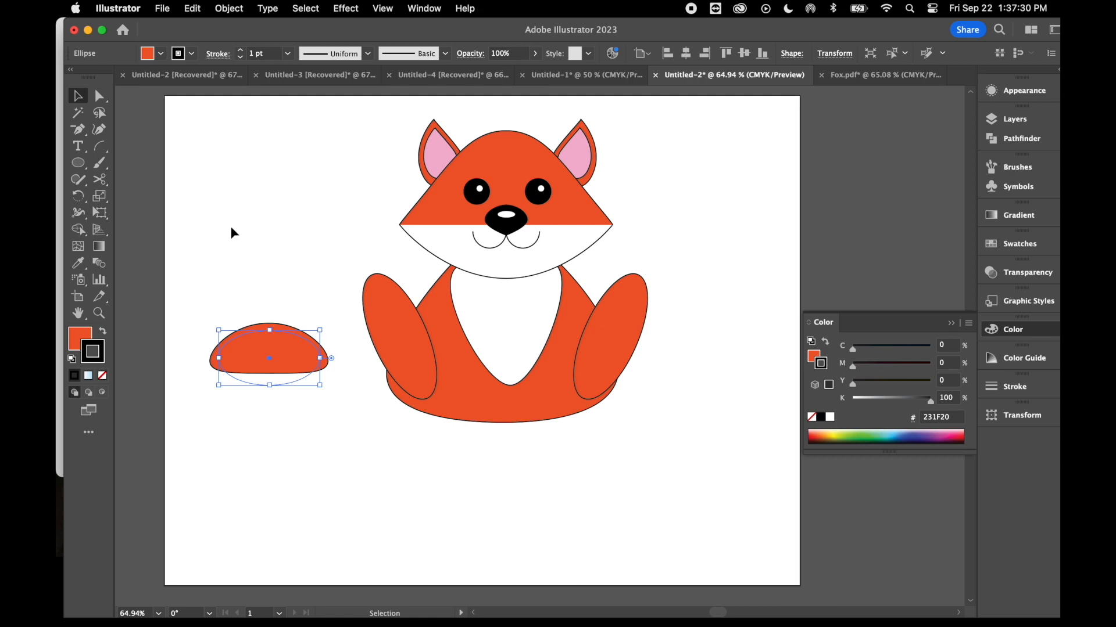
Step: Expand the warped ellipse's appearance, scale it down as a foot at the body's lower left, and nudge the left leg outward
{"action": "left_click", "coordinate": [229, 8]}
{"action": "left_click", "coordinate": [266, 212]}
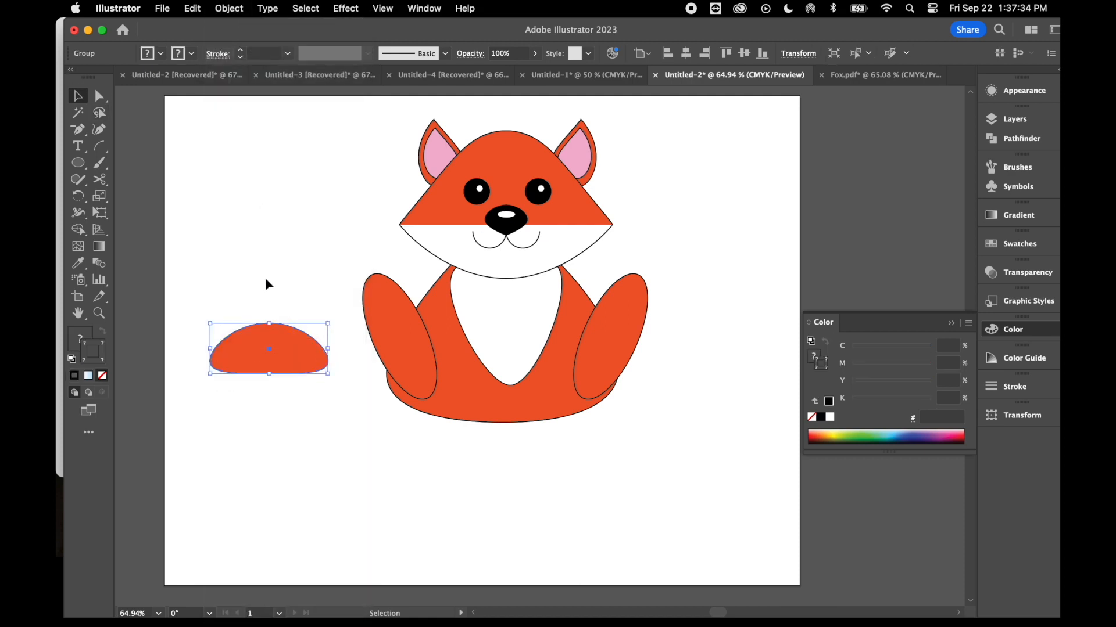
{"action": "left_click", "coordinate": [267, 278]}
{"action": "left_click_drag", "start_coordinate": [284, 371], "coordinate": [428, 407]}
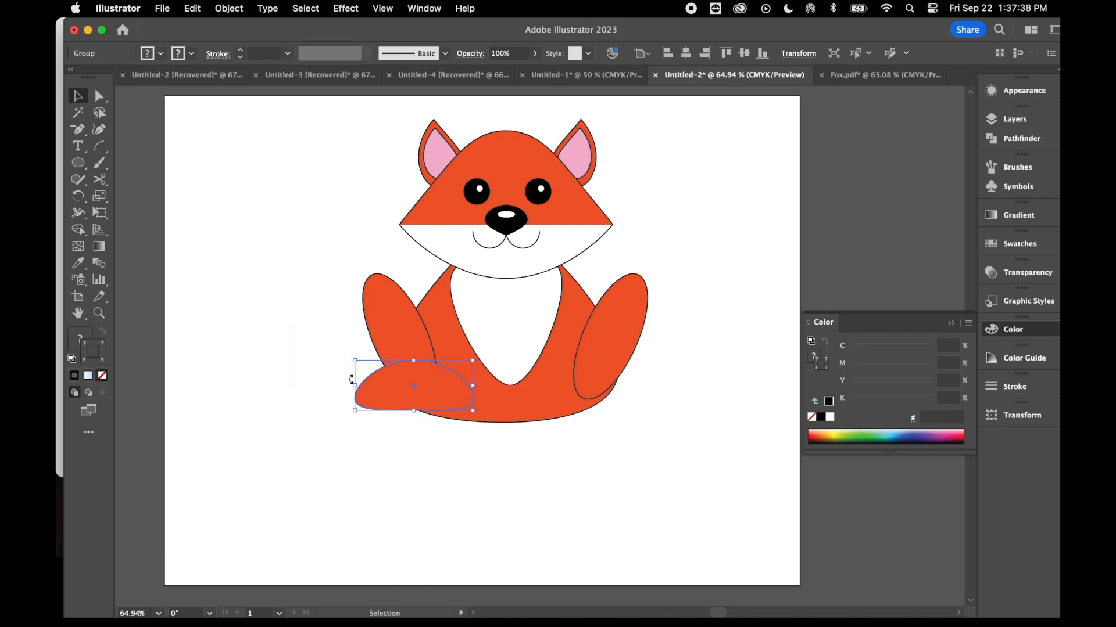
{"action": "left_click_drag", "start_coordinate": [356, 388], "coordinate": [377, 434]}
{"action": "left_click", "coordinate": [400, 348]}
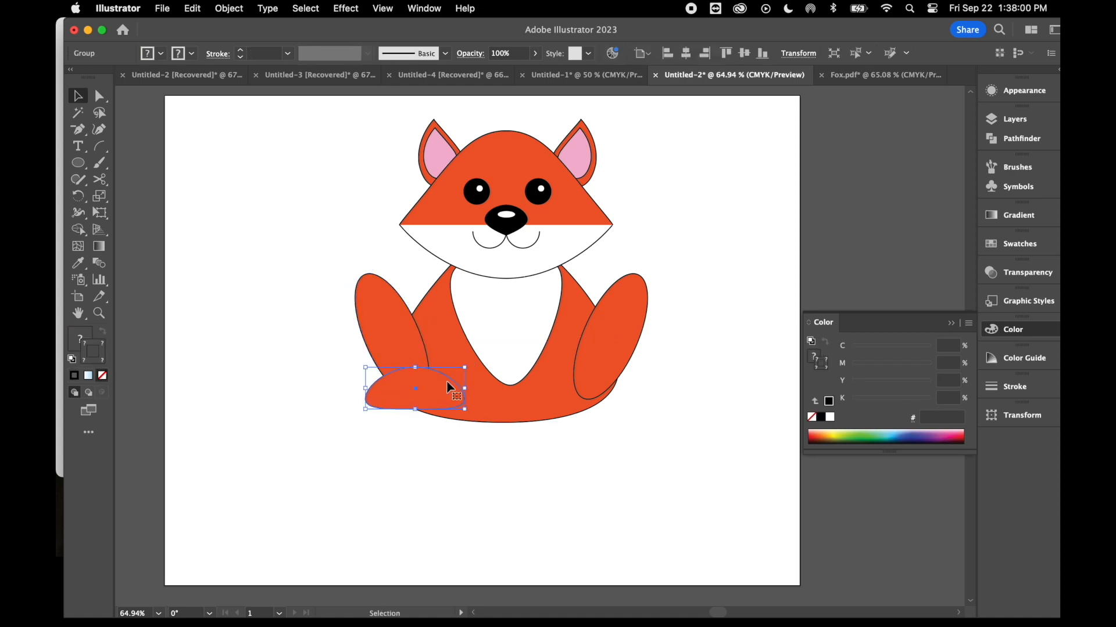
Step: Draw a small ellipse in the middle of the foot and warp it with a horizontal Arc, 25% bend and 20% vertical distortion
{"action": "left_click", "coordinate": [80, 163]}
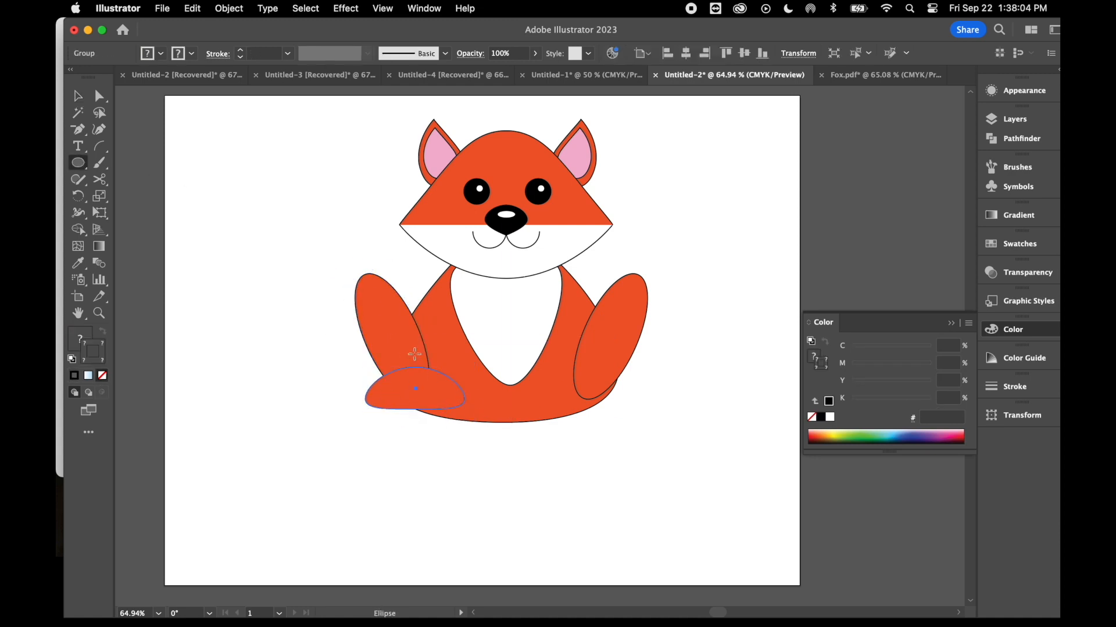
{"action": "left_click_drag", "start_coordinate": [400, 369], "coordinate": [418, 387]}
{"action": "left_click", "coordinate": [78, 95]}
{"action": "left_click", "coordinate": [349, 9]}
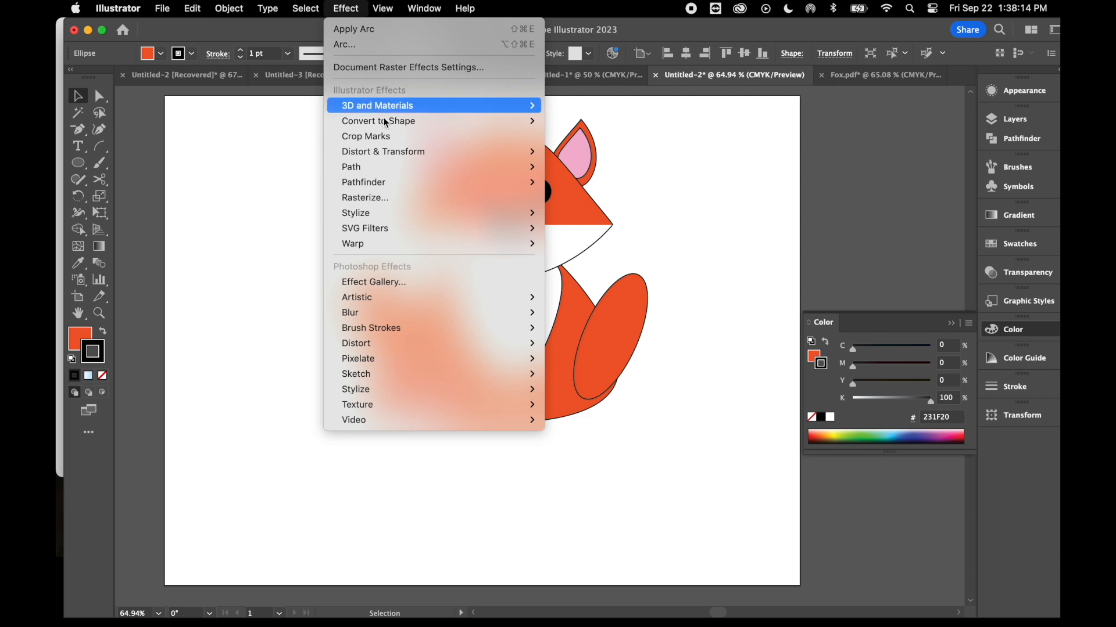
{"action": "mouse_move", "coordinate": [481, 243]}
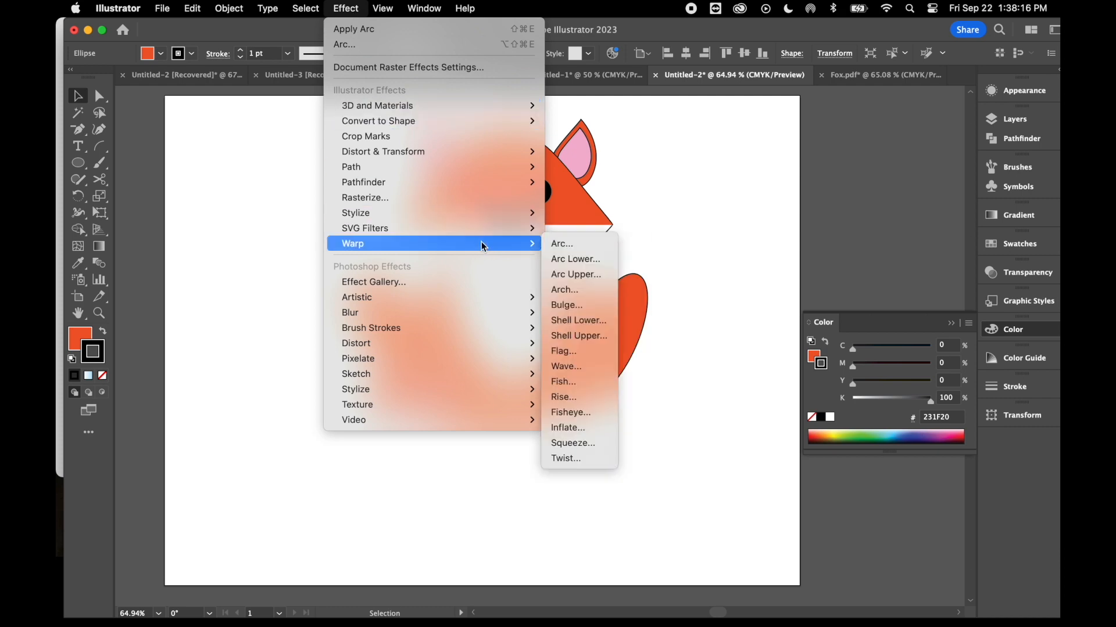
{"action": "left_click", "coordinate": [563, 244]}
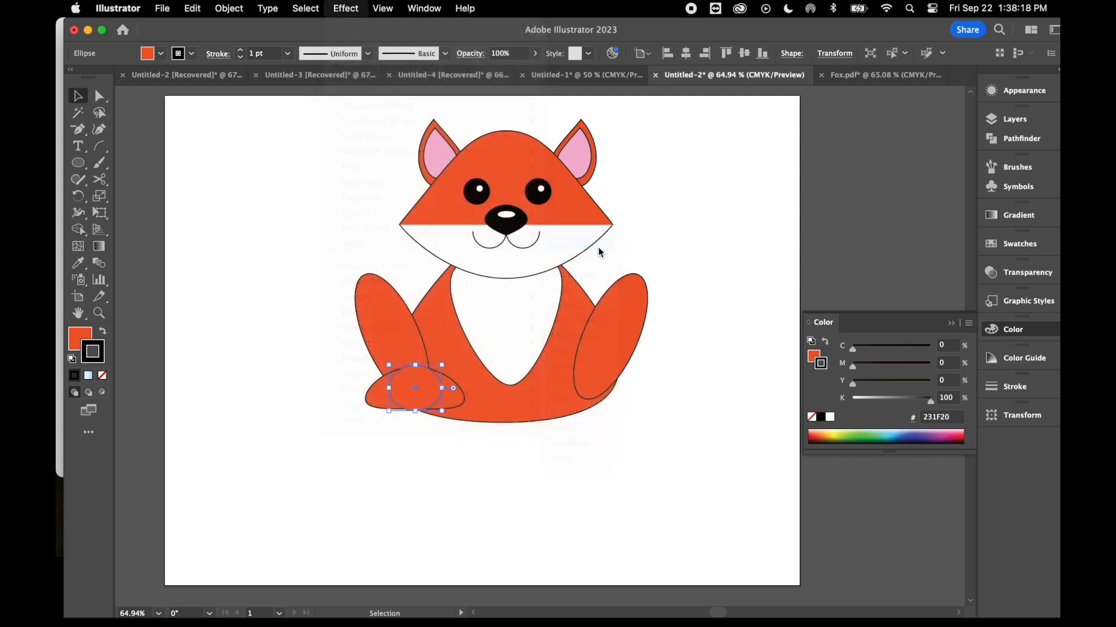
{"action": "left_click", "coordinate": [667, 243]}
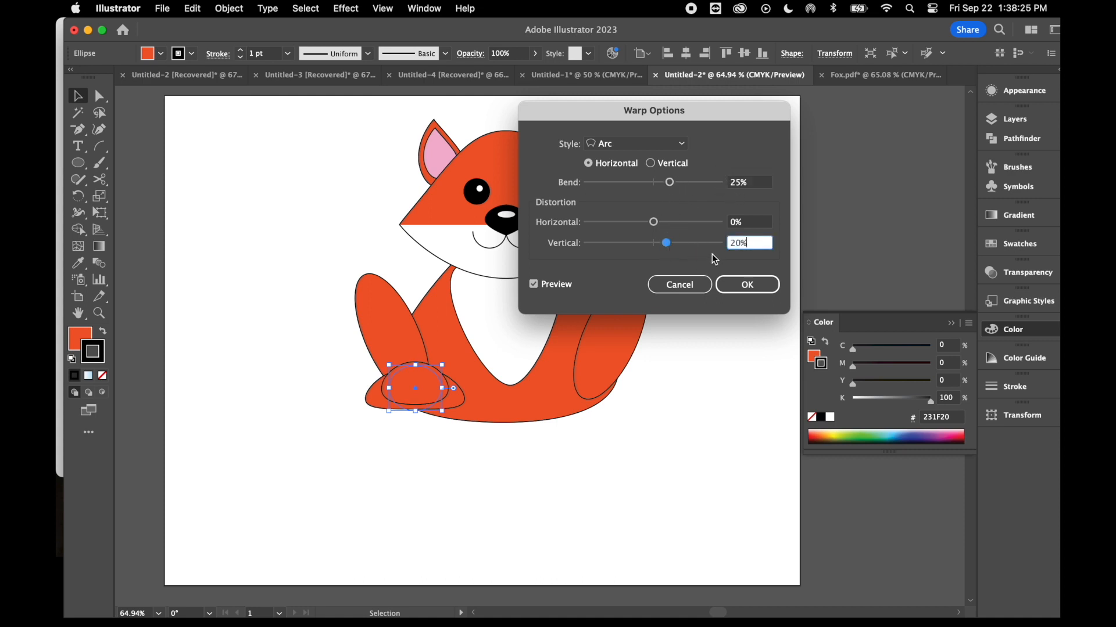
{"action": "left_click", "coordinate": [741, 285]}
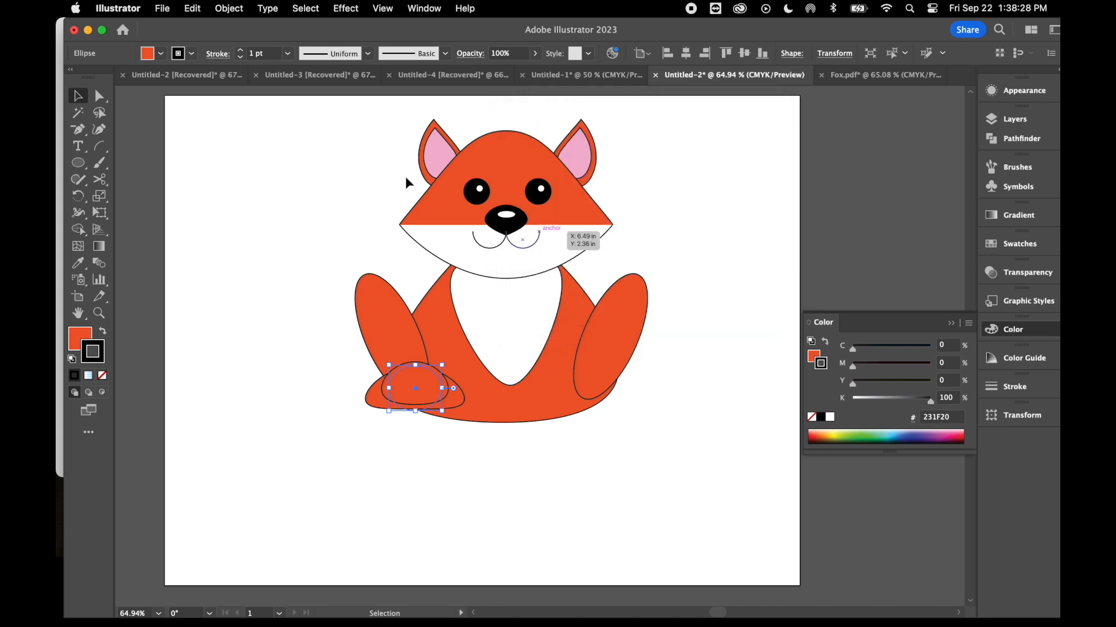
Step: Expand the small warped shape's appearance, then shrink and center it inside the foot as the middle toe
{"action": "left_click", "coordinate": [238, 12]}
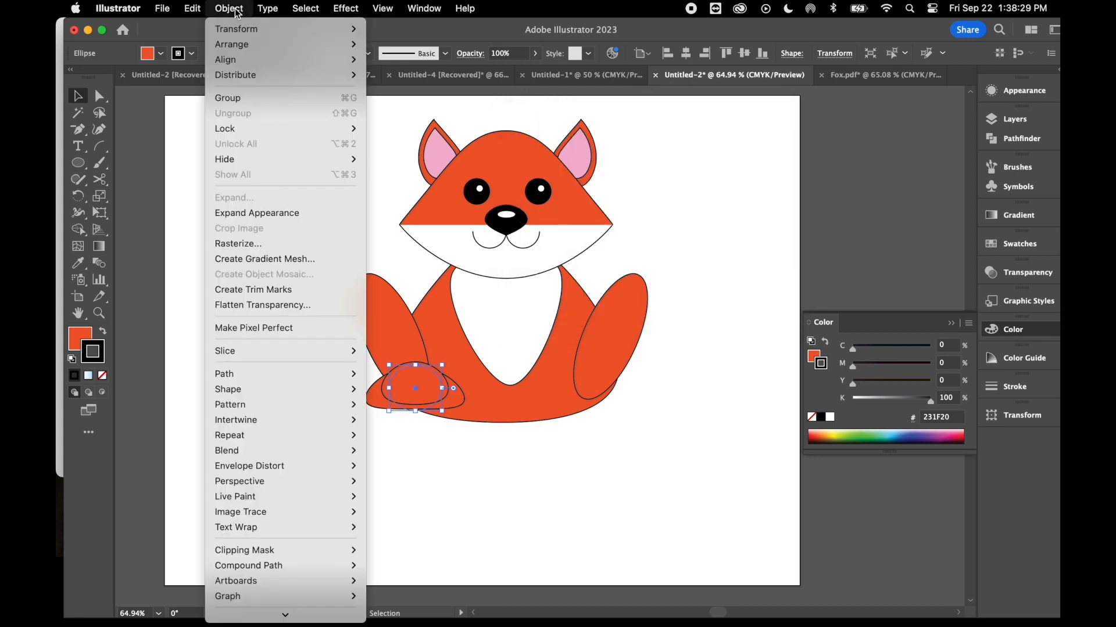
{"action": "left_click", "coordinate": [258, 211]}
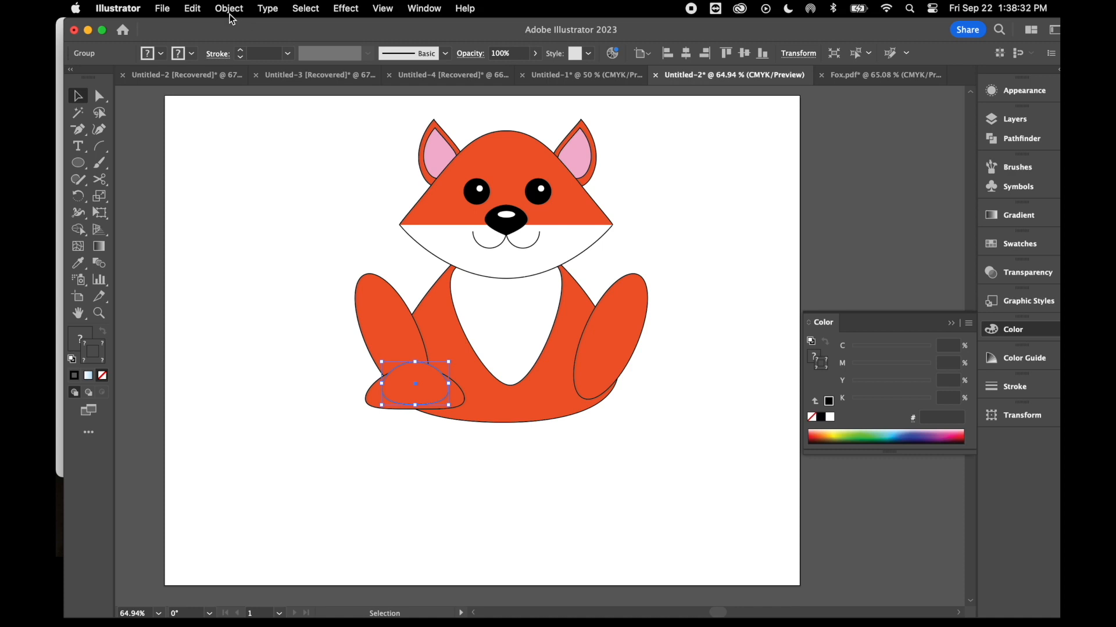
{"action": "left_click", "coordinate": [417, 438]}
{"action": "left_click_drag", "start_coordinate": [413, 380], "coordinate": [391, 389]}
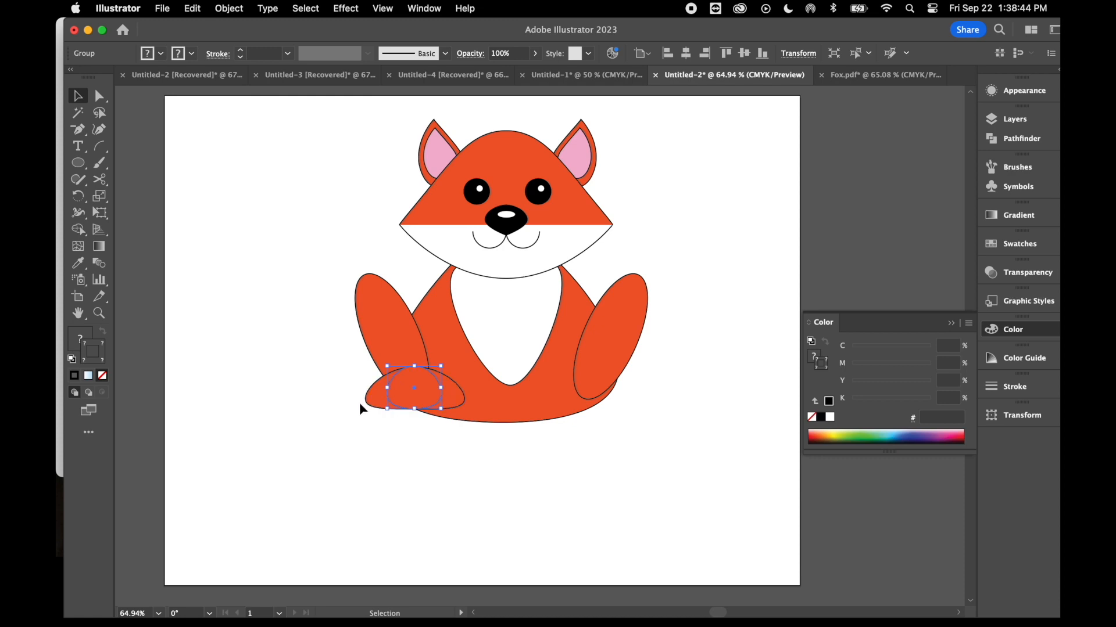
Step: Select the foot and its middle toe together and group them
{"action": "left_click", "coordinate": [368, 428]}
{"action": "left_click", "coordinate": [398, 394]}
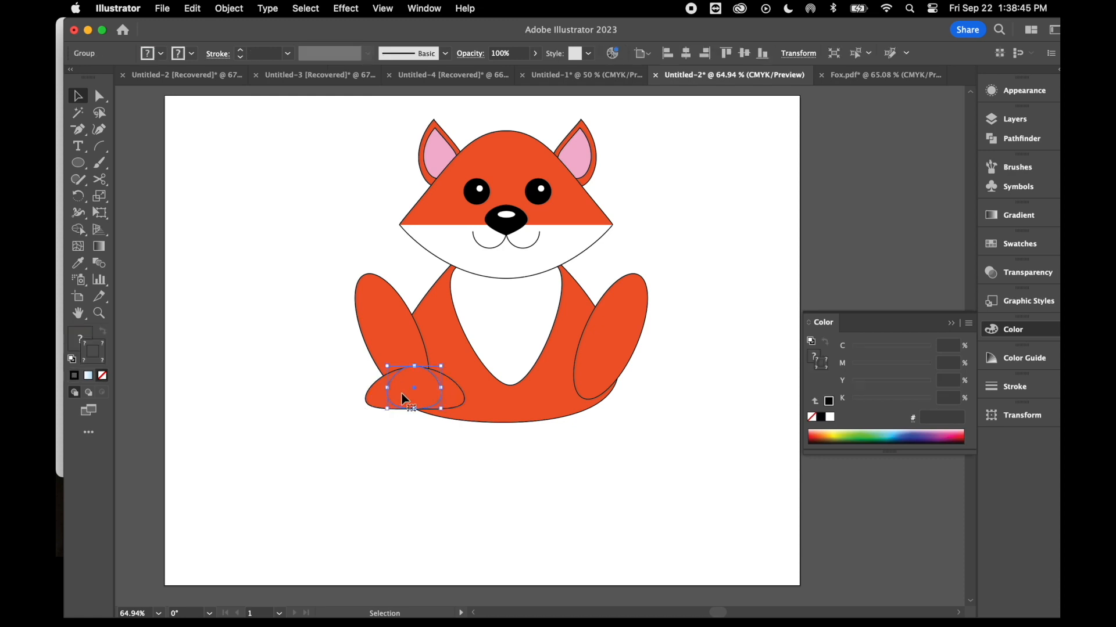
{"action": "left_click", "coordinate": [372, 402], "text": "shift"}
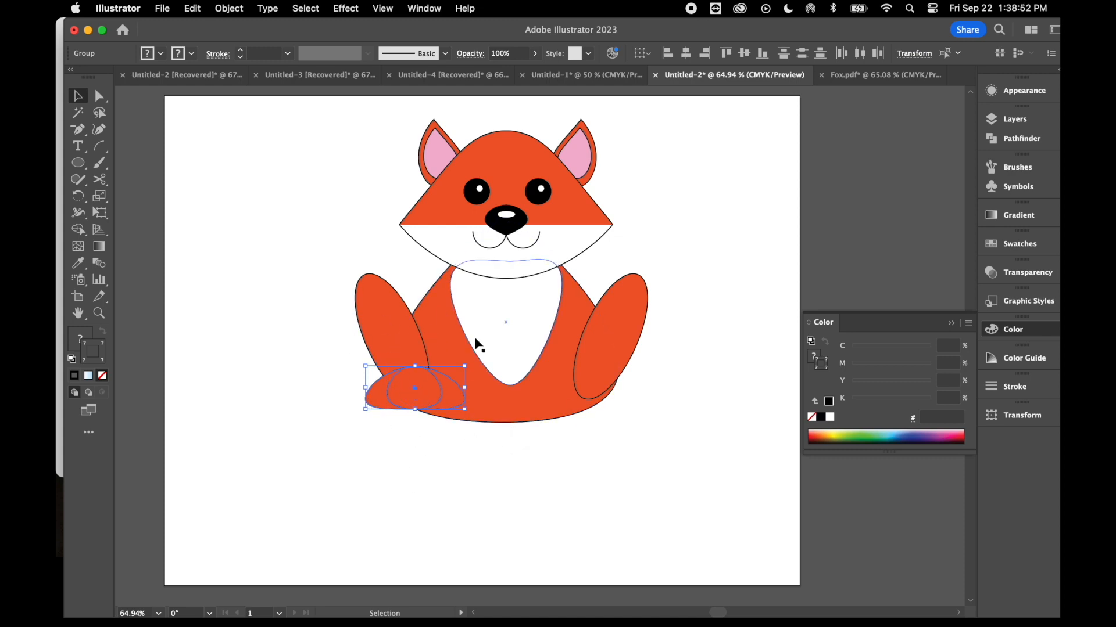
{"action": "left_click", "coordinate": [229, 8]}
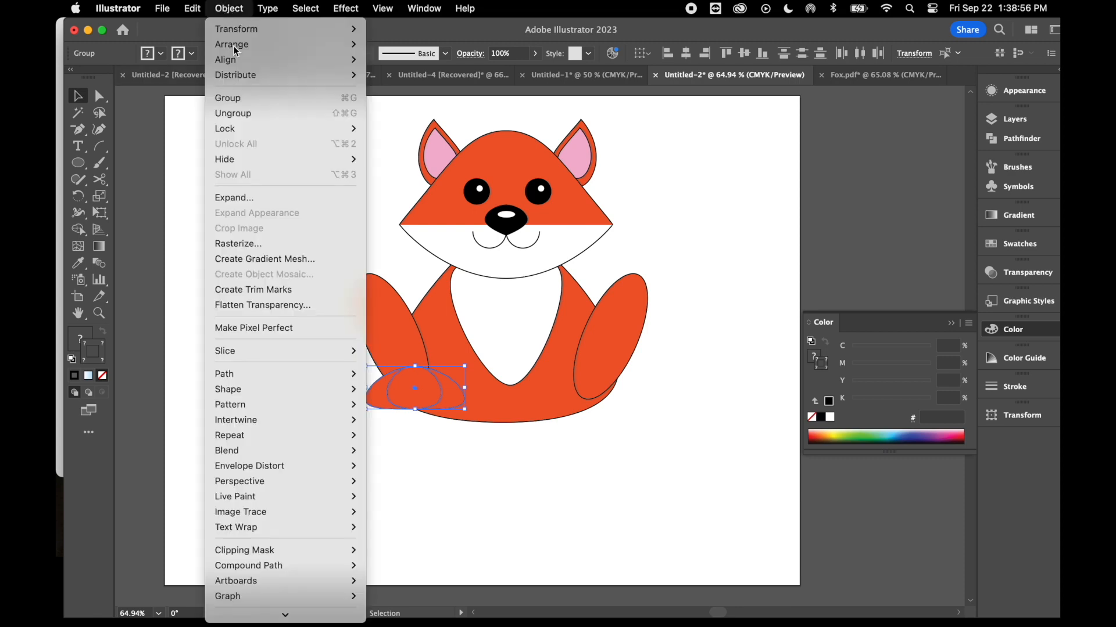
{"action": "left_click", "coordinate": [252, 96]}
{"action": "right_click", "coordinate": [315, 303]}
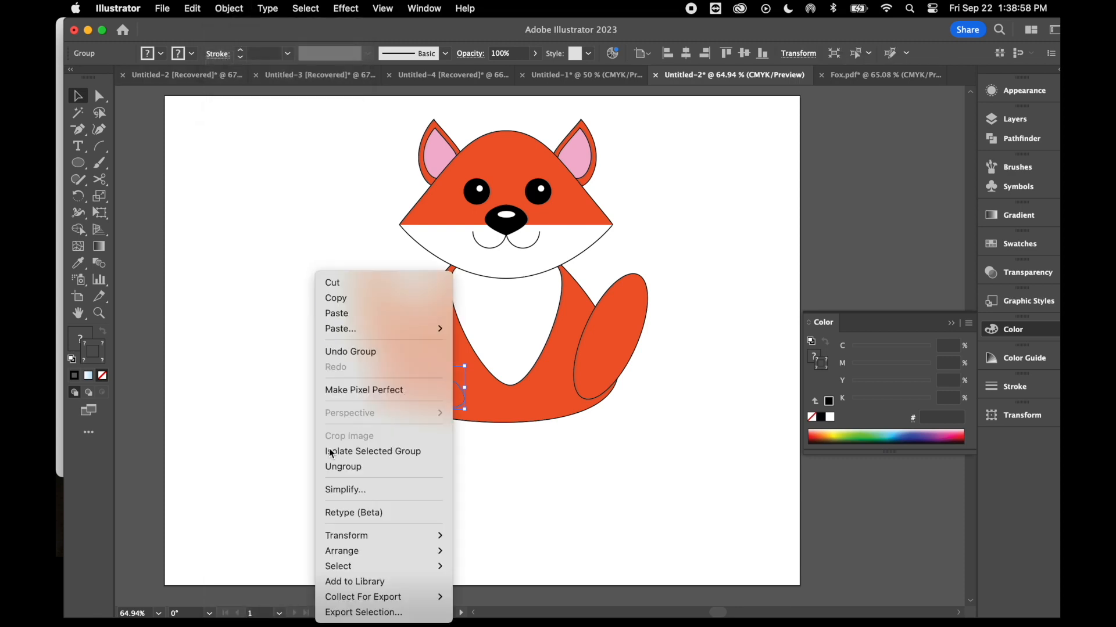
{"action": "left_click", "coordinate": [296, 419]}
Step: Move the right leg slightly outward and lower the foot group a little beneath the left leg
{"action": "left_click", "coordinate": [413, 523]}
{"action": "mouse_move", "coordinate": [403, 399]}
{"action": "left_mouse_down"}
{"action": "mouse_move", "coordinate": [420, 419]}
{"action": "mouse_move", "coordinate": [406, 393]}
{"action": "left_mouse_up"}
{"action": "left_click_drag", "start_coordinate": [604, 354], "coordinate": [611, 354]}
{"action": "left_click", "coordinate": [419, 452]}
{"action": "left_click_drag", "start_coordinate": [414, 403], "coordinate": [413, 412]}
{"action": "left_click", "coordinate": [413, 467]}
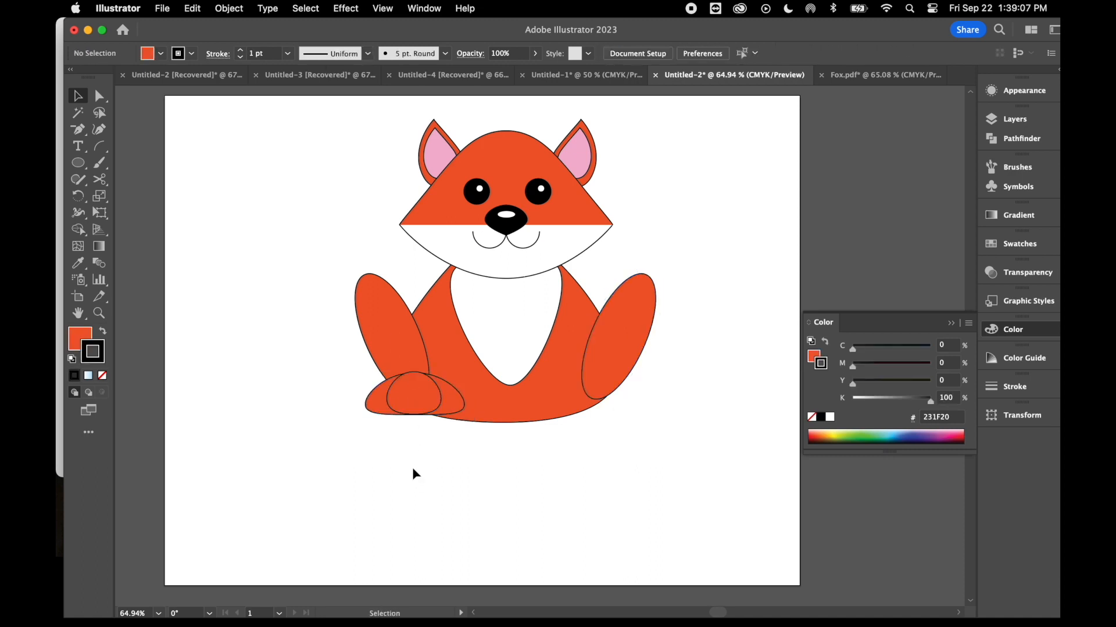
Step: Duplicate the left foot group and place the copy at the base of the right leg
{"action": "left_click", "coordinate": [418, 414]}
{"action": "key", "text": "a"}
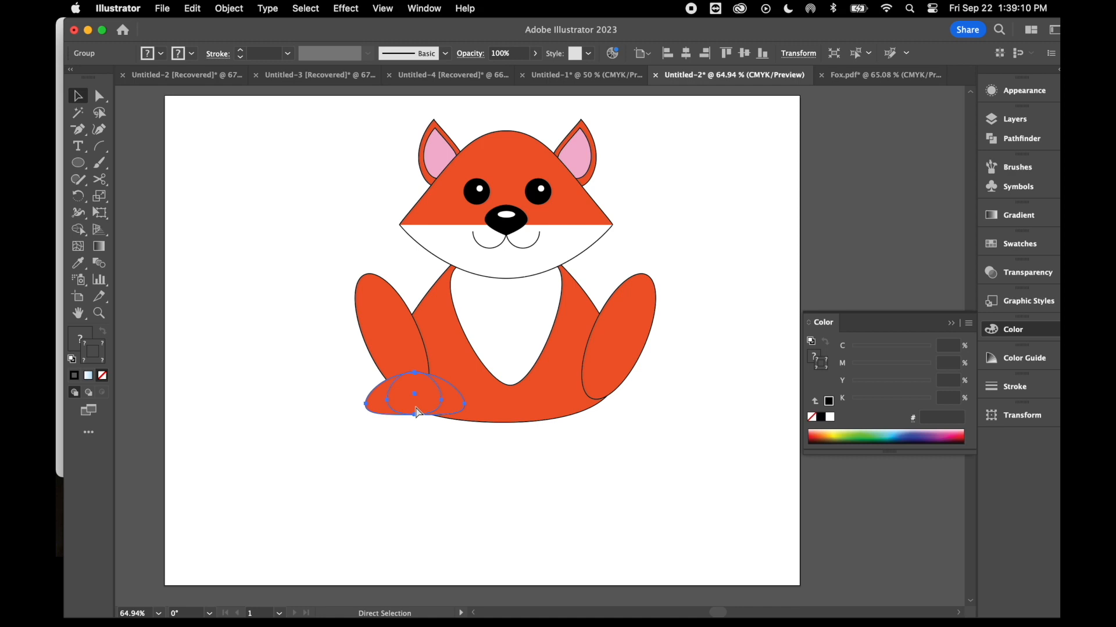
{"action": "key", "text": "super+c"}
{"action": "key", "text": "super+v"}
{"action": "key", "text": "v"}
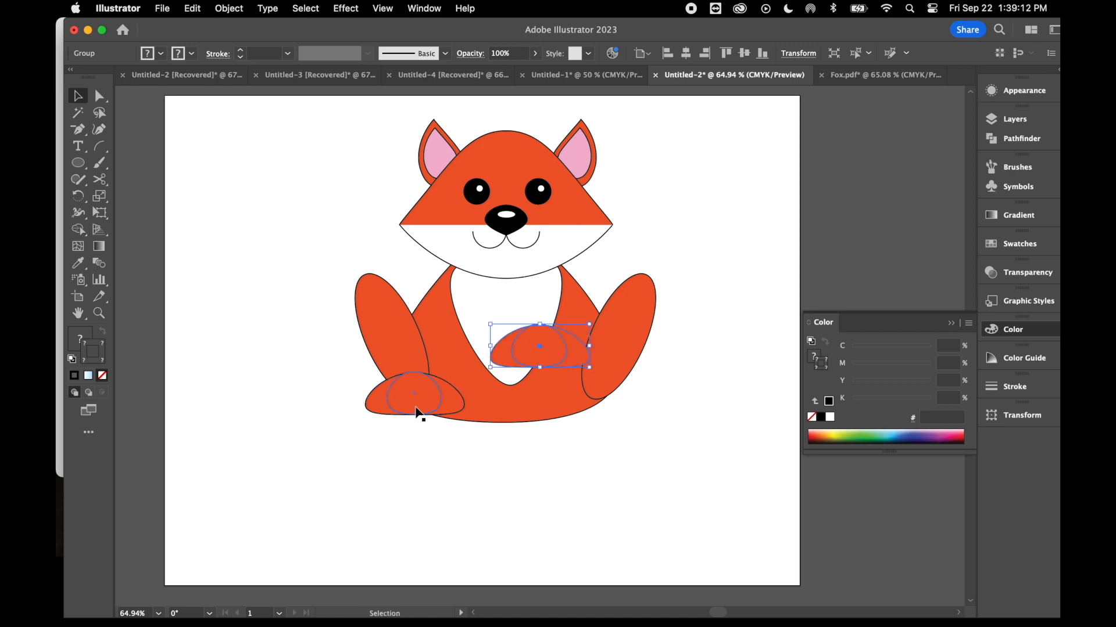
{"action": "left_click_drag", "start_coordinate": [542, 341], "coordinate": [593, 386]}
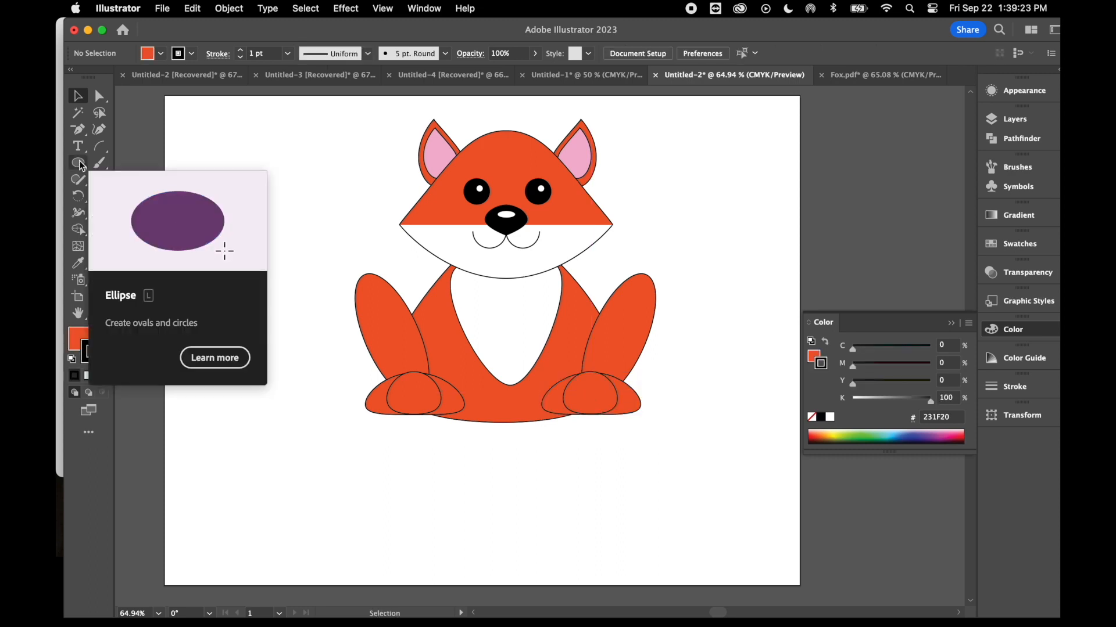
Step: Draw a tall, narrow orange rectangle with a black outline on the empty artboard beside the fox's left leg
{"action": "left_click", "coordinate": [80, 164]}
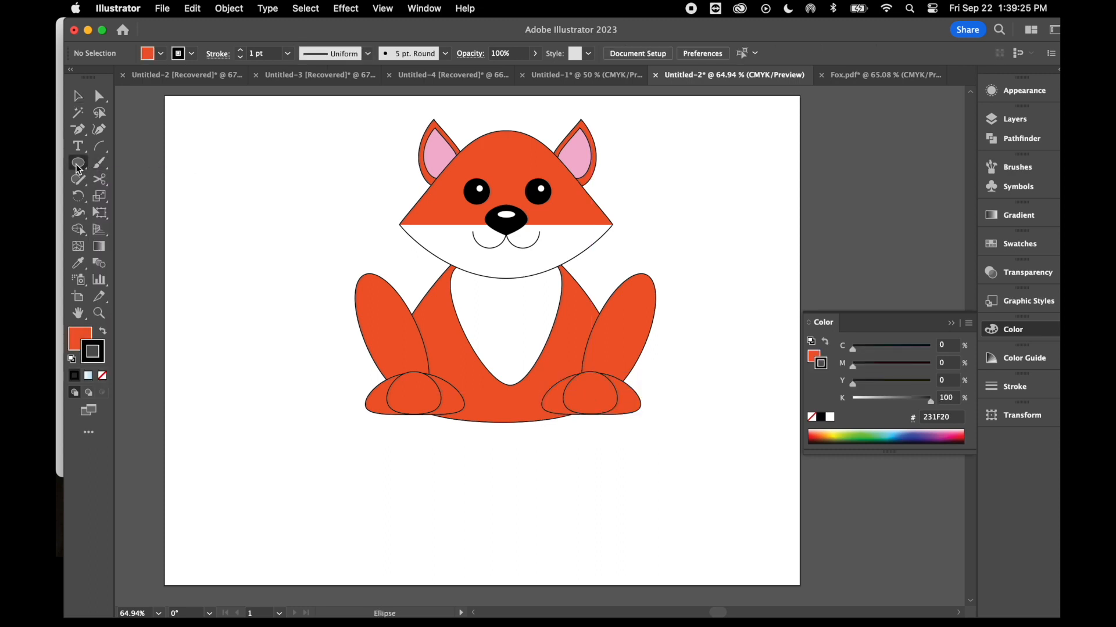
{"action": "left_click", "coordinate": [78, 167]}
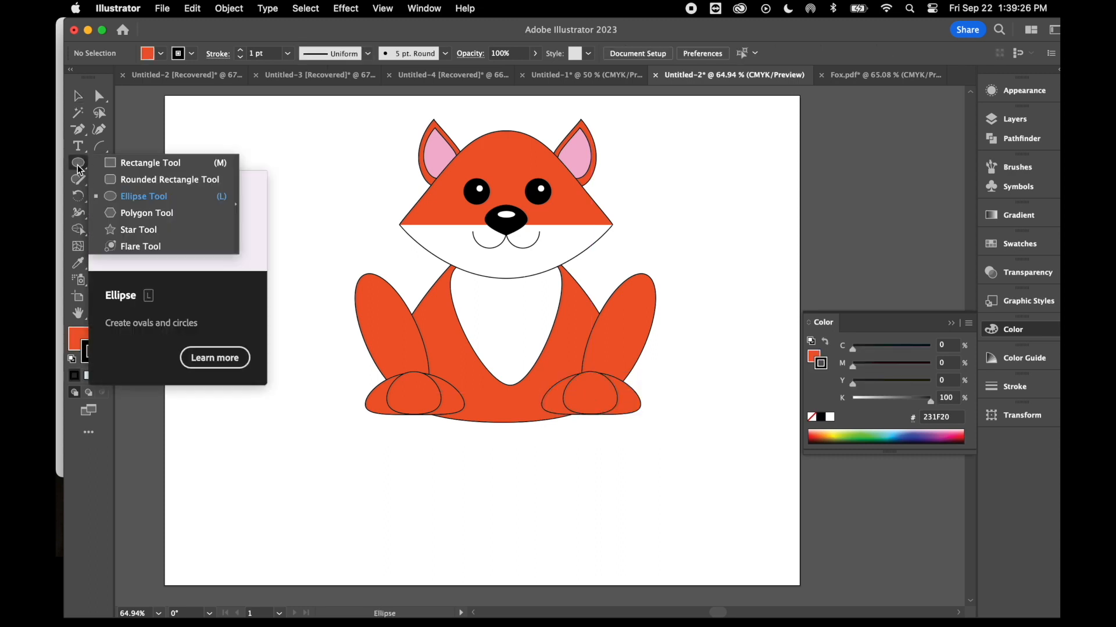
{"action": "left_click", "coordinate": [152, 167]}
{"action": "mouse_move", "coordinate": [257, 278]}
{"action": "left_mouse_down"}
{"action": "mouse_move", "coordinate": [284, 386]}
{"action": "mouse_move", "coordinate": [319, 423]}
{"action": "left_mouse_up"}
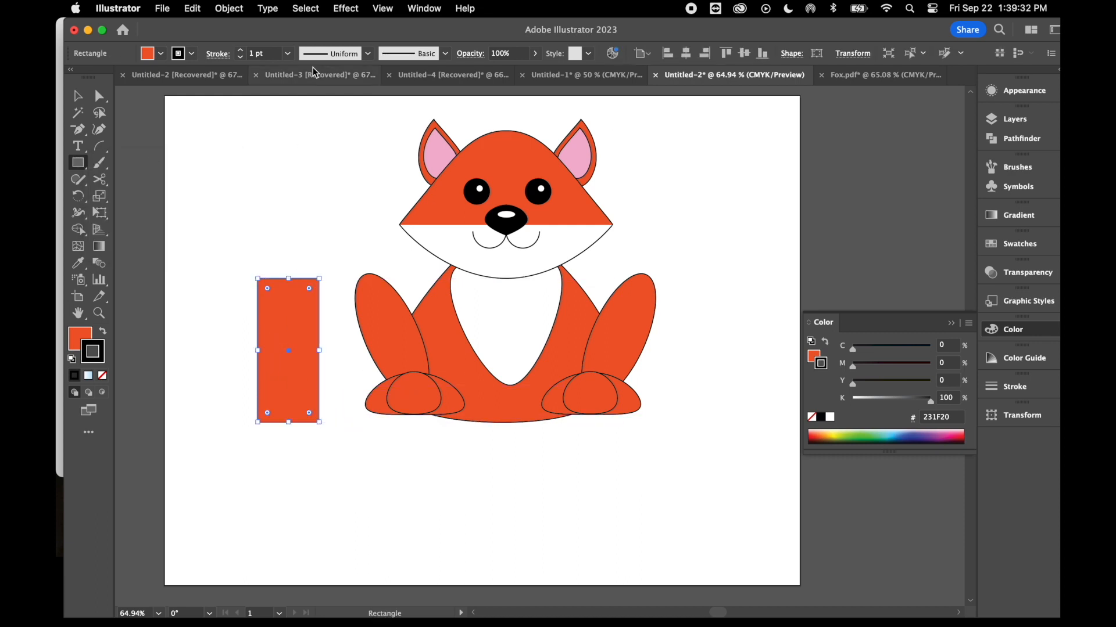
Step: Warp the rectangle with a vertical Squeeze, -20% bend, 0% horizontal and -20% vertical distortion
{"action": "left_click", "coordinate": [345, 8]}
{"action": "mouse_move", "coordinate": [416, 244]}
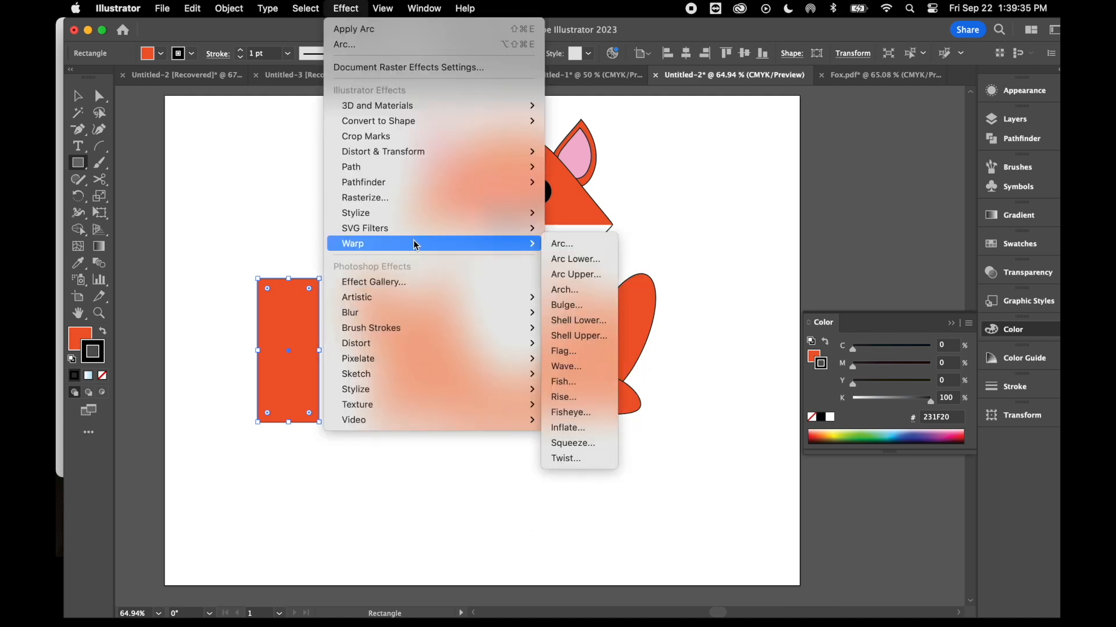
{"action": "left_click", "coordinate": [573, 443]}
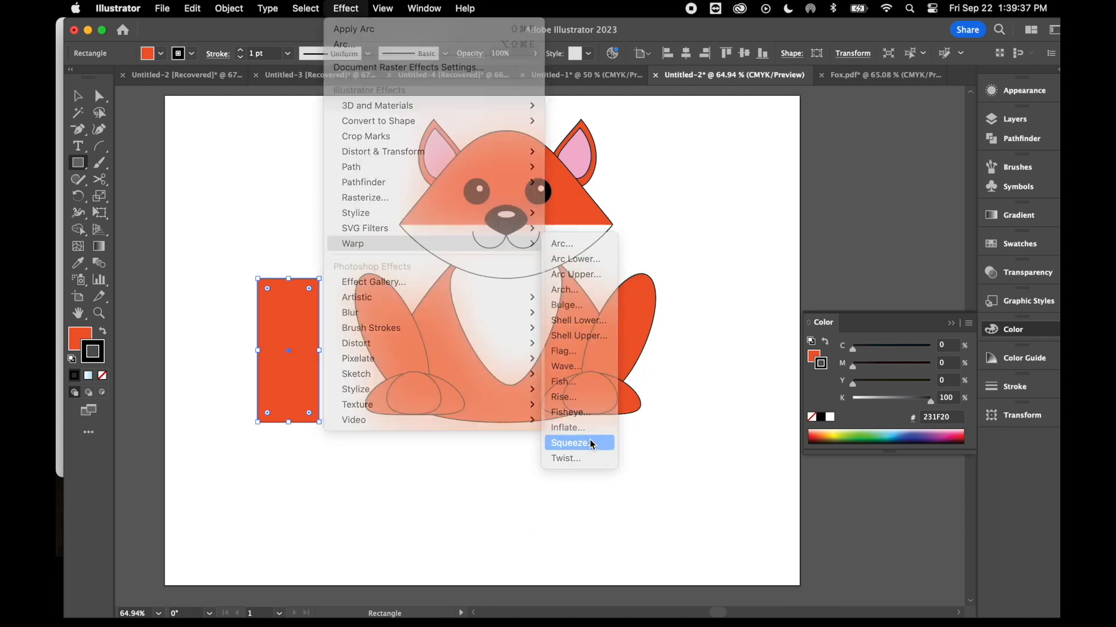
{"action": "left_click", "coordinate": [650, 163]}
{"action": "left_click_drag", "start_coordinate": [669, 183], "coordinate": [650, 188]}
{"action": "mouse_move", "coordinate": [667, 247]}
{"action": "left_mouse_down"}
{"action": "mouse_move", "coordinate": [637, 247]}
{"action": "mouse_move", "coordinate": [645, 251]}
{"action": "left_mouse_up"}
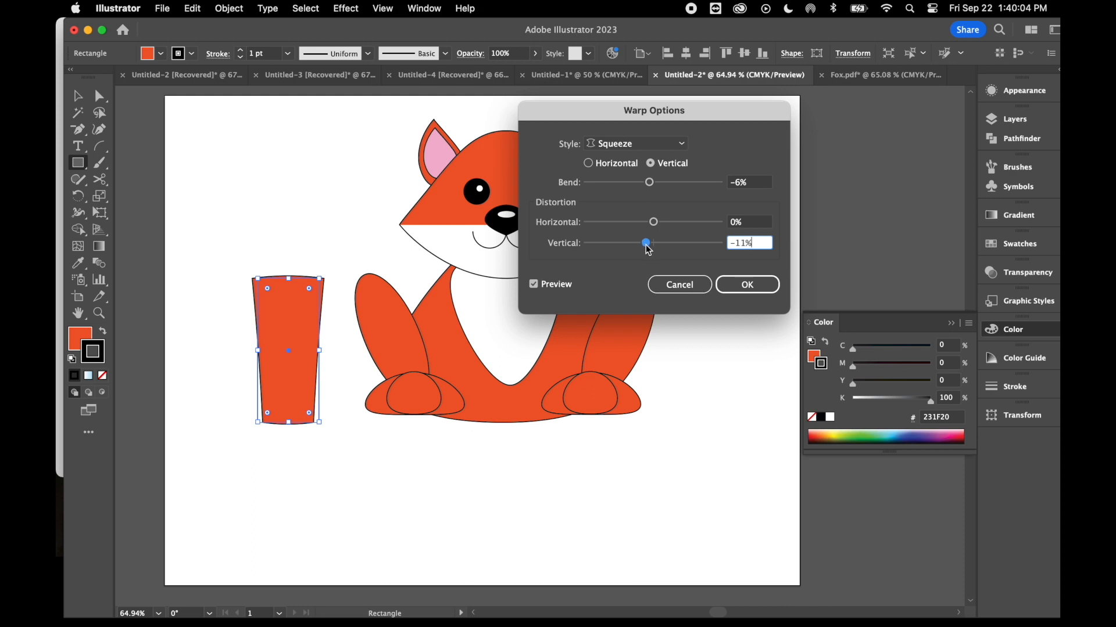
{"action": "left_click_drag", "start_coordinate": [646, 247], "coordinate": [642, 247]}
{"action": "mouse_move", "coordinate": [650, 183]}
{"action": "left_mouse_down"}
{"action": "mouse_move", "coordinate": [661, 189]}
{"action": "mouse_move", "coordinate": [642, 189]}
{"action": "left_mouse_up"}
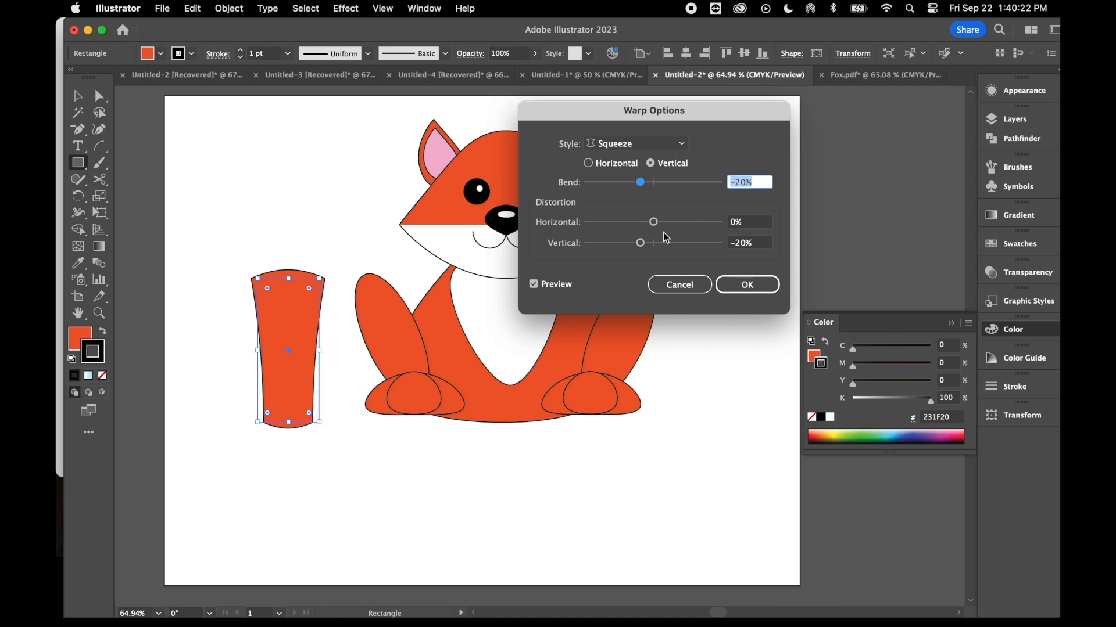
{"action": "left_click", "coordinate": [750, 222]}
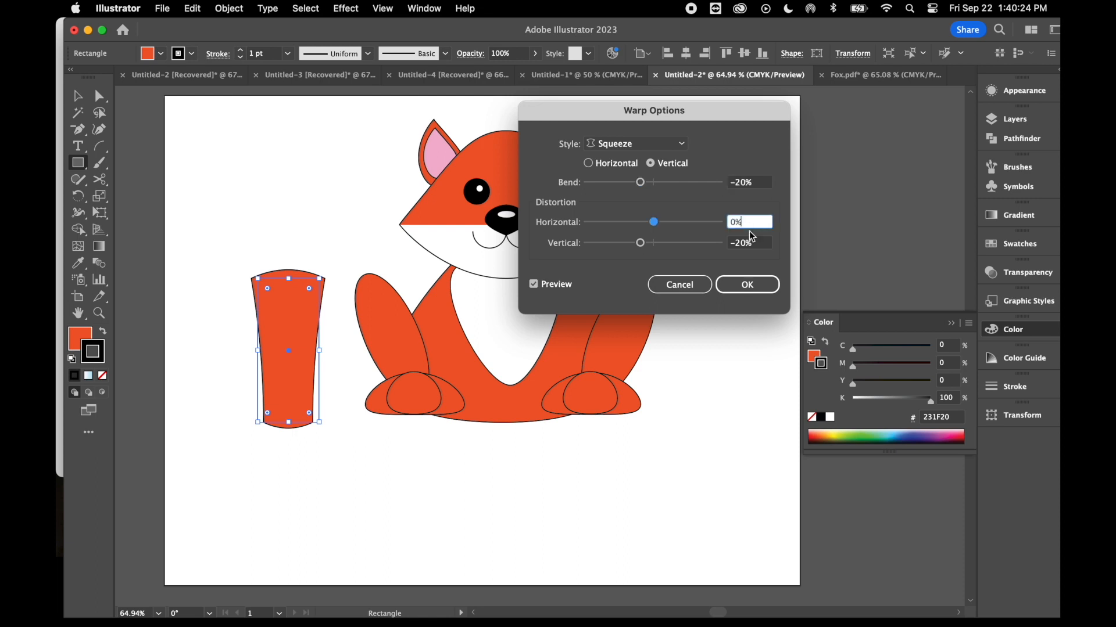
{"action": "left_click", "coordinate": [749, 284]}
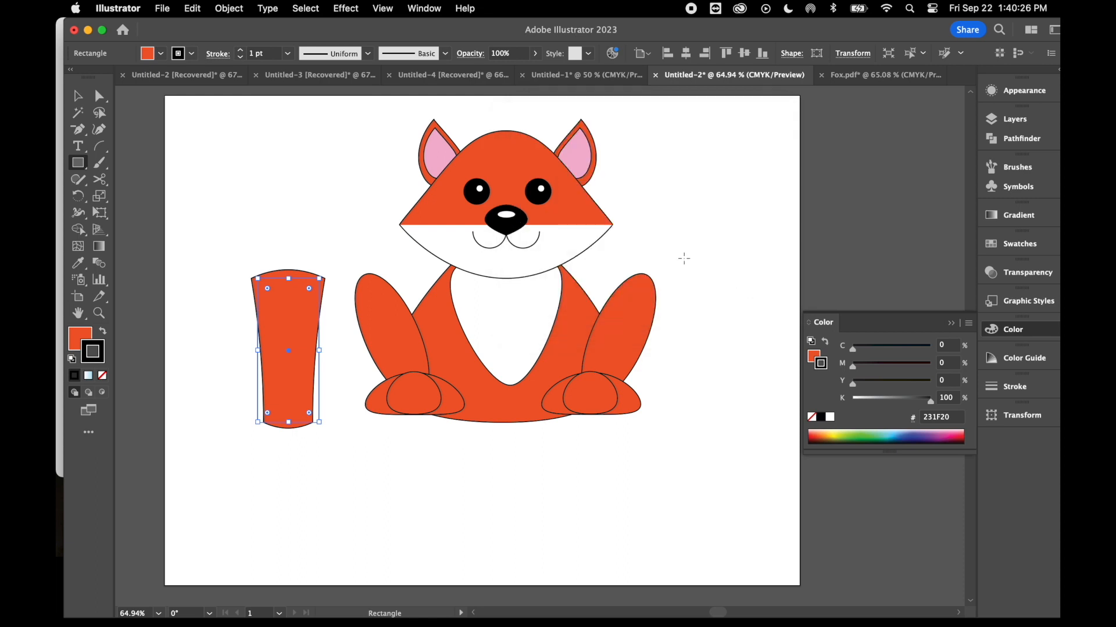
Step: Expand the warped rectangle's appearance, then shrink, tilt and position it over the body's left side as a front leg
{"action": "left_click", "coordinate": [231, 9]}
{"action": "left_click", "coordinate": [280, 216]}
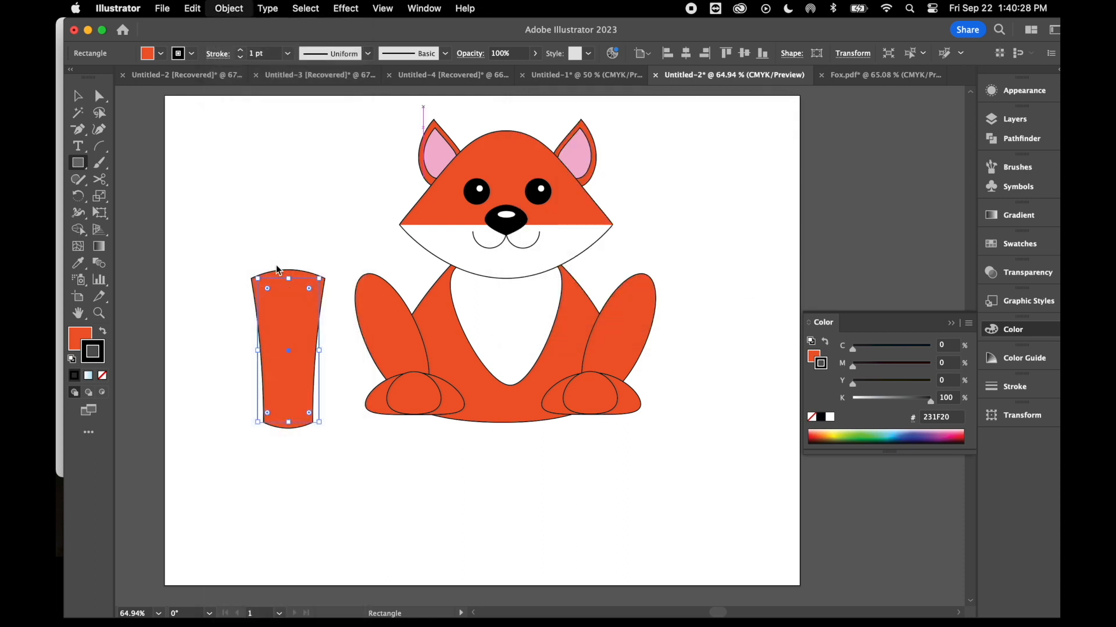
{"action": "left_click", "coordinate": [77, 97]}
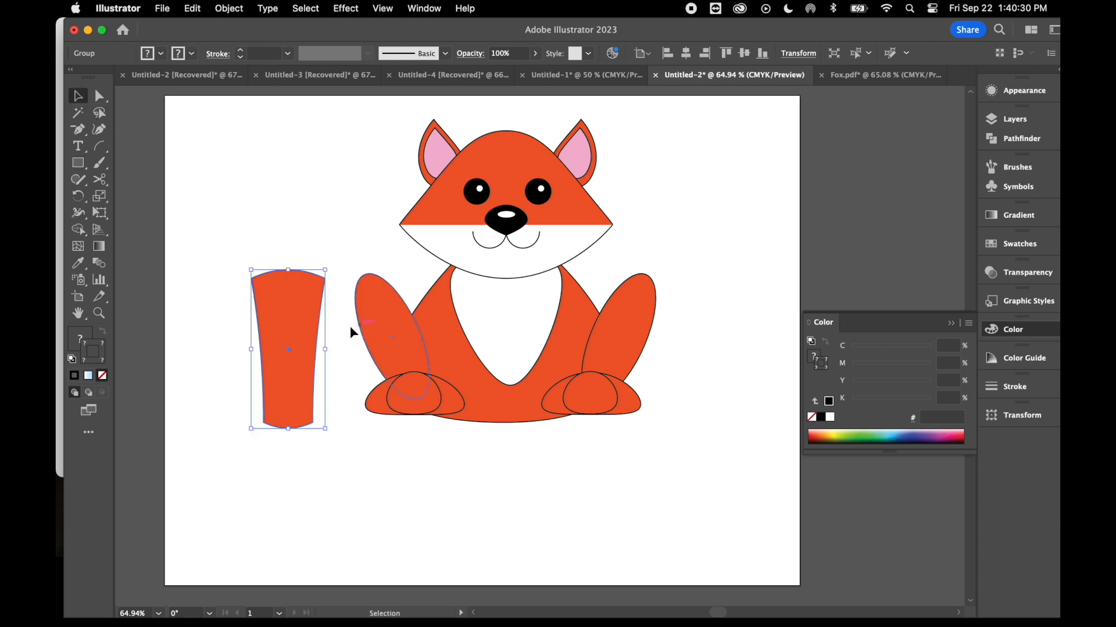
{"action": "left_click_drag", "start_coordinate": [301, 338], "coordinate": [461, 360]}
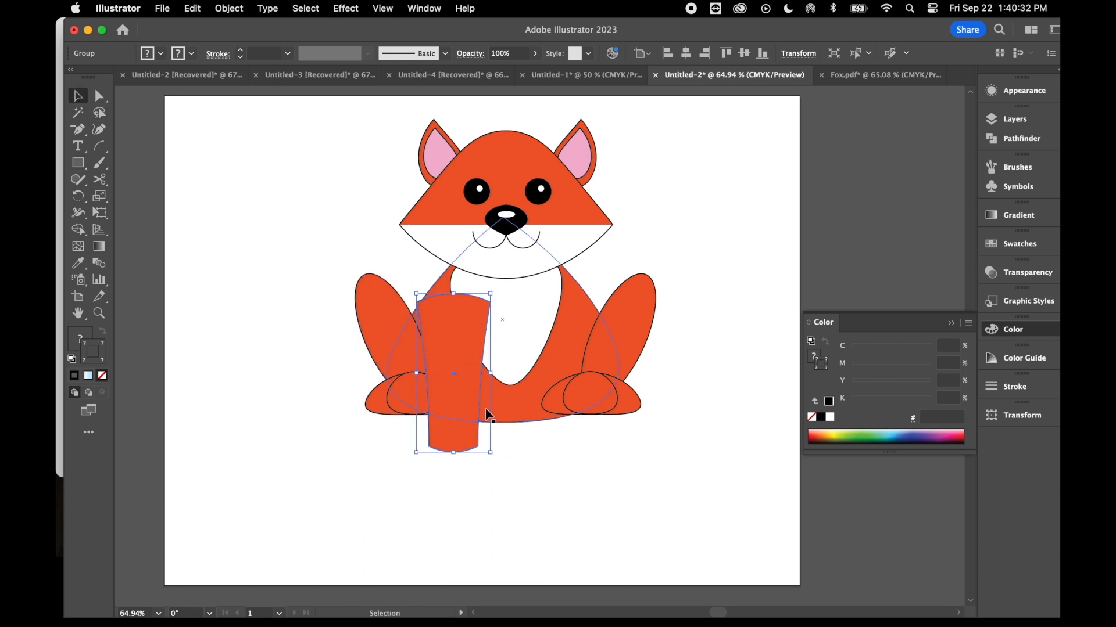
{"action": "left_click_drag", "start_coordinate": [489, 454], "coordinate": [478, 427]}
{"action": "left_click_drag", "start_coordinate": [490, 455], "coordinate": [470, 465]}
{"action": "left_click_drag", "start_coordinate": [449, 403], "coordinate": [436, 397]}
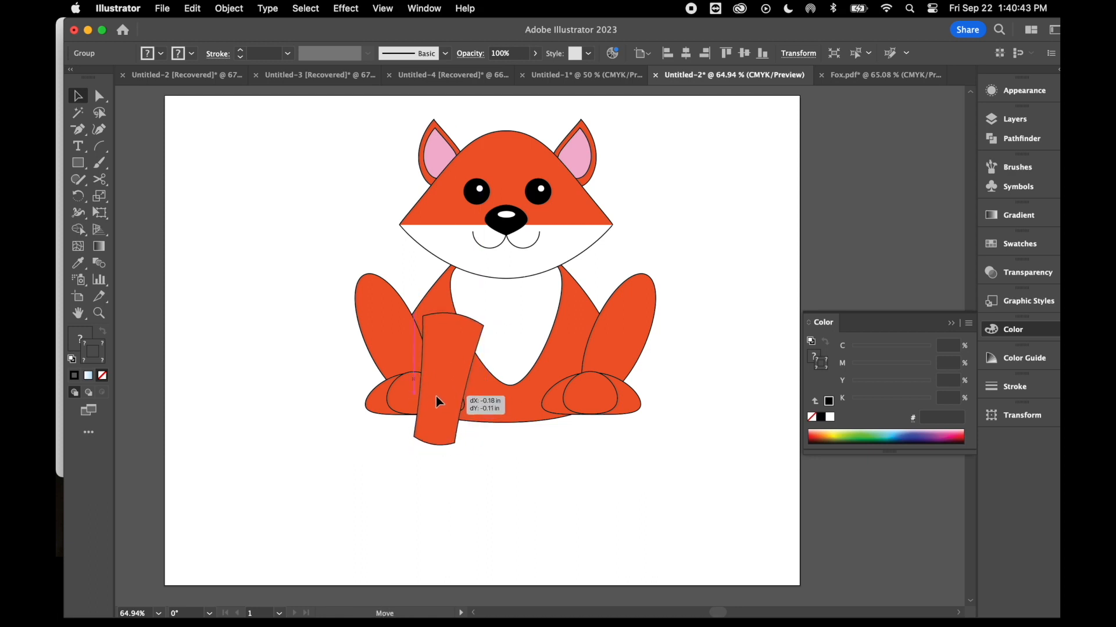
Step: Cut the front leg's outline at its upper outer corner and upper inner edge, and delete the top segment
{"action": "left_click", "coordinate": [102, 185]}
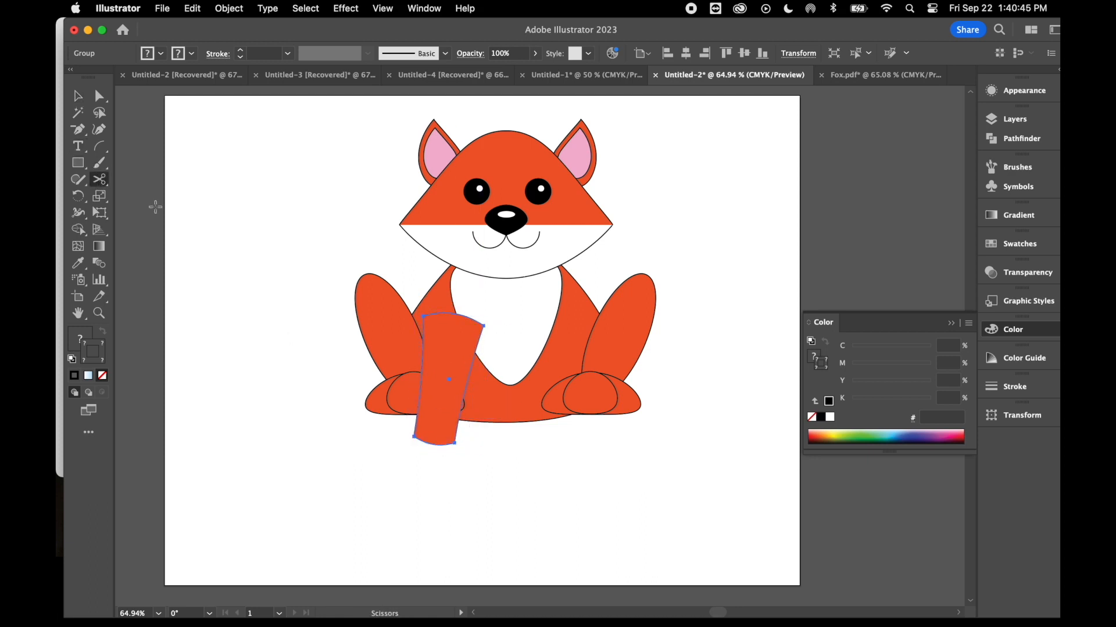
{"action": "left_click", "coordinate": [423, 315]}
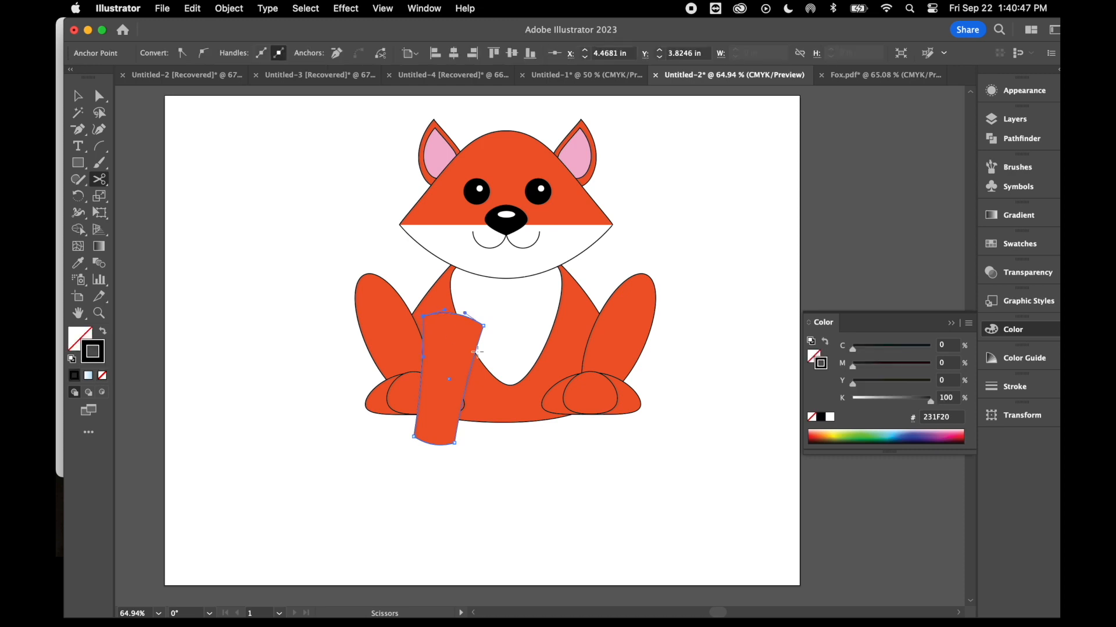
{"action": "left_click", "coordinate": [474, 351]}
{"action": "left_click", "coordinate": [102, 97]}
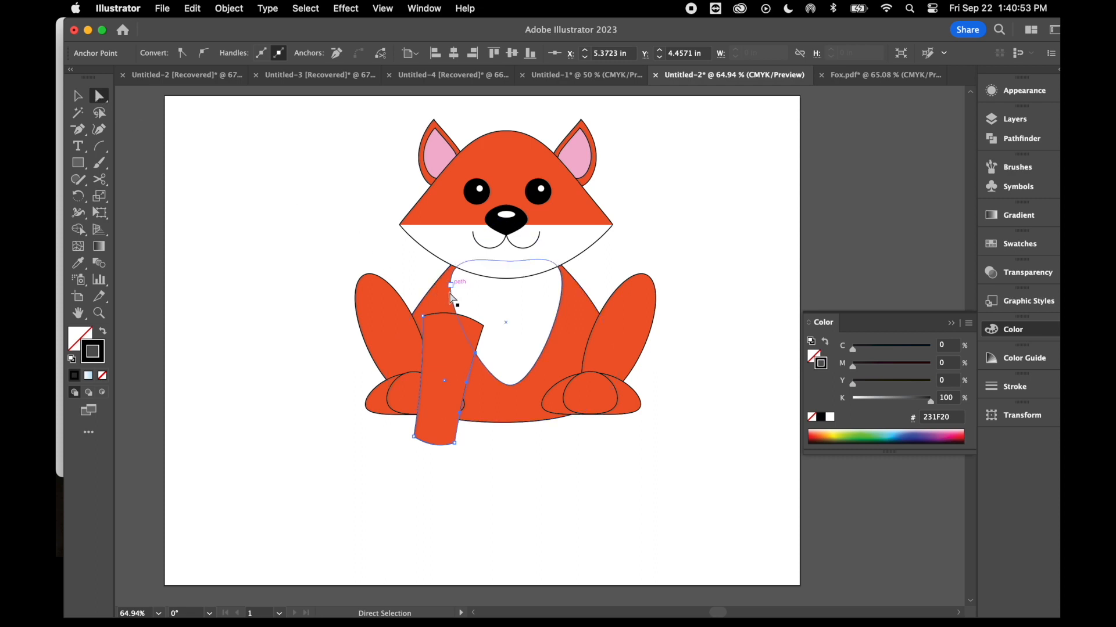
{"action": "left_click", "coordinate": [451, 318]}
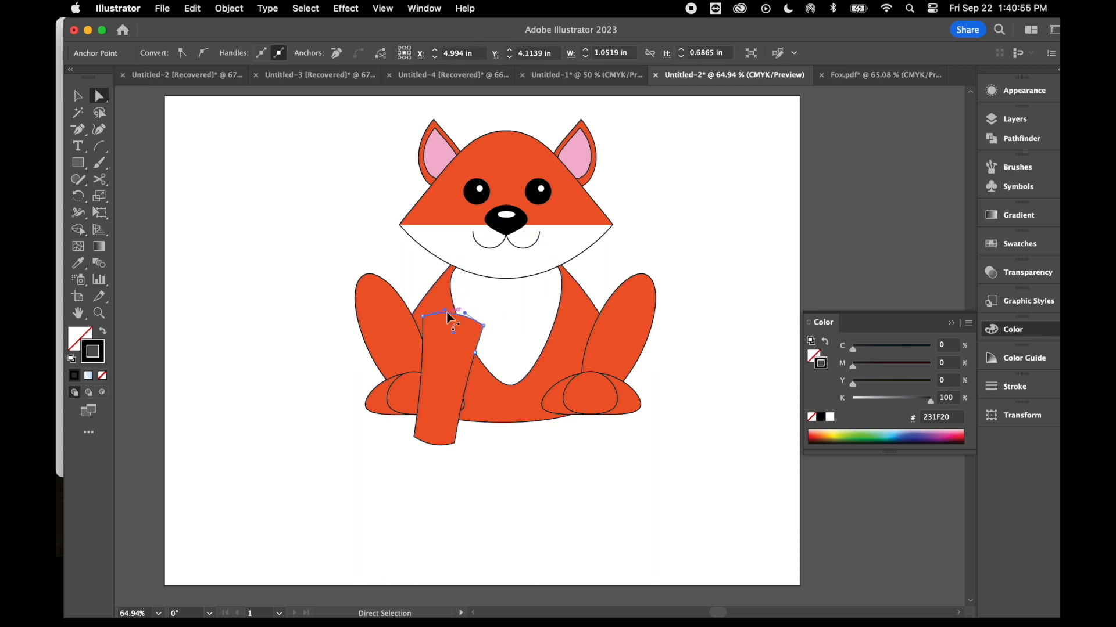
{"action": "left_click", "coordinate": [451, 318]}
{"action": "key", "text": "Delete"}
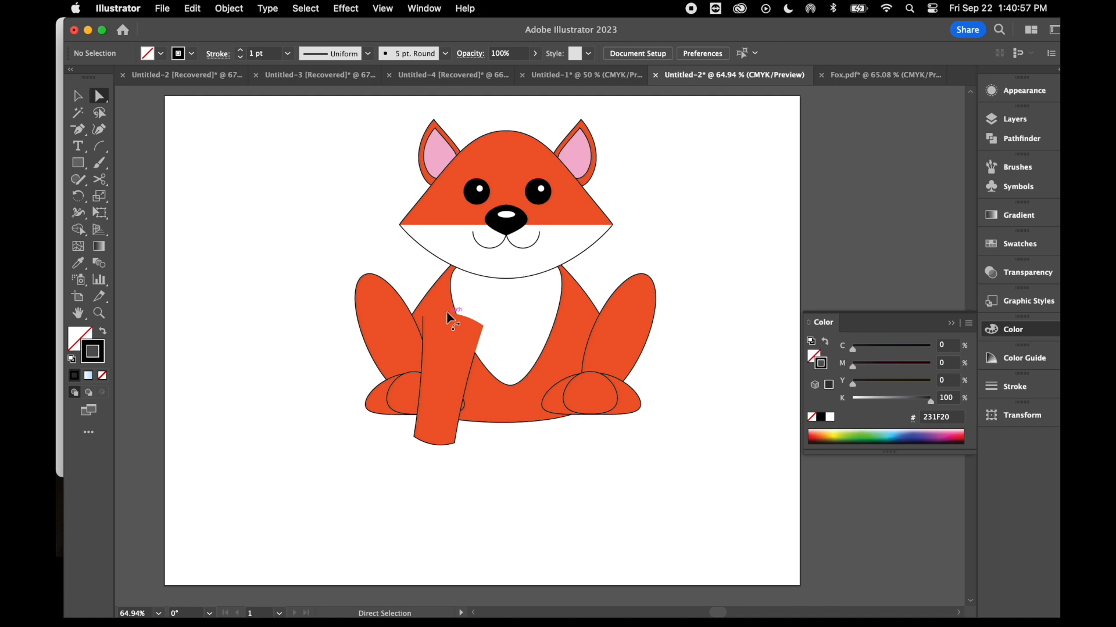
Step: Place a smaller copy of the foot group at the bottom of the front leg and stretch it slightly taller
{"action": "left_click", "coordinate": [80, 95]}
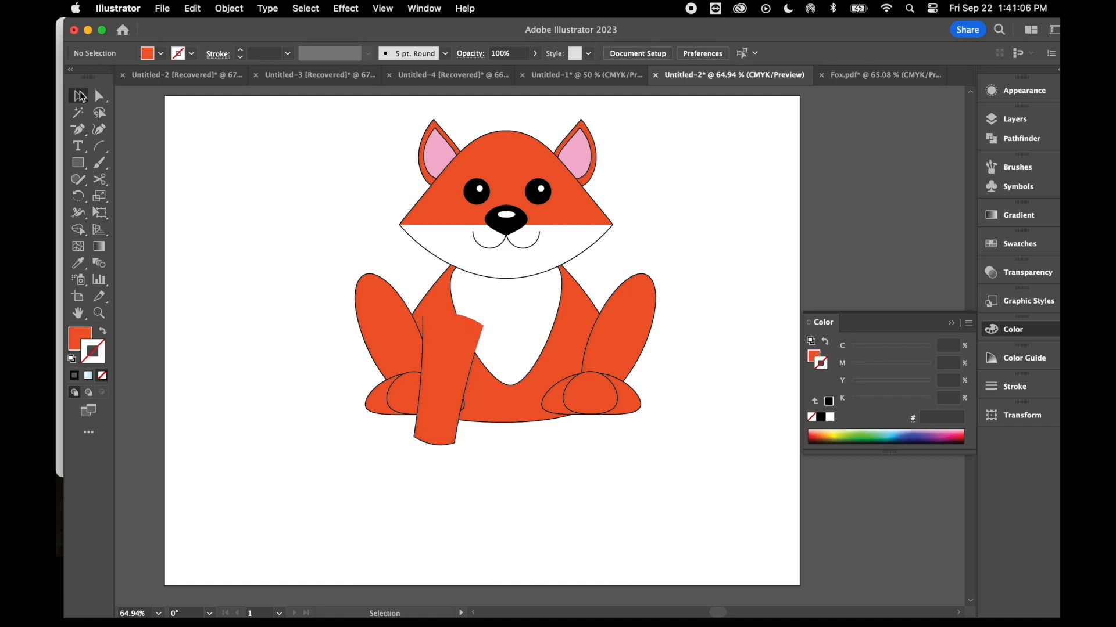
{"action": "left_click", "coordinate": [395, 401]}
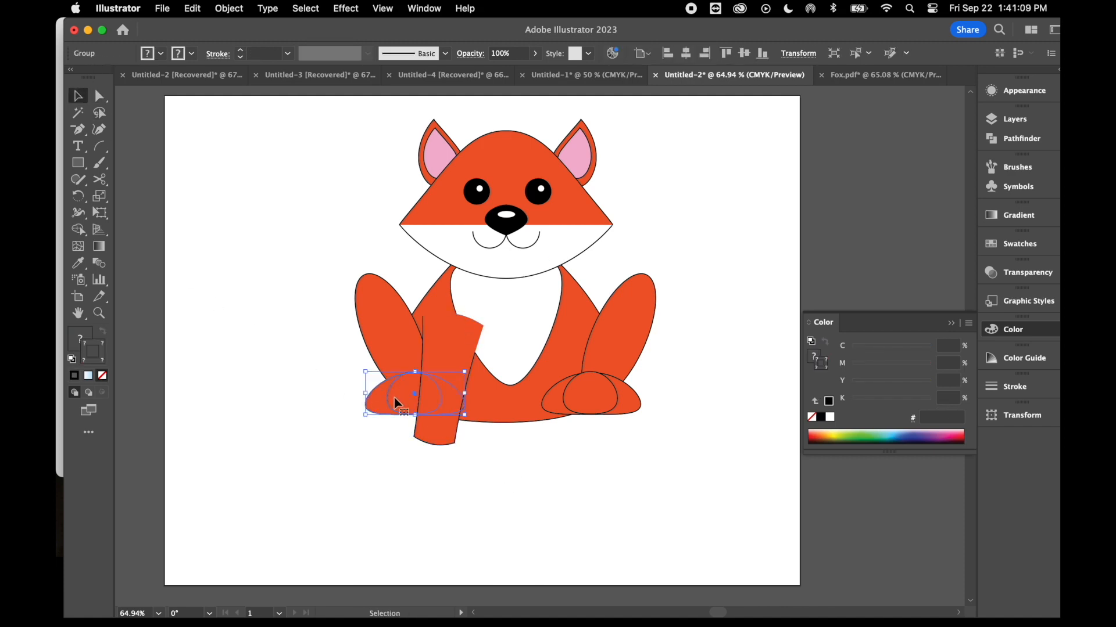
{"action": "key", "text": "a"}
{"action": "left_click_drag", "start_coordinate": [410, 412], "coordinate": [463, 427]}
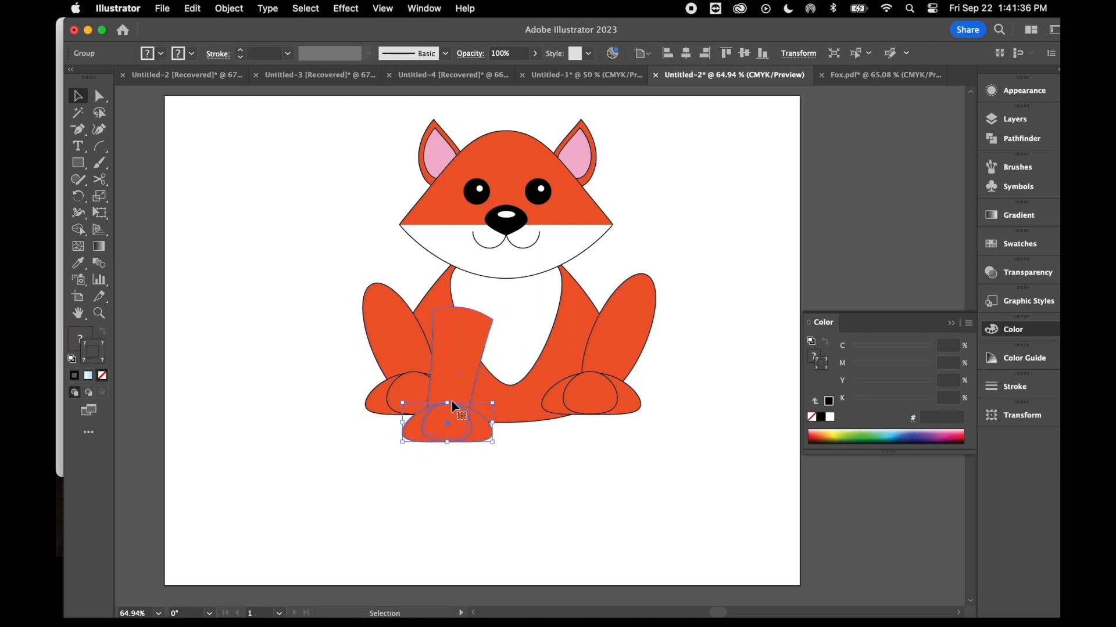
{"action": "left_click_drag", "start_coordinate": [447, 442], "coordinate": [446, 451]}
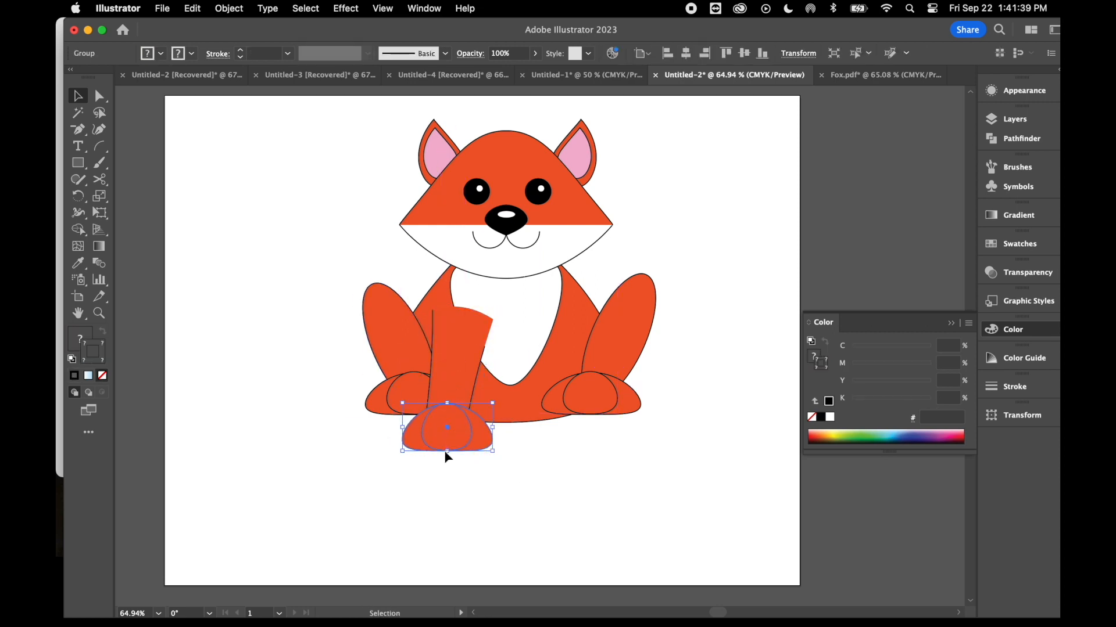
Step: Select the front leg together with its foot and duplicate them
{"action": "left_click", "coordinate": [458, 375], "text": "shift"}
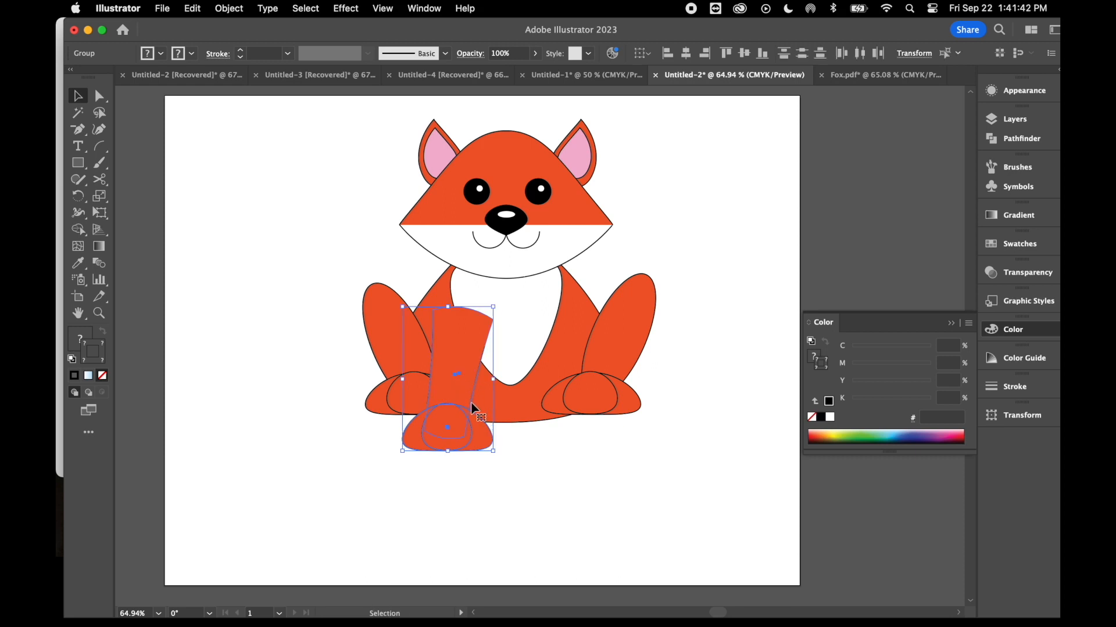
{"action": "key", "text": "a"}
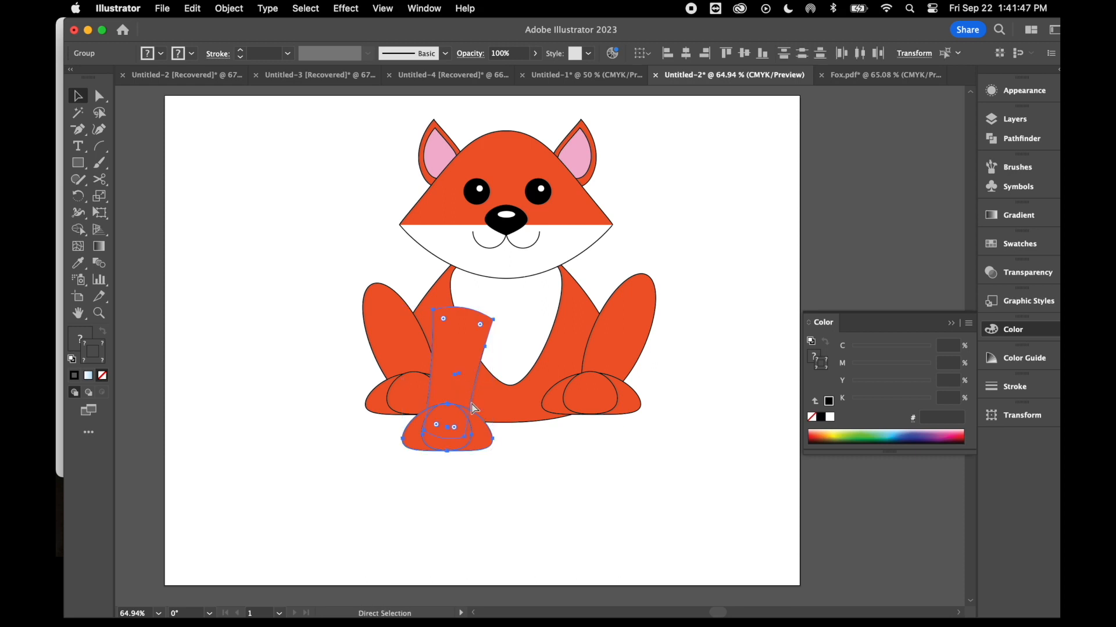
{"action": "key", "text": "v"}
{"action": "key", "text": "super+c"}
{"action": "key", "text": "super+v"}
Step: Reflect the copied front leg and foot horizontally and position them on the right side of the body
{"action": "right_click", "coordinate": [552, 361]}
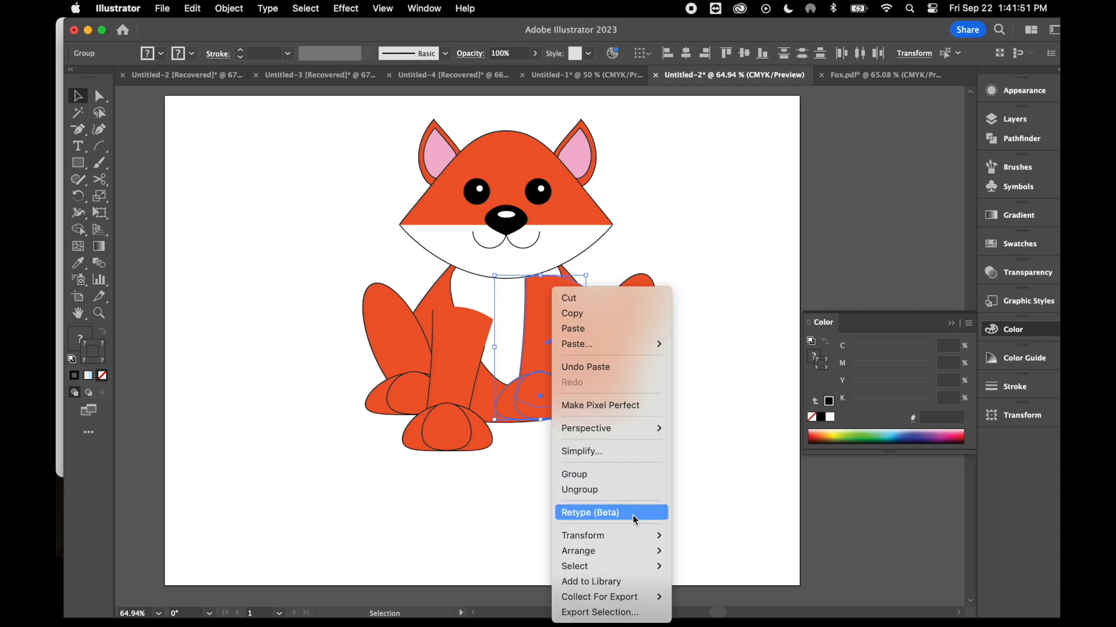
{"action": "mouse_move", "coordinate": [645, 535]}
{"action": "left_click", "coordinate": [727, 535]}
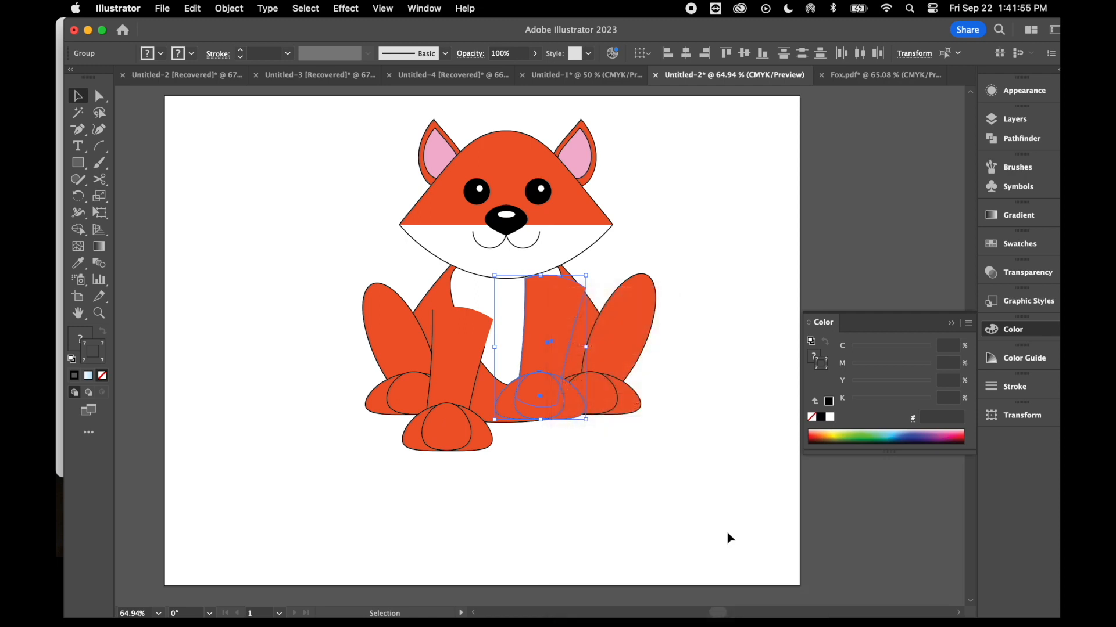
{"action": "left_click", "coordinate": [960, 445]}
{"action": "left_click_drag", "start_coordinate": [531, 347], "coordinate": [558, 376]}
{"action": "left_click", "coordinate": [523, 456]}
Step: Bring the head group and the white chest patch to the front, above both front legs
{"action": "left_click", "coordinate": [515, 167]}
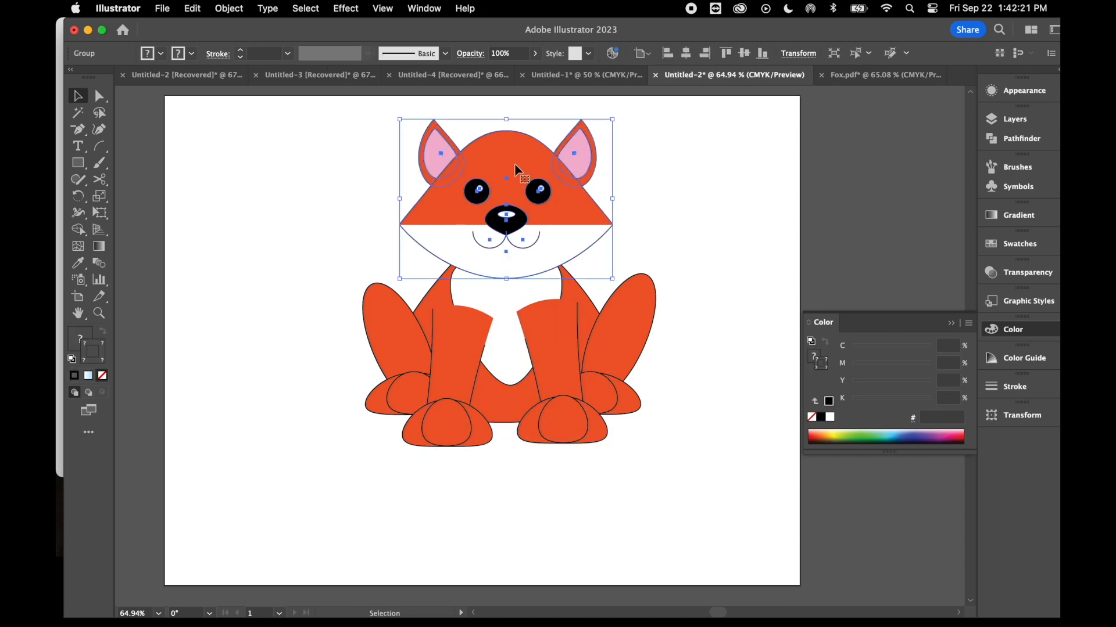
{"action": "left_click", "coordinate": [506, 301], "text": "shift"}
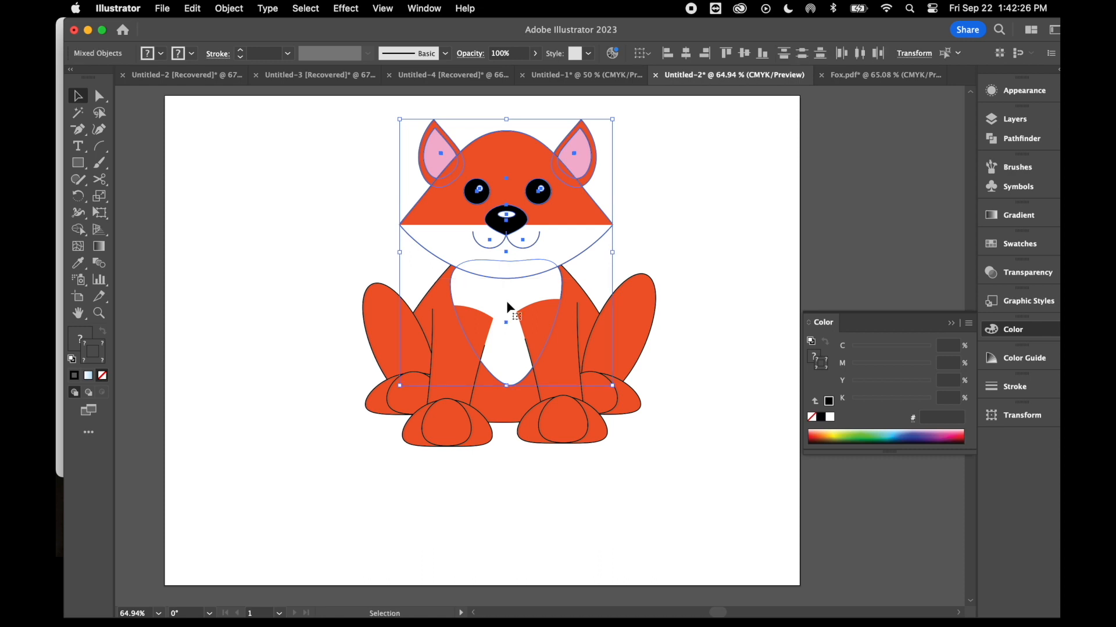
{"action": "left_click", "coordinate": [233, 9]}
{"action": "mouse_move", "coordinate": [277, 39]}
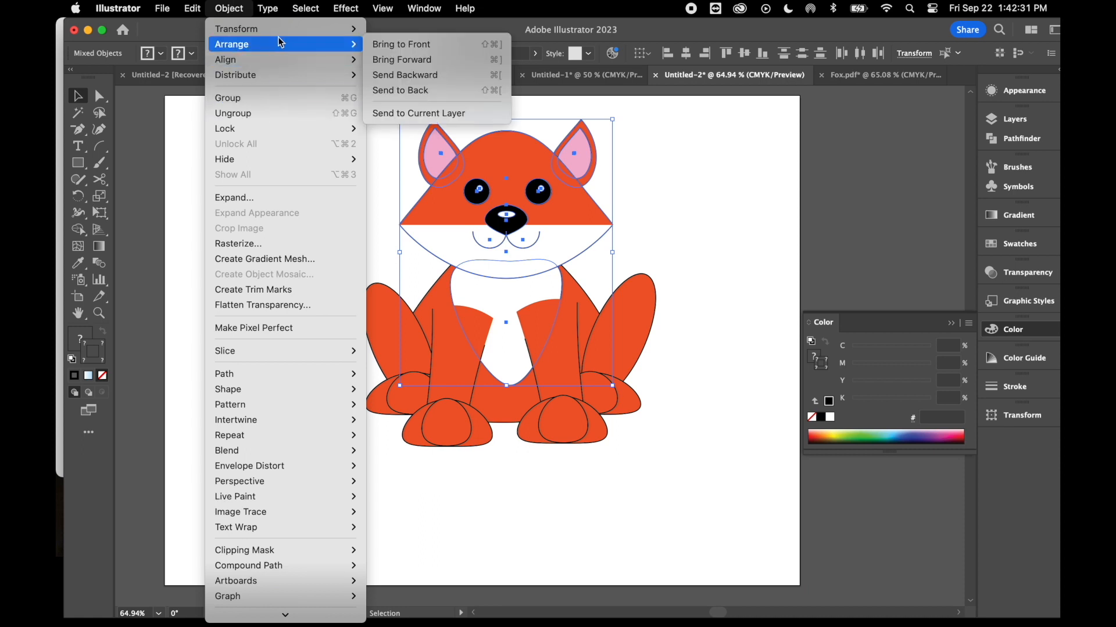
{"action": "left_click", "coordinate": [406, 44]}
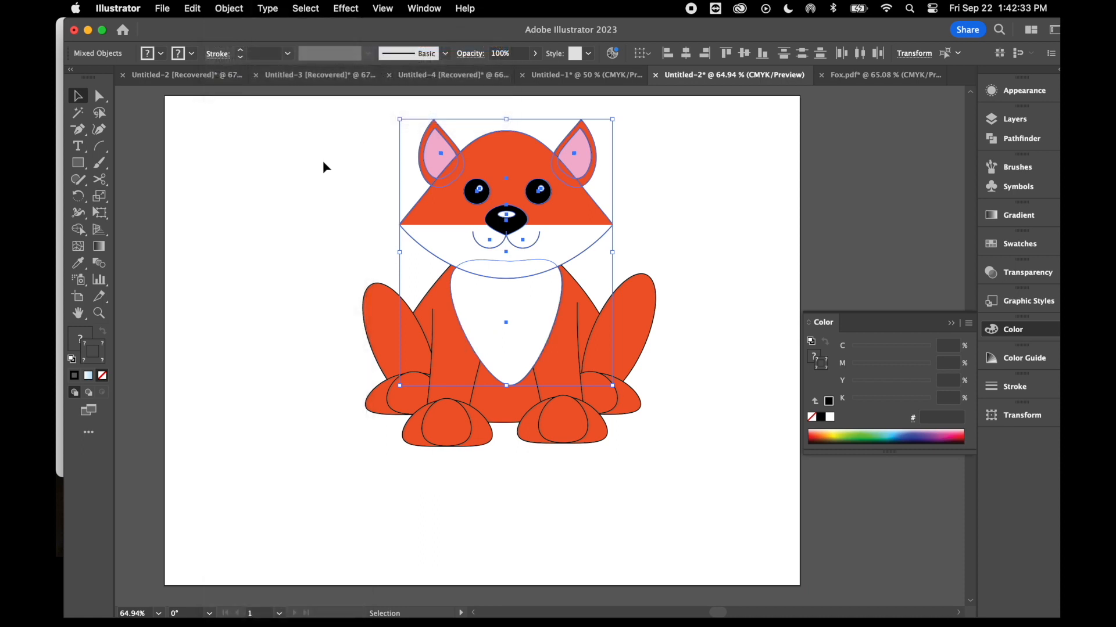
{"action": "left_click", "coordinate": [321, 166]}
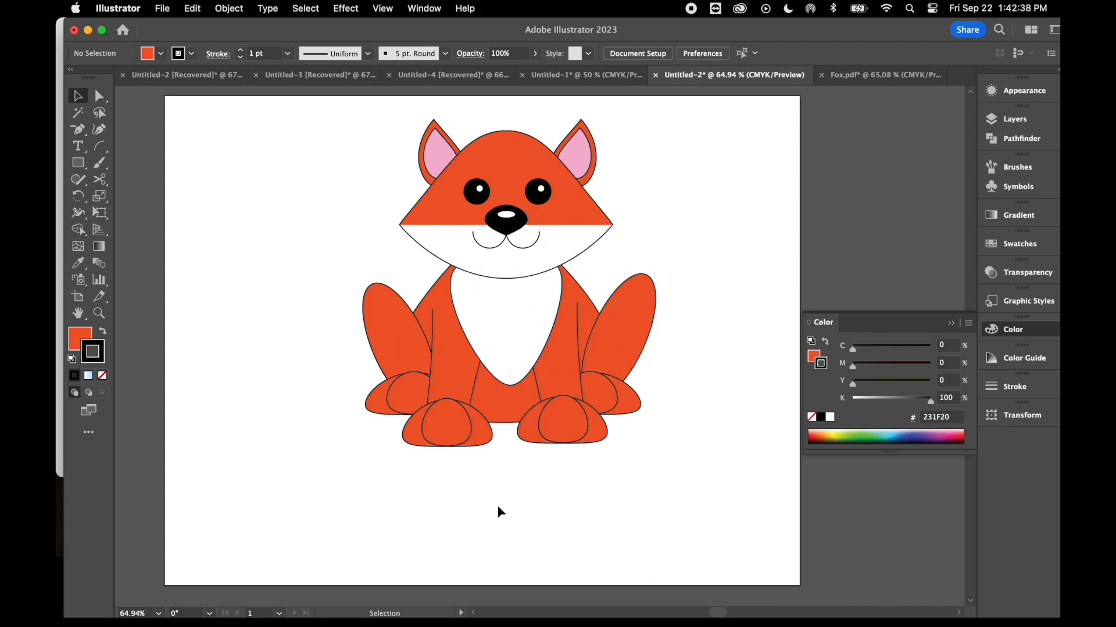
{"action": "scroll", "coordinate": [443, 486], "scroll_direction": "right", "scroll_amount": 1}
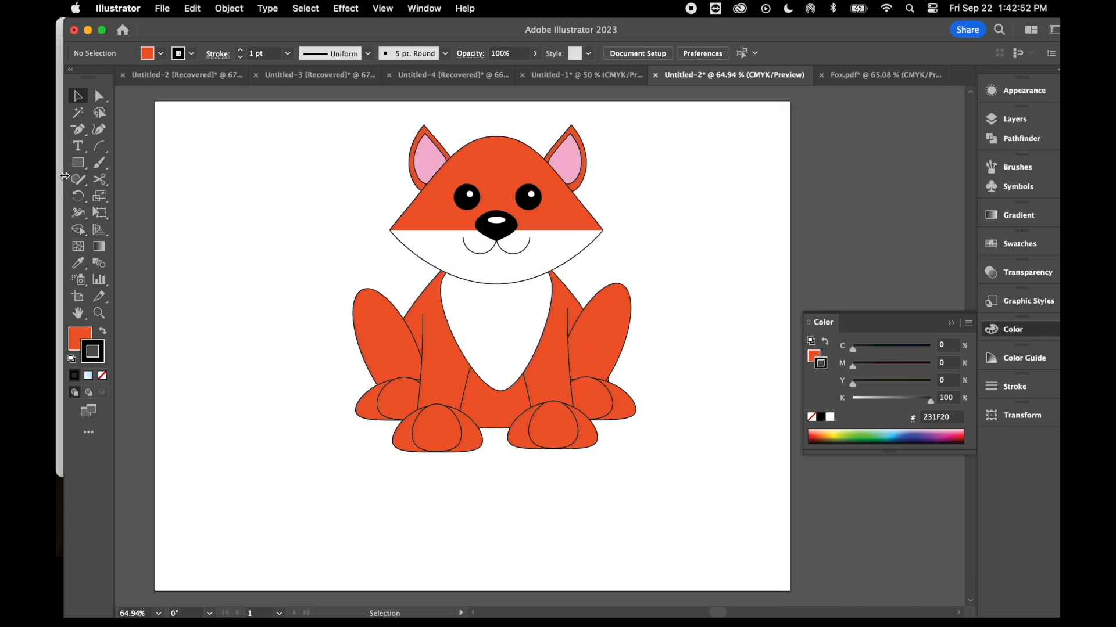
Step: Draw a long, flat orange ellipse extending from the right side of the fox's body as the tail
{"action": "left_click_drag", "start_coordinate": [78, 163], "coordinate": [136, 196]}
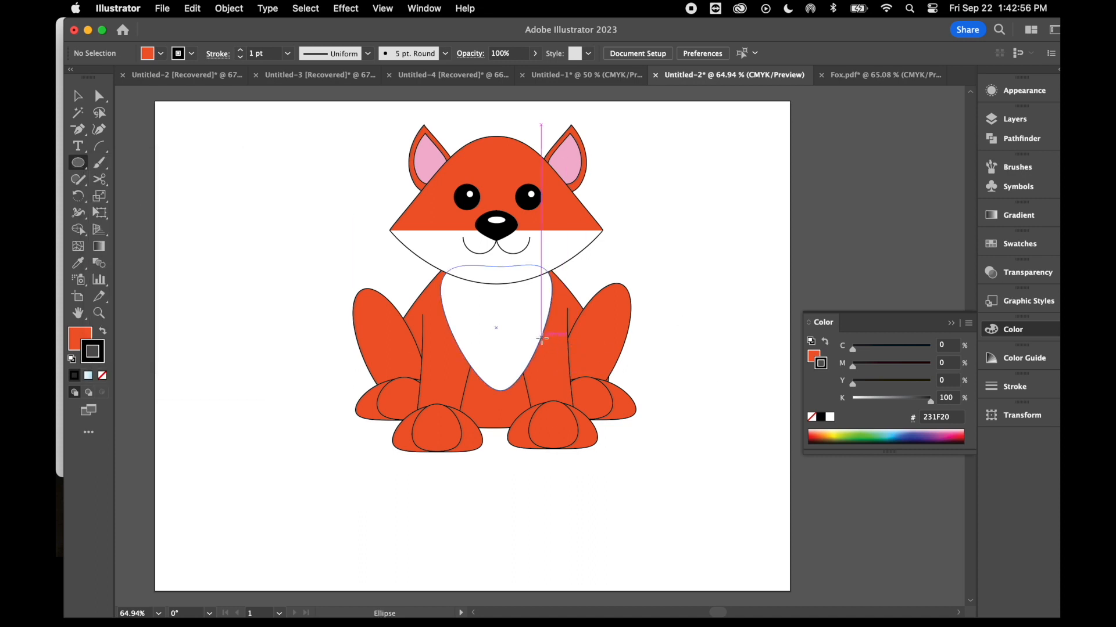
{"action": "mouse_move", "coordinate": [552, 332]}
{"action": "left_mouse_down"}
{"action": "mouse_move", "coordinate": [834, 414]}
{"action": "mouse_move", "coordinate": [818, 413]}
{"action": "left_mouse_up"}
{"action": "scroll", "coordinate": [731, 250], "scroll_direction": "right", "scroll_amount": 5}
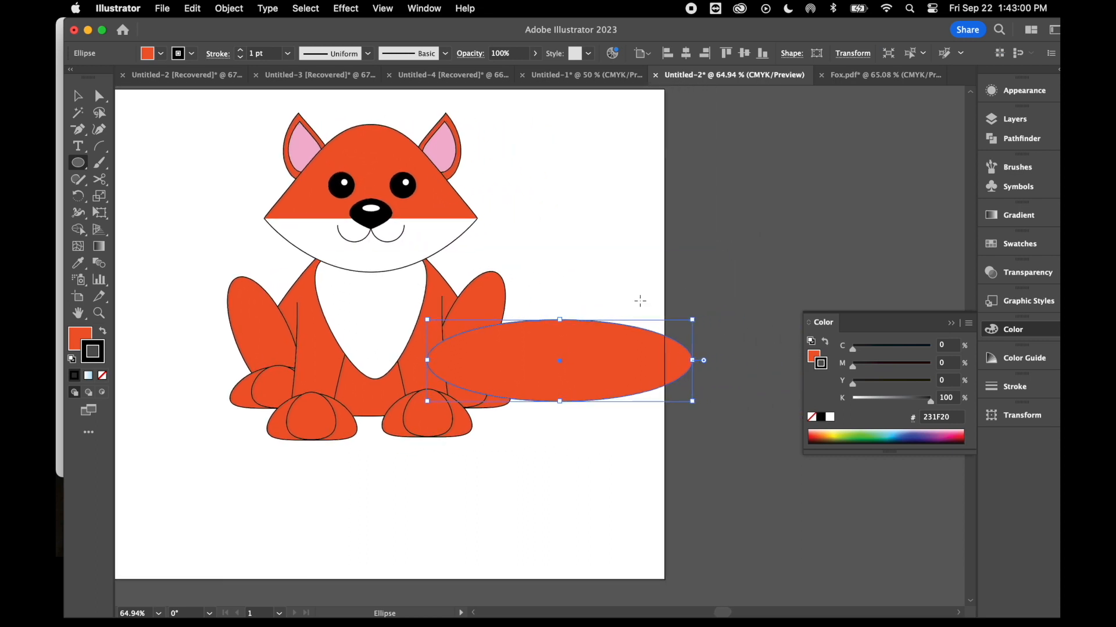
Step: Lengthen both direction handles of the tail ellipse's outer right anchor point to give it a broad, blunt end
{"action": "key", "text": "a"}
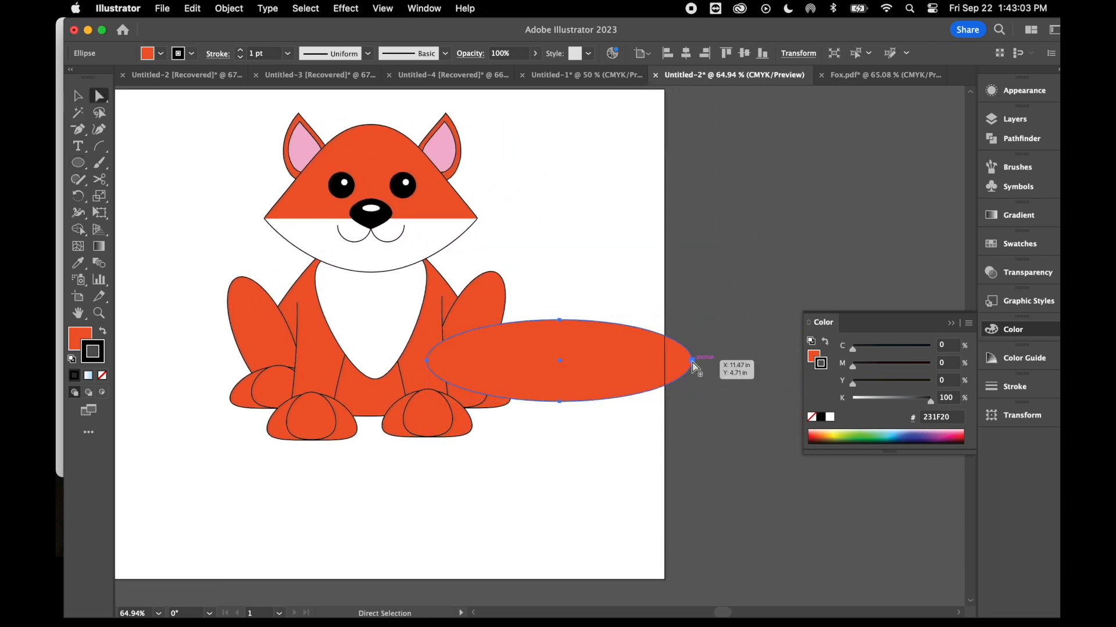
{"action": "left_click", "coordinate": [692, 361]}
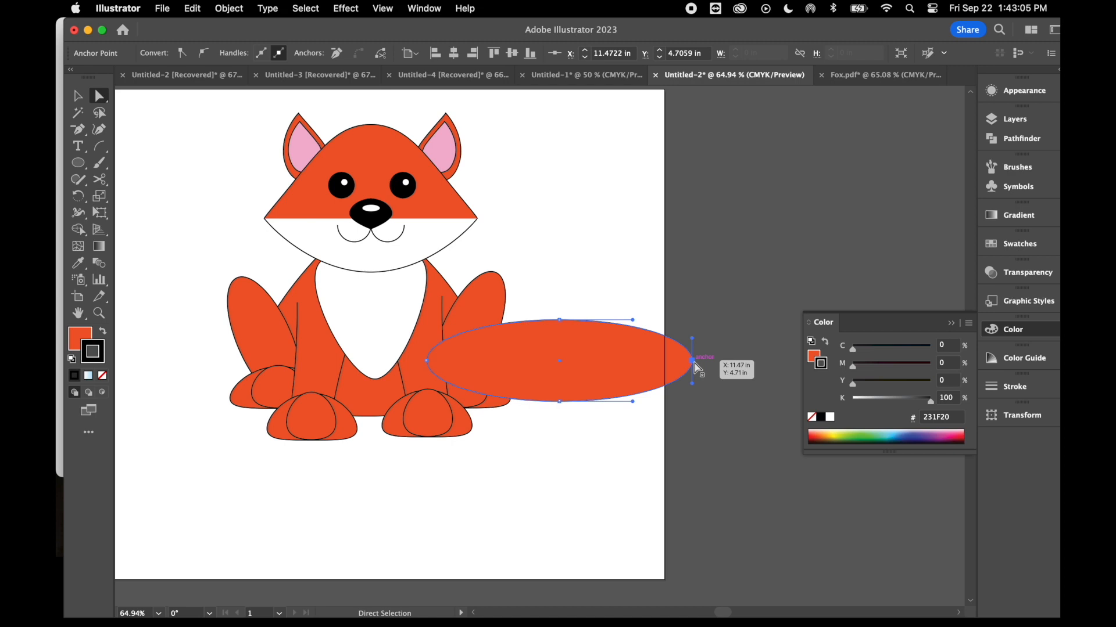
{"action": "left_click_drag", "start_coordinate": [693, 339], "coordinate": [694, 323]}
{"action": "left_click_drag", "start_coordinate": [692, 383], "coordinate": [695, 410]}
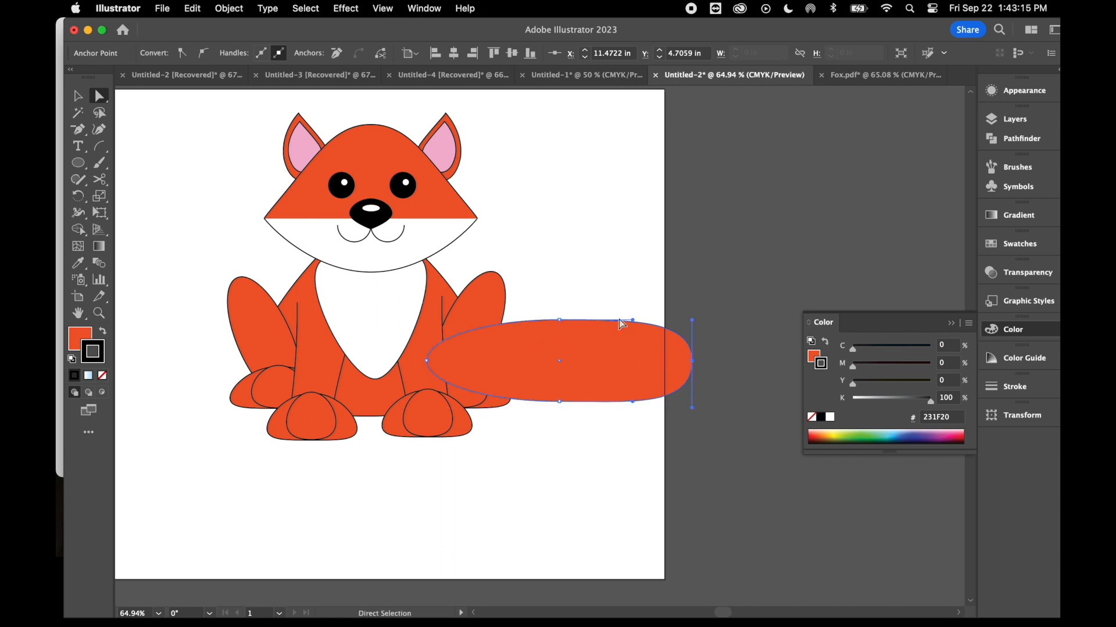
Step: Draw a smaller flat ellipse above the tail and place a duplicate just below it, overlapping its lower half
{"action": "left_click", "coordinate": [76, 164]}
{"action": "left_click_drag", "start_coordinate": [569, 173], "coordinate": [715, 214]}
{"action": "key", "text": "super+shift+a"}
{"action": "left_click", "coordinate": [76, 97]}
{"action": "left_click", "coordinate": [626, 207]}
{"action": "key", "text": "super+c"}
{"action": "key", "text": "super+v"}
{"action": "left_click_drag", "start_coordinate": [540, 349], "coordinate": [642, 224]}
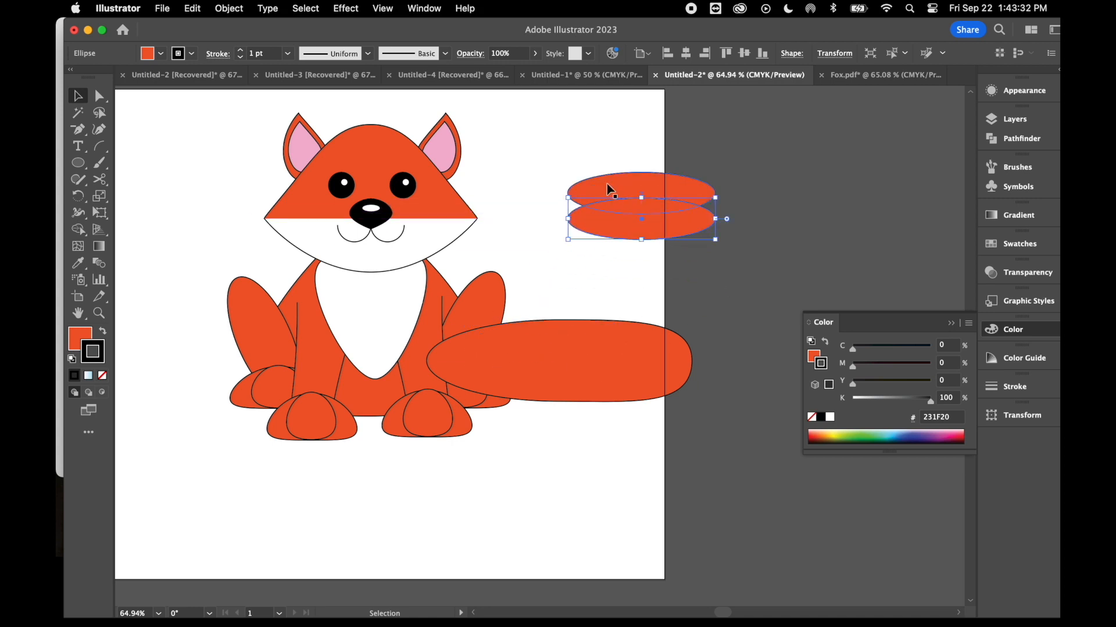
Step: Convert the left anchor points of both small ellipses to corner points
{"action": "left_click", "coordinate": [99, 97]}
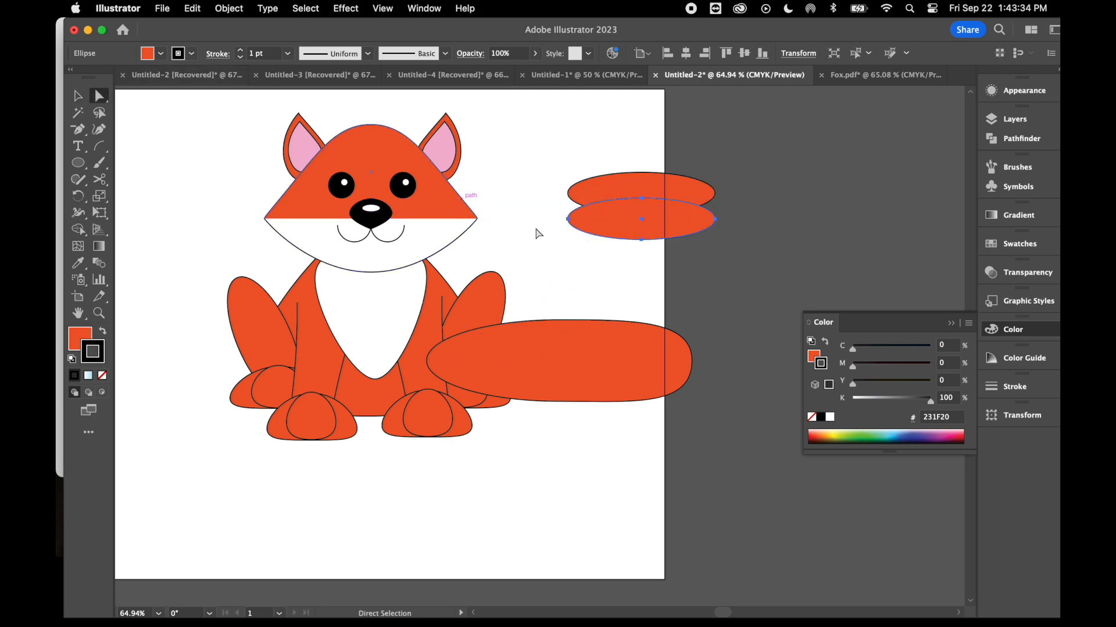
{"action": "left_click", "coordinate": [568, 193]}
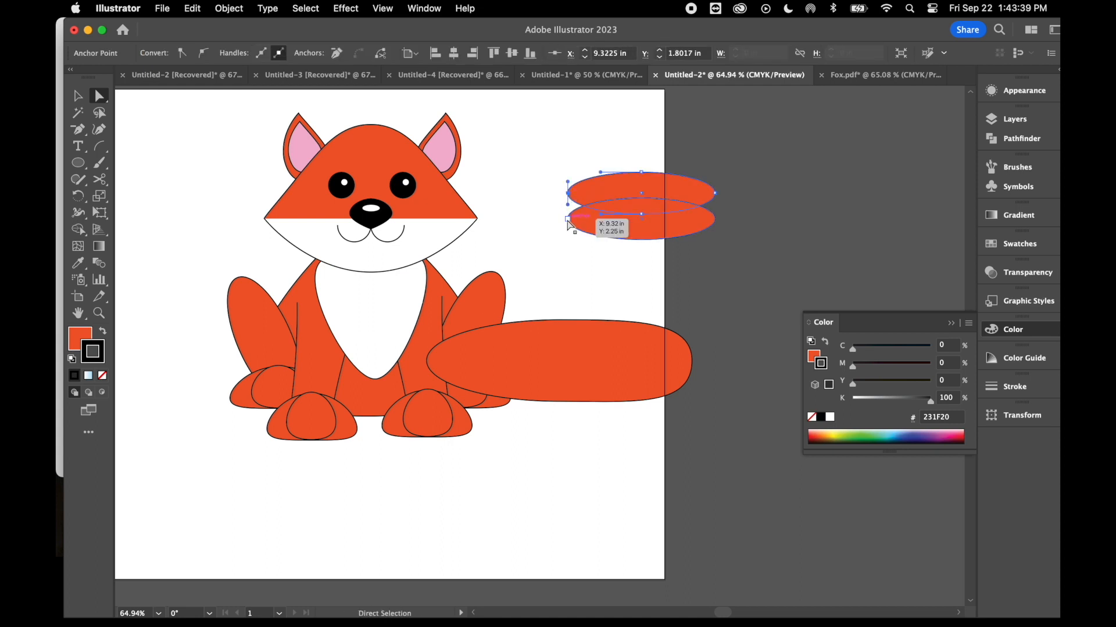
{"action": "left_click", "coordinate": [568, 219], "text": "shift"}
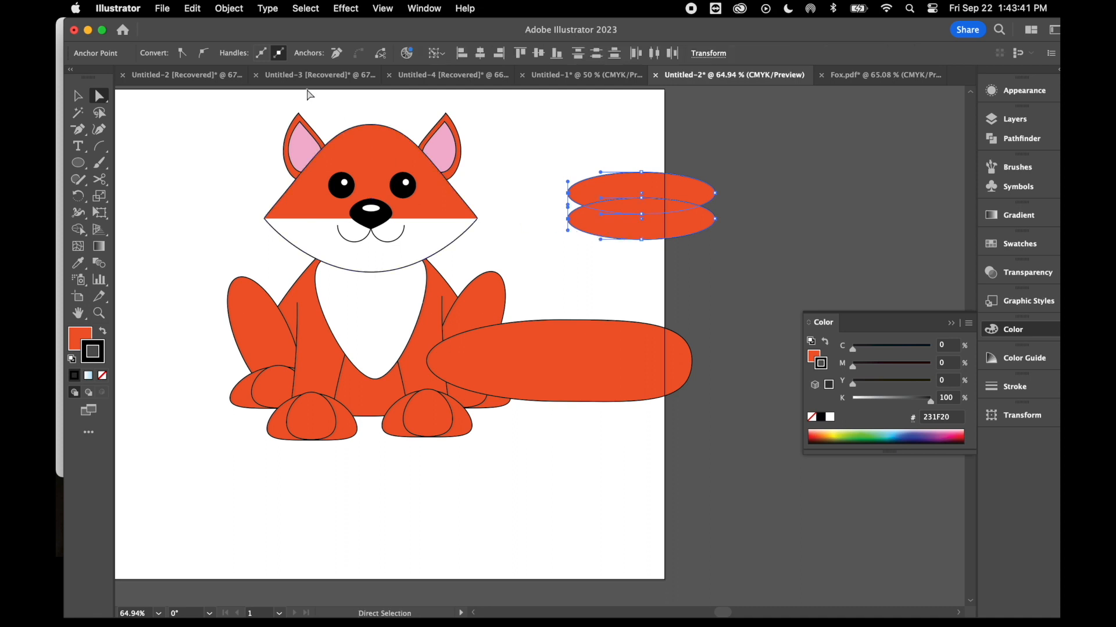
{"action": "left_click", "coordinate": [184, 56]}
Step: Select both pointed ellipses and unite them into a single shape with Pathfinder
{"action": "left_click_drag", "start_coordinate": [570, 147], "coordinate": [672, 270]}
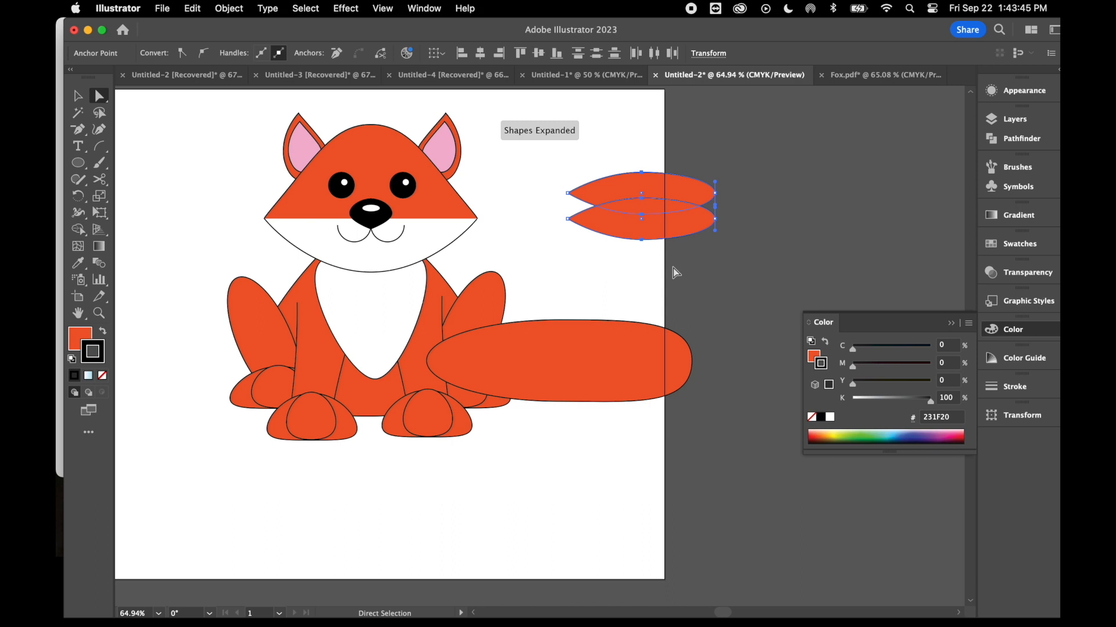
{"action": "left_click", "coordinate": [610, 151]}
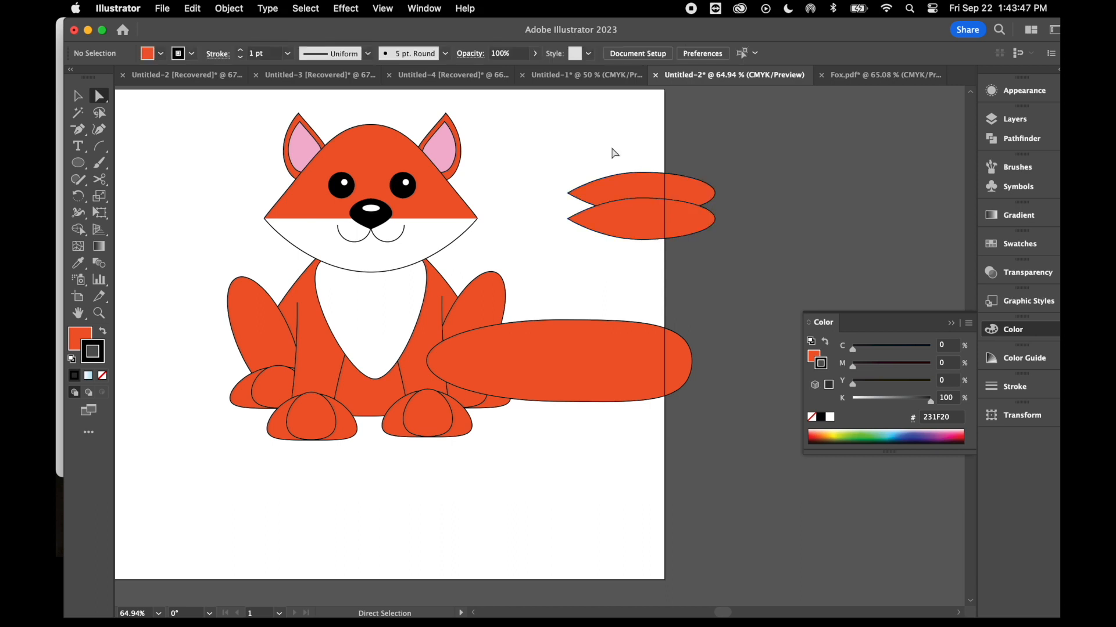
{"action": "left_click_drag", "start_coordinate": [610, 151], "coordinate": [683, 262]}
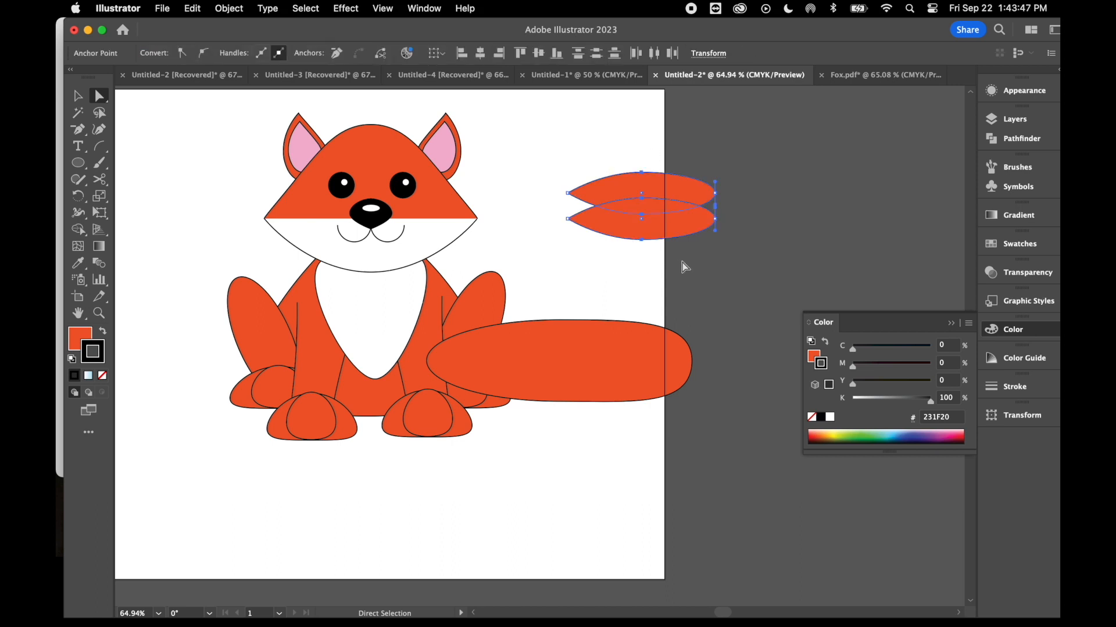
{"action": "left_click", "coordinate": [1016, 137]}
{"action": "left_click", "coordinate": [423, 8]}
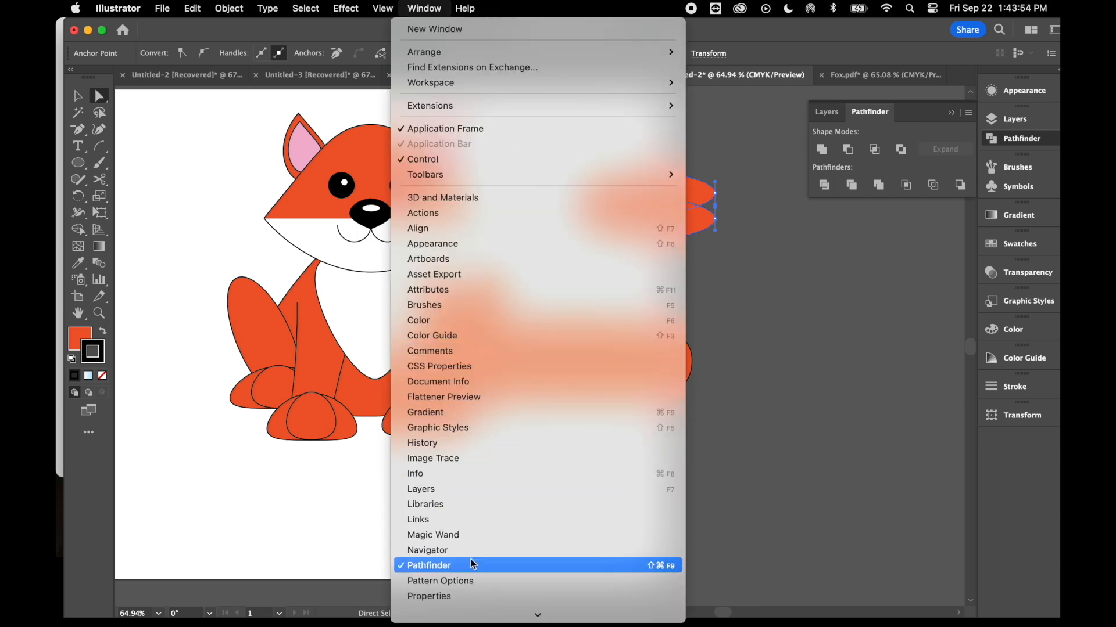
{"action": "left_click", "coordinate": [822, 149]}
{"action": "left_click", "coordinate": [822, 148]}
{"action": "left_click", "coordinate": [807, 271]}
Step: Move the united zigzag shape over the tail's outer end and stretch it taller than the tail
{"action": "left_click_drag", "start_coordinate": [677, 224], "coordinate": [664, 360]}
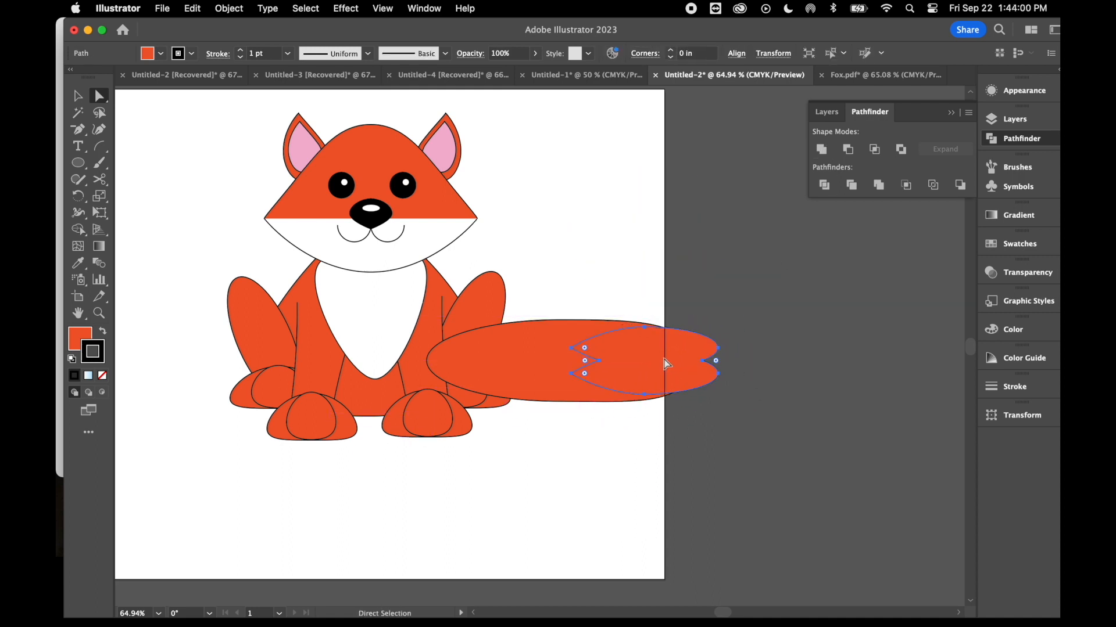
{"action": "left_click", "coordinate": [78, 97]}
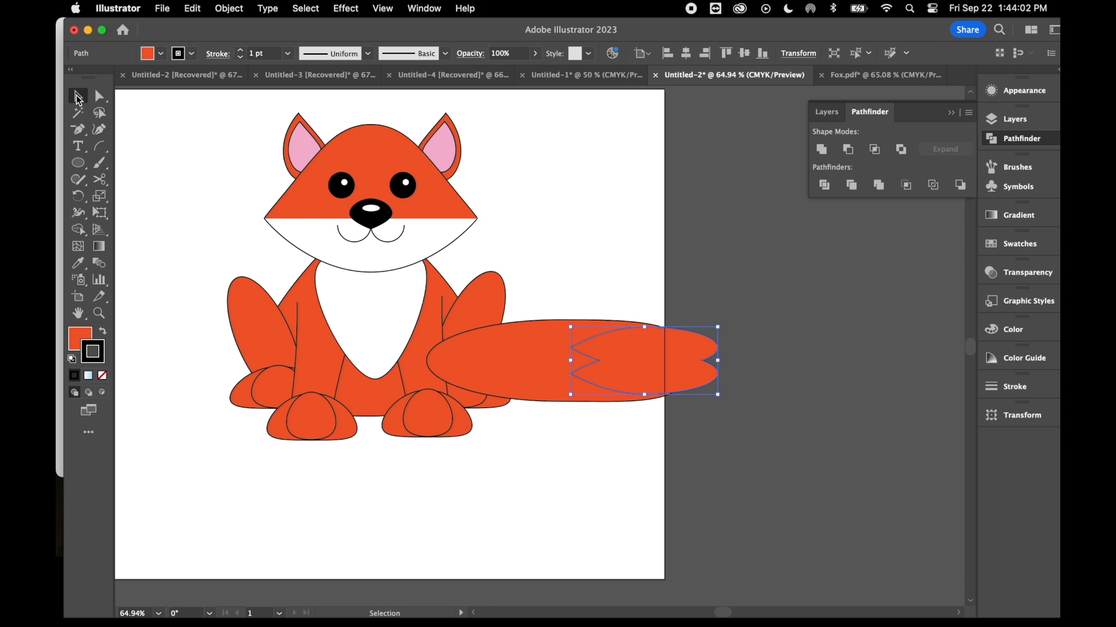
{"action": "left_click_drag", "start_coordinate": [644, 328], "coordinate": [645, 306]}
{"action": "mouse_move", "coordinate": [648, 396]}
{"action": "left_mouse_down"}
{"action": "mouse_move", "coordinate": [644, 378]}
{"action": "mouse_move", "coordinate": [757, 386]}
{"action": "mouse_move", "coordinate": [654, 376]}
{"action": "left_mouse_up"}
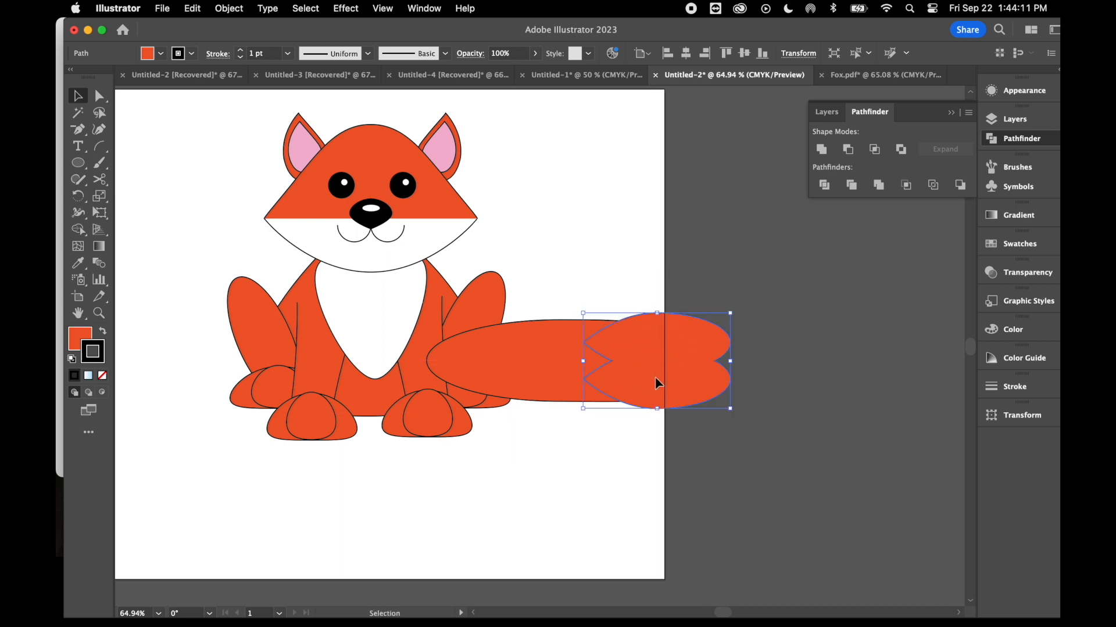
Step: Divide the tail and the zigzag shape with Pathfinder and ungroup the resulting pieces
{"action": "left_click", "coordinate": [593, 284]}
{"action": "left_click_drag", "start_coordinate": [594, 286], "coordinate": [682, 480]}
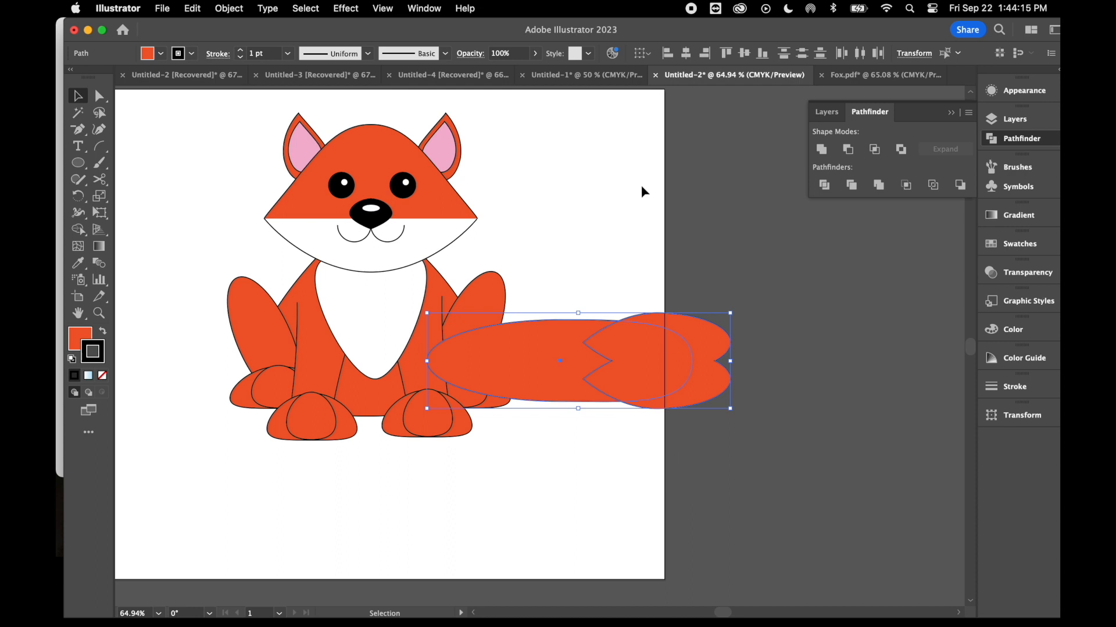
{"action": "left_click", "coordinate": [824, 185]}
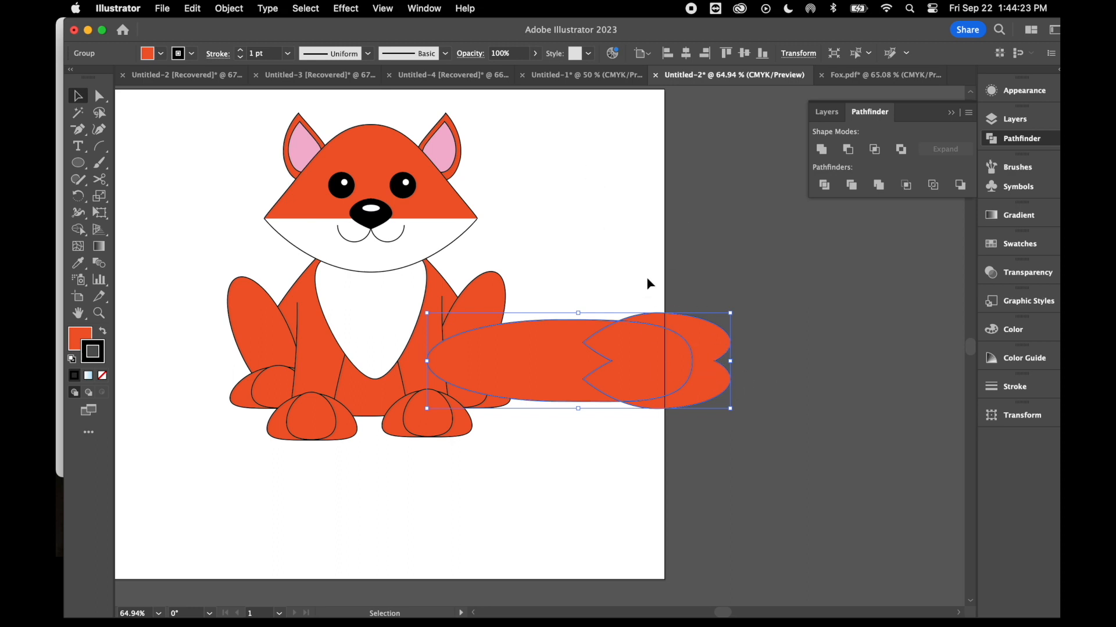
{"action": "right_click", "coordinate": [556, 222]}
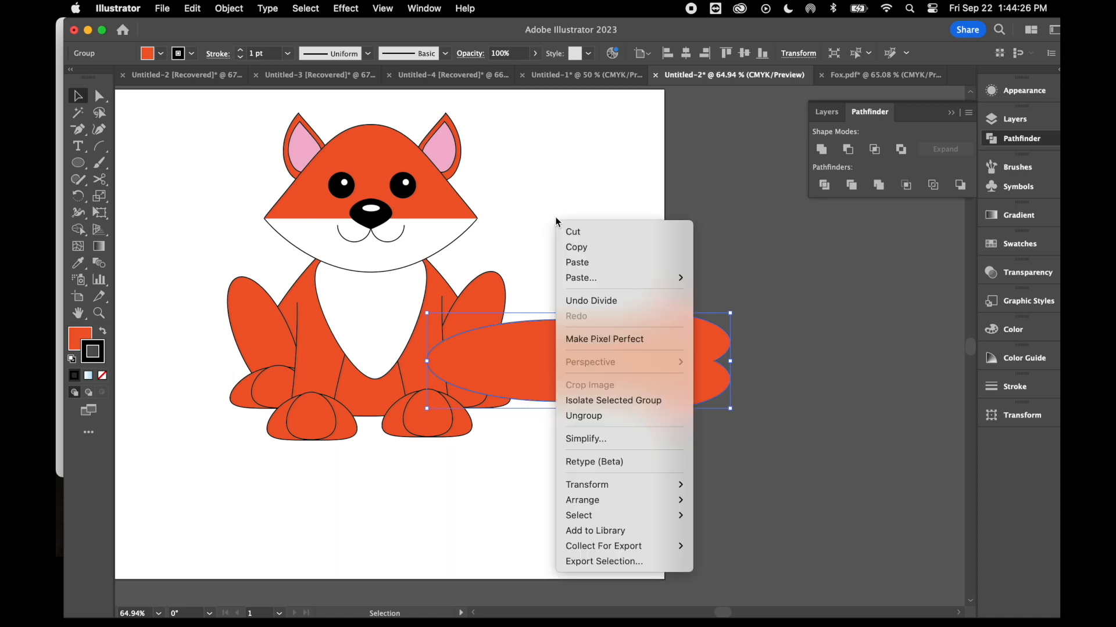
{"action": "left_click", "coordinate": [605, 416]}
{"action": "left_click", "coordinate": [229, 8]}
{"action": "mouse_move", "coordinate": [251, 64]}
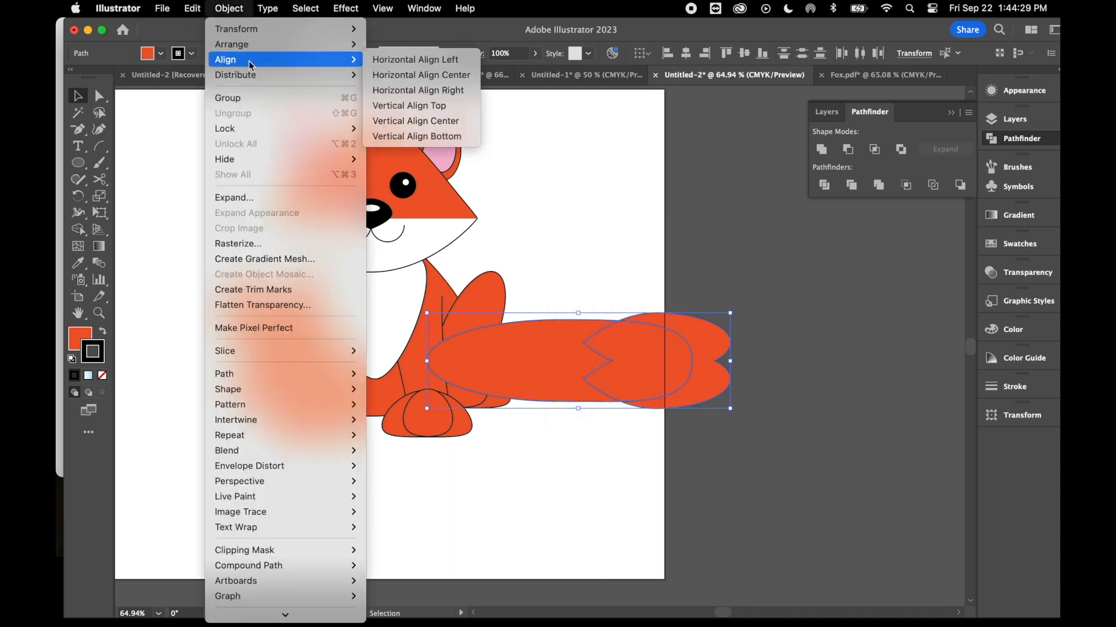
{"action": "left_click", "coordinate": [678, 195]}
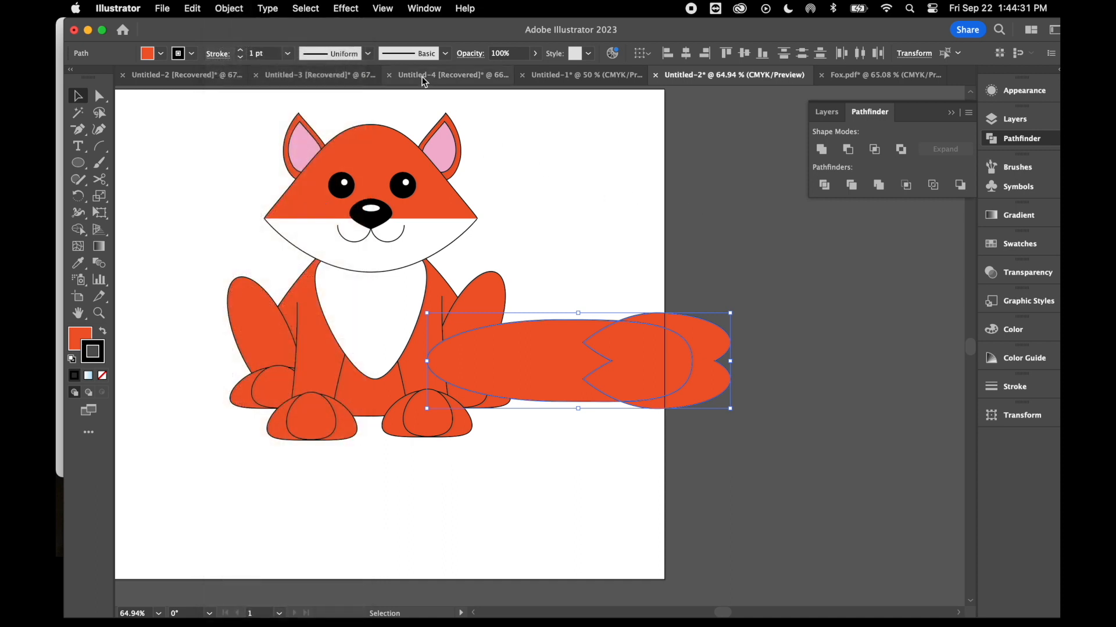
Step: Delete the leftover divided piece that extends outside the tail's outline
{"action": "left_click", "coordinate": [745, 255]}
{"action": "left_click", "coordinate": [718, 346]}
{"action": "key", "text": "super+z"}
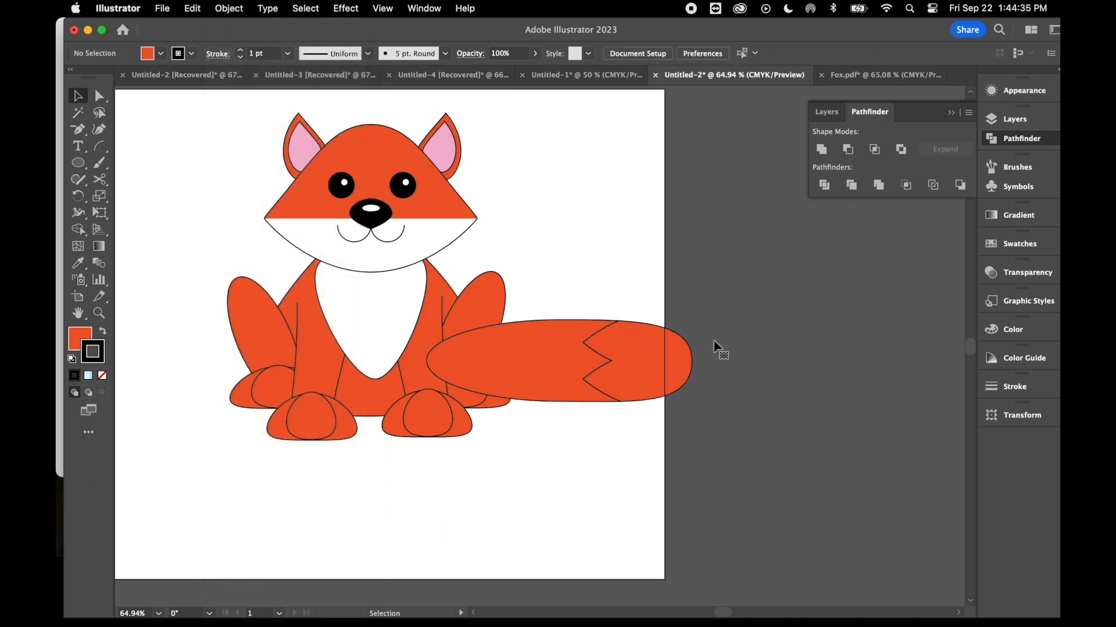
Step: Fill the zigzag-edged tip of the tail with white
{"action": "left_click", "coordinate": [679, 341]}
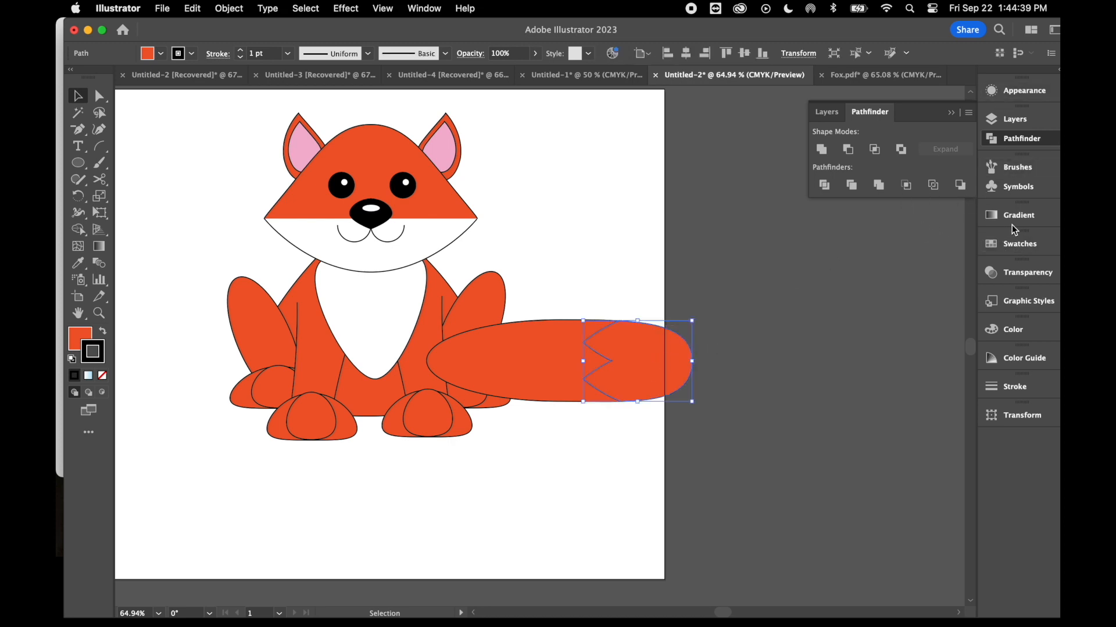
{"action": "left_click", "coordinate": [1007, 241]}
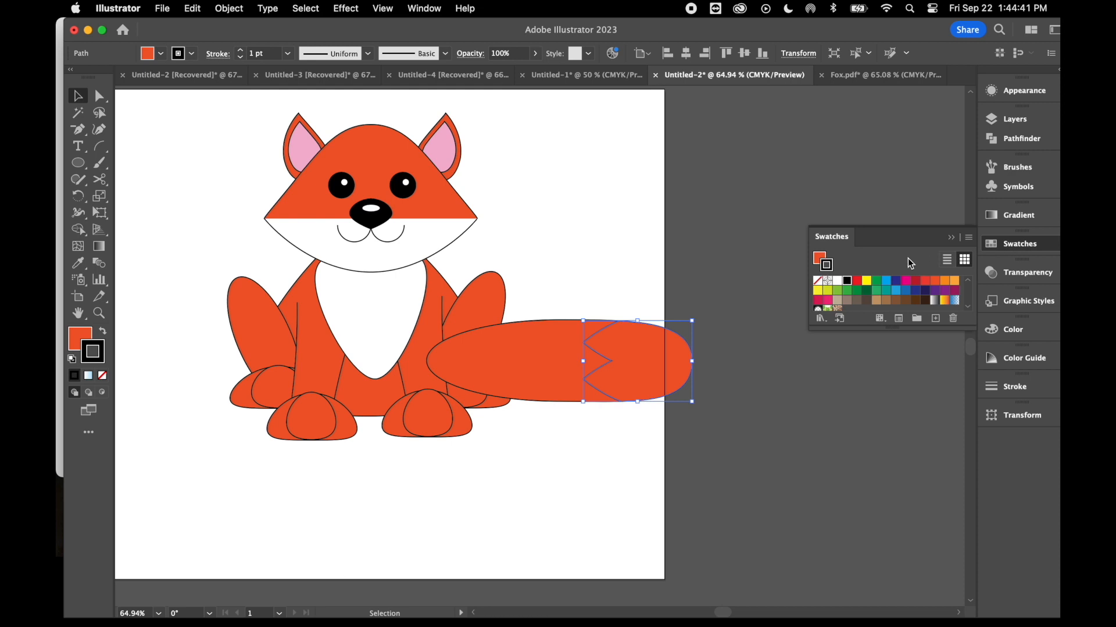
{"action": "left_click", "coordinate": [838, 281]}
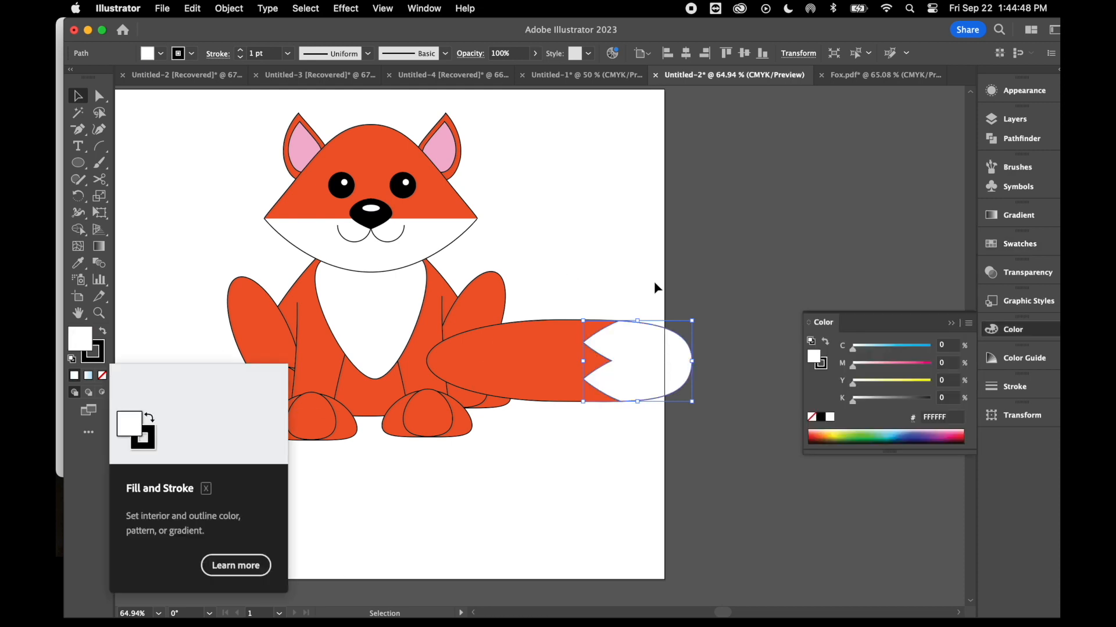
Step: Select the orange and white tail pieces together and group them
{"action": "left_click", "coordinate": [619, 265]}
{"action": "left_click_drag", "start_coordinate": [575, 266], "coordinate": [626, 438]}
{"action": "right_click", "coordinate": [624, 231]}
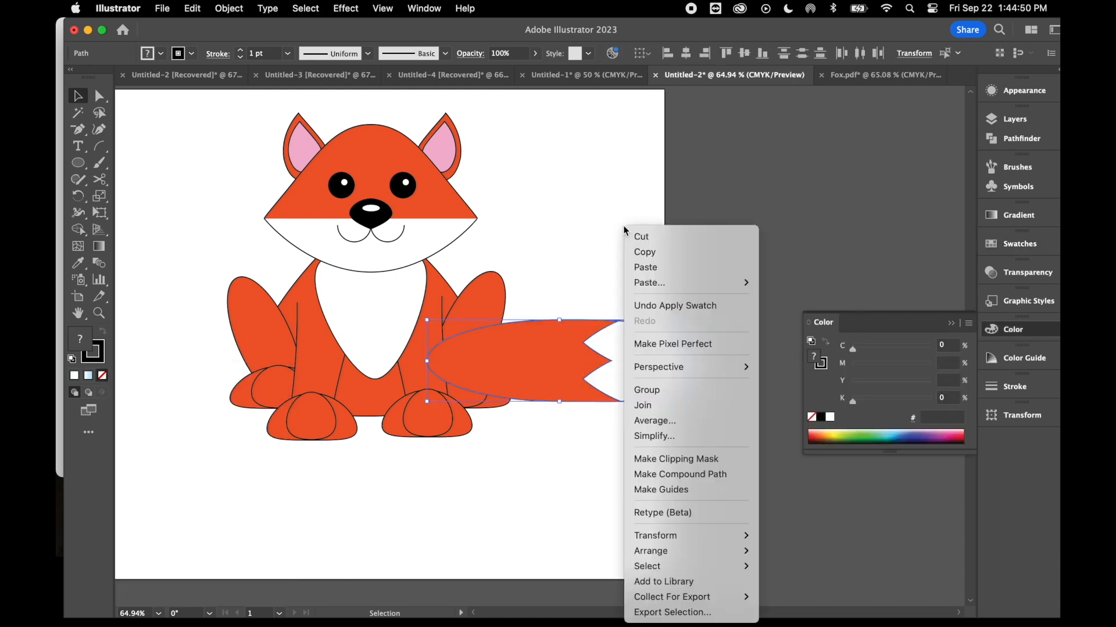
{"action": "left_click", "coordinate": [677, 390]}
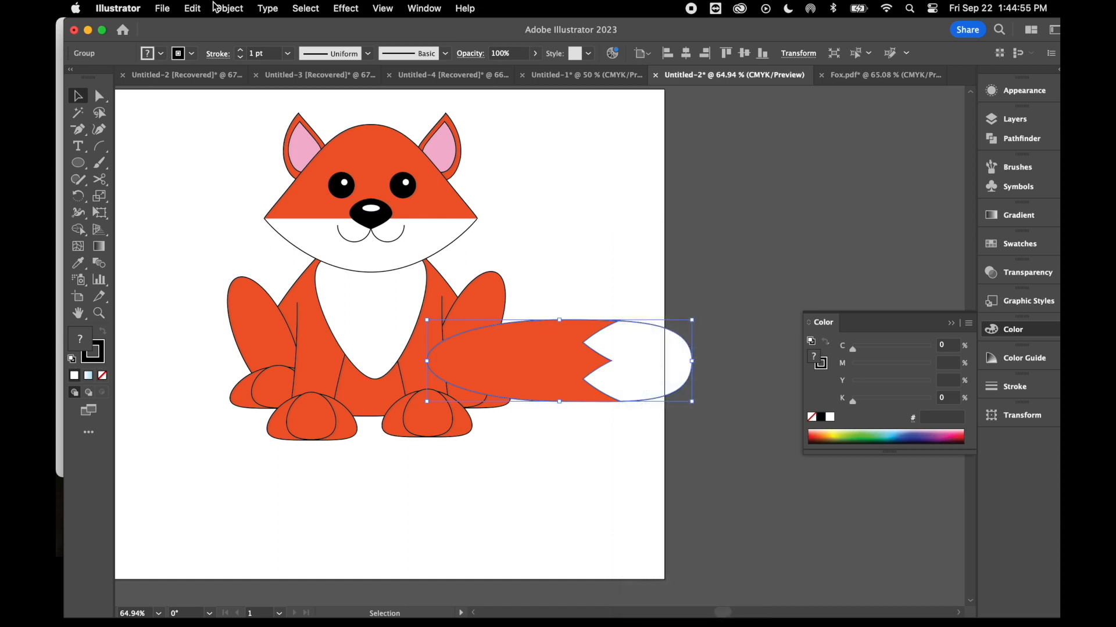
{"action": "left_click", "coordinate": [230, 8]}
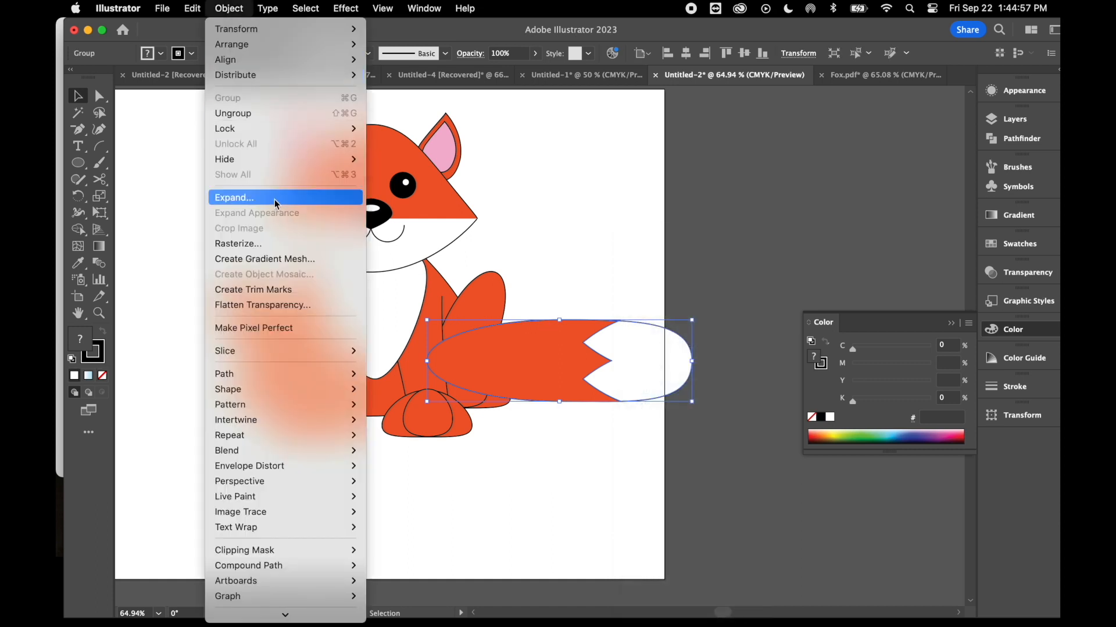
{"action": "left_click", "coordinate": [591, 187]}
Step: Shift the tail group slightly up and to the right and send it to the back, behind the fox's body
{"action": "mouse_move", "coordinate": [562, 398]}
{"action": "left_mouse_down"}
{"action": "mouse_move", "coordinate": [596, 387]}
{"action": "mouse_move", "coordinate": [567, 390]}
{"action": "left_mouse_up"}
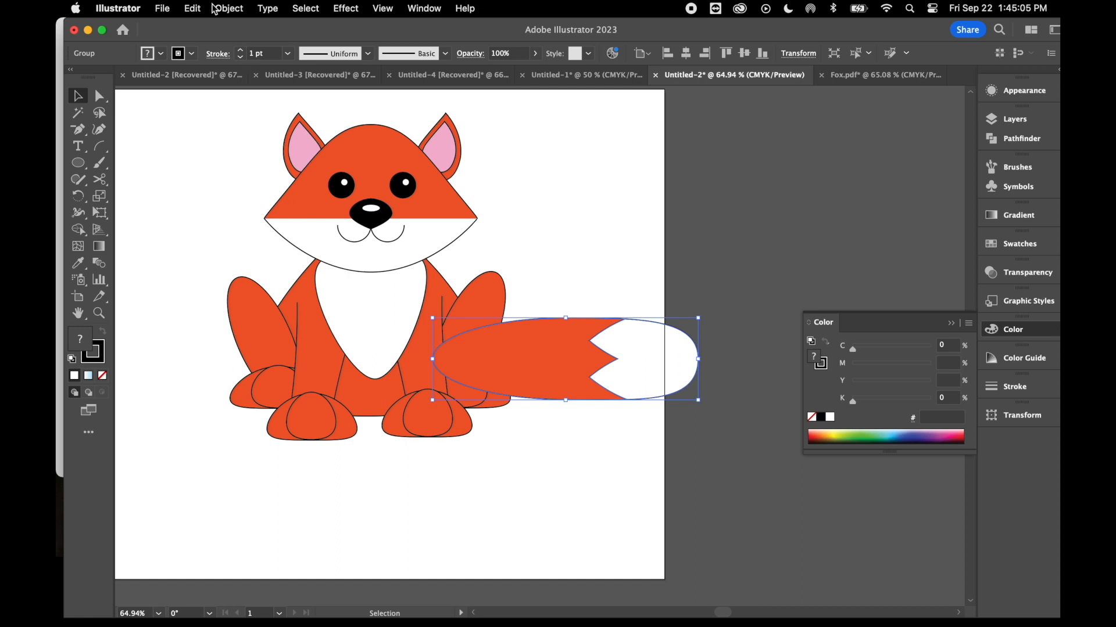
{"action": "right_click", "coordinate": [592, 216]}
{"action": "mouse_move", "coordinate": [689, 503]}
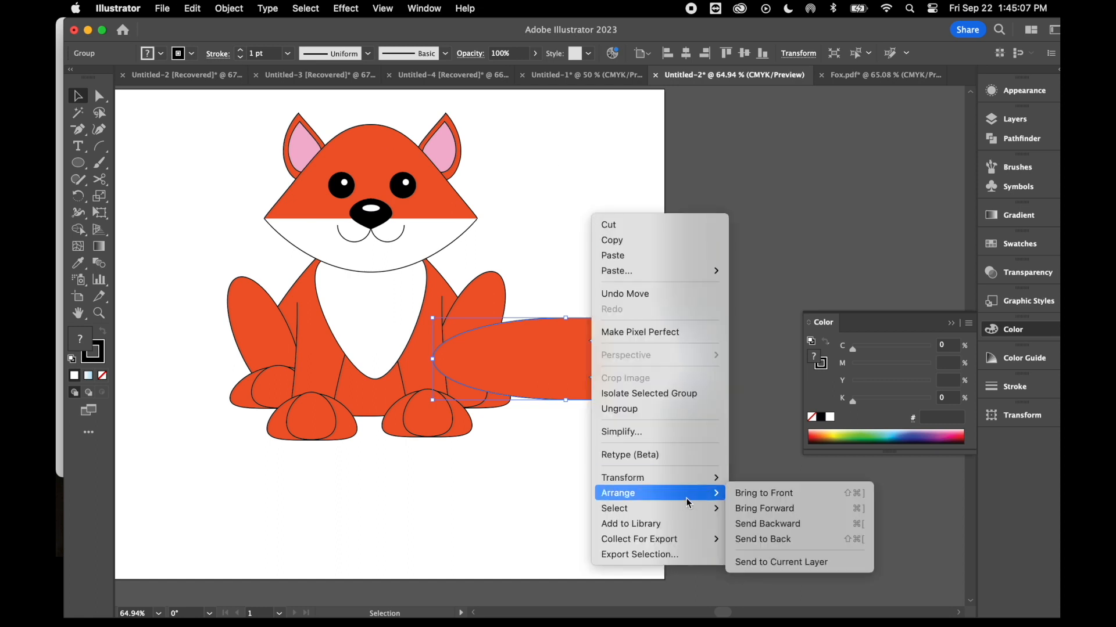
{"action": "left_click", "coordinate": [792, 539]}
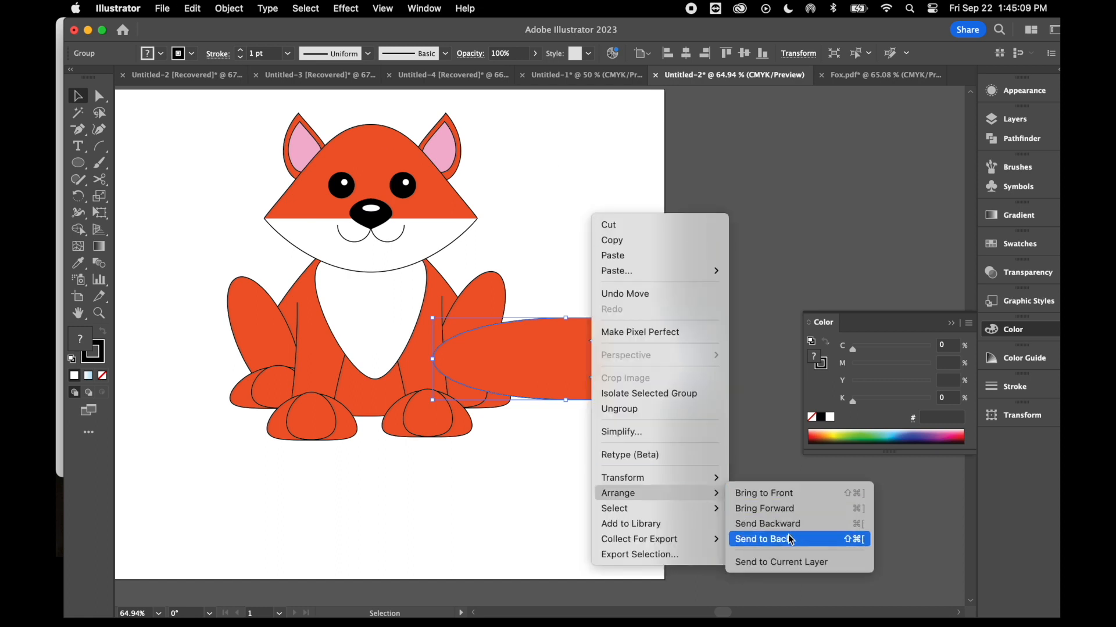
{"action": "left_click", "coordinate": [620, 253]}
Step: Select the whole fox and move it down and to the left so the tail fits inside the artboard
{"action": "key", "text": "super+minus"}
{"action": "left_click_drag", "start_coordinate": [241, 151], "coordinate": [641, 409]}
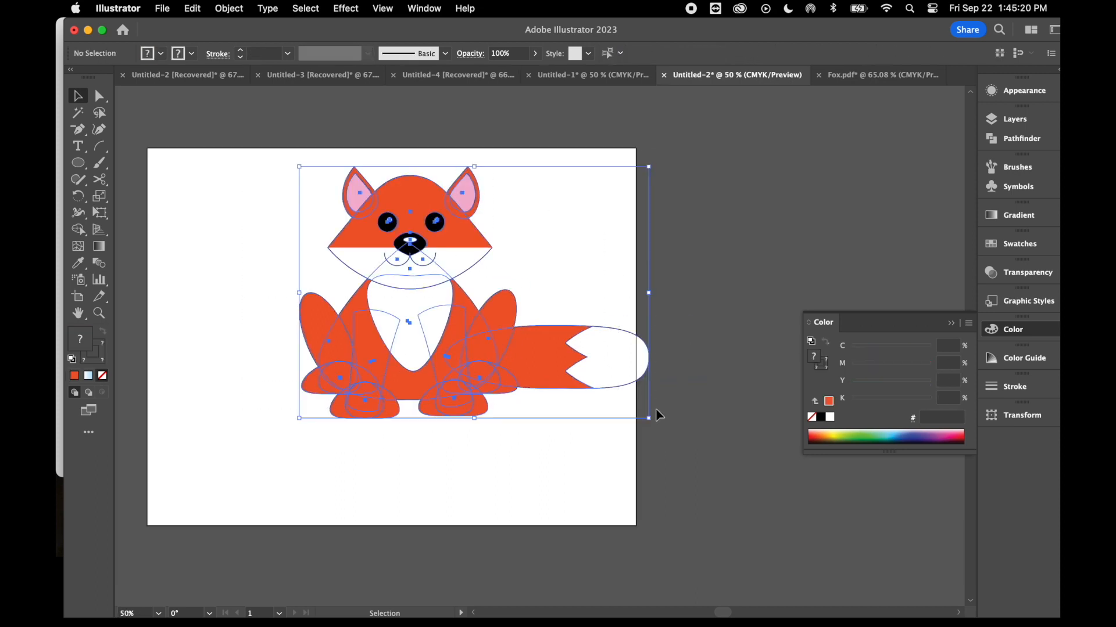
{"action": "left_click_drag", "start_coordinate": [409, 315], "coordinate": [328, 389]}
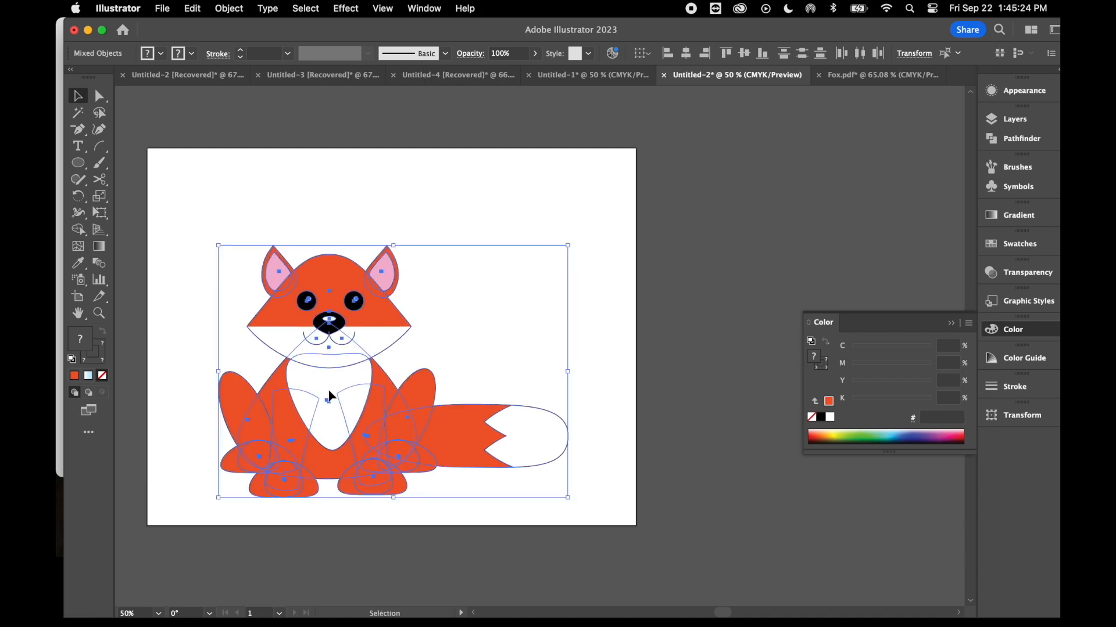
{"action": "left_click", "coordinate": [547, 186]}
{"action": "scroll", "coordinate": [627, 307], "scroll_direction": "down", "scroll_amount": 1}
{"action": "scroll", "coordinate": [626, 307], "scroll_direction": "left", "scroll_amount": 1}
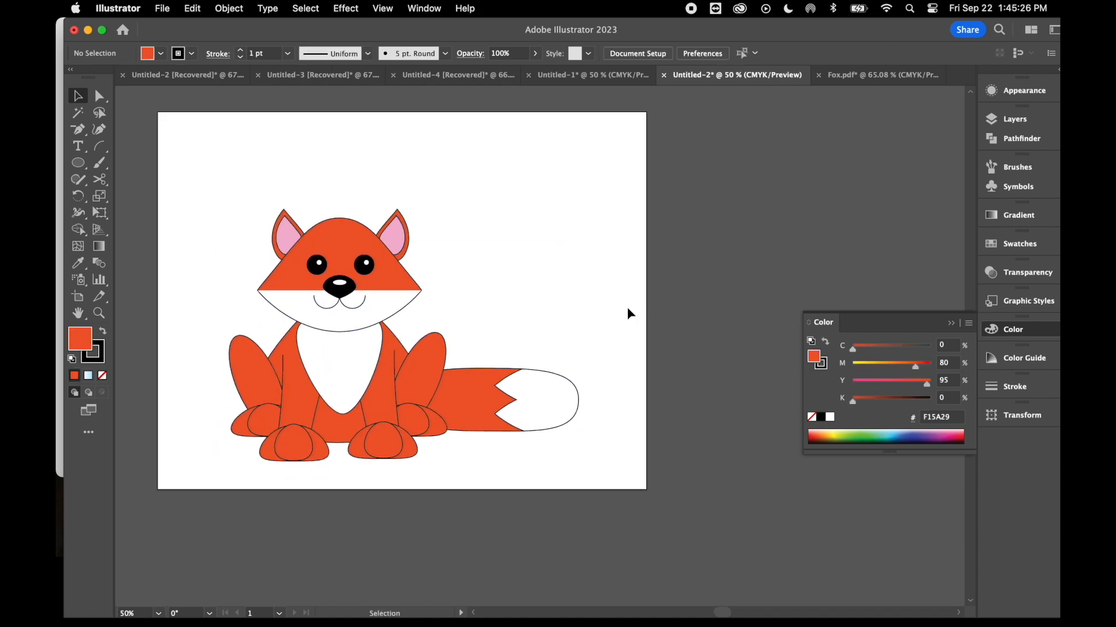
Step: Lock the fox's layer and add a new layer above it for the background
{"action": "left_click", "coordinate": [1019, 123]}
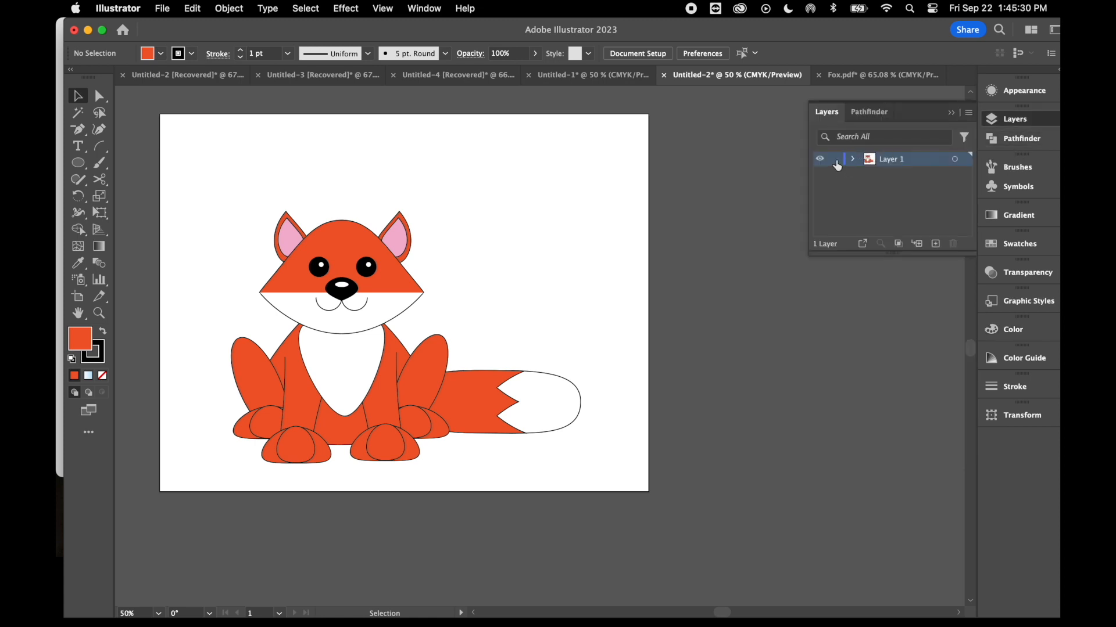
{"action": "left_click", "coordinate": [1009, 116]}
{"action": "left_click", "coordinate": [424, 8]}
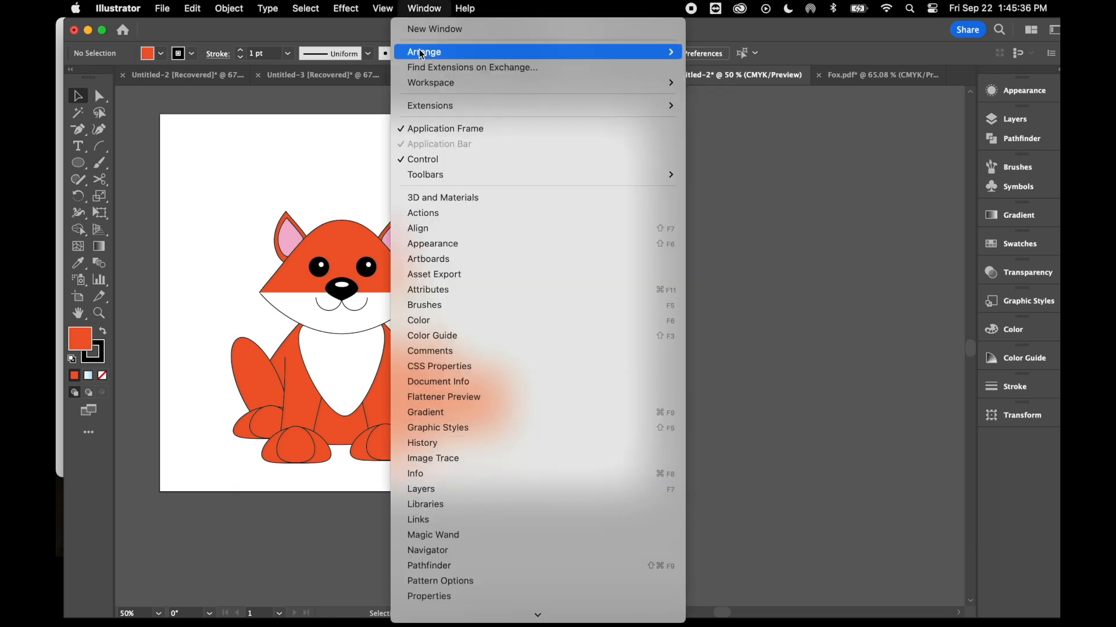
{"action": "left_click", "coordinate": [466, 489]}
{"action": "left_click", "coordinate": [835, 159]}
{"action": "left_click", "coordinate": [934, 243]}
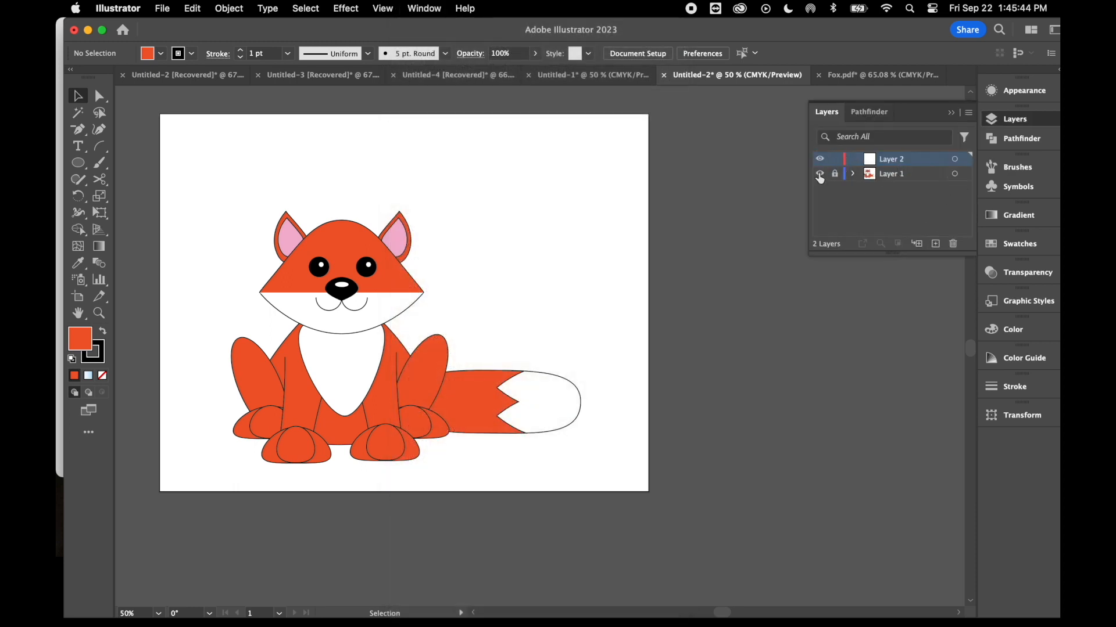
Step: Hide the locked fox layer, leaving only the new empty layer visible
{"action": "left_click", "coordinate": [820, 174]}
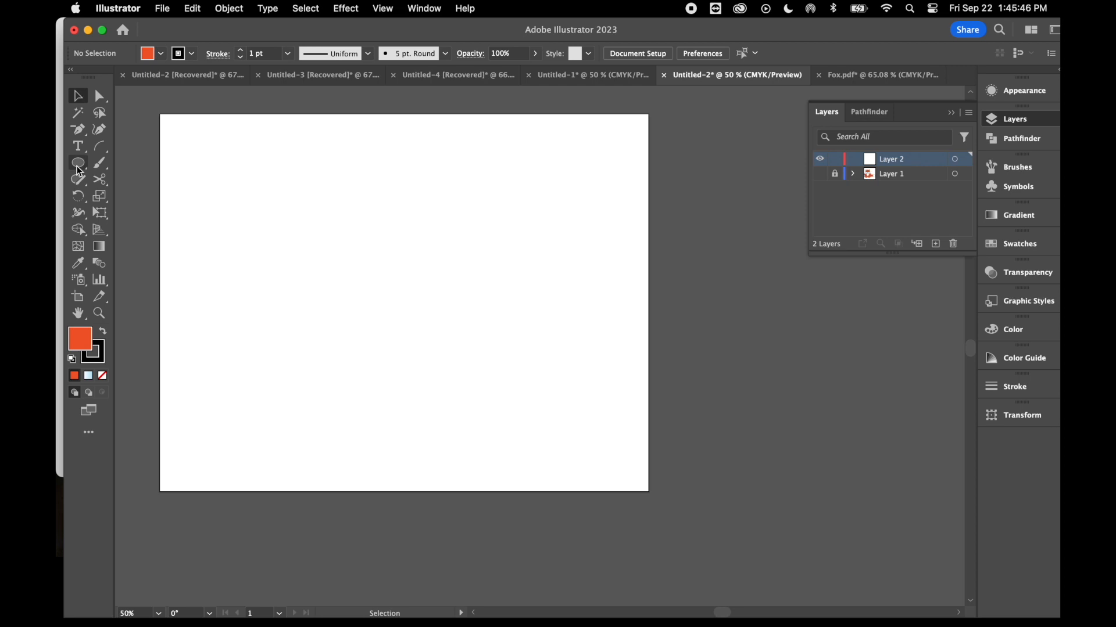
{"action": "left_click", "coordinate": [821, 177]}
{"action": "left_click", "coordinate": [820, 176]}
{"action": "left_click", "coordinate": [820, 177]}
{"action": "left_click", "coordinate": [820, 176]}
Step: Draw a rectangle covering the whole artboard and fill it with the white-to-light-blue linear gradient
{"action": "left_click_drag", "start_coordinate": [79, 170], "coordinate": [105, 163]}
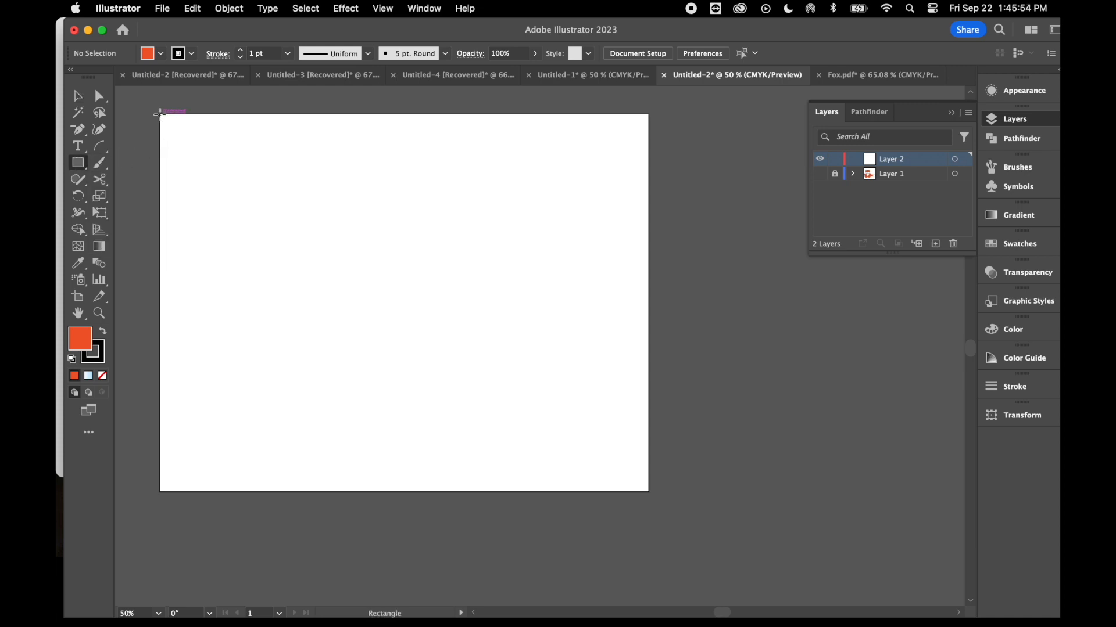
{"action": "mouse_move", "coordinate": [159, 114]}
{"action": "left_mouse_down"}
{"action": "mouse_move", "coordinate": [453, 372]}
{"action": "mouse_move", "coordinate": [647, 492]}
{"action": "left_mouse_up"}
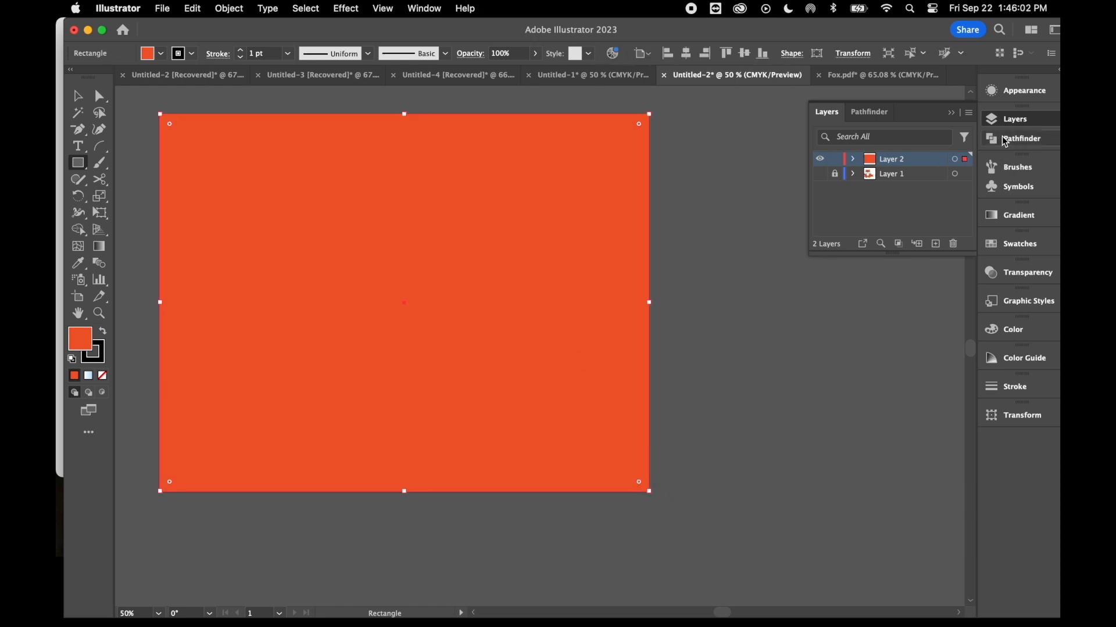
{"action": "left_click", "coordinate": [1022, 215]}
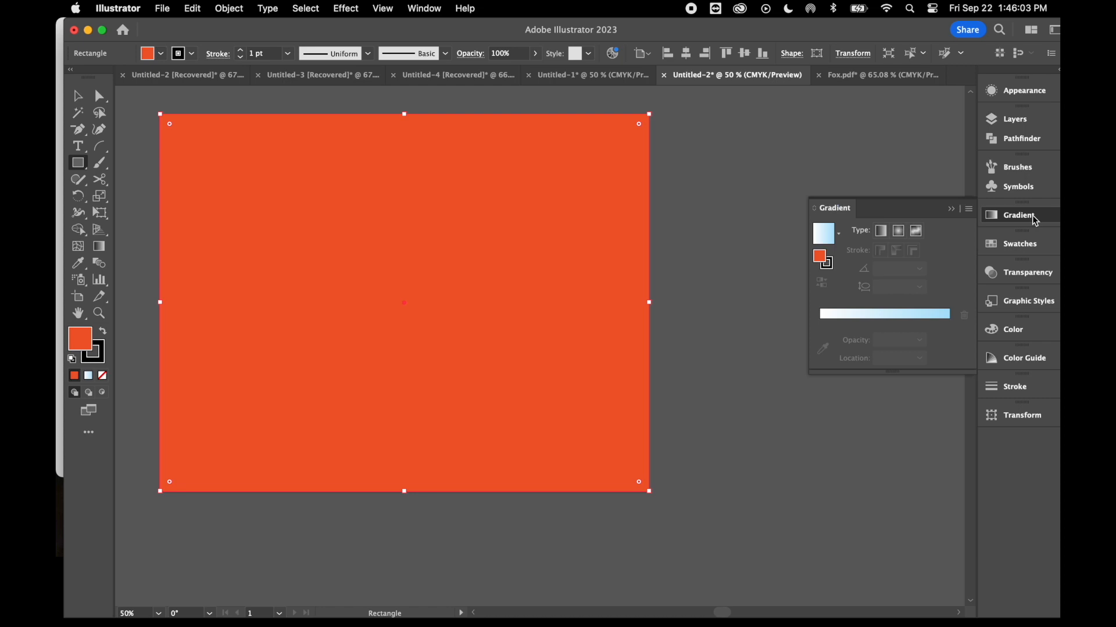
{"action": "left_click", "coordinate": [424, 8]}
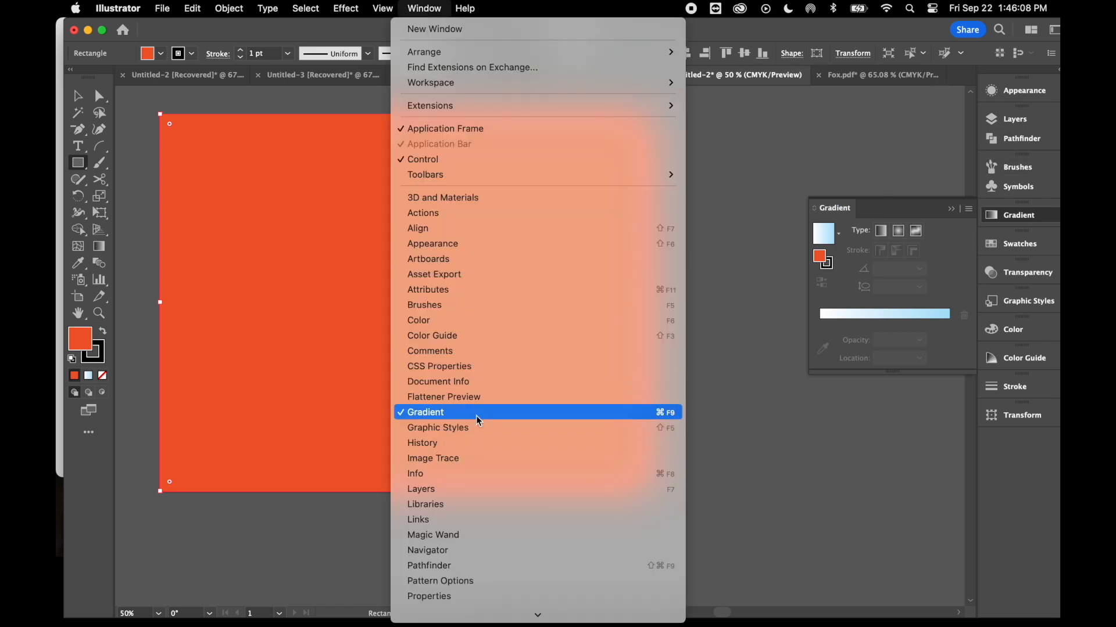
{"action": "left_click", "coordinate": [886, 318]}
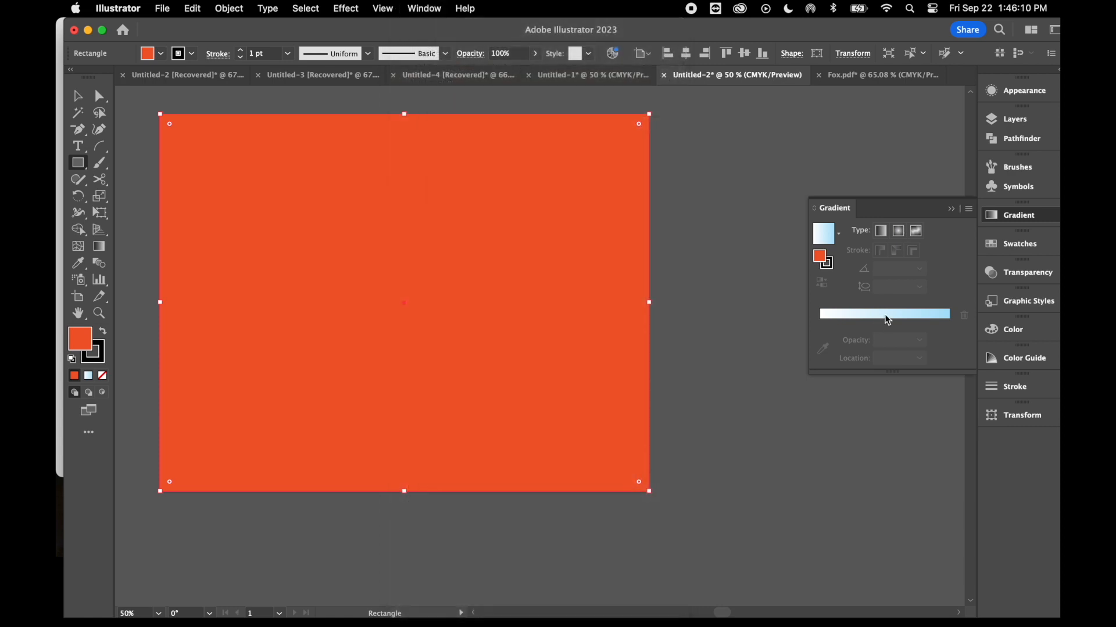
{"action": "left_click", "coordinate": [888, 320]}
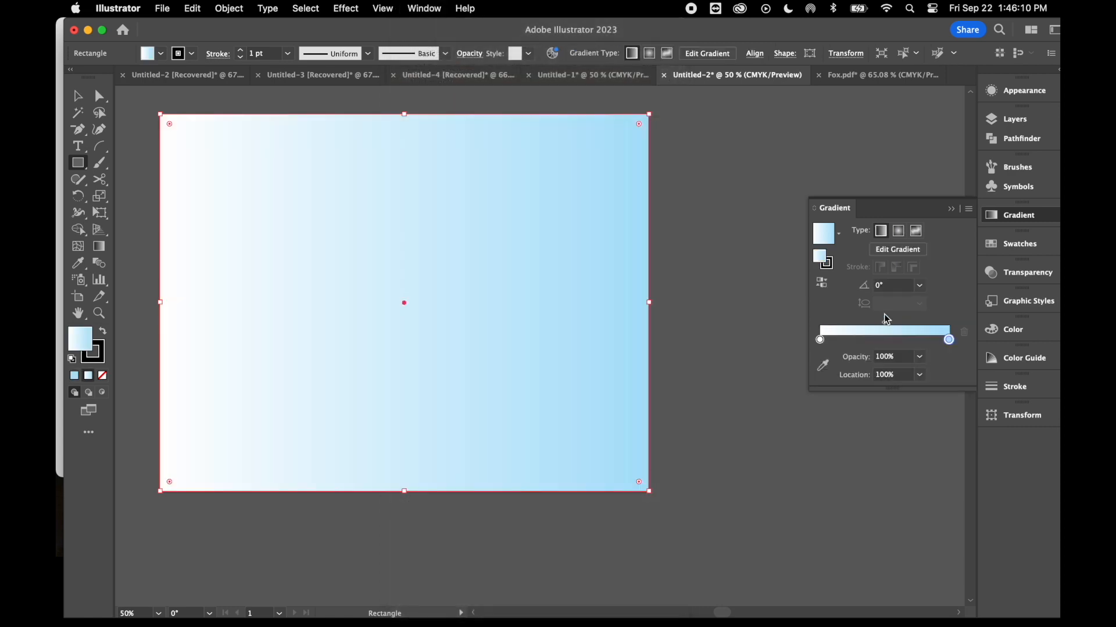
Step: Set the sky gradient's angle to 90°
{"action": "left_click", "coordinate": [920, 286]}
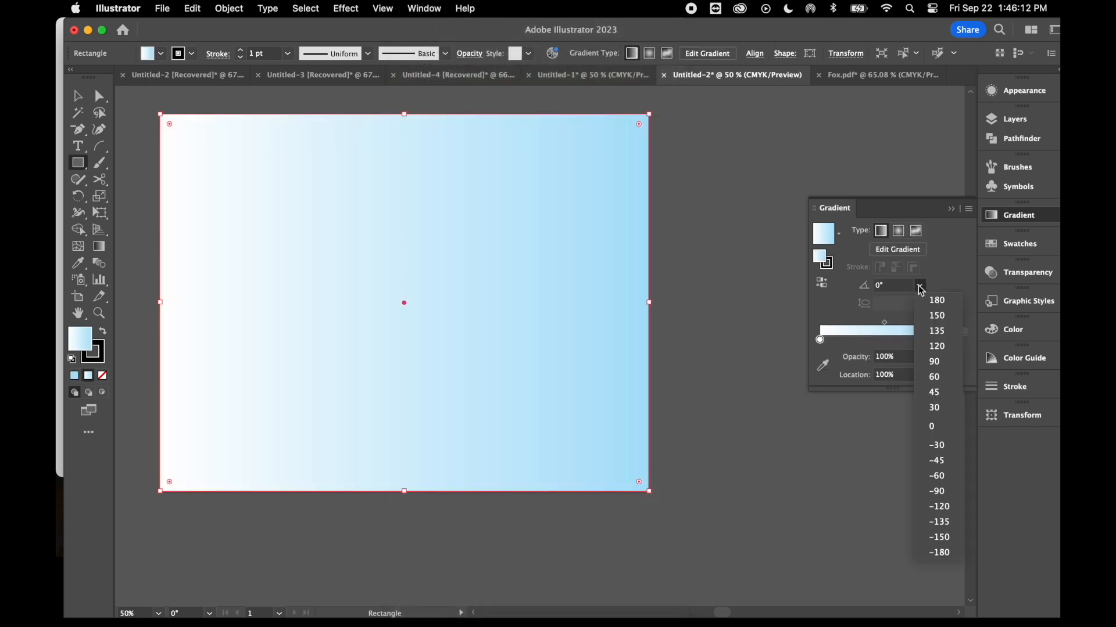
{"action": "left_click", "coordinate": [937, 361]}
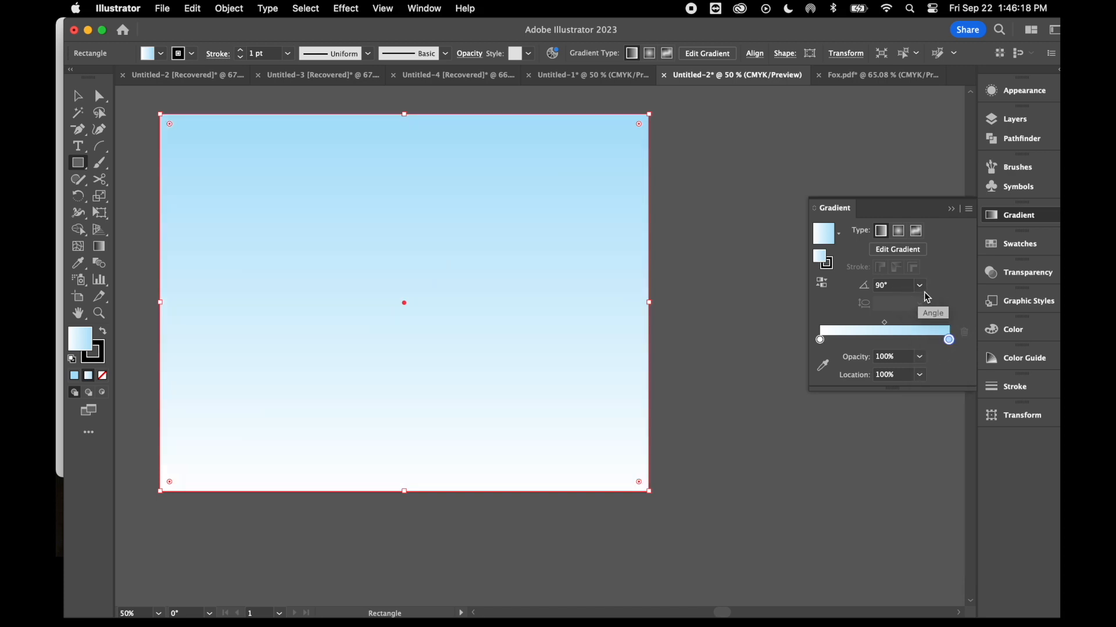
{"action": "left_click", "coordinate": [920, 286]}
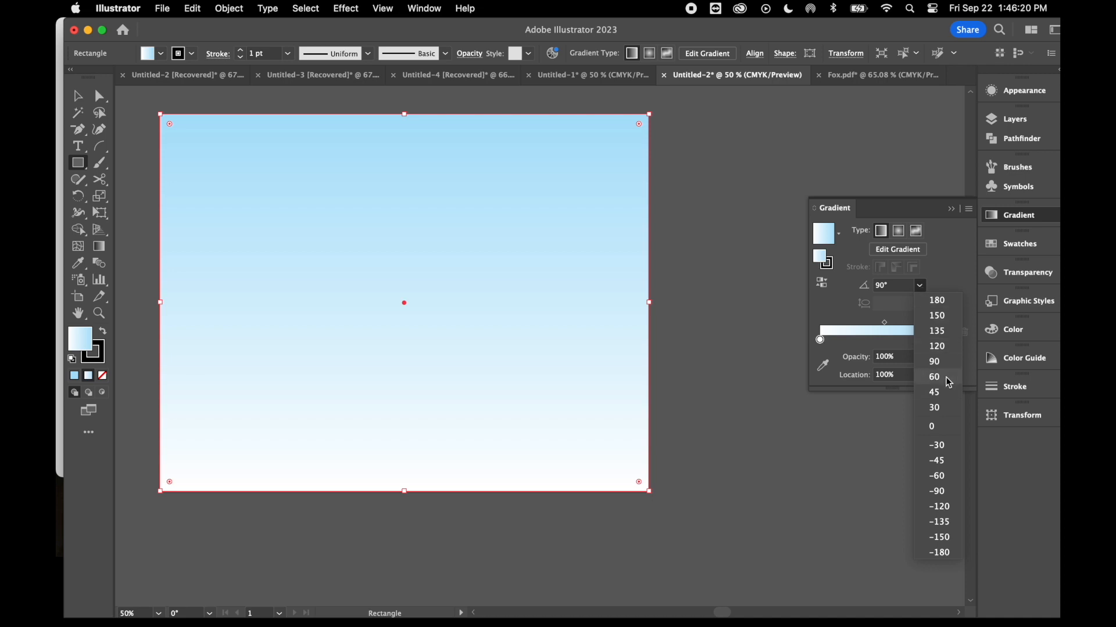
{"action": "left_click", "coordinate": [945, 259]}
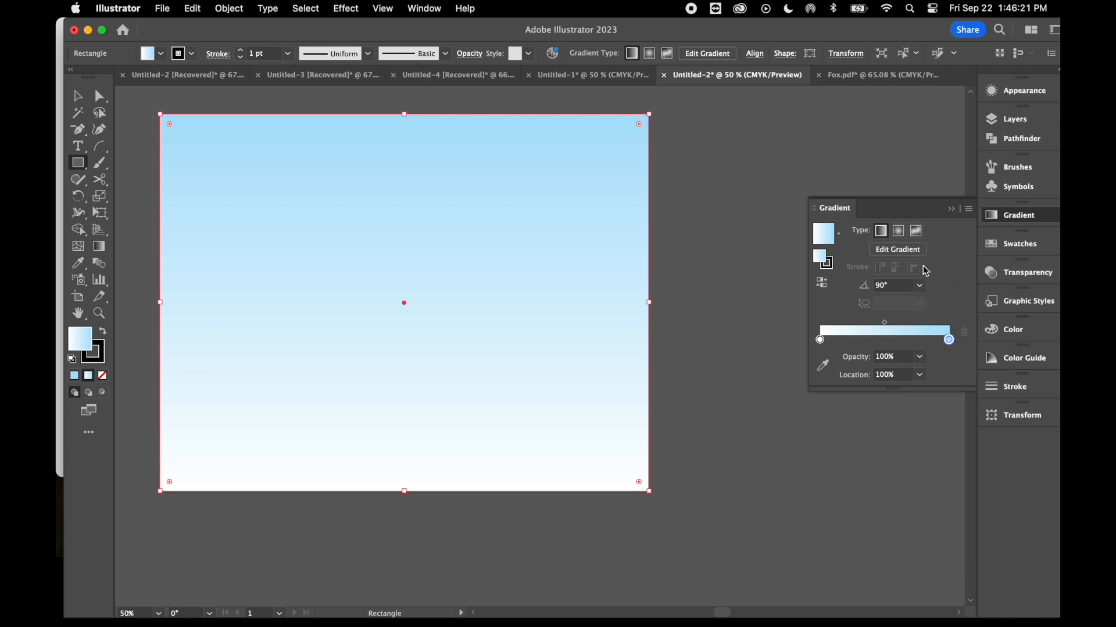
Step: Change the sky gradient's light blue stop to the bright blue swatch, keeping the other stop white
{"action": "double_click", "coordinate": [948, 340]}
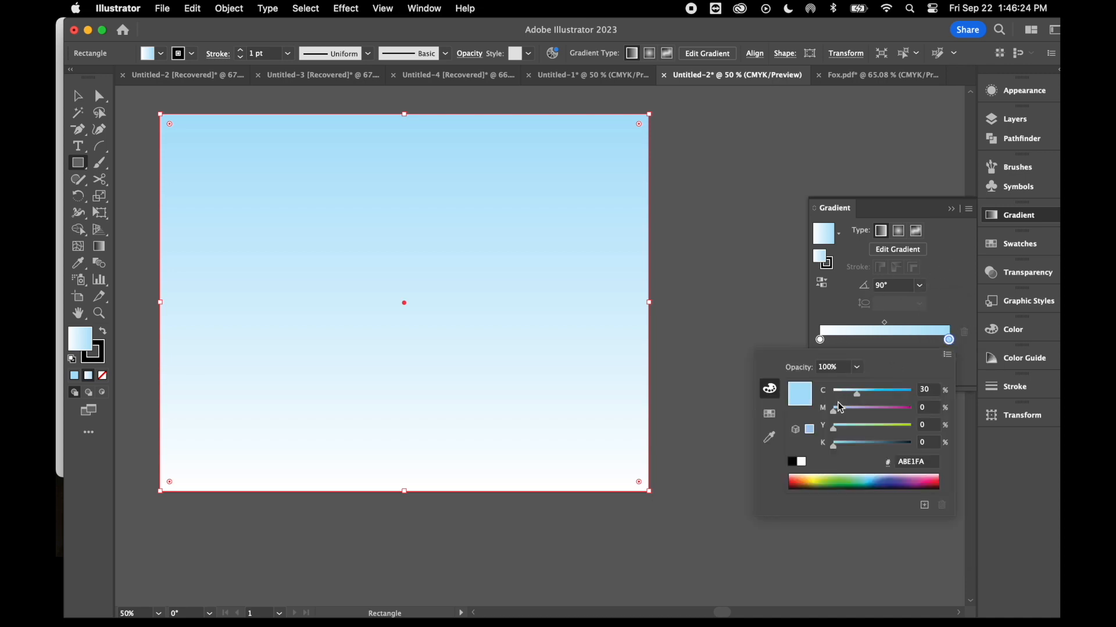
{"action": "left_click", "coordinate": [769, 415]}
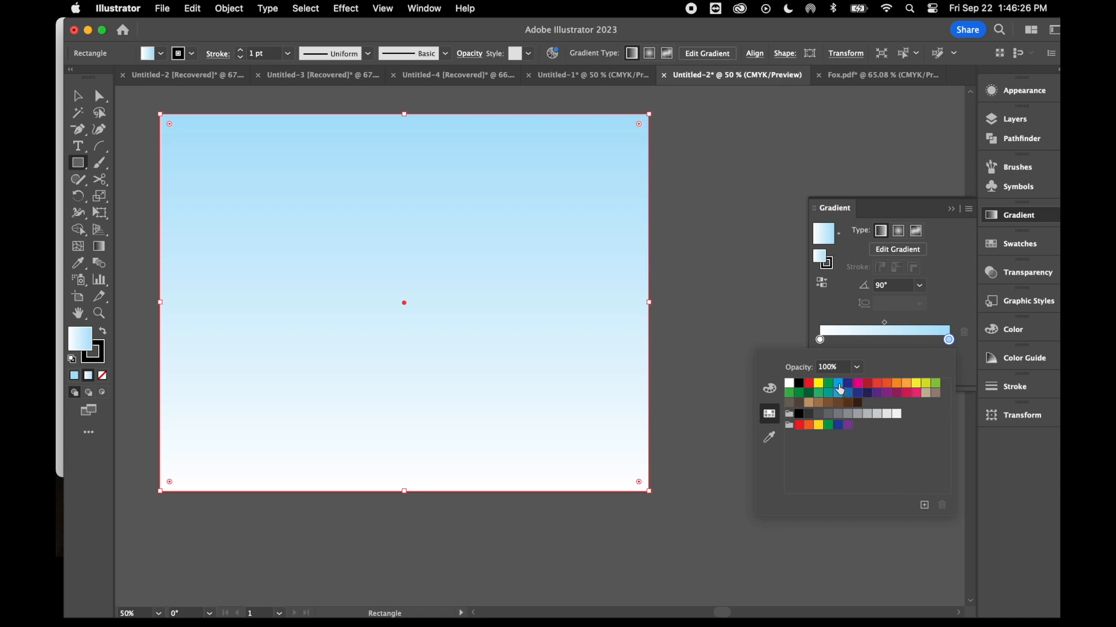
{"action": "left_click", "coordinate": [839, 385]}
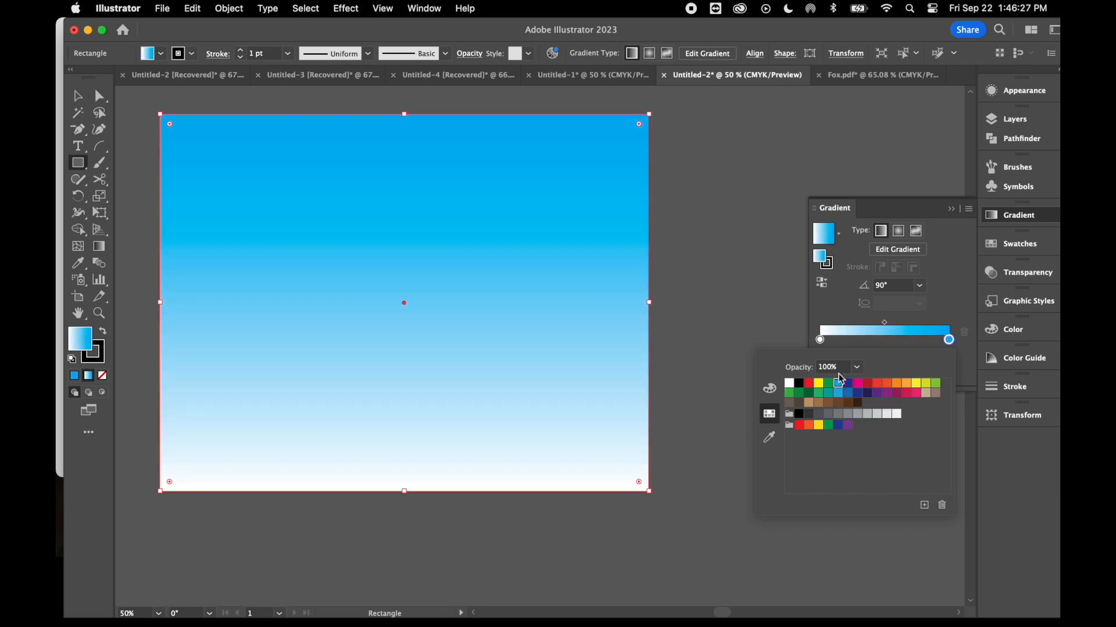
{"action": "left_click", "coordinate": [949, 342]}
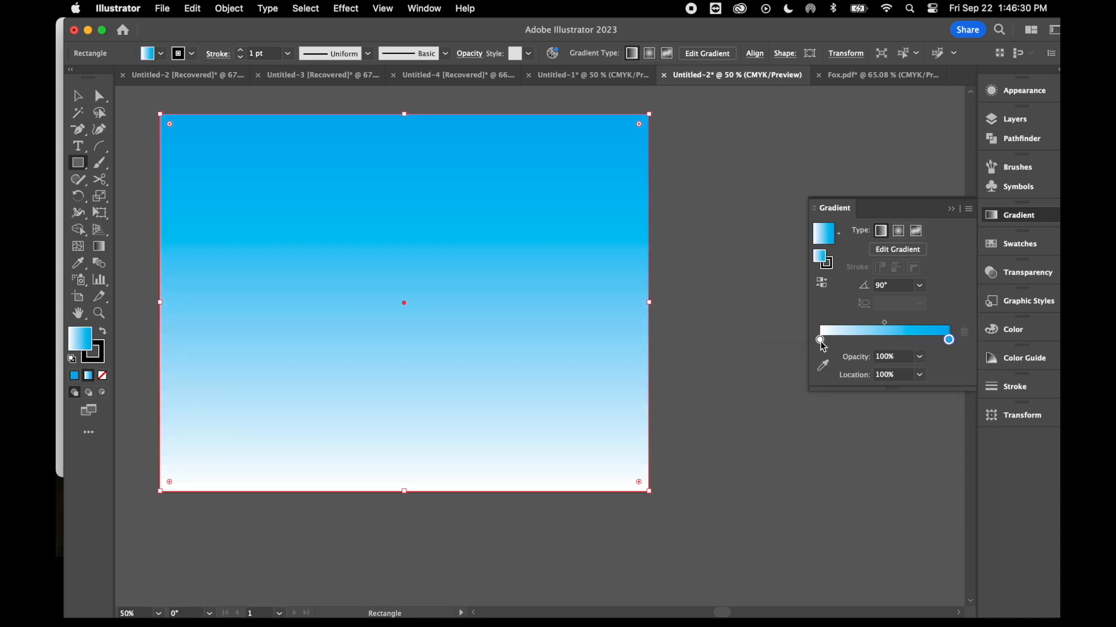
{"action": "double_click", "coordinate": [819, 340]}
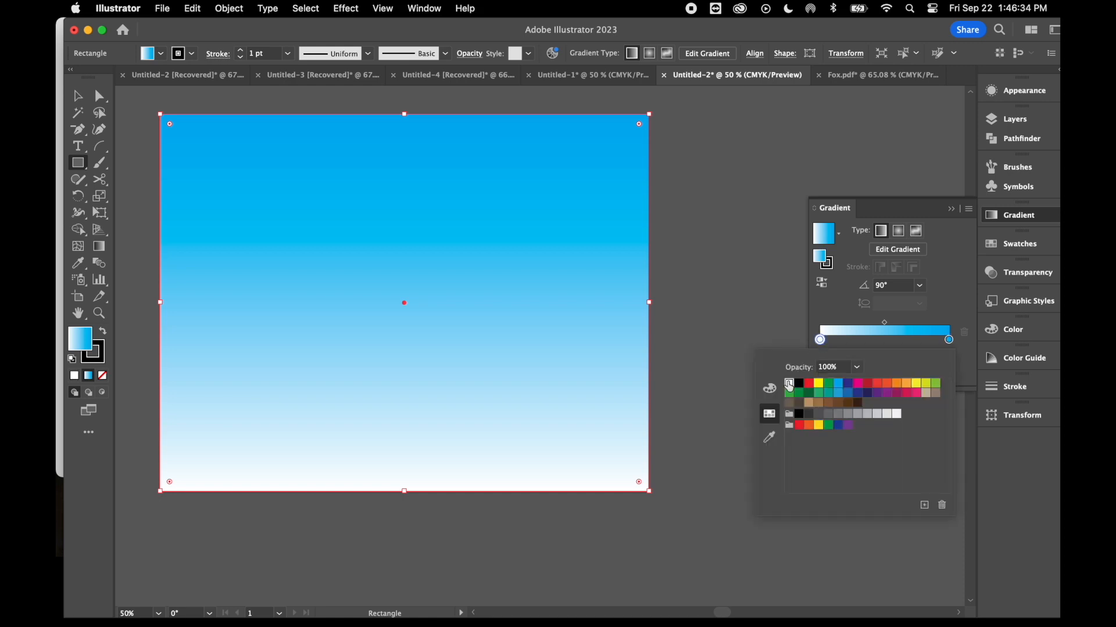
{"action": "left_click", "coordinate": [831, 315]}
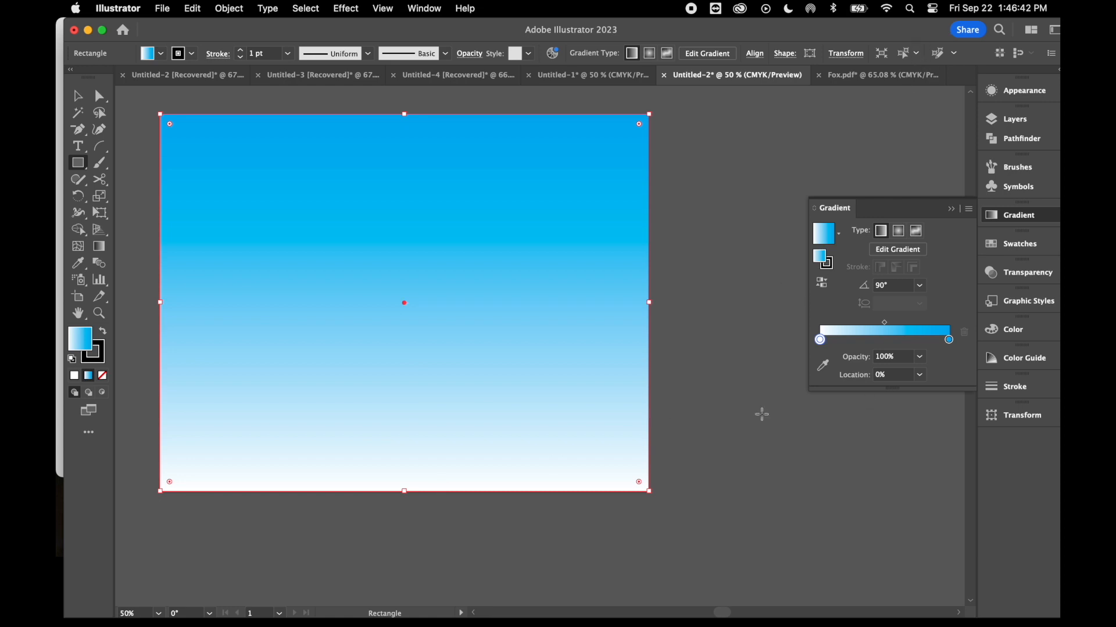
{"action": "left_click", "coordinate": [952, 209]}
Step: Draw three wide overlapping ellipses across the lower artboard as hills, extending past its edges, and tilt the right-hand one slightly counterclockwise
{"action": "left_click_drag", "start_coordinate": [79, 167], "coordinate": [142, 197]}
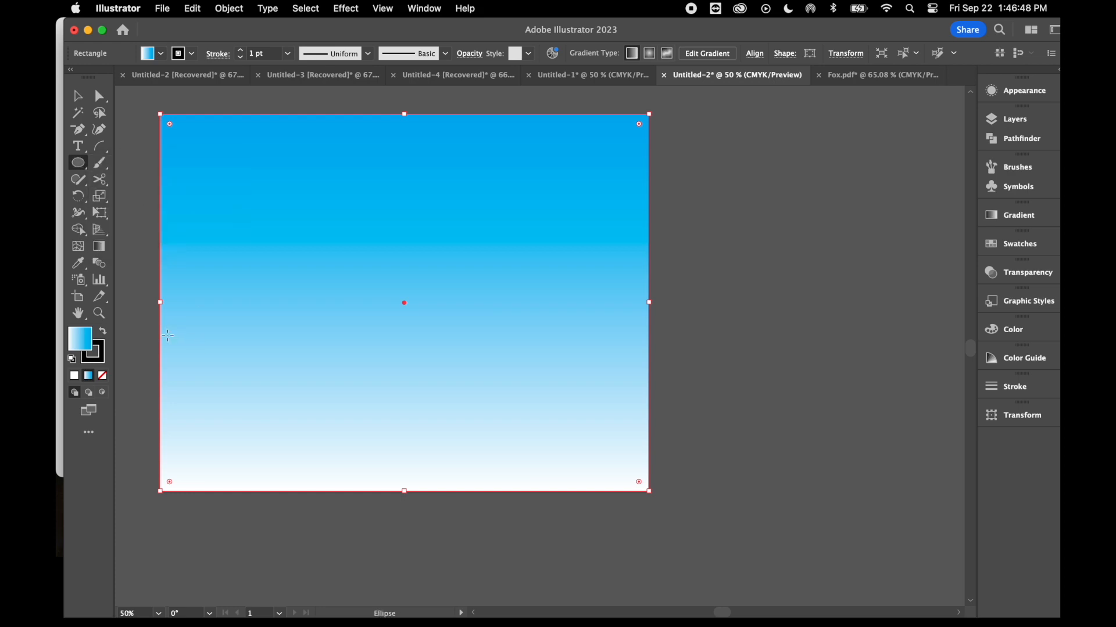
{"action": "left_click_drag", "start_coordinate": [146, 310], "coordinate": [564, 469]}
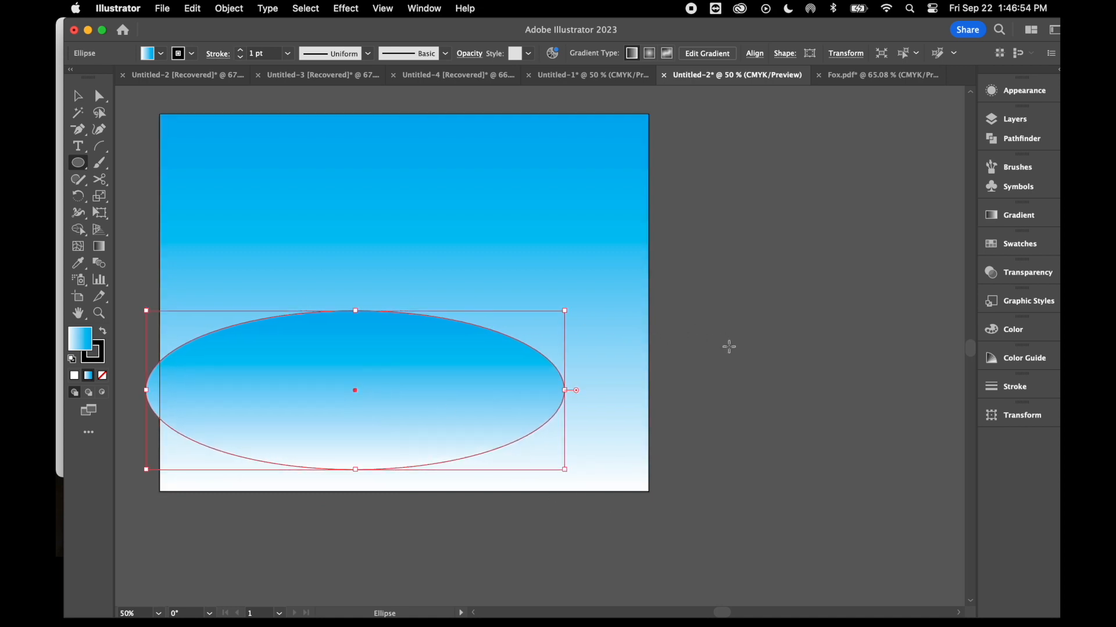
{"action": "left_click_drag", "start_coordinate": [727, 345], "coordinate": [208, 533]}
{"action": "scroll", "coordinate": [208, 534], "scroll_direction": "left", "scroll_amount": 4}
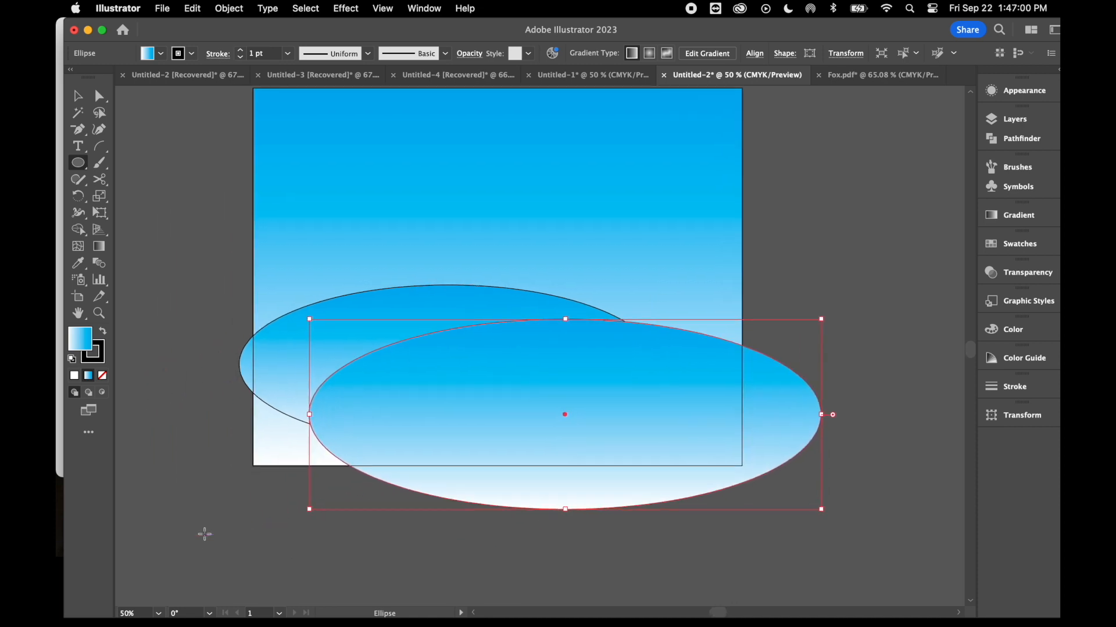
{"action": "mouse_move", "coordinate": [203, 386]}
{"action": "left_mouse_down"}
{"action": "mouse_move", "coordinate": [542, 478]}
{"action": "mouse_move", "coordinate": [717, 560]}
{"action": "mouse_move", "coordinate": [834, 568]}
{"action": "left_mouse_up"}
{"action": "key", "text": "v"}
{"action": "left_click_drag", "start_coordinate": [823, 419], "coordinate": [882, 407]}
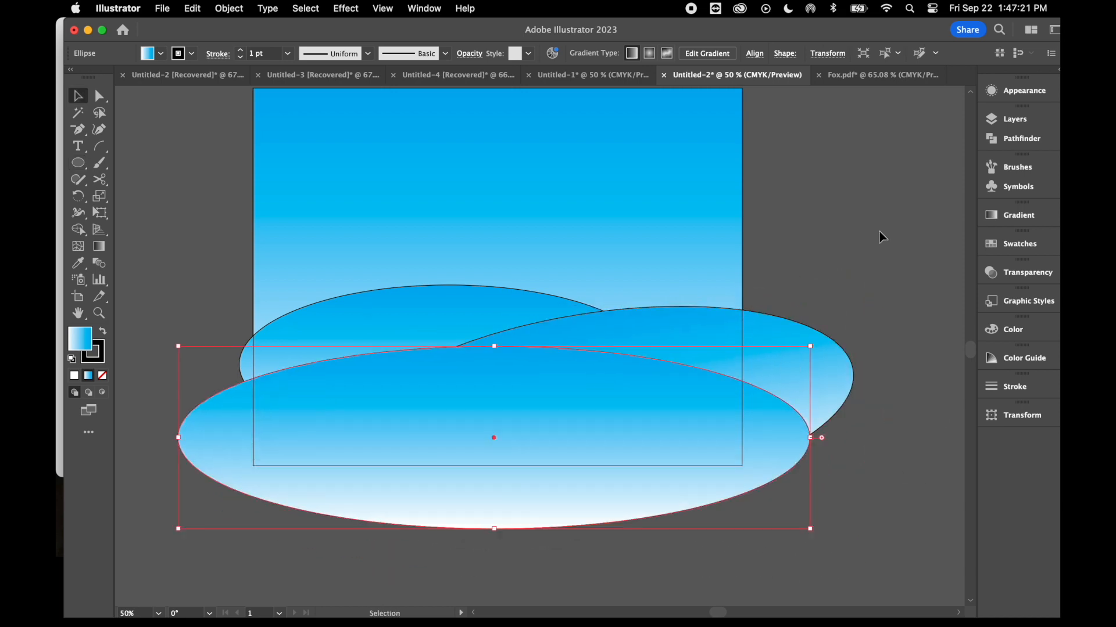
{"action": "left_click", "coordinate": [878, 237]}
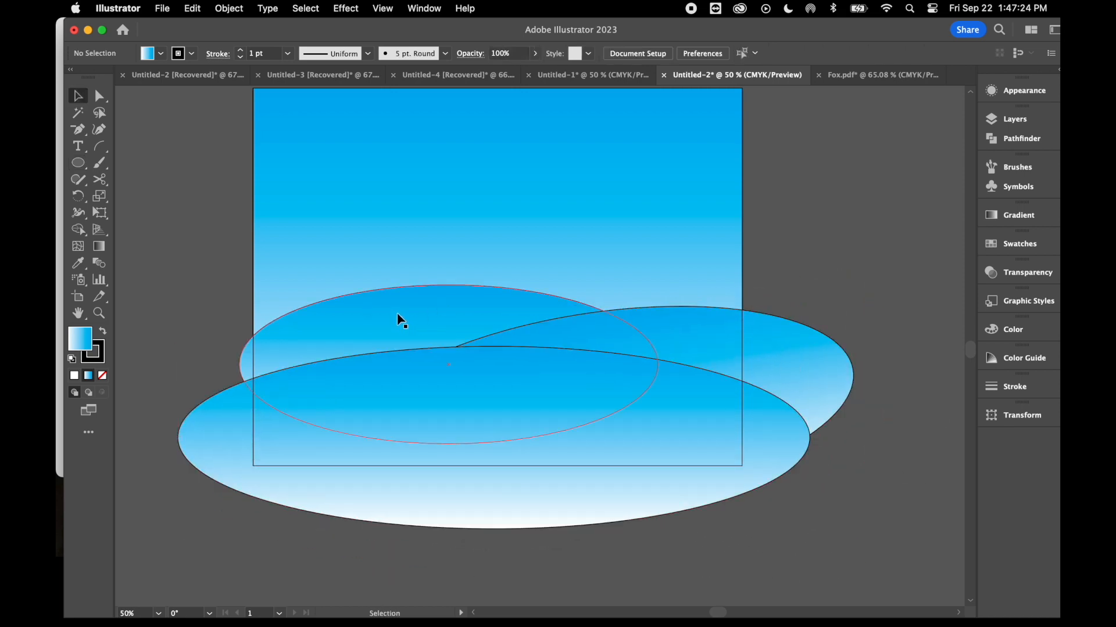
Step: Select all three hill ellipses and change their gradient's blue stop to yellow-green
{"action": "left_click", "coordinate": [436, 315]}
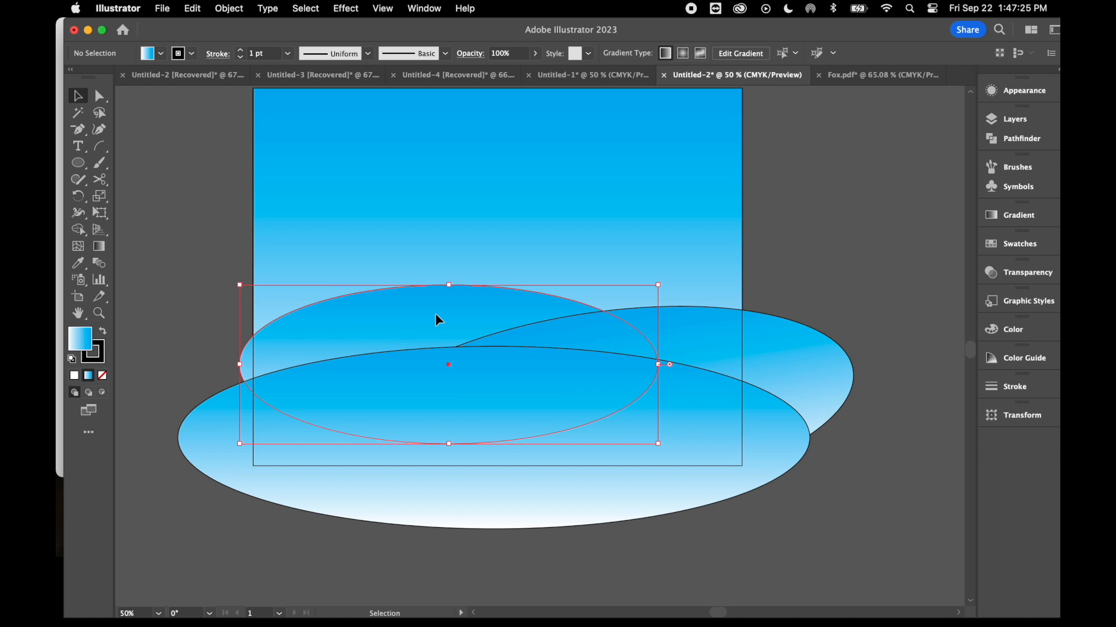
{"action": "left_click", "coordinate": [712, 340], "text": "shift"}
{"action": "left_click", "coordinate": [686, 428], "text": "shift"}
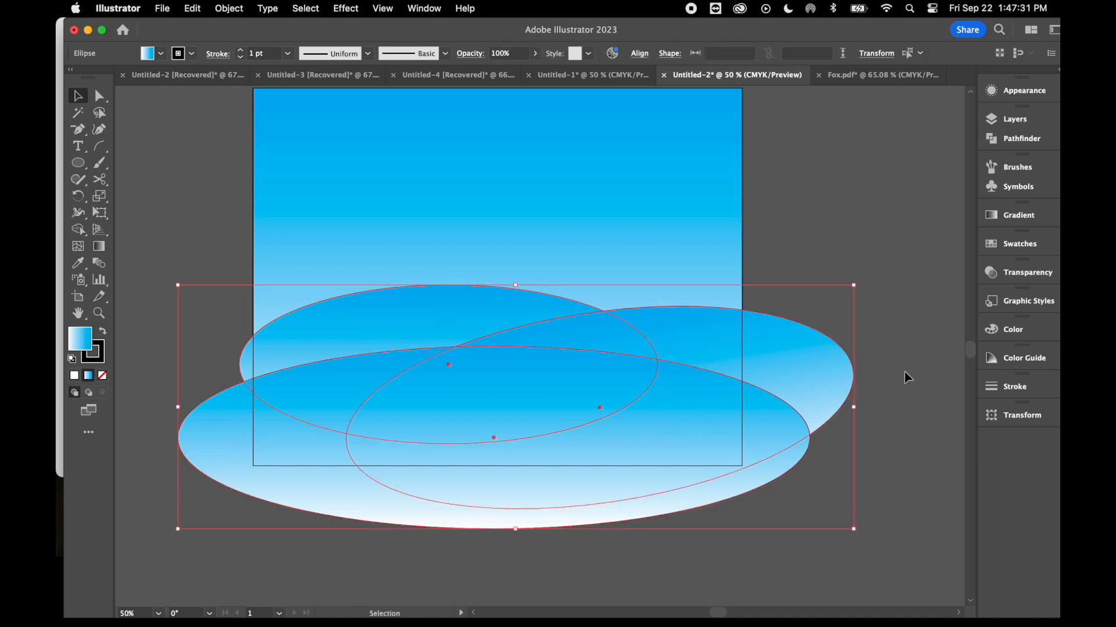
{"action": "left_click", "coordinate": [1021, 223]}
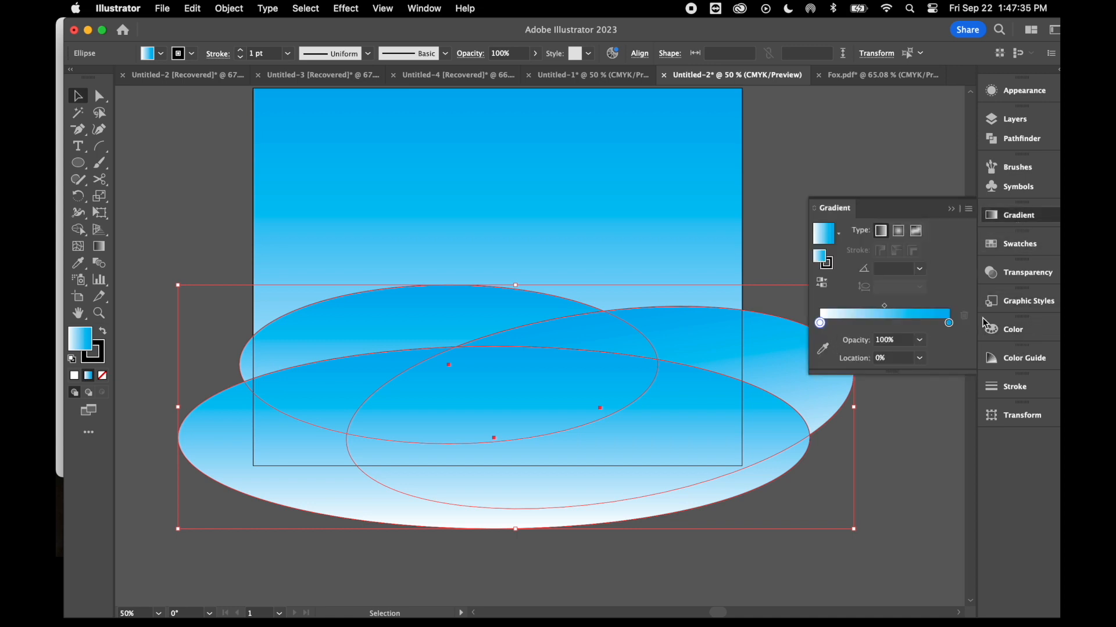
{"action": "double_click", "coordinate": [949, 324]}
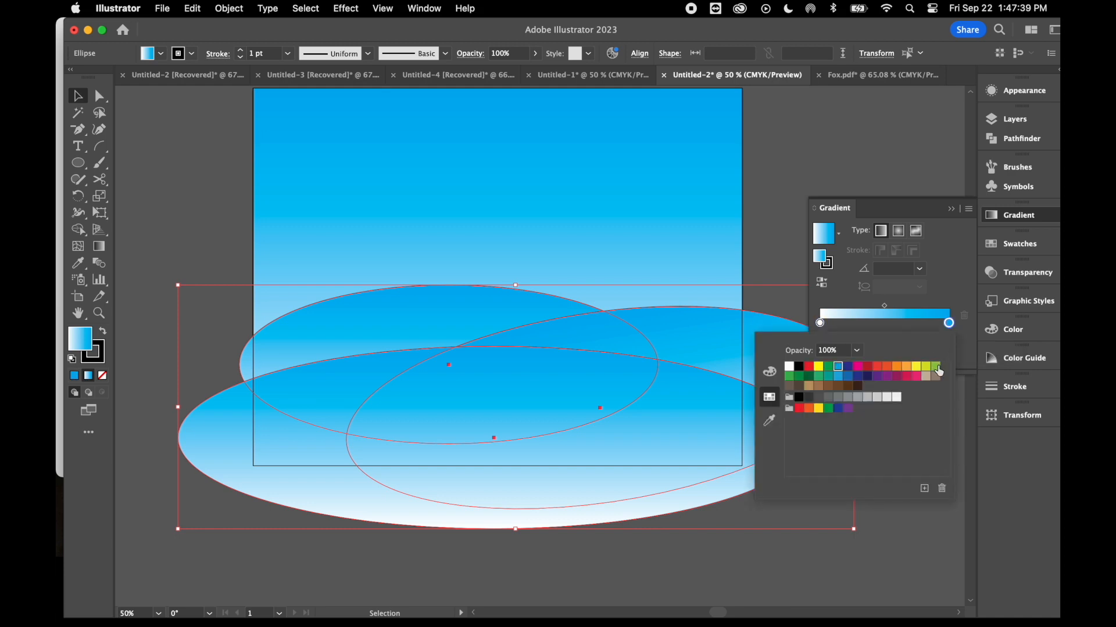
{"action": "left_click", "coordinate": [926, 367]}
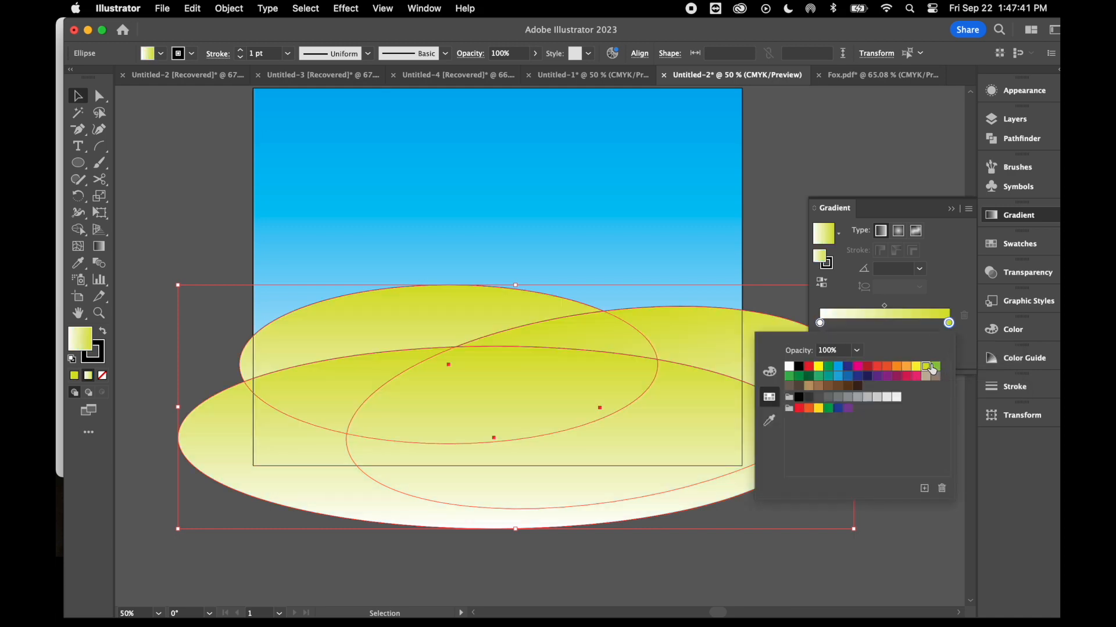
Step: Change the white stop of the hills' gradient to dark green and deselect the hills
{"action": "left_click", "coordinate": [820, 324]}
{"action": "double_click", "coordinate": [820, 324]}
{"action": "left_click", "coordinate": [809, 378]}
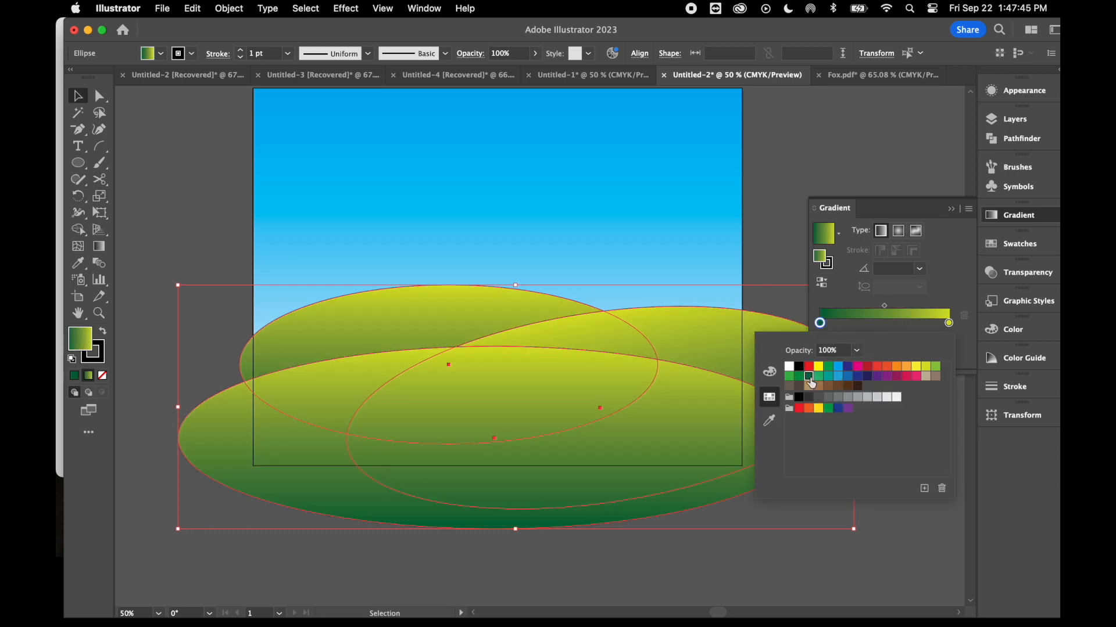
{"action": "left_click", "coordinate": [759, 188]}
{"action": "left_click", "coordinate": [783, 194]}
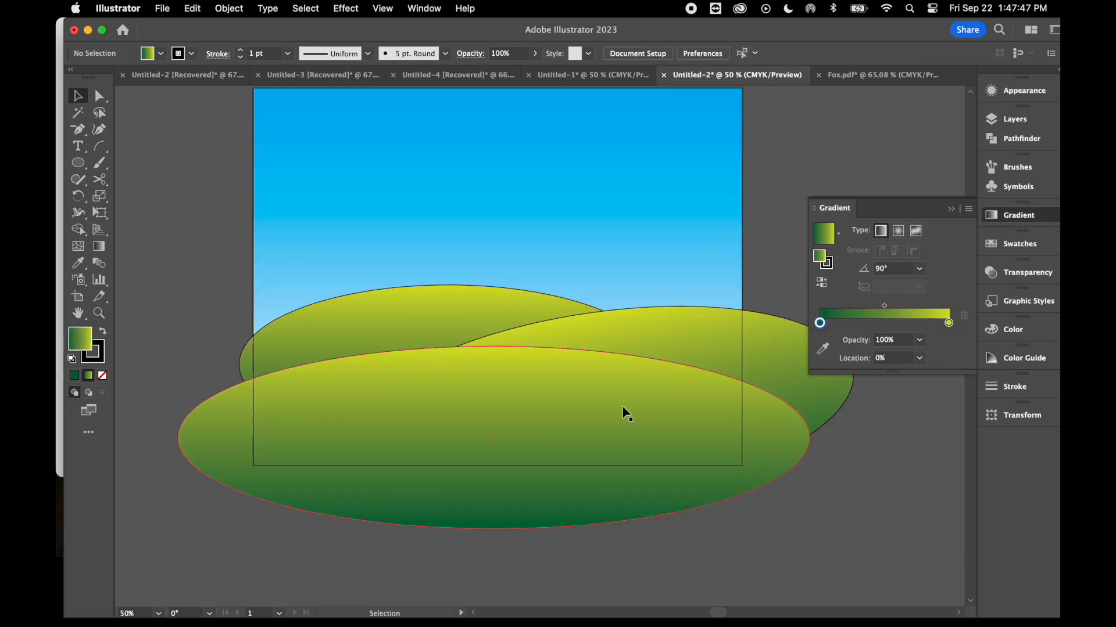
Step: Draw a cluster of seven overlapping circles on the empty canvas beside the artboard's upper-left corner
{"action": "scroll", "coordinate": [488, 430], "scroll_direction": "up", "scroll_amount": 3}
{"action": "scroll", "coordinate": [489, 430], "scroll_direction": "down", "scroll_amount": 2}
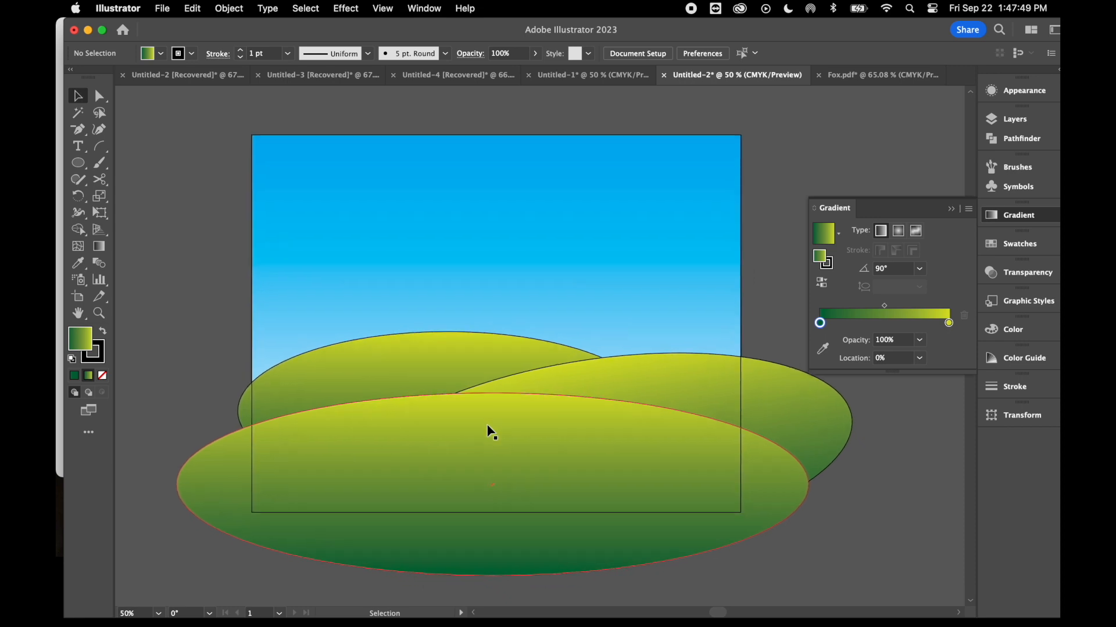
{"action": "left_click", "coordinate": [78, 163]}
{"action": "scroll", "coordinate": [197, 204], "scroll_direction": "left", "scroll_amount": 5}
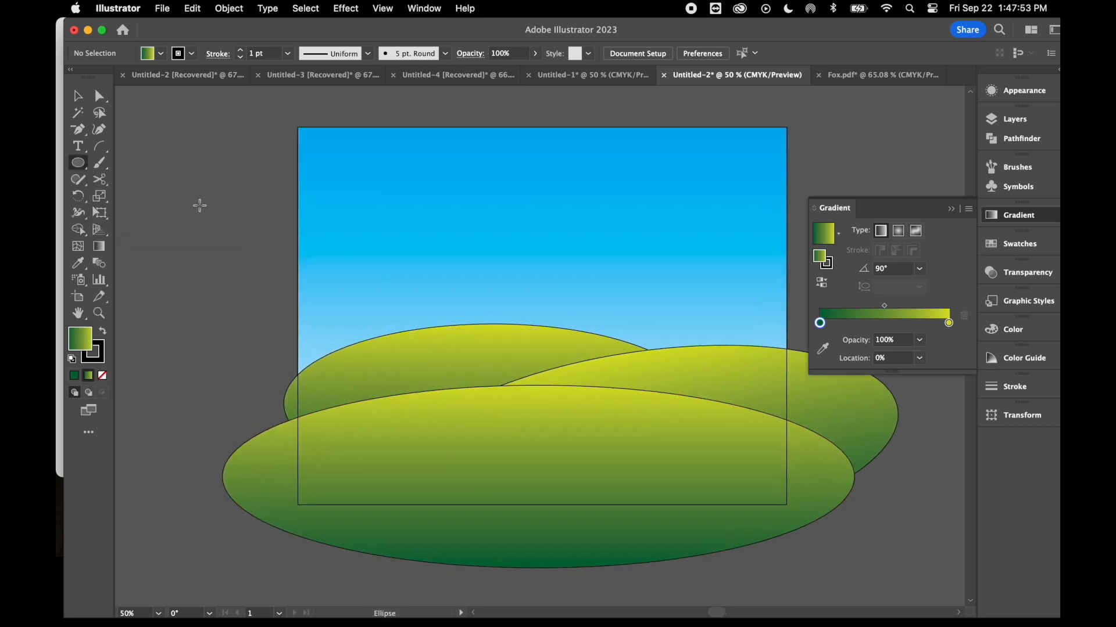
{"action": "left_click_drag", "start_coordinate": [153, 161], "coordinate": [201, 204]}
{"action": "left_click_drag", "start_coordinate": [173, 140], "coordinate": [184, 172]}
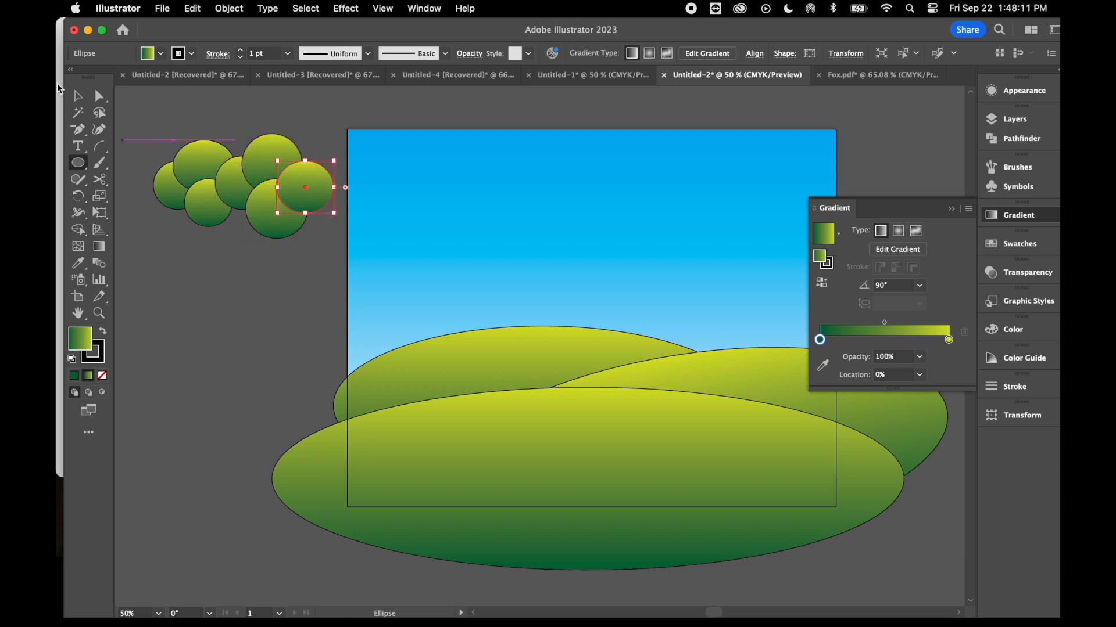
Step: Unite the seven overlapping circles beside the artboard into one cloud shape
{"action": "left_click", "coordinate": [78, 96]}
{"action": "left_click_drag", "start_coordinate": [261, 224], "coordinate": [336, 234]}
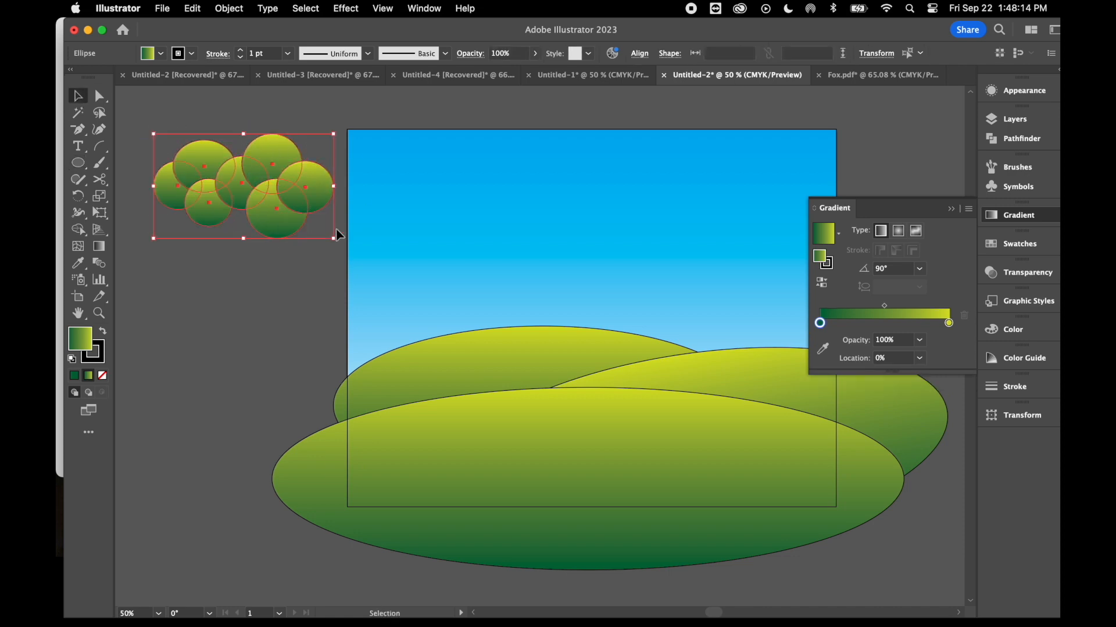
{"action": "left_click", "coordinate": [1020, 140]}
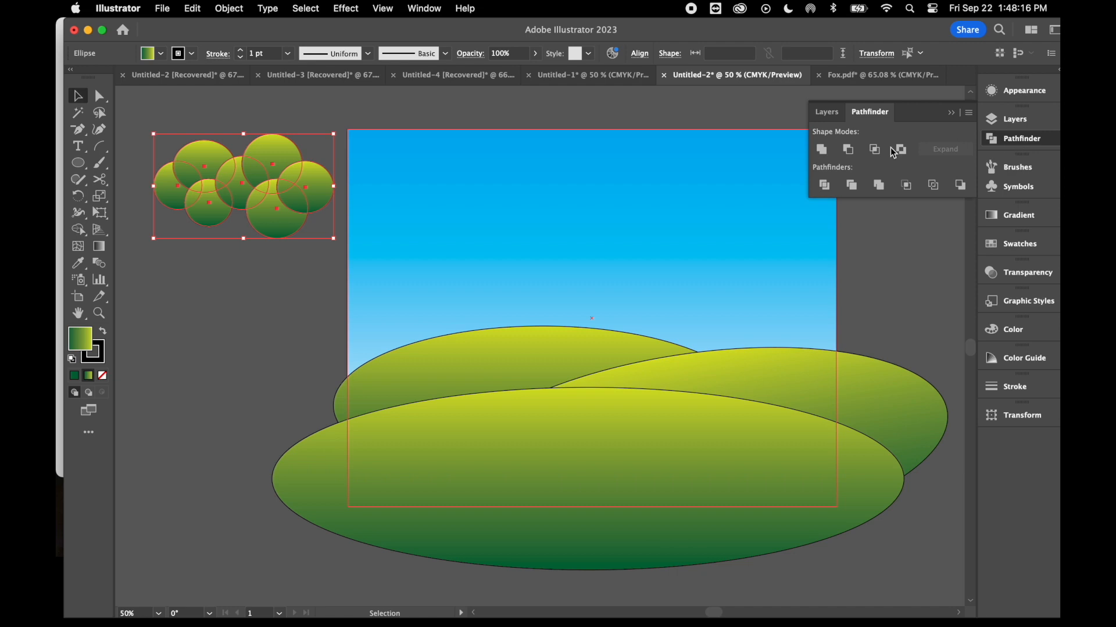
{"action": "left_click", "coordinate": [823, 152]}
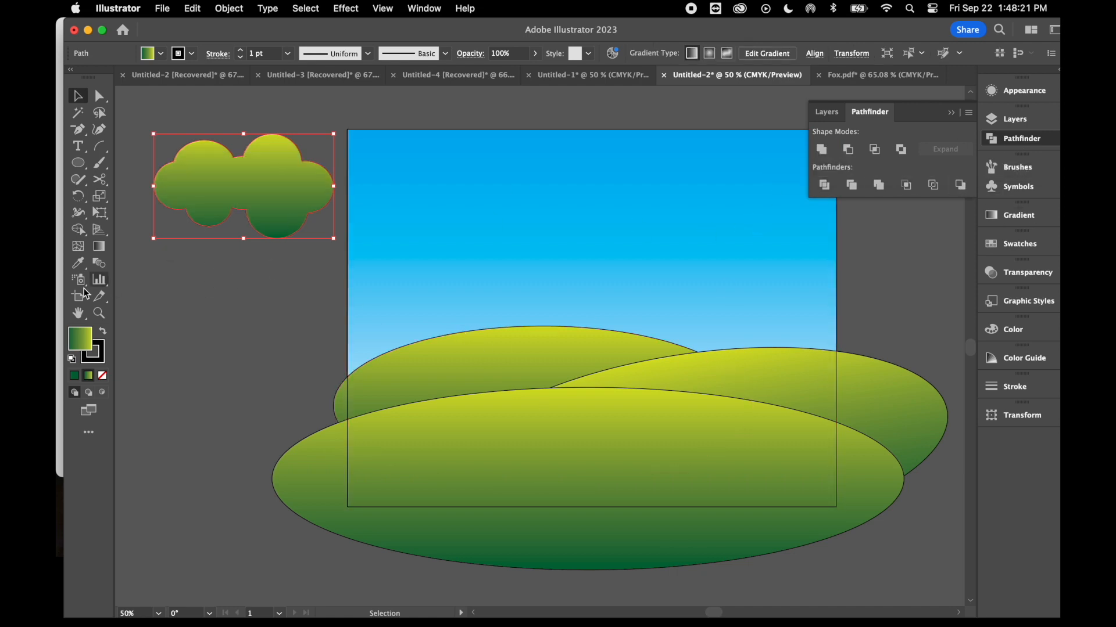
Step: Copy the sky's gradient onto the cloud and lighten its blue stop to 27% cyan (B3E4FA)
{"action": "left_click", "coordinate": [78, 263]}
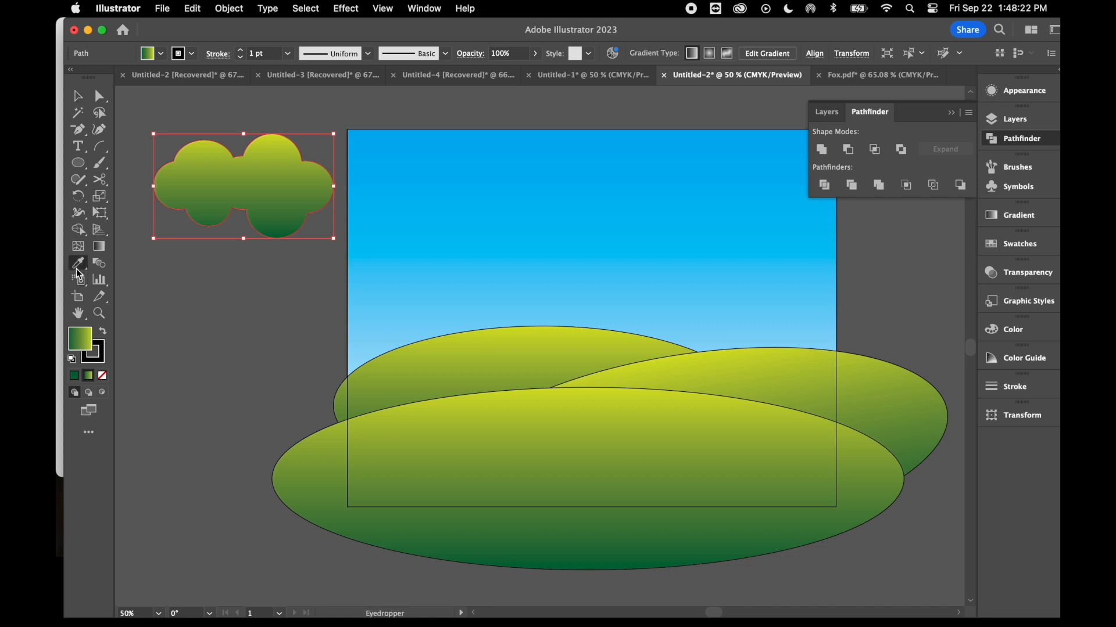
{"action": "left_click", "coordinate": [519, 218]}
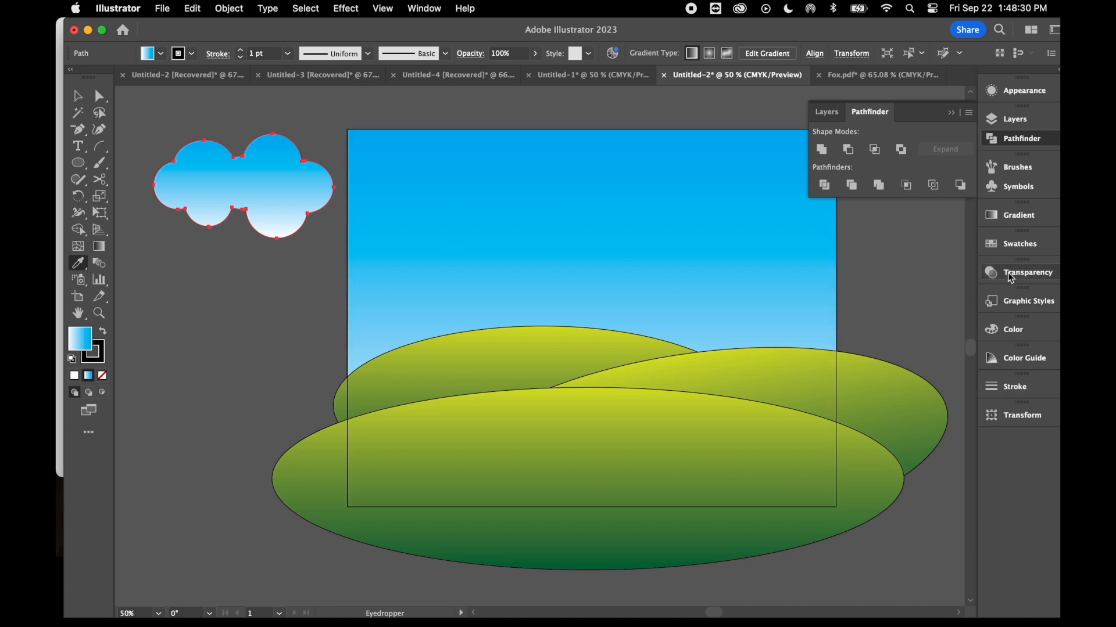
{"action": "left_click", "coordinate": [1016, 217]}
{"action": "double_click", "coordinate": [949, 340]}
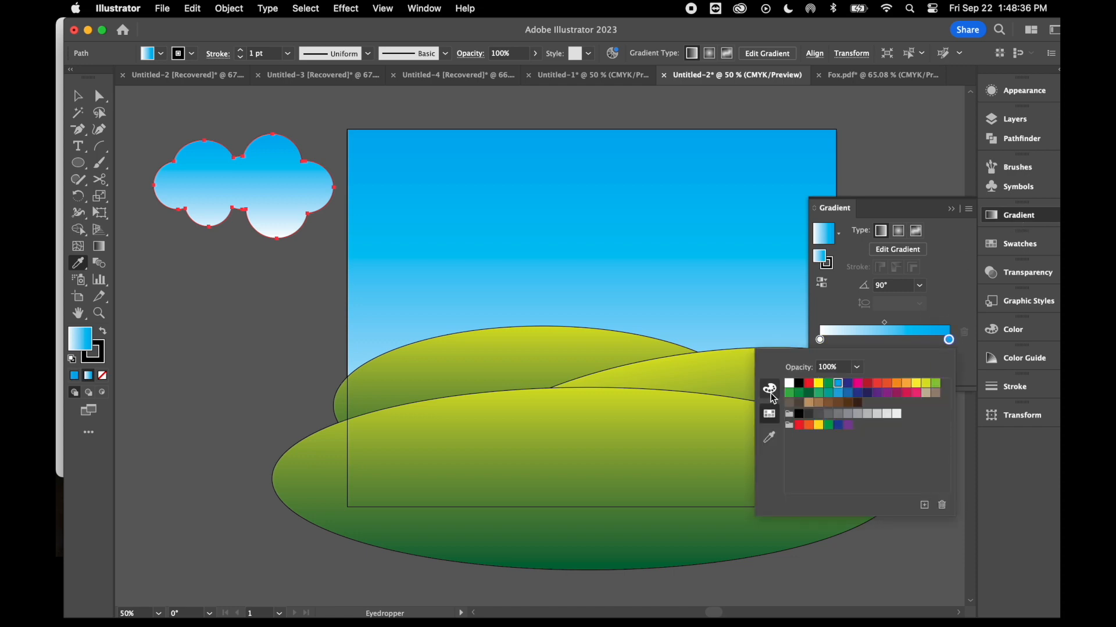
{"action": "left_click", "coordinate": [771, 392]}
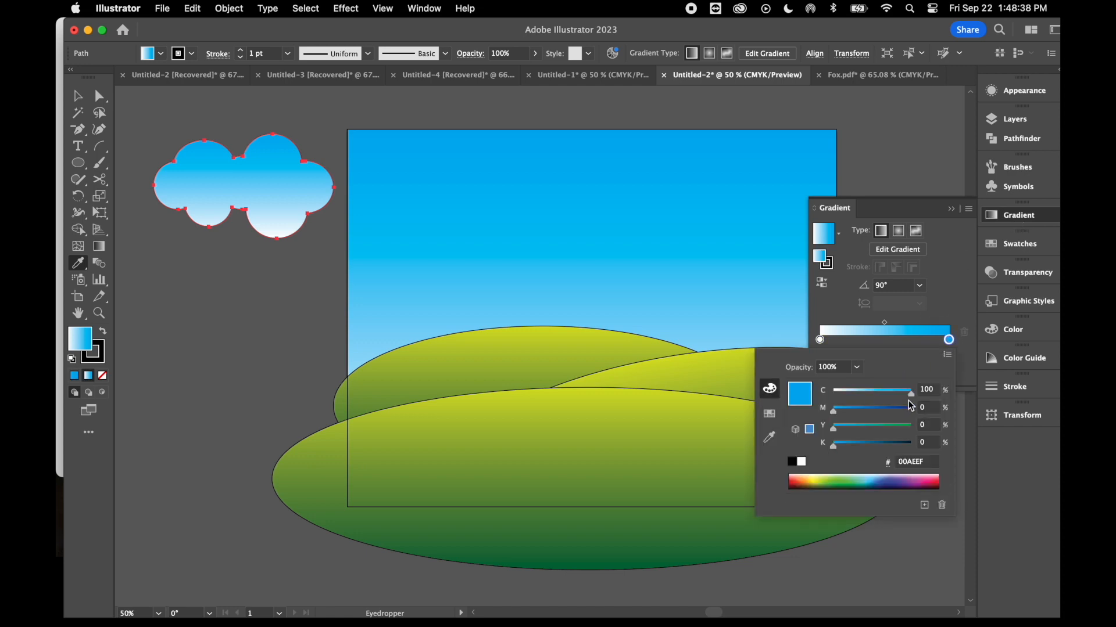
{"action": "left_click_drag", "start_coordinate": [911, 396], "coordinate": [856, 400]}
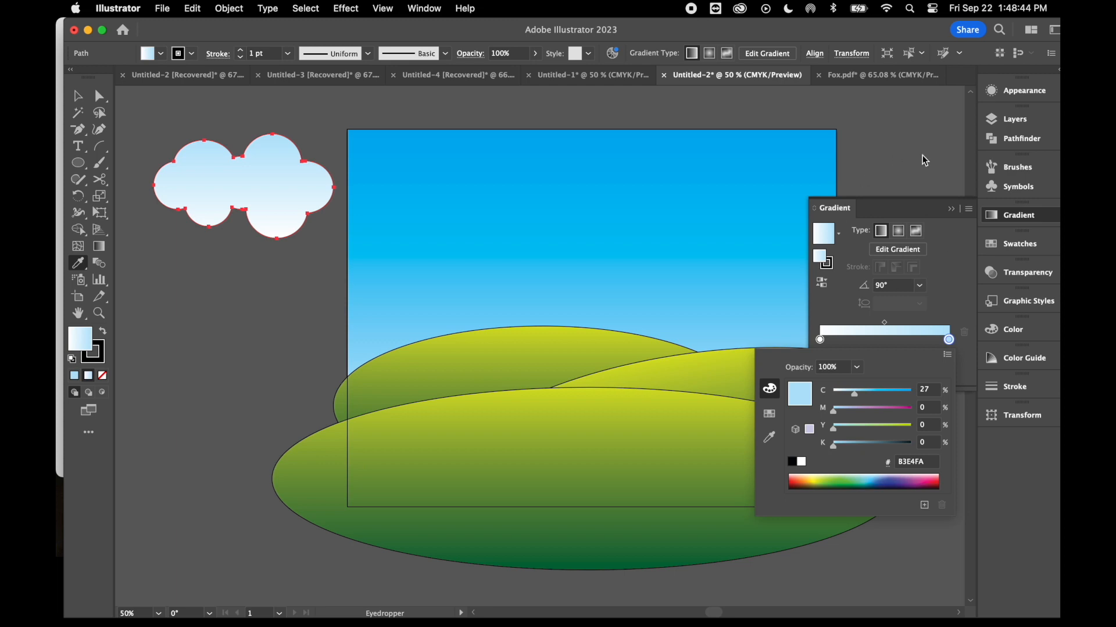
{"action": "left_click", "coordinate": [954, 211]}
Step: Move the cloud into the upper-left sky and place a duplicate of it to the right
{"action": "left_click", "coordinate": [78, 96]}
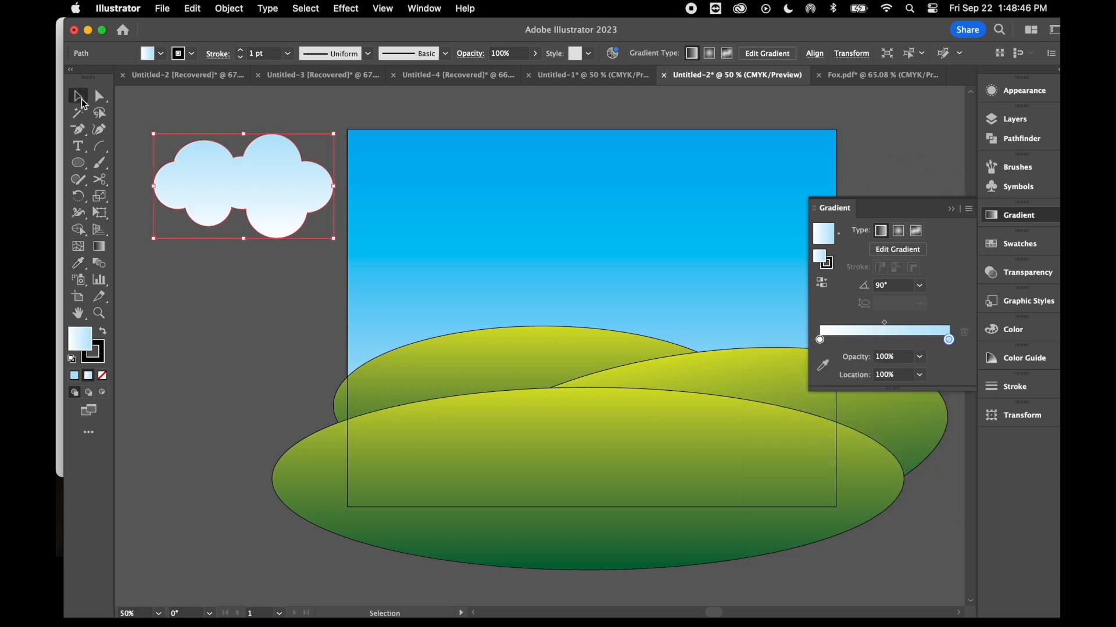
{"action": "left_click", "coordinate": [220, 299]}
{"action": "left_click_drag", "start_coordinate": [204, 185], "coordinate": [666, 191]}
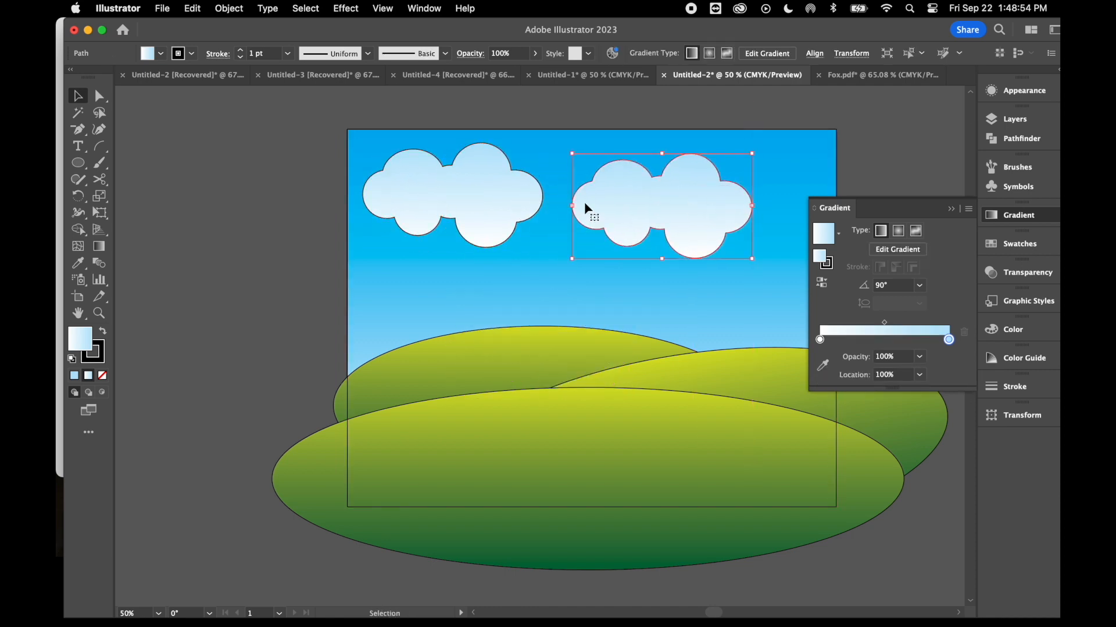
Step: Reflect the duplicate cloud across the vertical axis, shift it toward the artboard's right edge and deselect it
{"action": "right_click", "coordinate": [637, 214]}
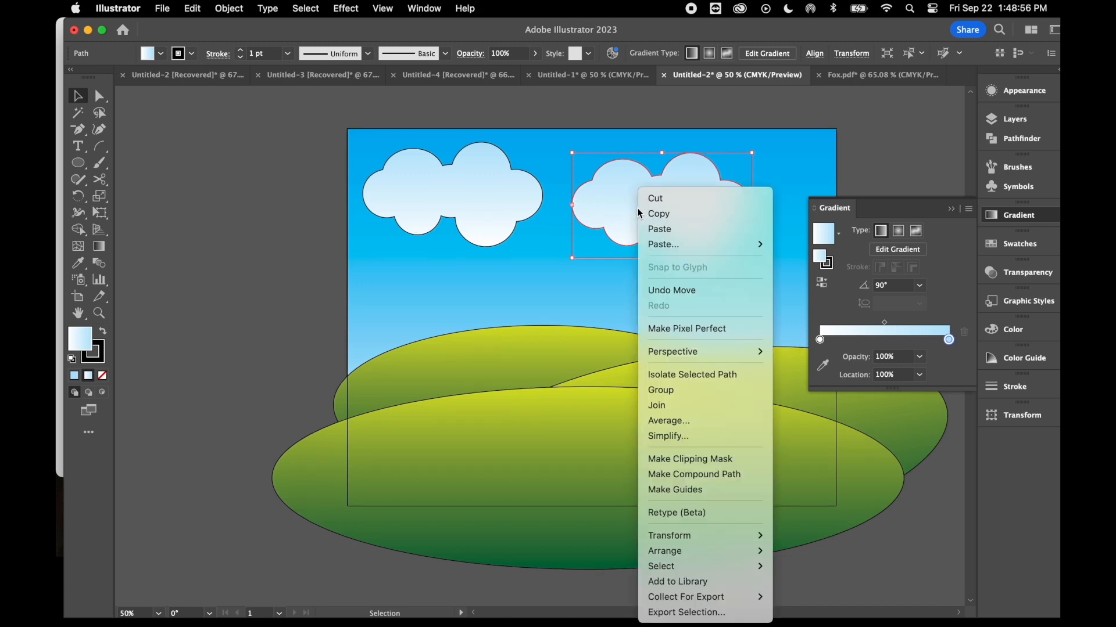
{"action": "mouse_move", "coordinate": [711, 553]}
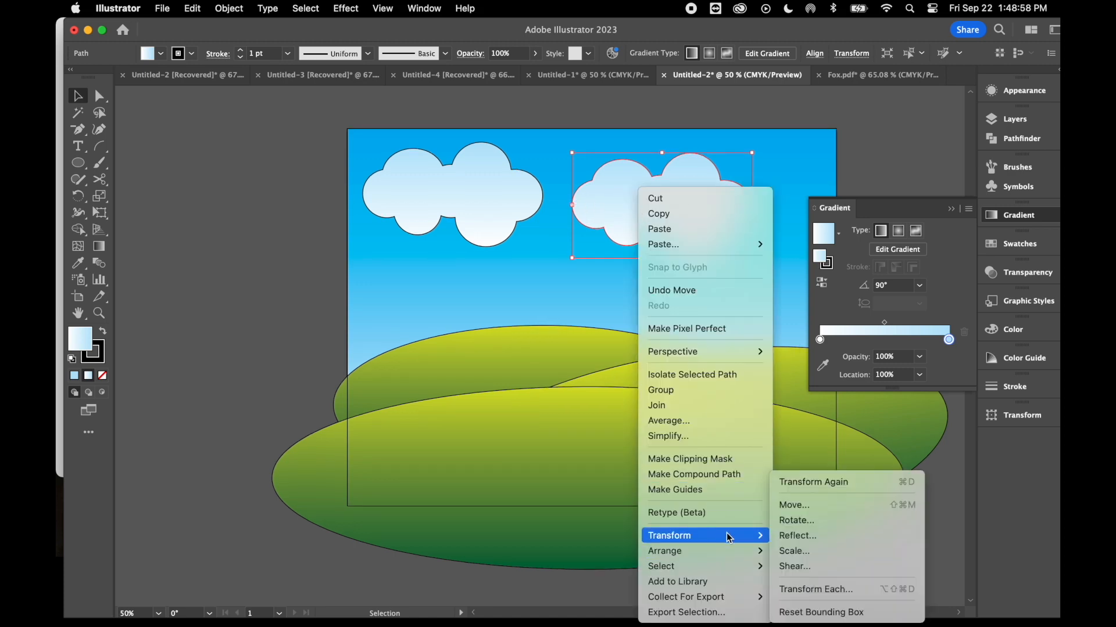
{"action": "left_click", "coordinate": [827, 533]}
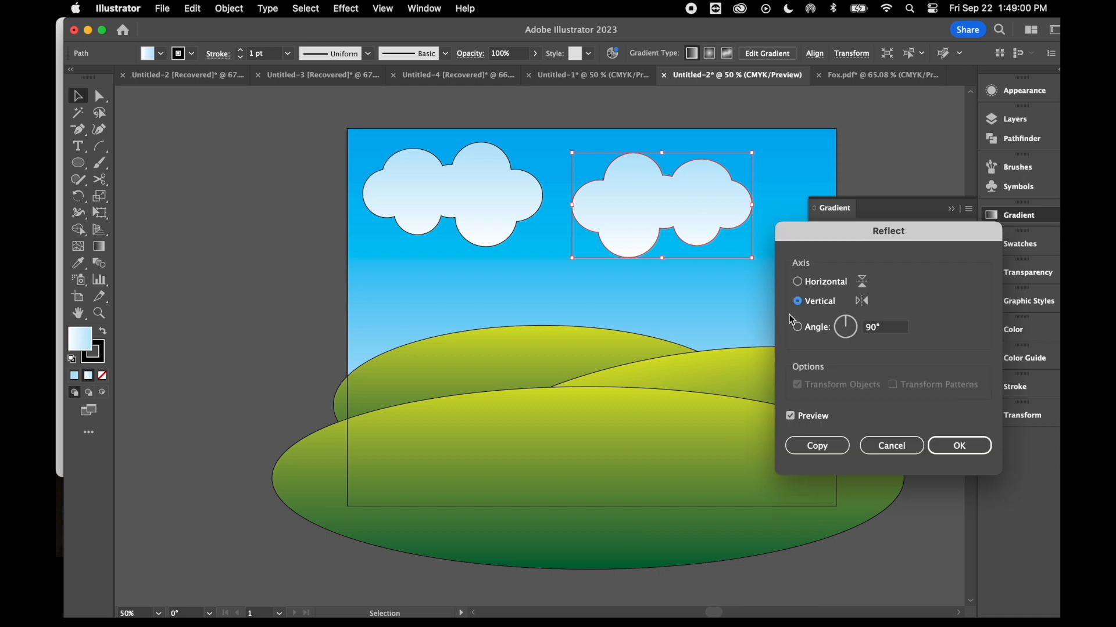
{"action": "left_click", "coordinate": [966, 448]}
{"action": "left_click_drag", "start_coordinate": [681, 199], "coordinate": [740, 191]}
{"action": "left_click", "coordinate": [888, 156]}
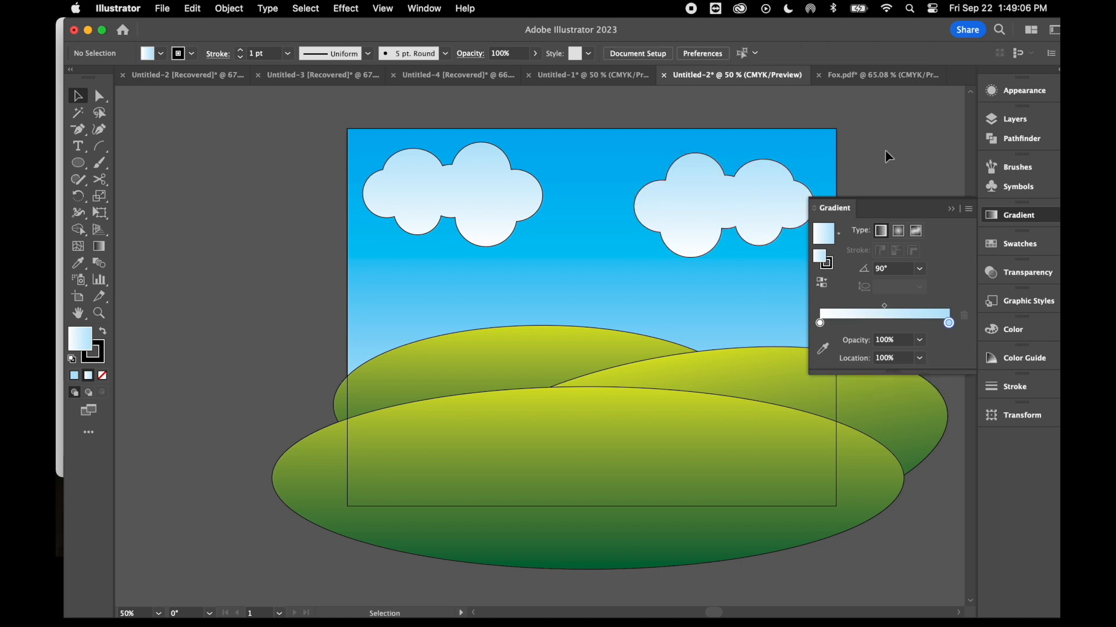
Step: Place Layer 2 below Layer 1 and lock it, and make Layer 1 visible and unlocked
{"action": "scroll", "coordinate": [886, 154], "scroll_direction": "right", "scroll_amount": 5}
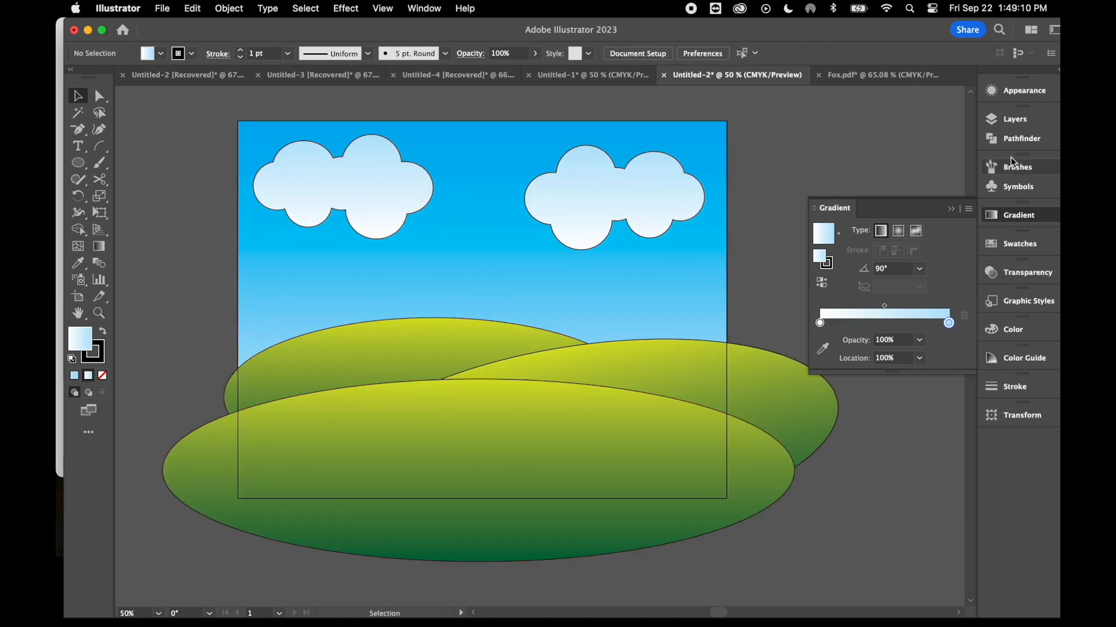
{"action": "left_click", "coordinate": [1024, 118]}
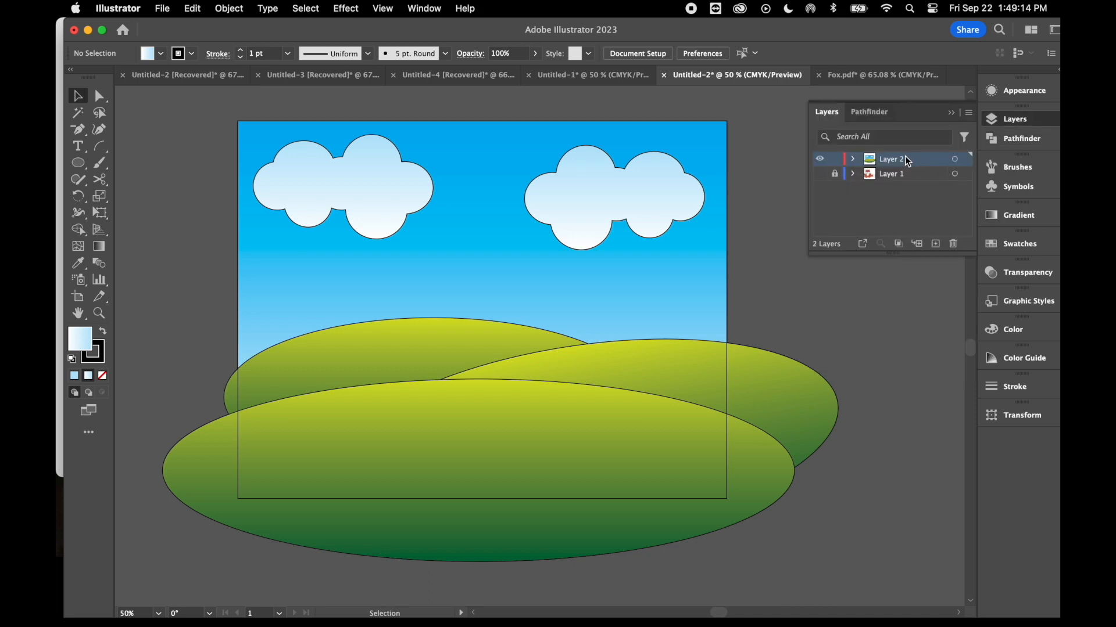
{"action": "mouse_move", "coordinate": [904, 158]}
{"action": "left_mouse_down"}
{"action": "mouse_move", "coordinate": [907, 200]}
{"action": "mouse_move", "coordinate": [913, 164]}
{"action": "mouse_move", "coordinate": [915, 182]}
{"action": "mouse_move", "coordinate": [905, 176]}
{"action": "left_mouse_up"}
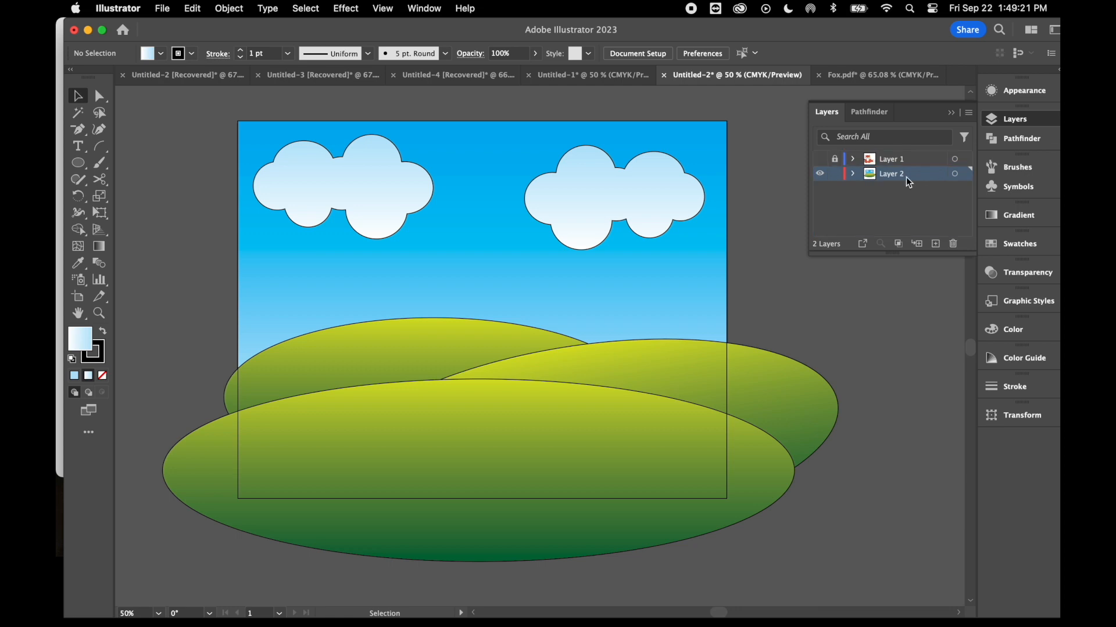
{"action": "left_click", "coordinate": [820, 165]}
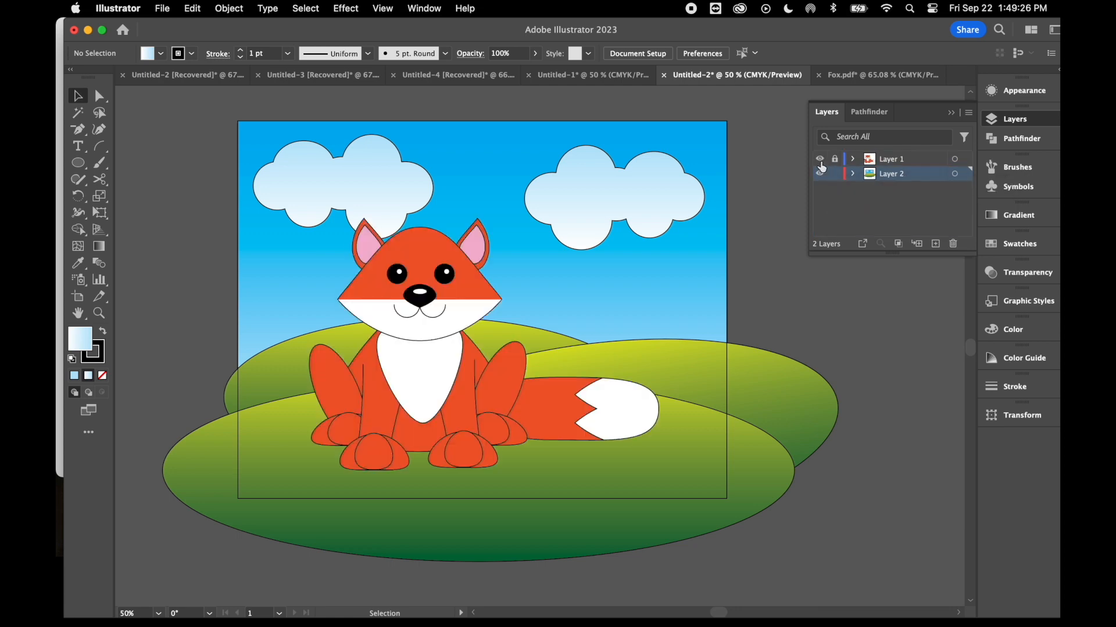
{"action": "left_click", "coordinate": [836, 173]}
{"action": "left_click", "coordinate": [835, 159]}
Step: Select the fox's body, legs, paws and tail and place a copy of them up and to the right
{"action": "left_click", "coordinate": [320, 428]}
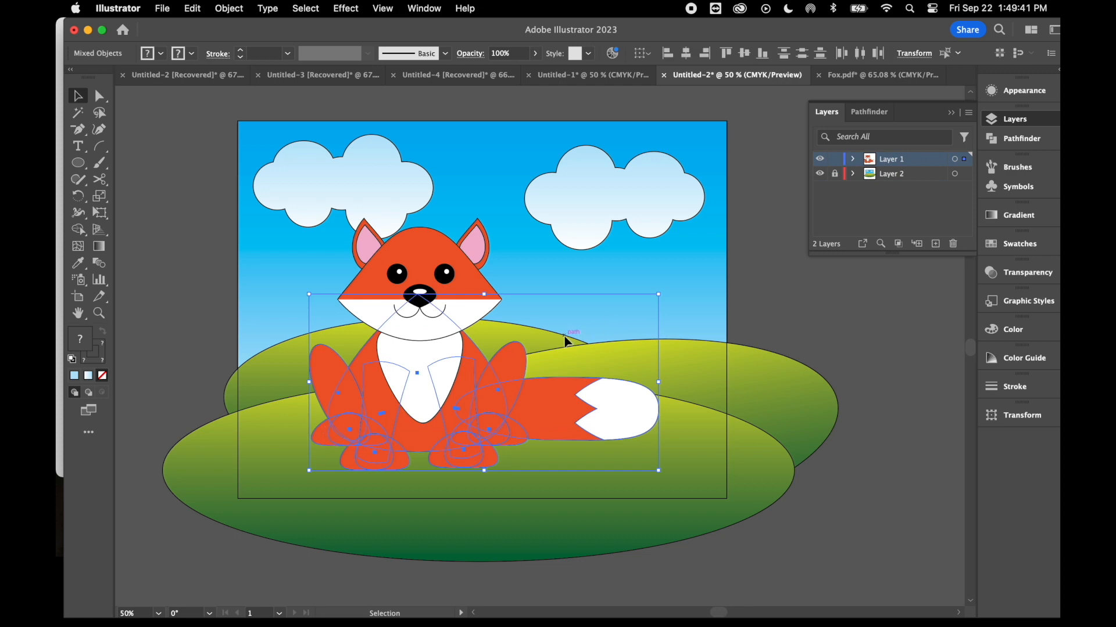
{"action": "key", "text": "a"}
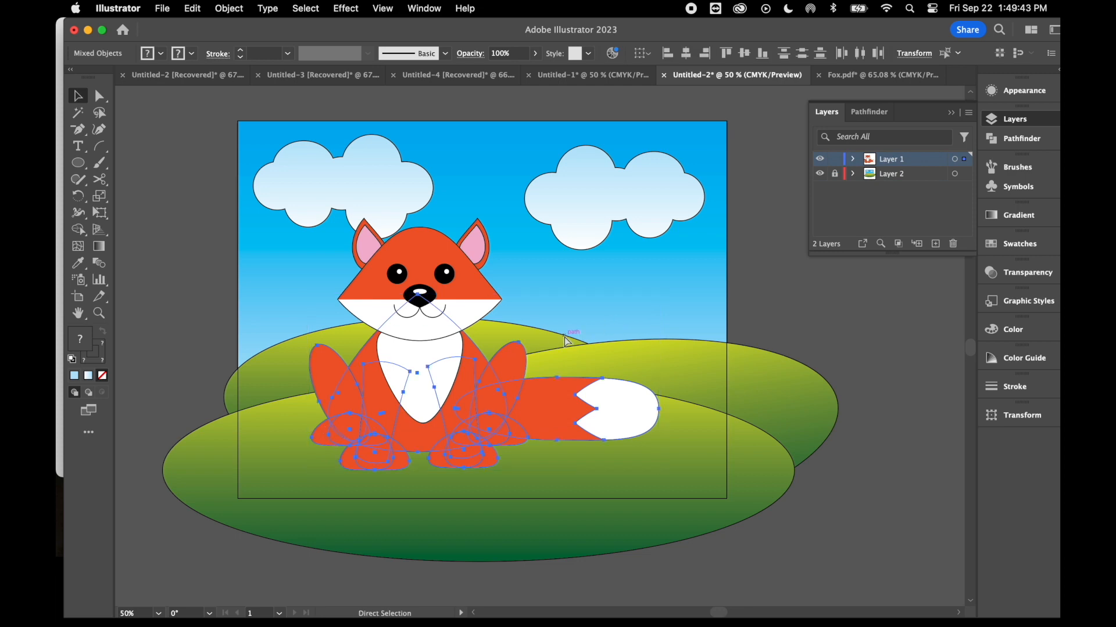
{"action": "left_click_drag", "start_coordinate": [437, 379], "coordinate": [652, 256]}
Step: Unite the copied fox parts into one silhouette with a gray-brown 726658 fill and no stroke
{"action": "left_click", "coordinate": [1023, 139]}
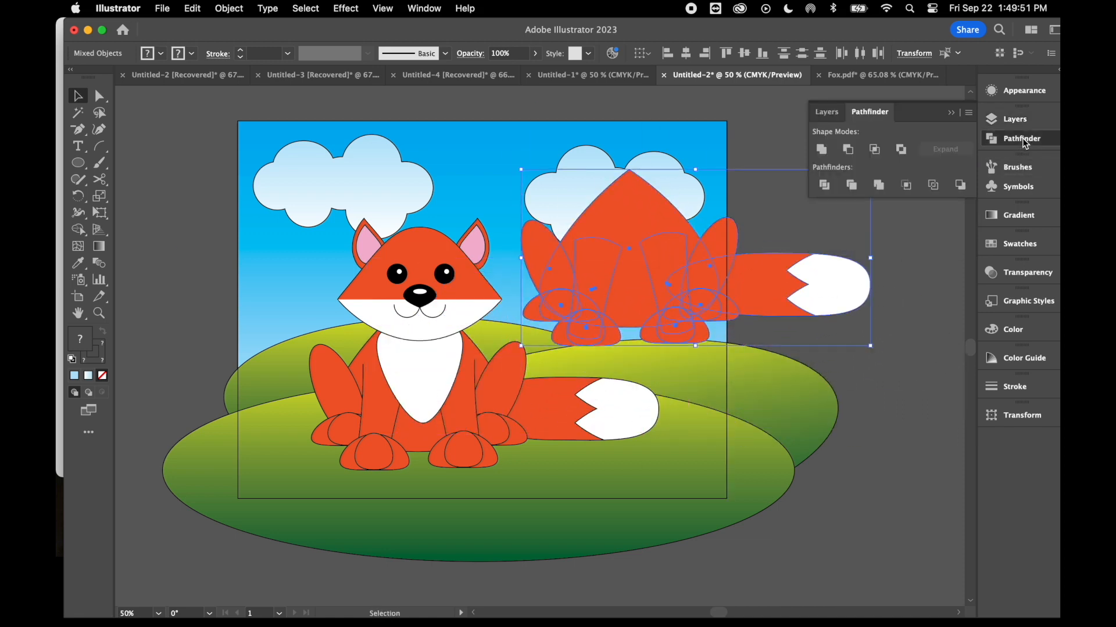
{"action": "left_click", "coordinate": [820, 150]}
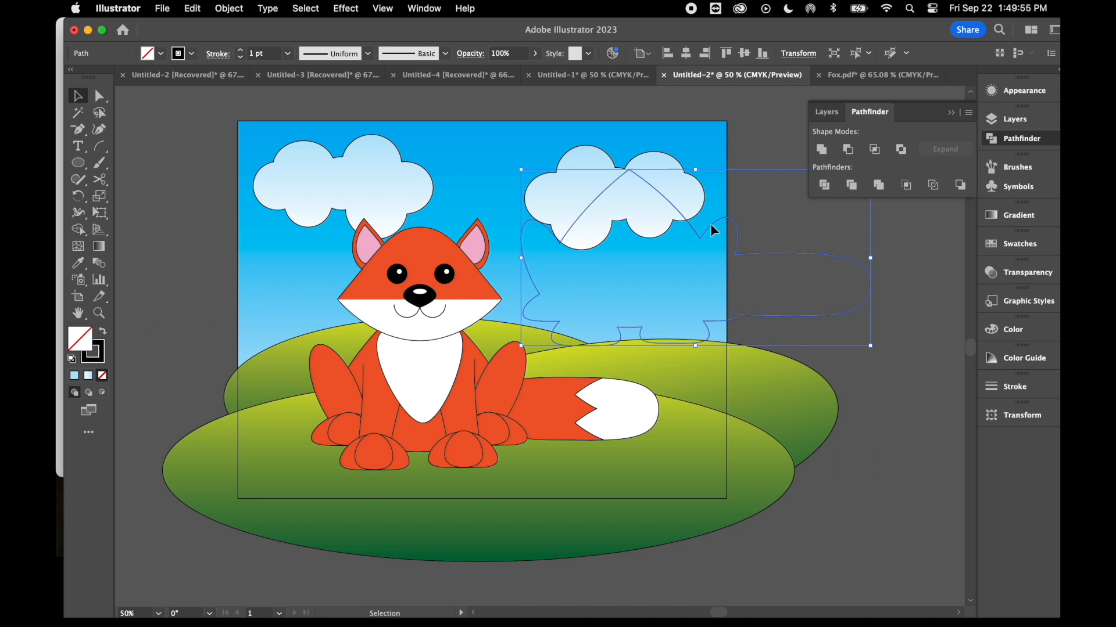
{"action": "left_click", "coordinate": [1009, 243]}
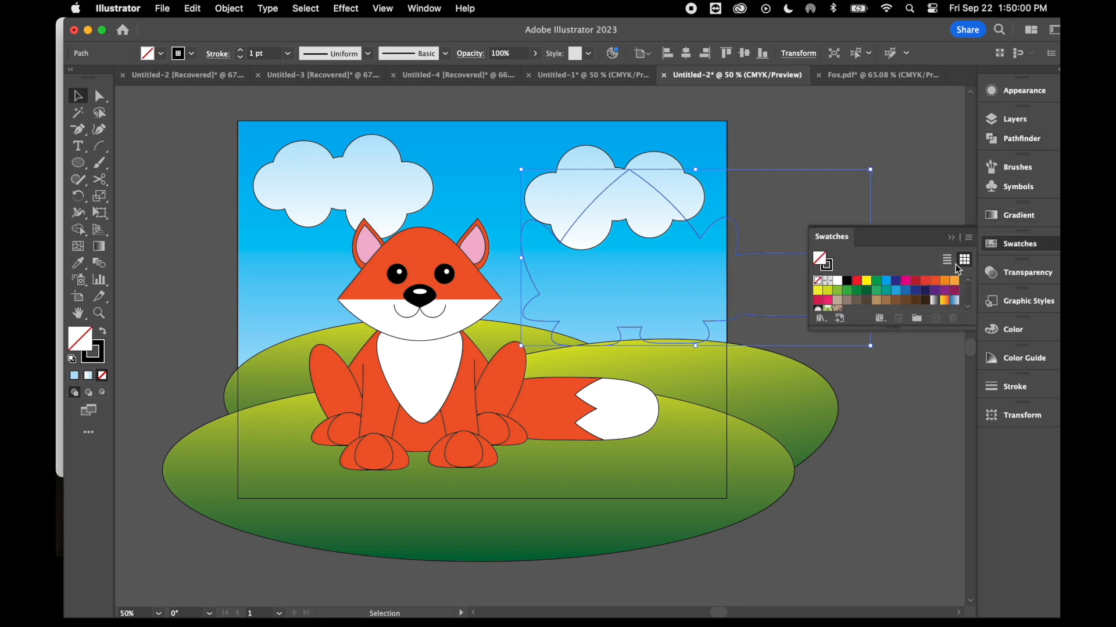
{"action": "left_click", "coordinate": [857, 301]}
{"action": "left_click", "coordinate": [94, 352]}
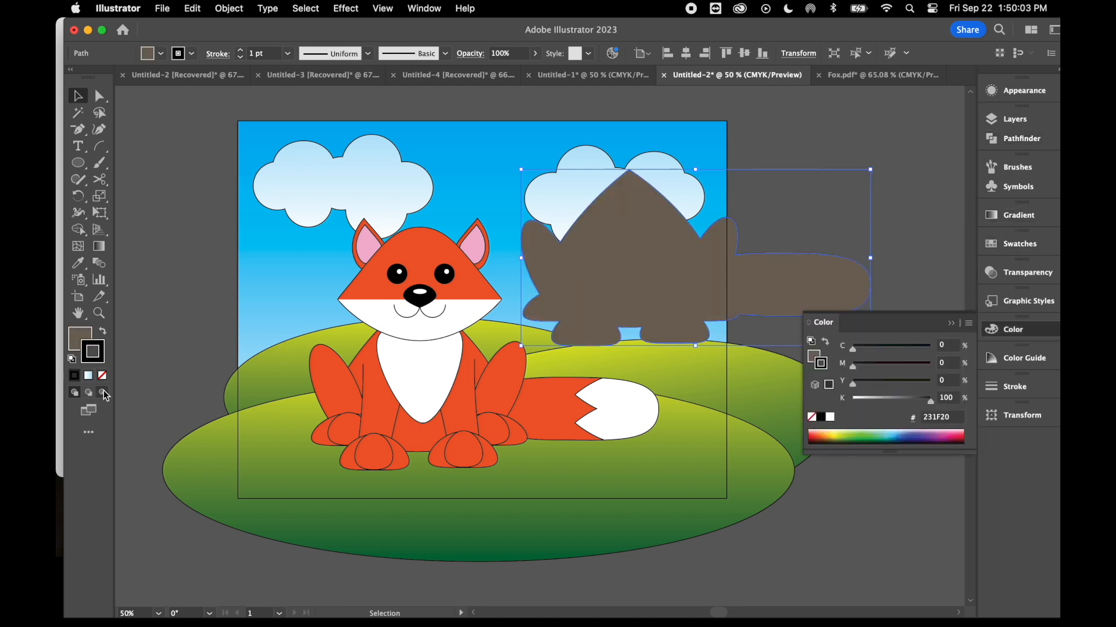
{"action": "left_click", "coordinate": [102, 376]}
Step: Position the silhouette over the fox's body, offset slightly down and right, and send it to the back as a shadow
{"action": "mouse_move", "coordinate": [643, 269]}
{"action": "left_mouse_down"}
{"action": "mouse_move", "coordinate": [442, 414]}
{"action": "mouse_move", "coordinate": [436, 407]}
{"action": "left_mouse_up"}
{"action": "right_click", "coordinate": [437, 406]}
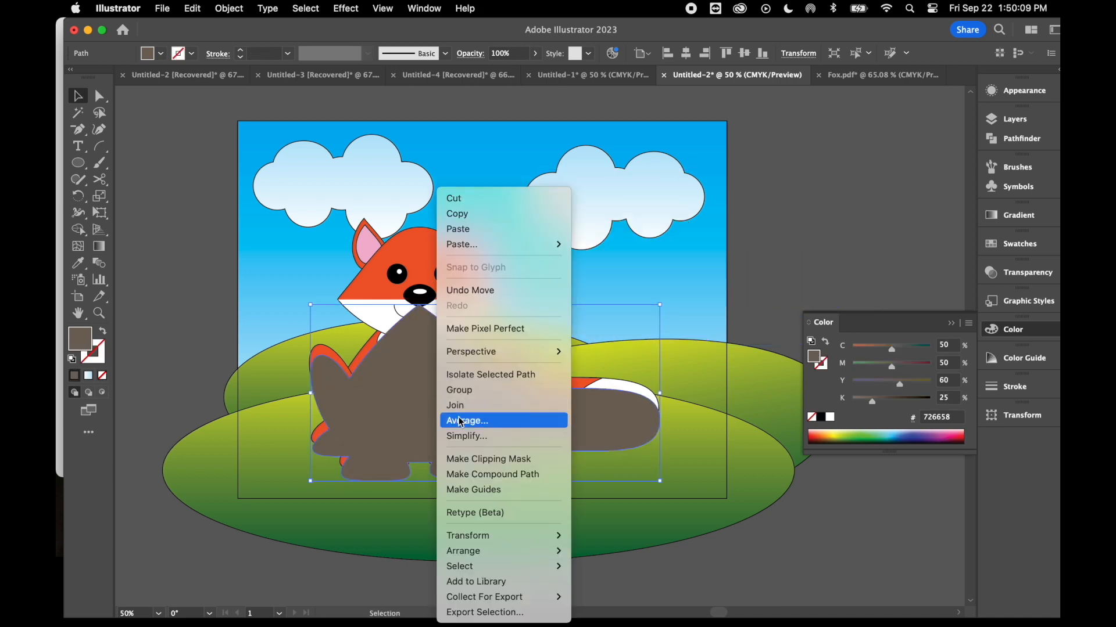
{"action": "mouse_move", "coordinate": [501, 558]}
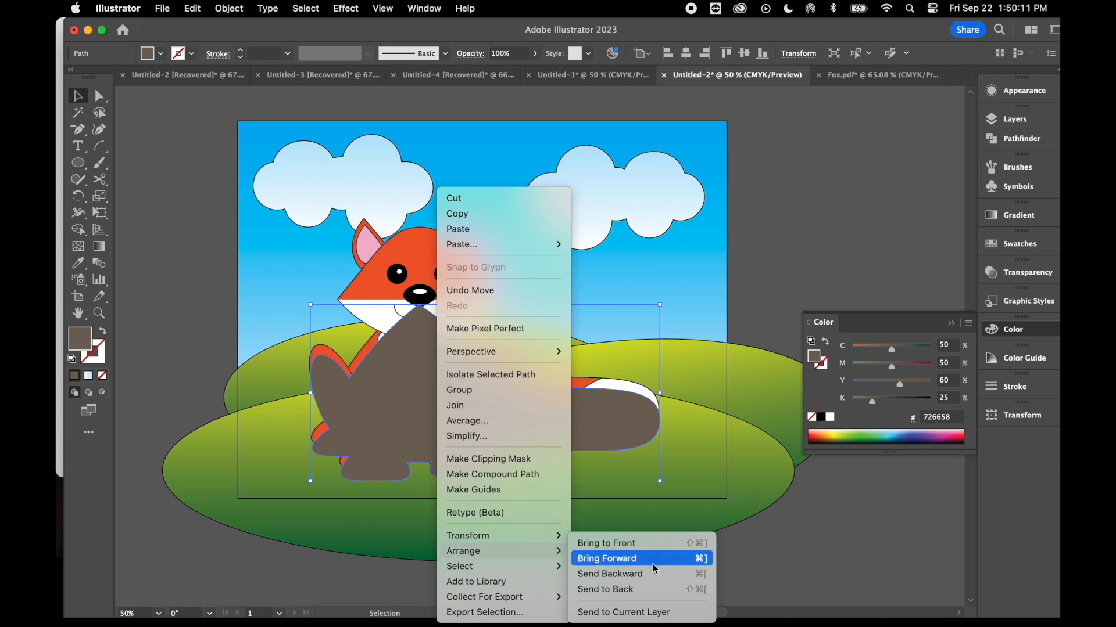
{"action": "left_click", "coordinate": [644, 588]}
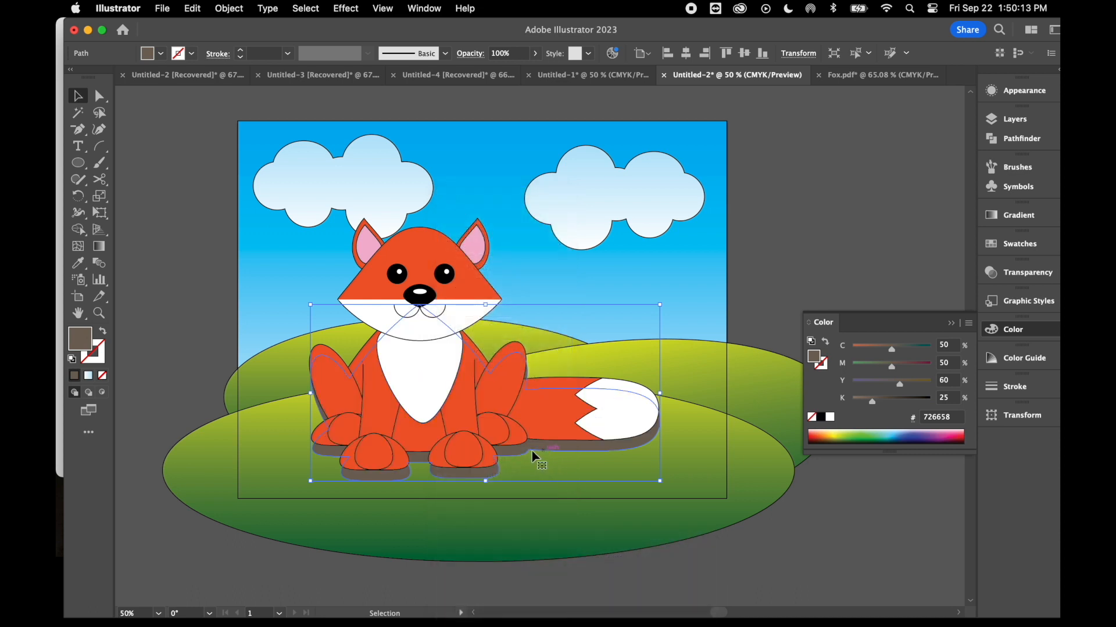
{"action": "left_click_drag", "start_coordinate": [475, 478], "coordinate": [474, 472]}
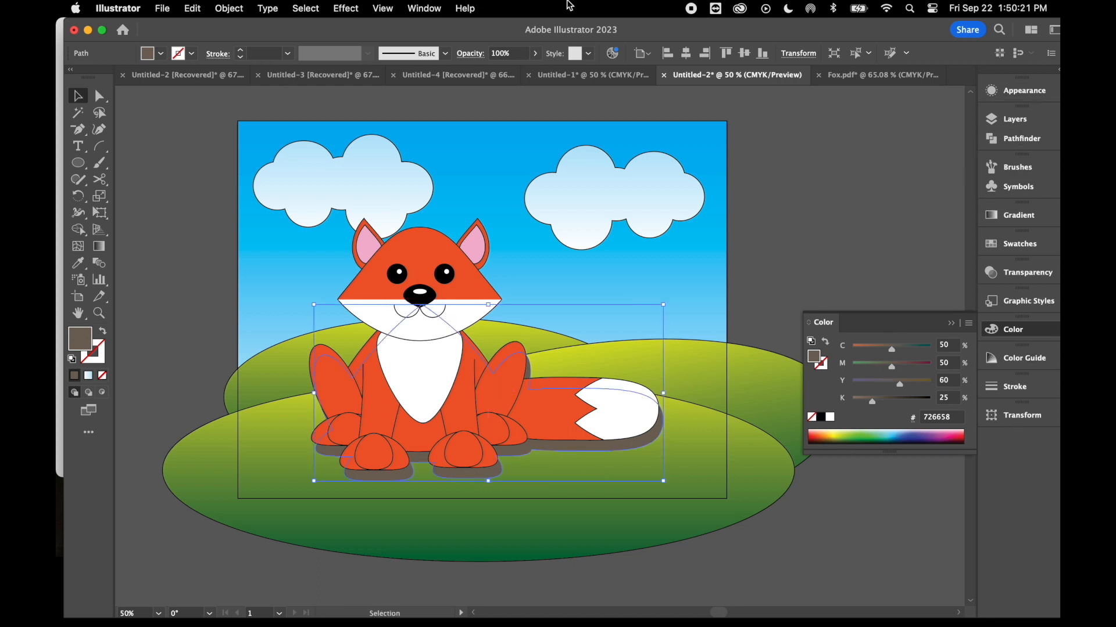
Step: Set the shadow silhouette's blending mode to Multiply
{"action": "left_click", "coordinate": [418, 9]}
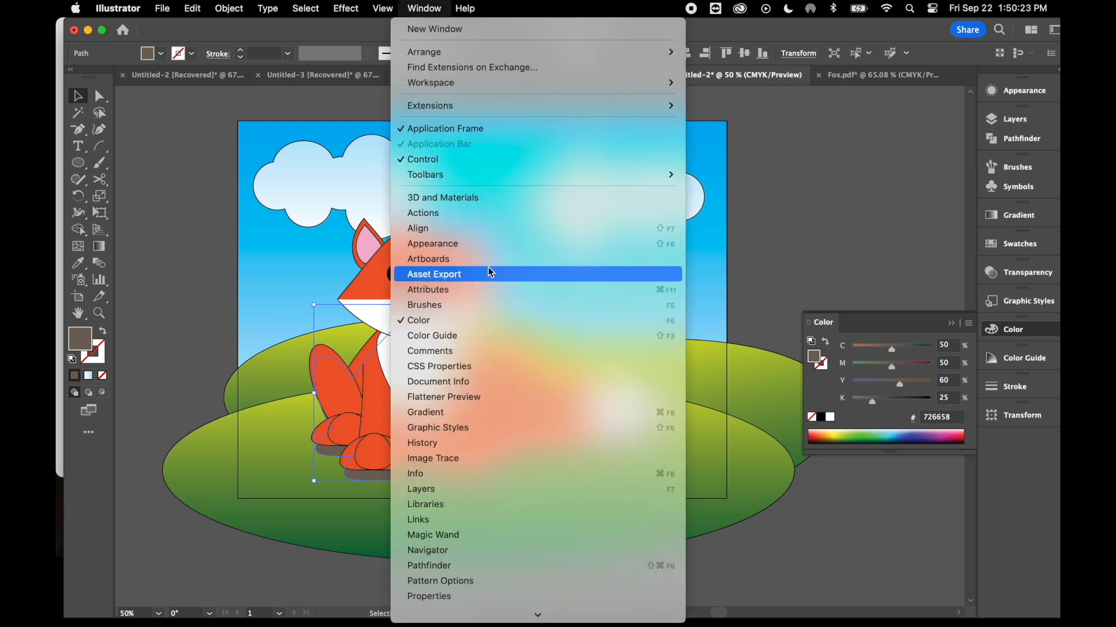
{"action": "scroll", "coordinate": [505, 571], "scroll_direction": "down", "scroll_amount": 5}
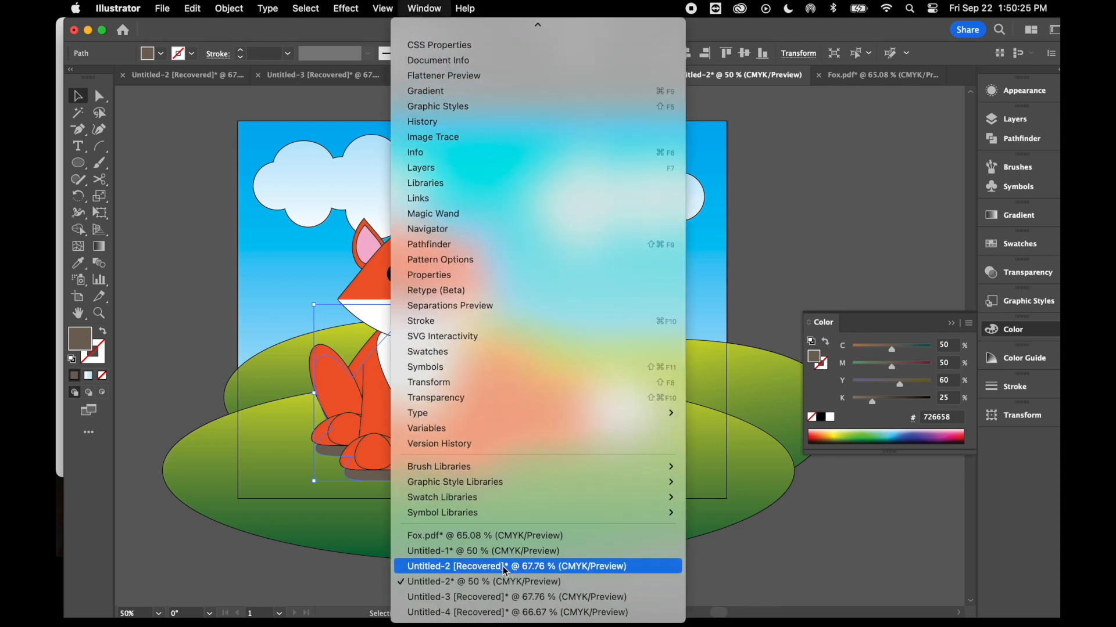
{"action": "left_click", "coordinate": [498, 400]}
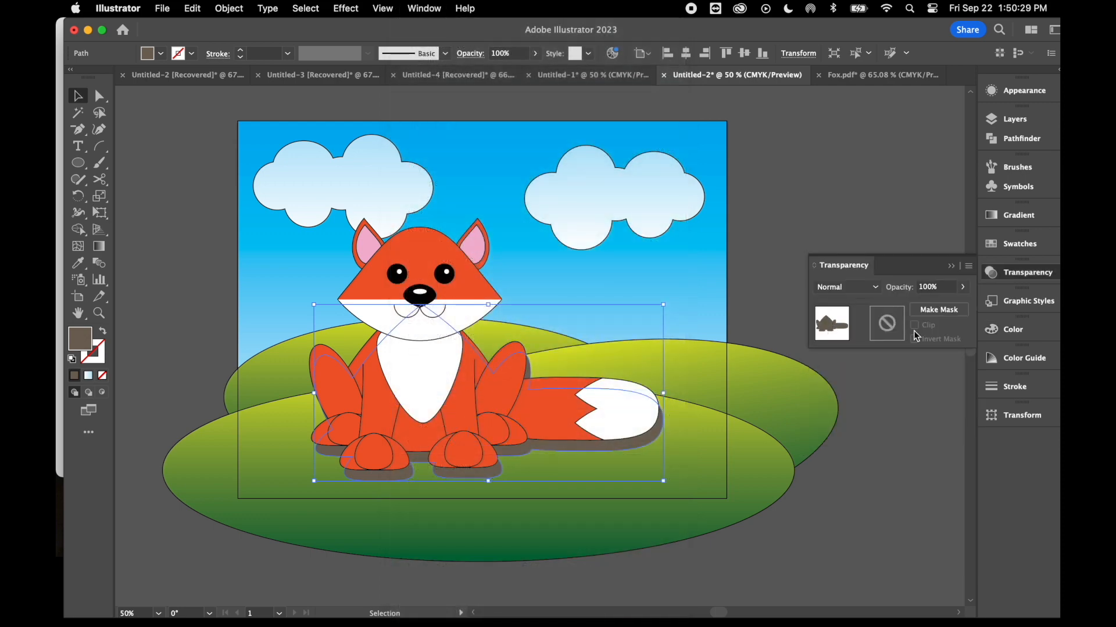
{"action": "left_click", "coordinate": [876, 288]}
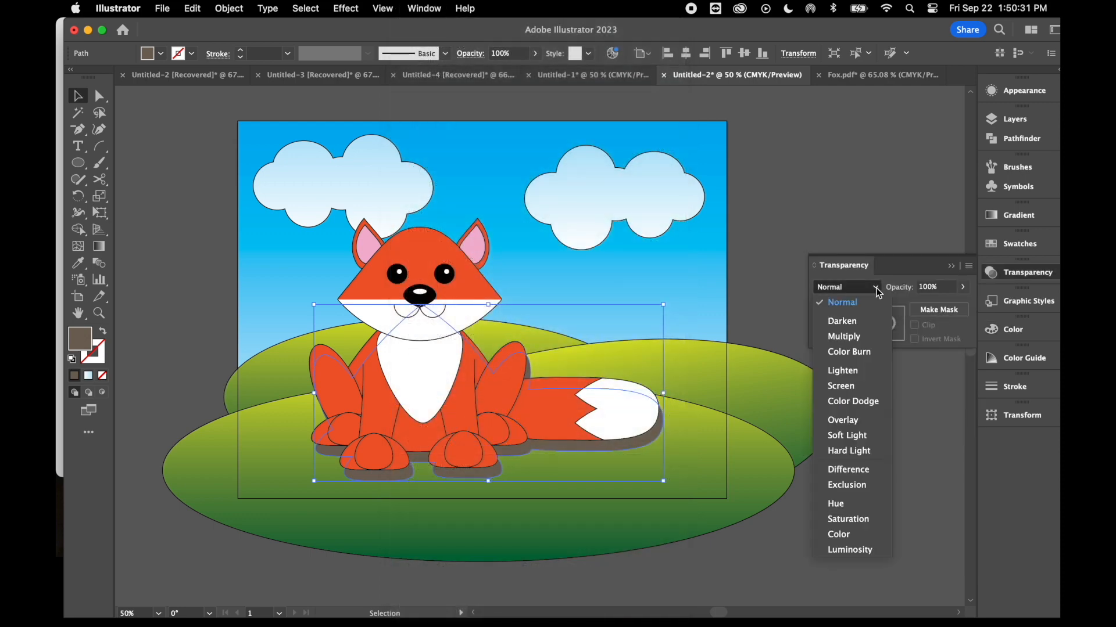
{"action": "left_click", "coordinate": [859, 338]}
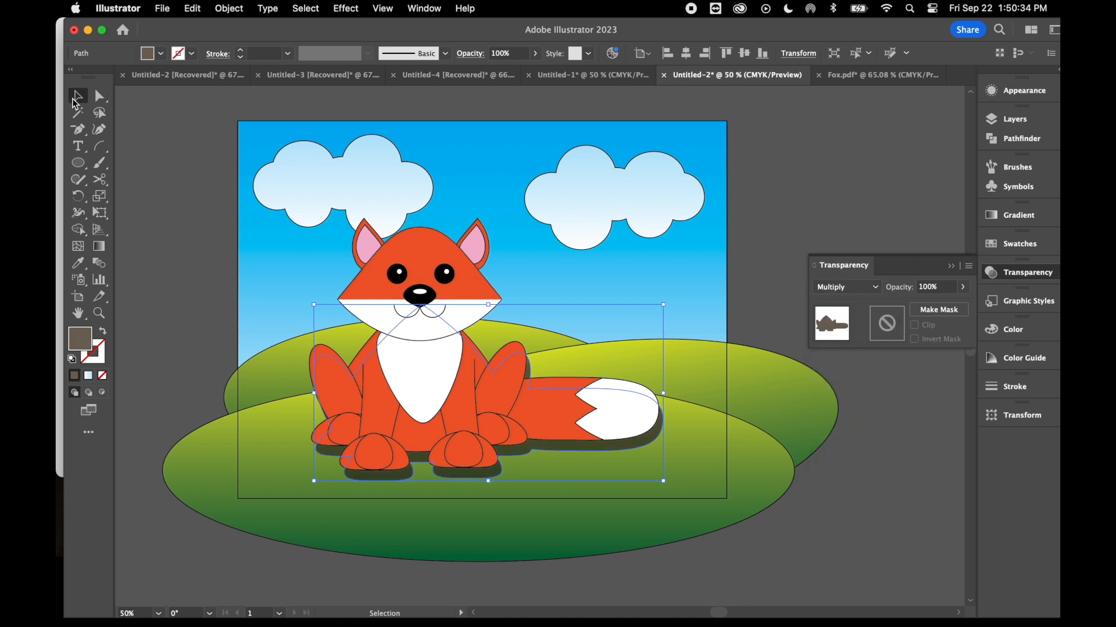
Step: Nudge the shadow up and left, closer to the fox, and view the artwork in full-screen presentation mode
{"action": "left_click_drag", "start_coordinate": [486, 473], "coordinate": [483, 469]}
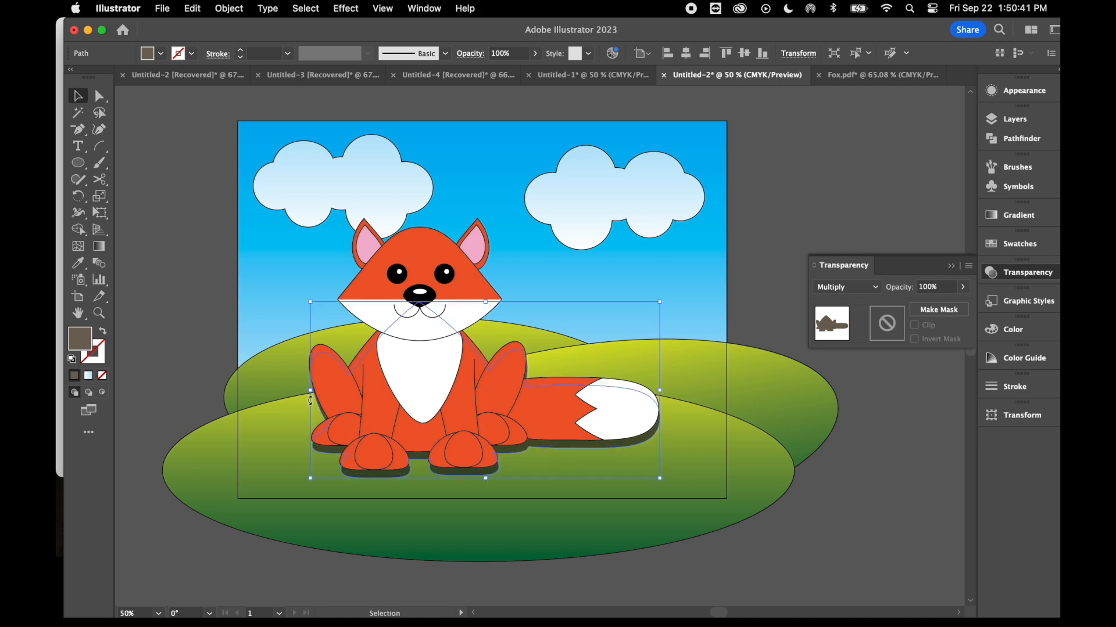
{"action": "key", "text": "shift+f"}
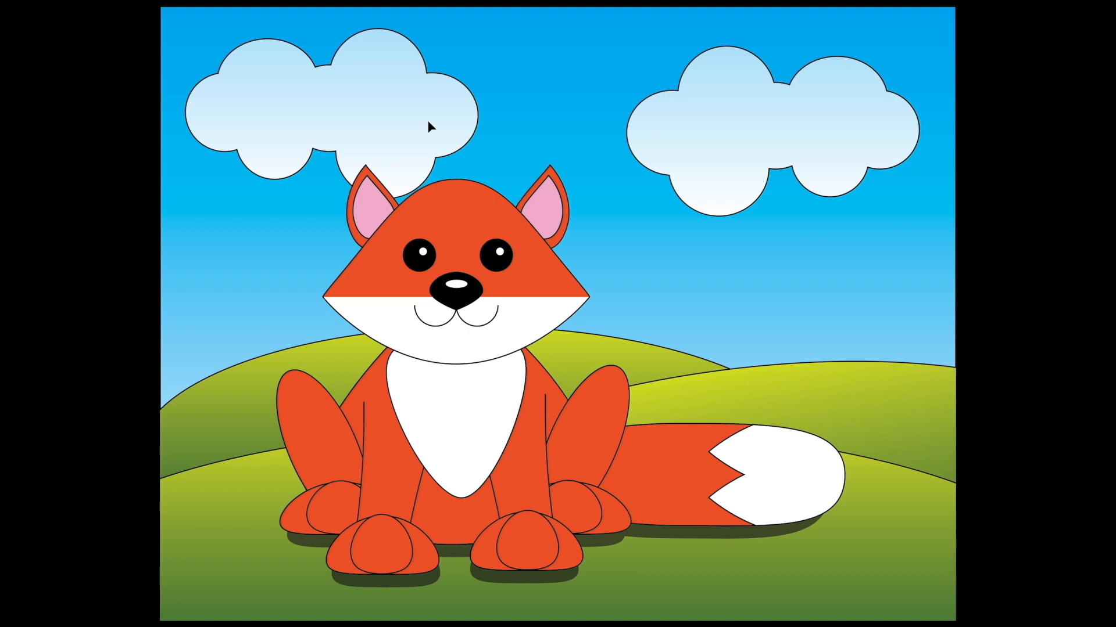